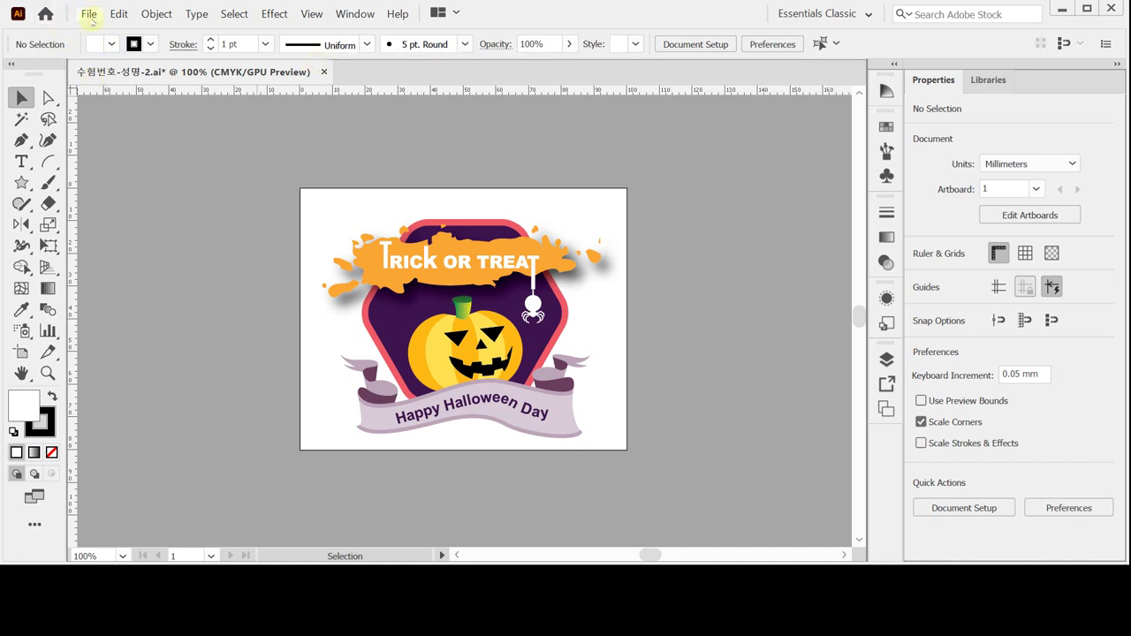
Step: Create a new 100 × 80 mm landscape CMYK document with one artboard and 300 ppi raster effects
click(91, 14)
click(106, 34)
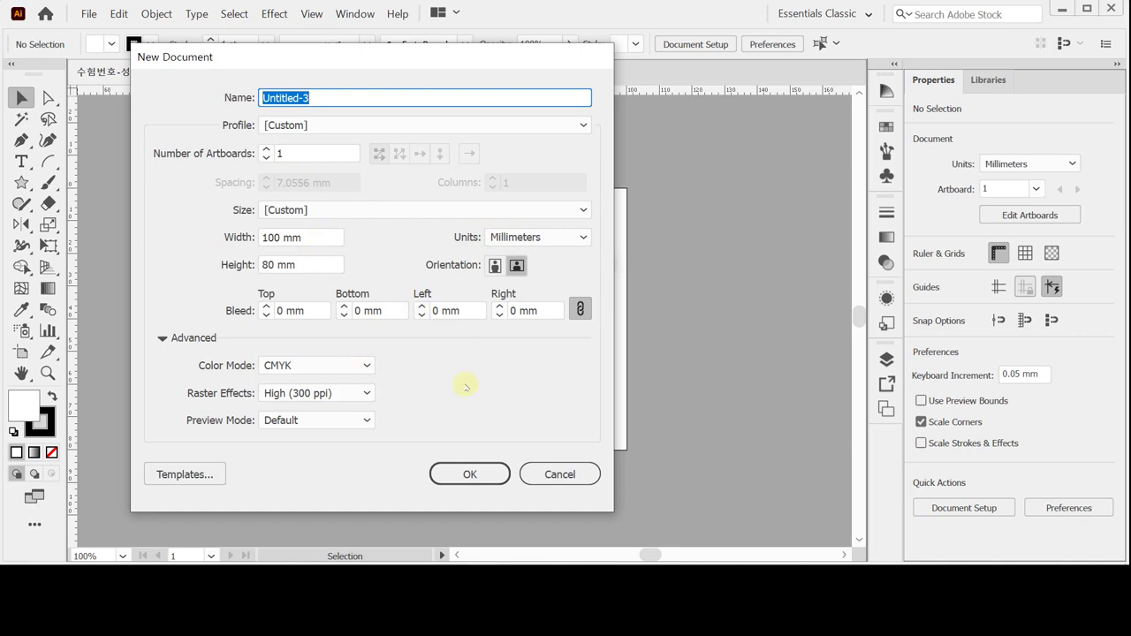
click(470, 474)
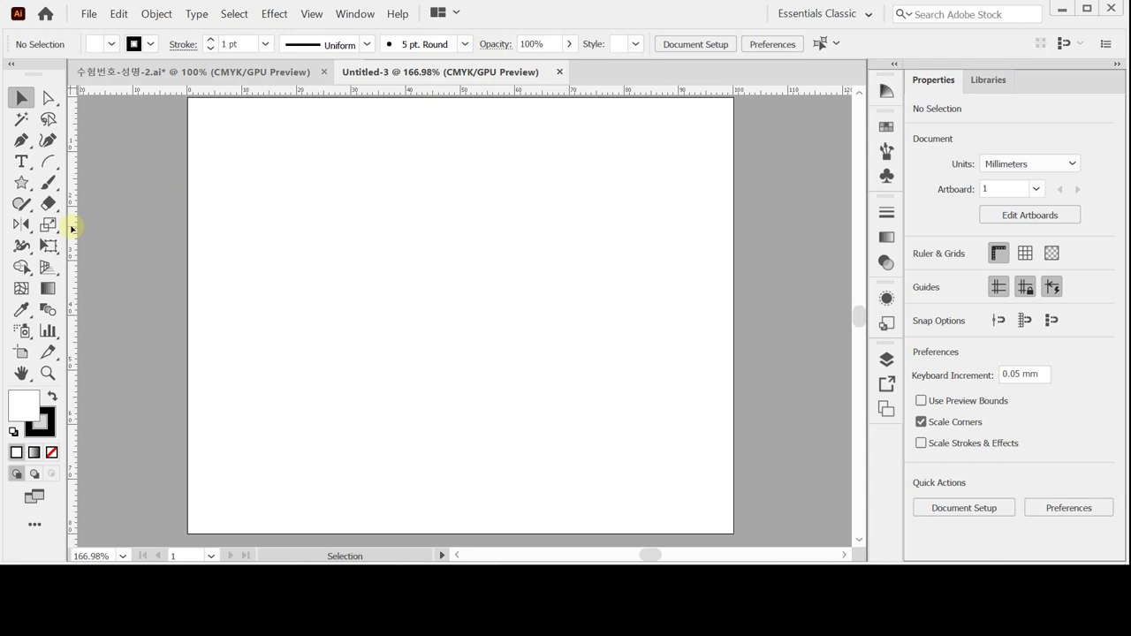
Step: Add one vertical and one horizontal guide crossing near the new artboard's centre, and check the finished Halloween artwork for reference
key(a)
key(ctrl+v)
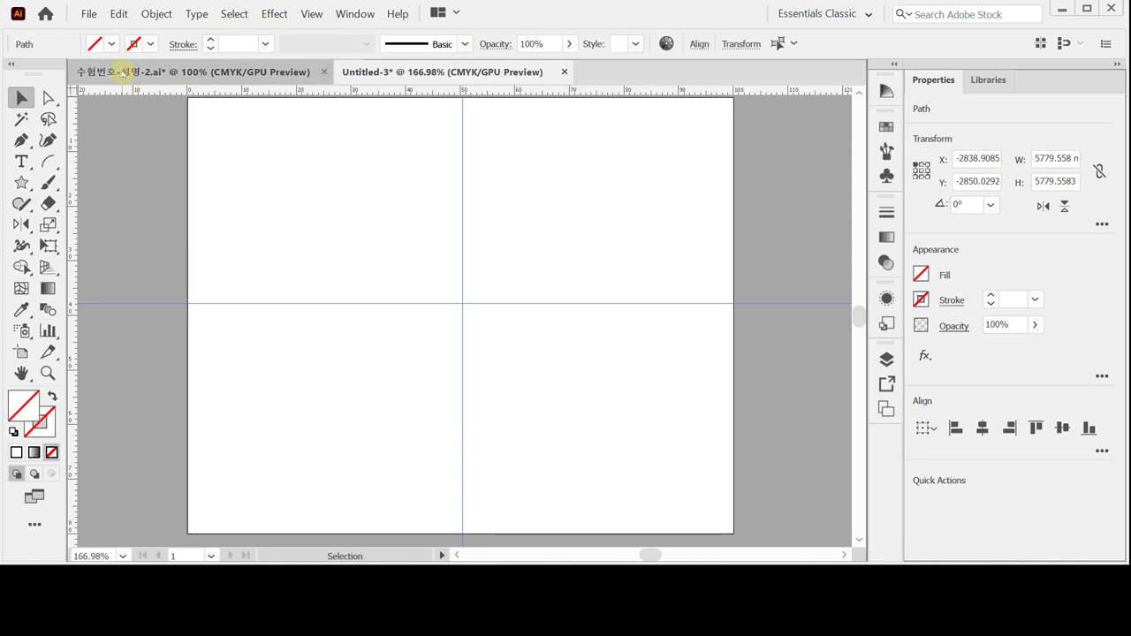
click(124, 72)
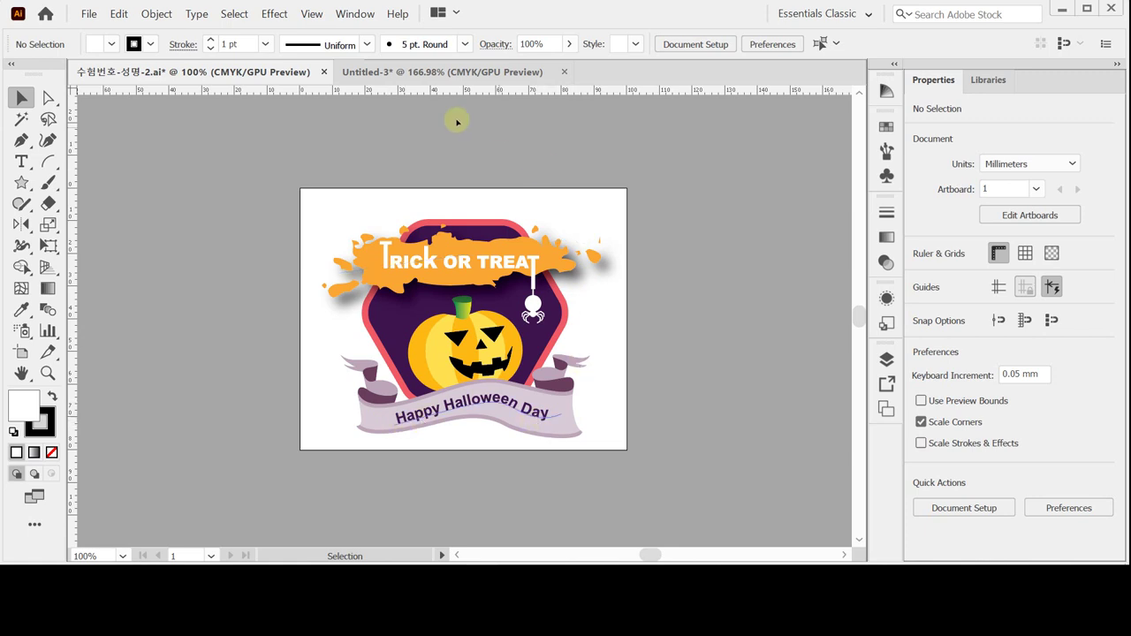
click(433, 73)
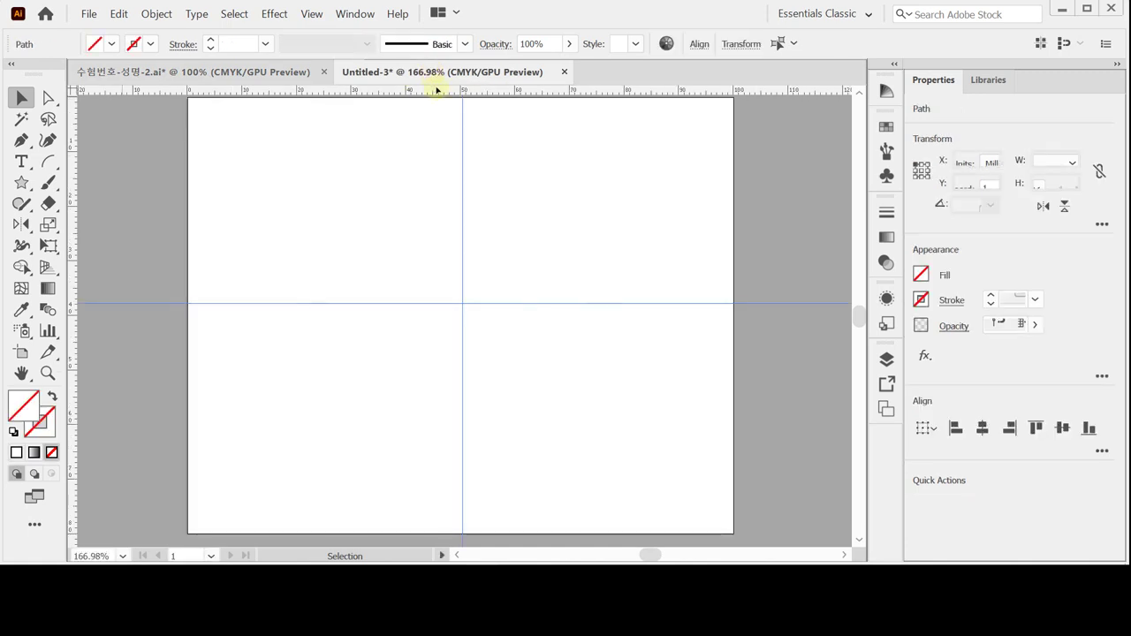
key(ctrl)
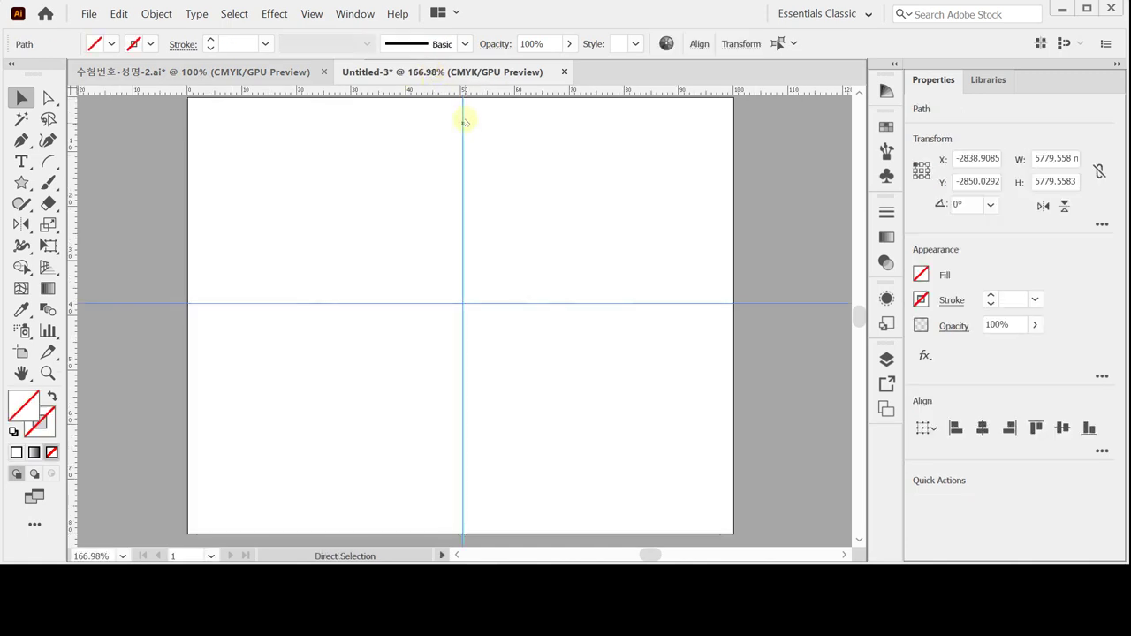
Step: Save the new document in the GTQ folder as 수험번호-성명-2 in Illustrator 2020 format
key(ctrl+s)
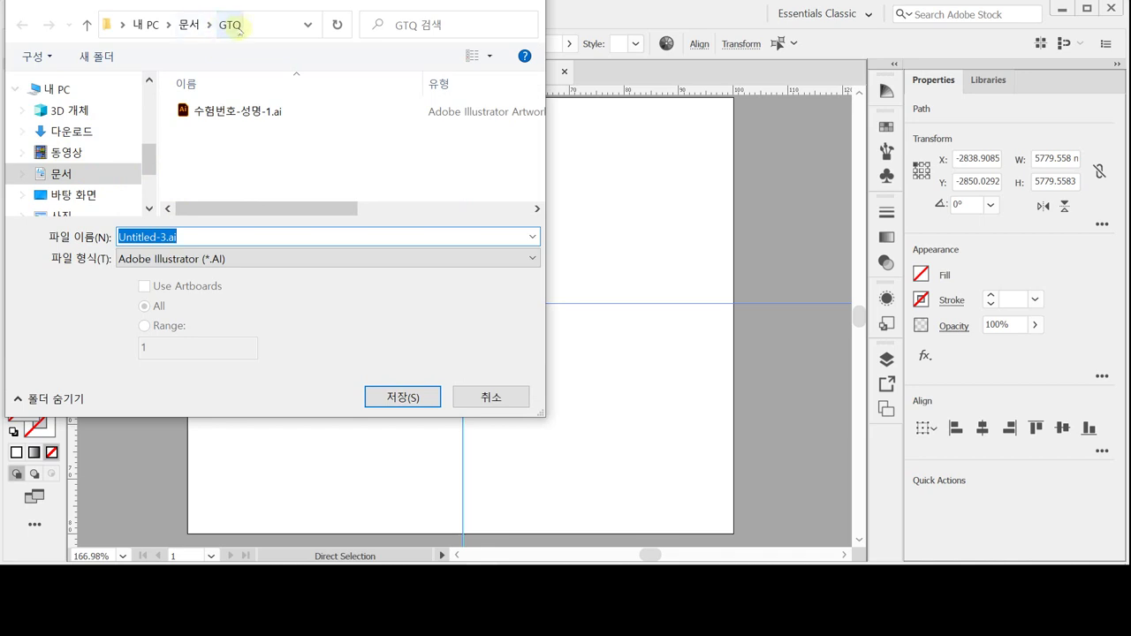
click(265, 109)
double_click(152, 235)
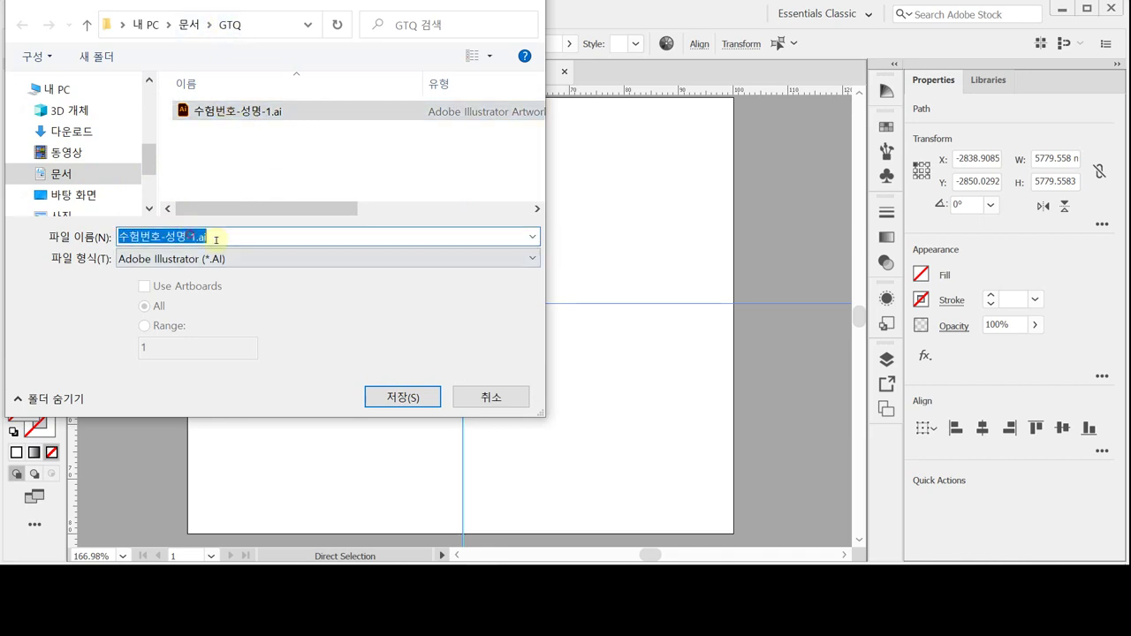
drag(191, 236, 215, 238)
text(2)
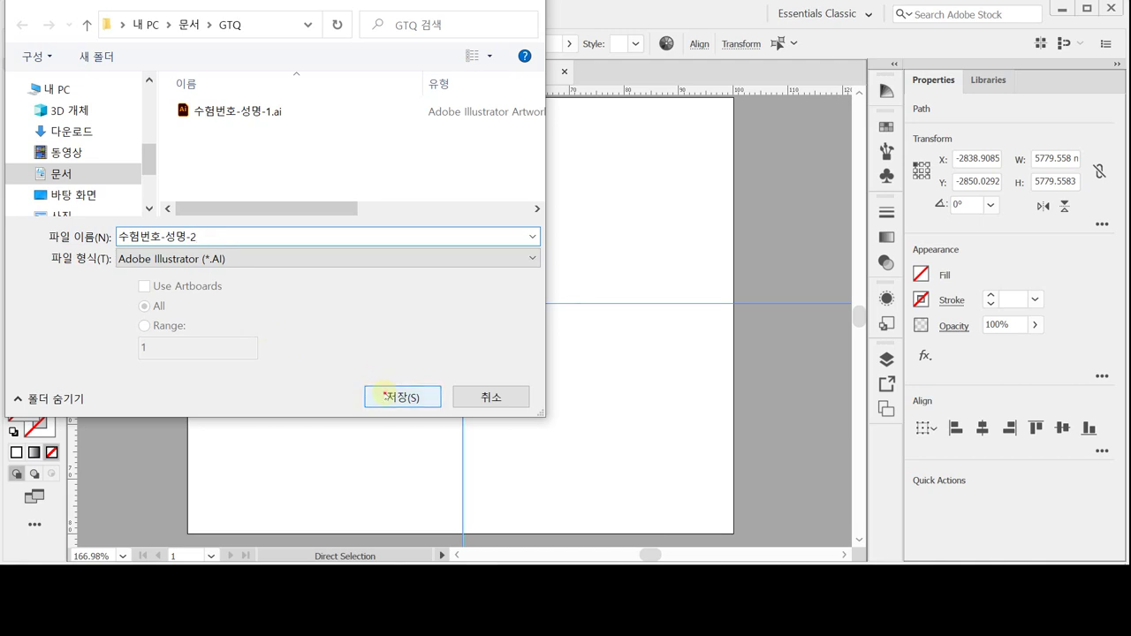
click(389, 397)
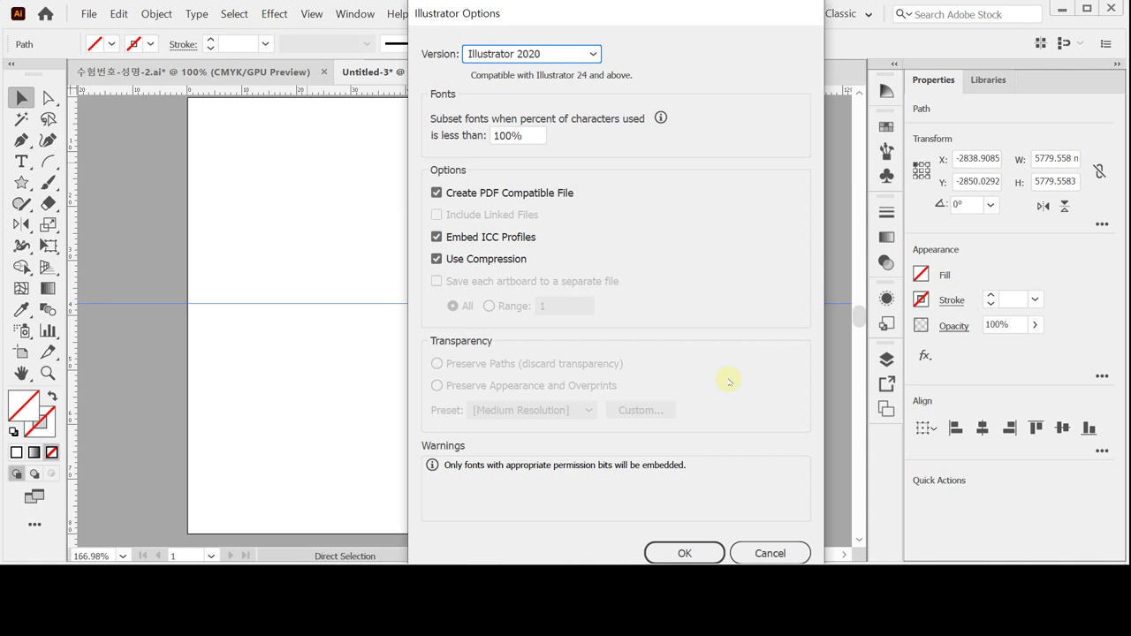
key(Return)
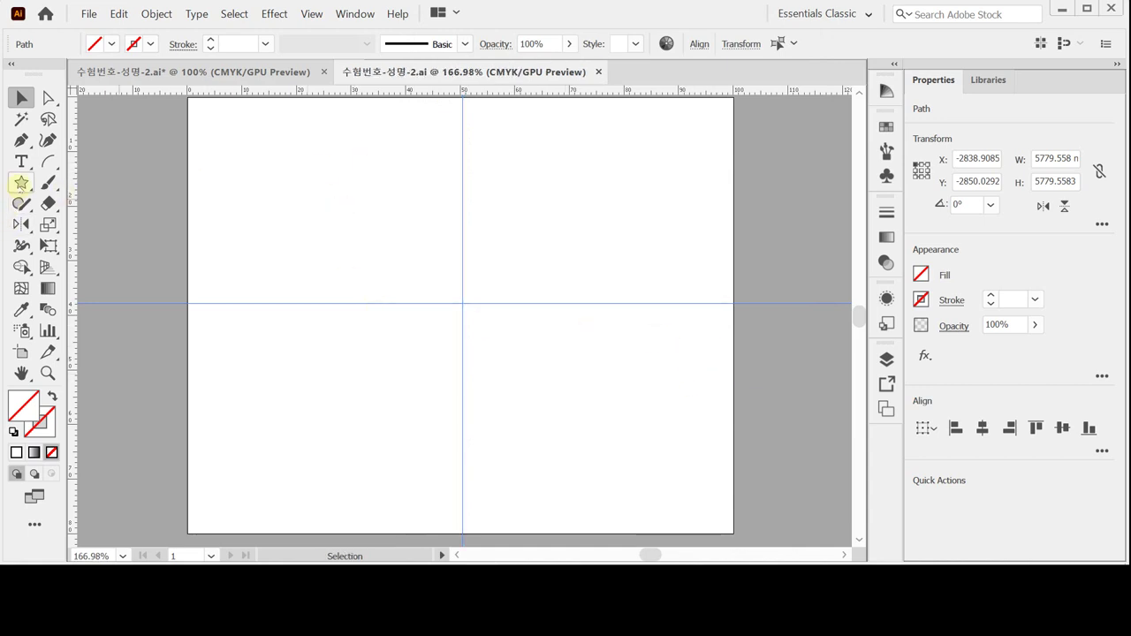
Step: Detach the shape tools as a floating group near the artboard's upper-left corner
click(20, 183)
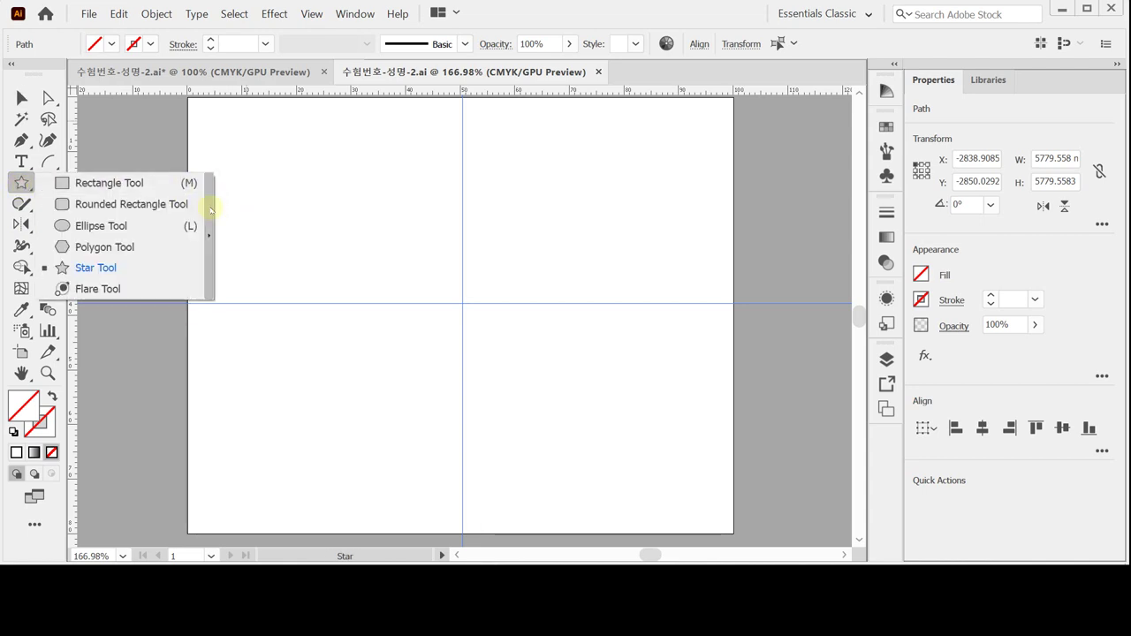
click(208, 234)
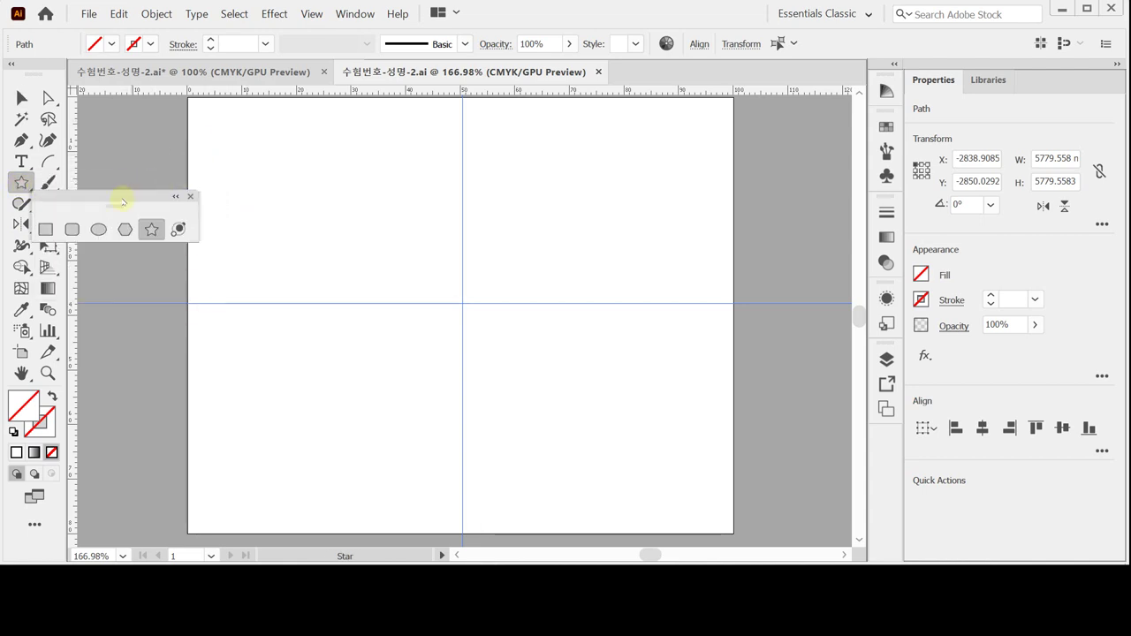
drag(127, 199, 204, 137)
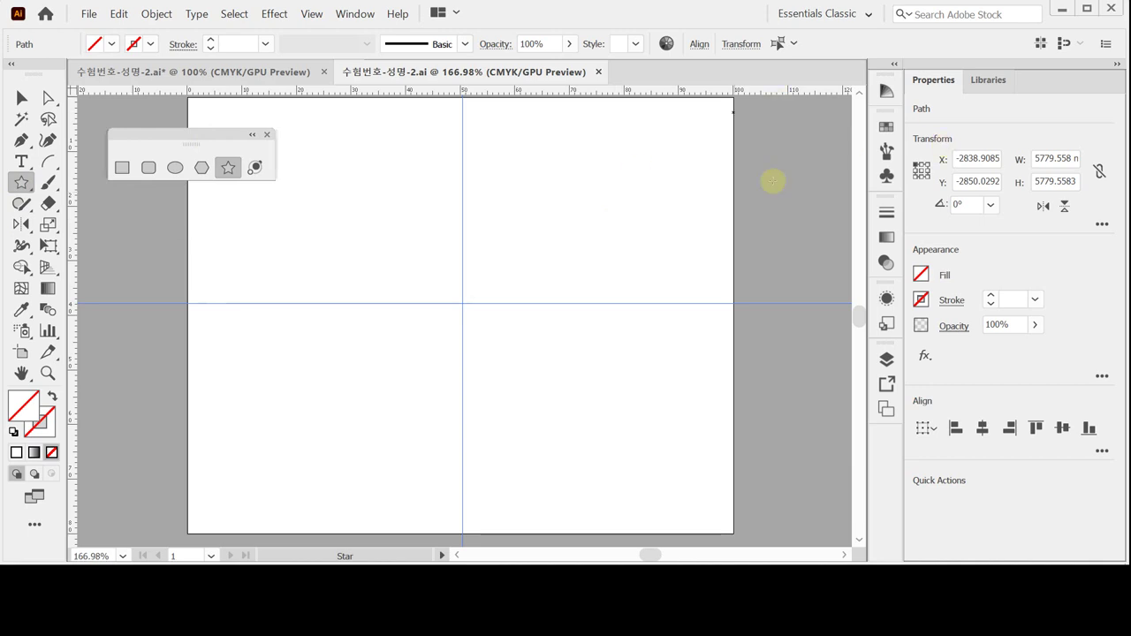
Step: Reset the Essentials Classic workspace and place the expanded Color panel floating beside the artboard's upper-right area
click(822, 13)
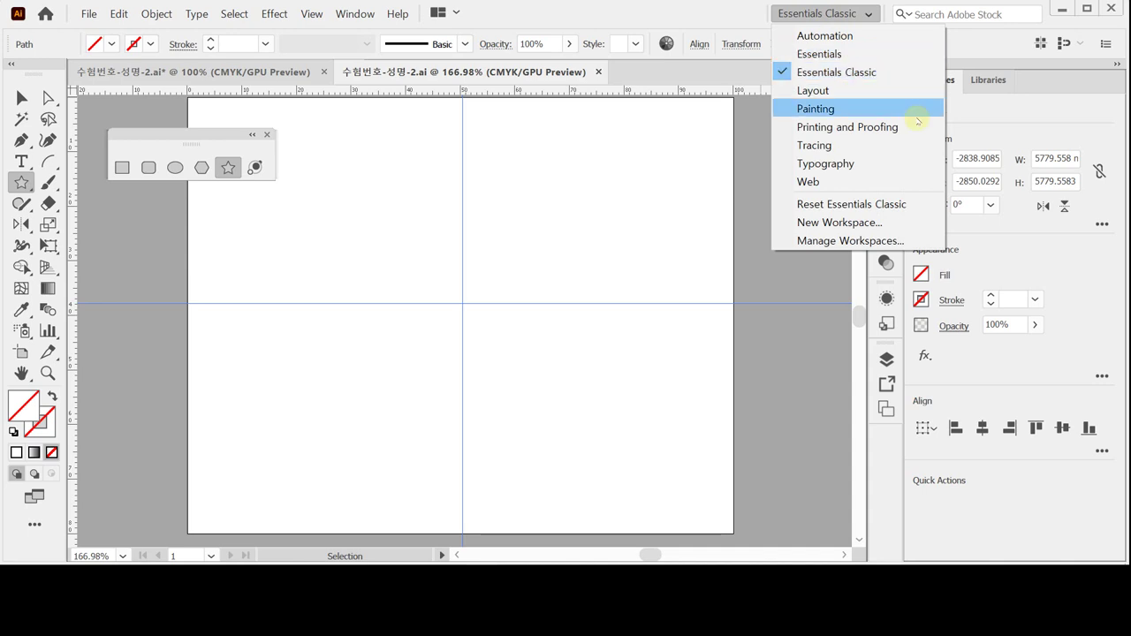
click(885, 204)
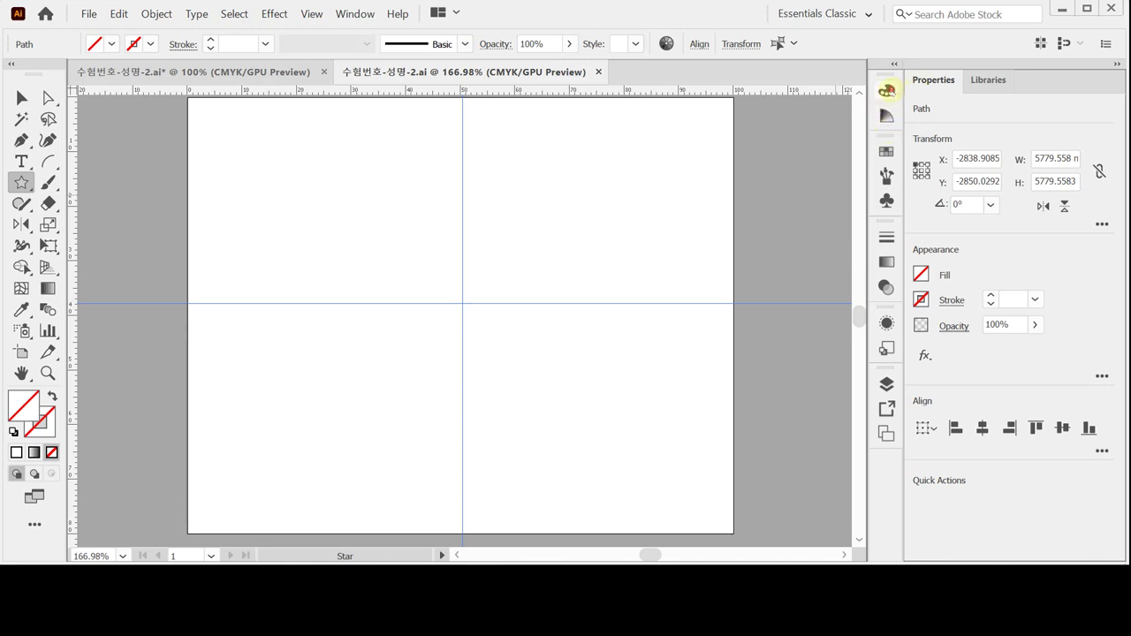
drag(887, 90, 708, 111)
double_click(708, 119)
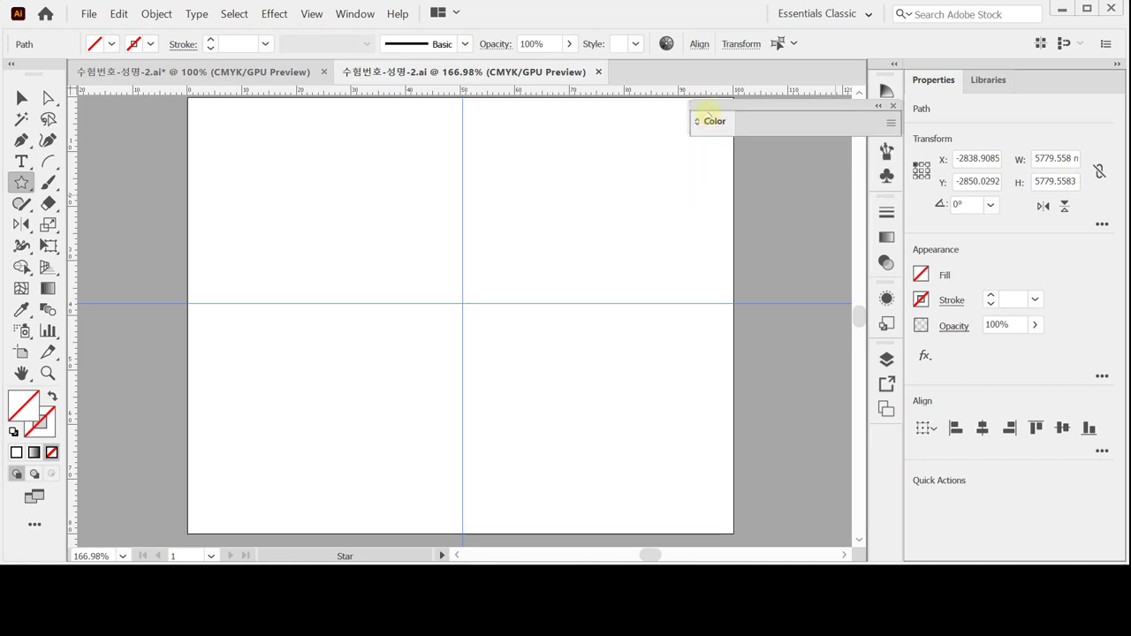
double_click(707, 121)
drag(714, 102, 678, 109)
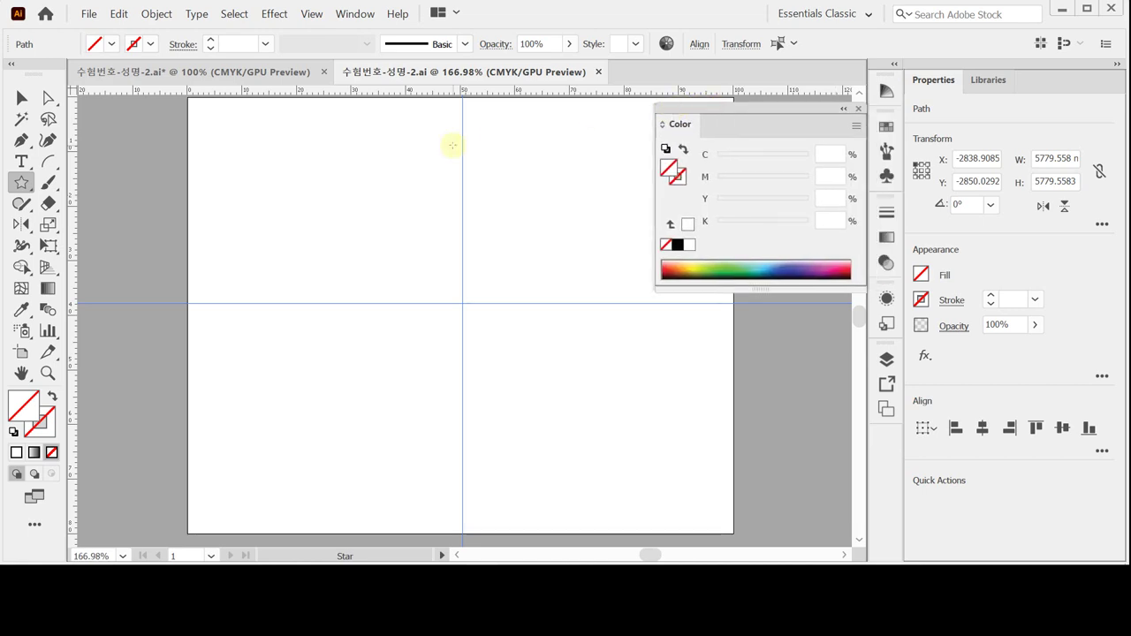
Step: Tear off the shape tool group and float it beside the toolbox
click(20, 183)
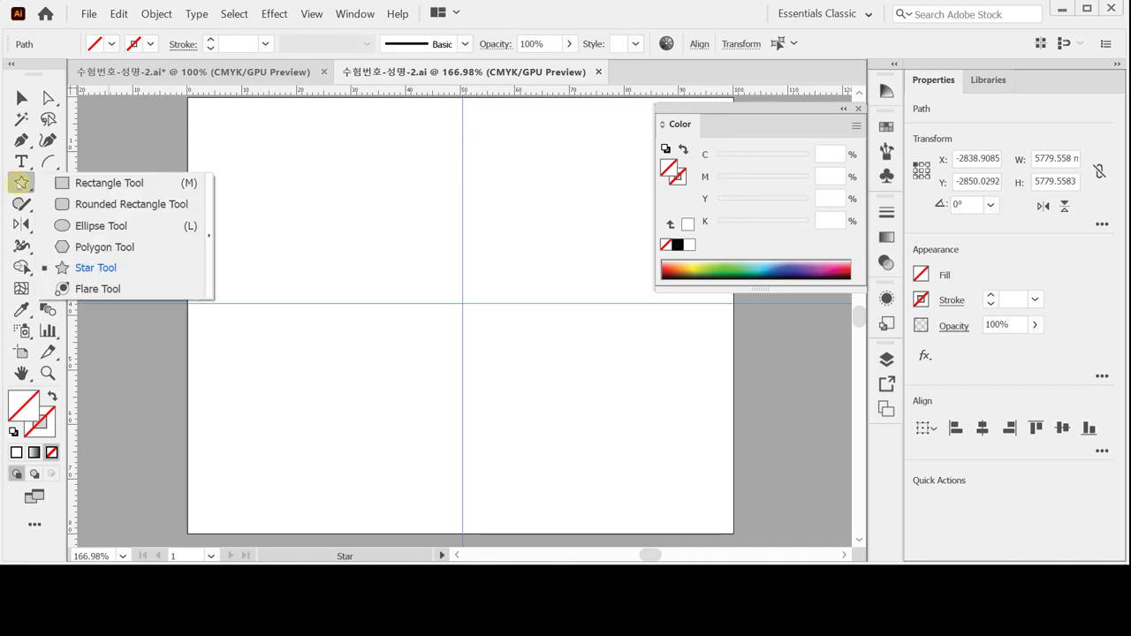
click(210, 214)
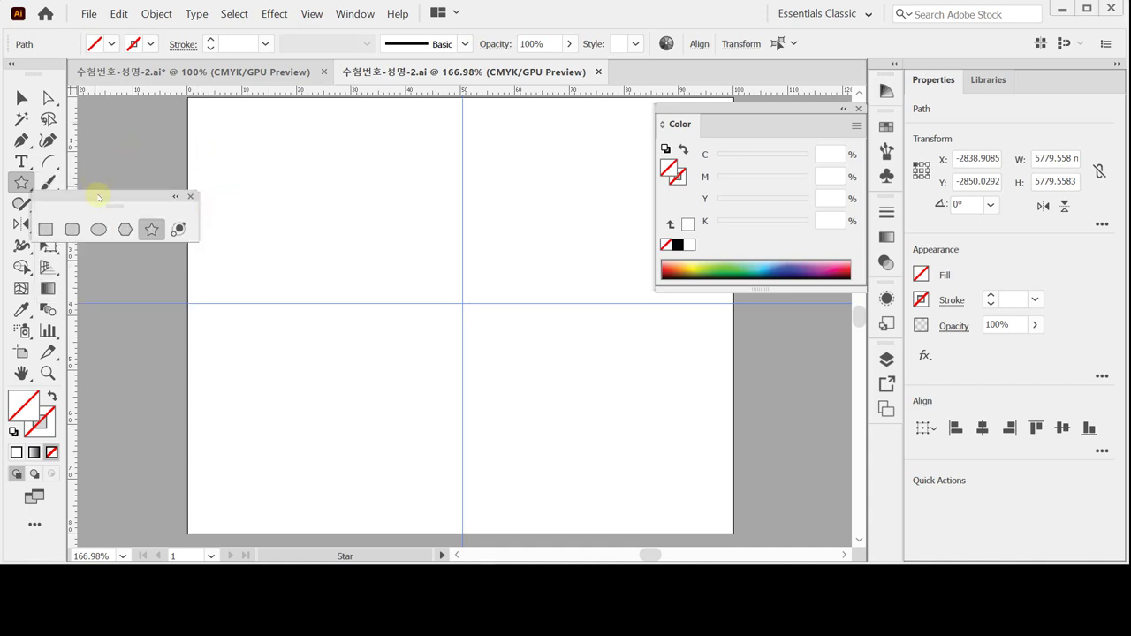
drag(111, 195, 196, 164)
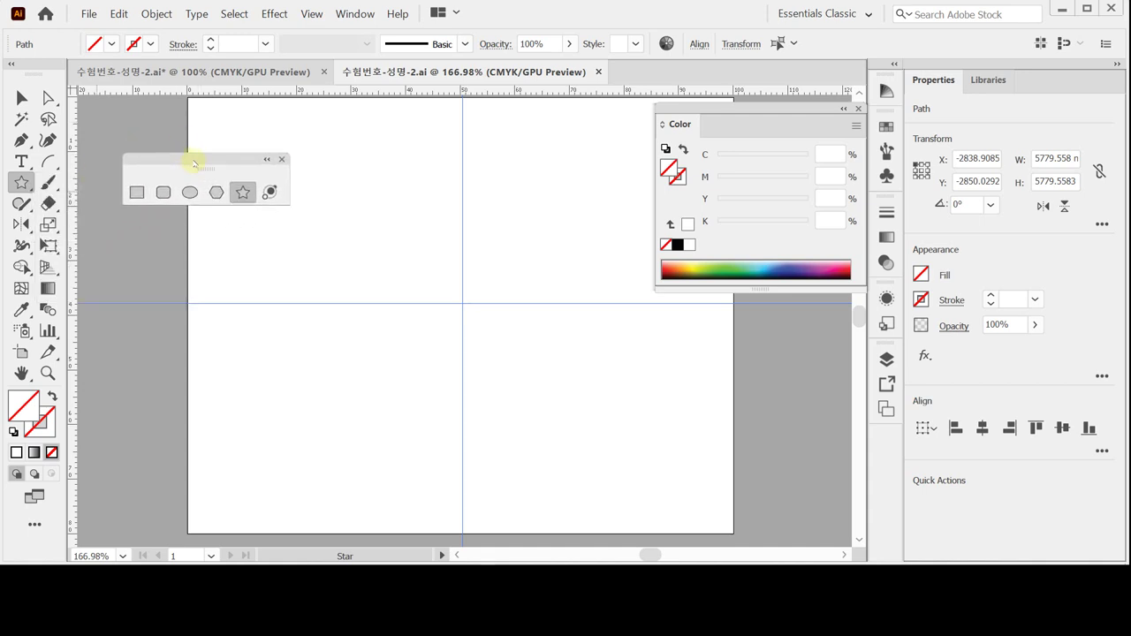
Step: Create a six-sided polygon with a 33 mm radius centred on the intersection of the guides
click(217, 191)
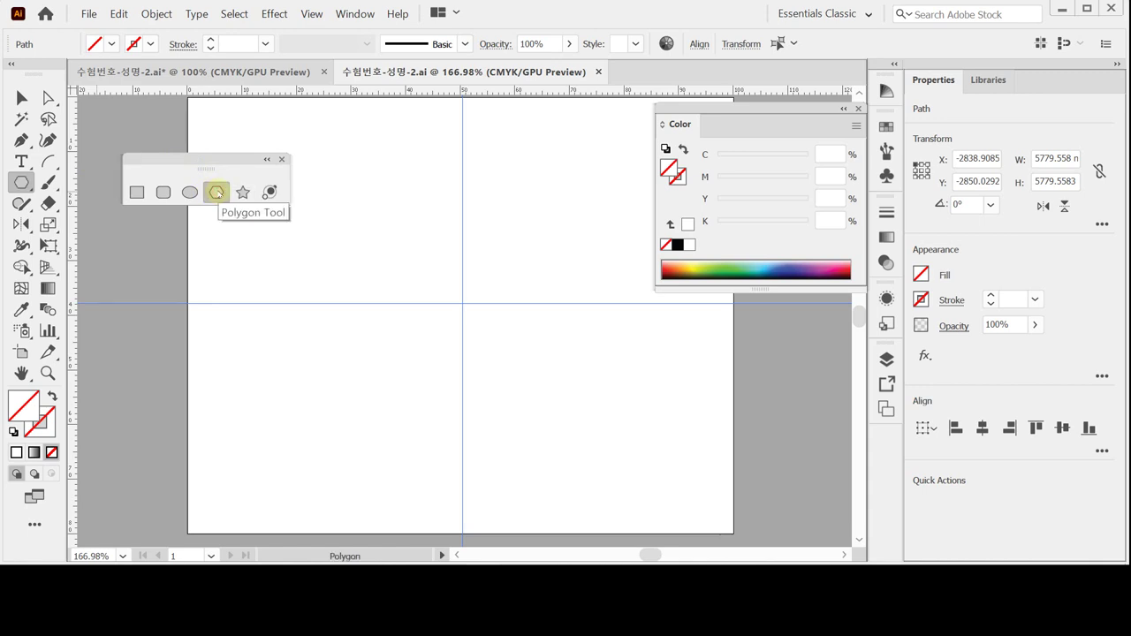
click(461, 304)
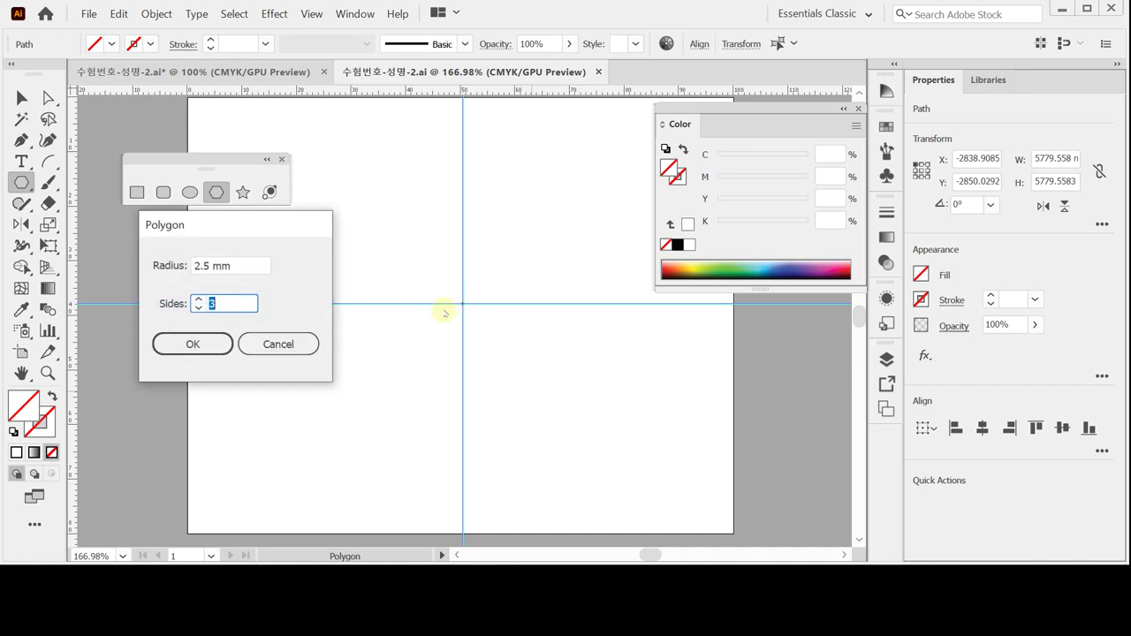
click(255, 266)
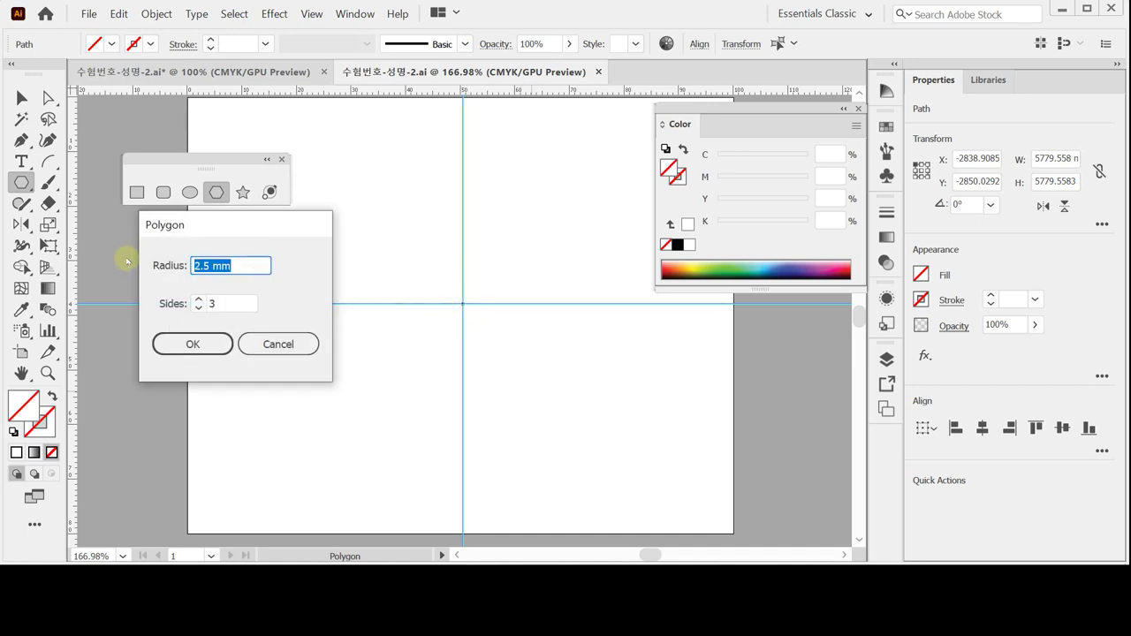
text(33)
key(Tab)
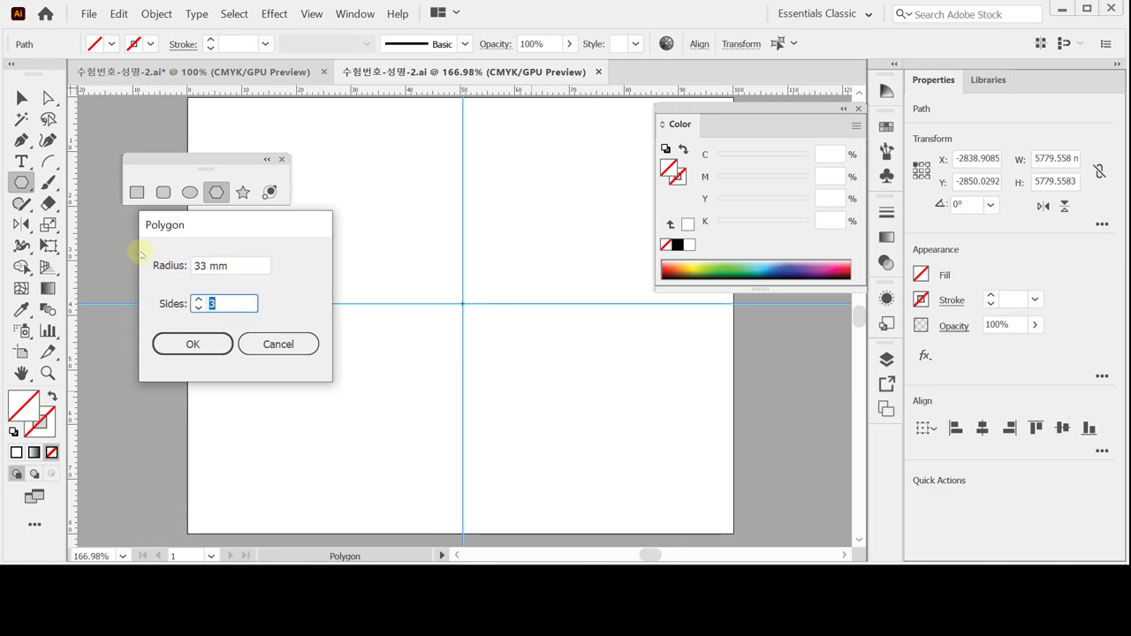
text(6)
key(Return)
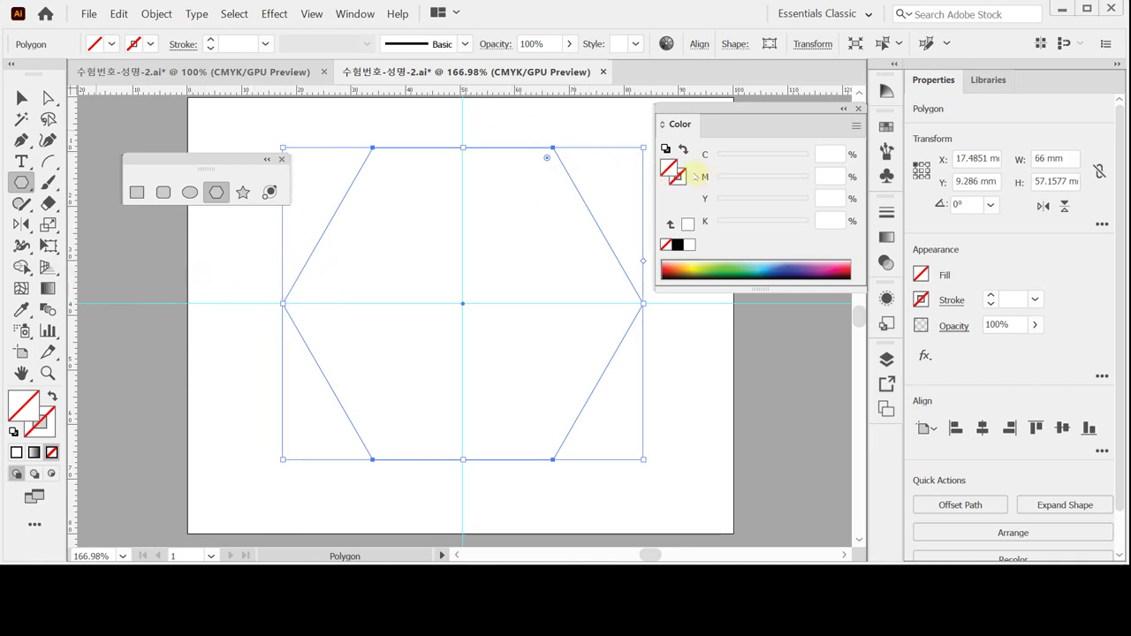
Step: Fill the hexagon with the CMYK colour C0 M80 Y50 K0
click(685, 227)
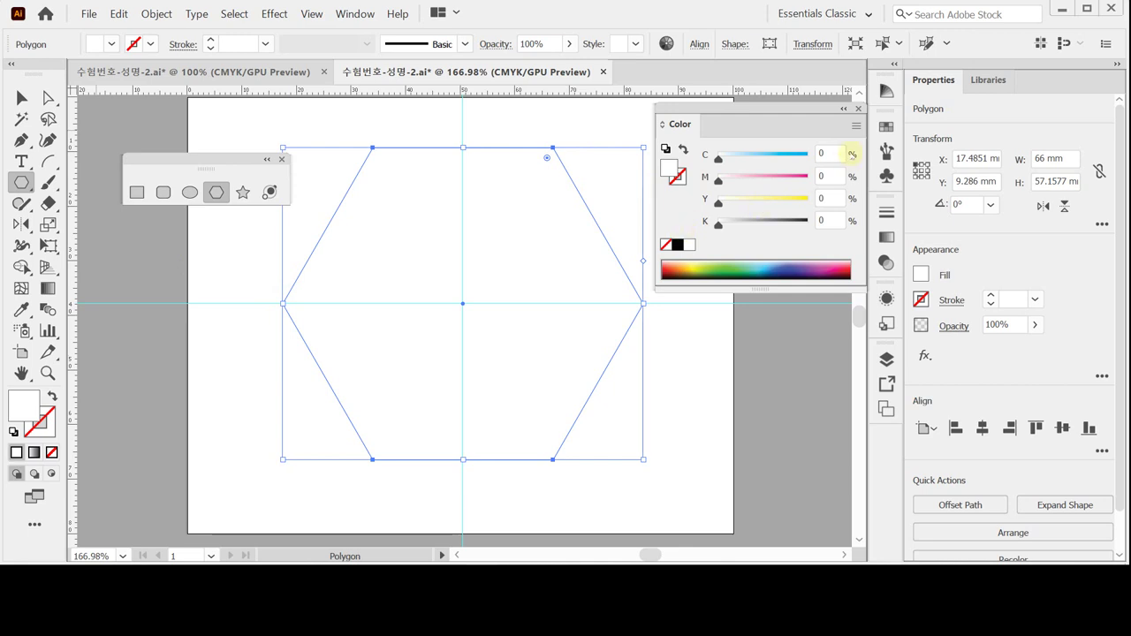
click(825, 162)
click(830, 177)
text(80)
key(Tab)
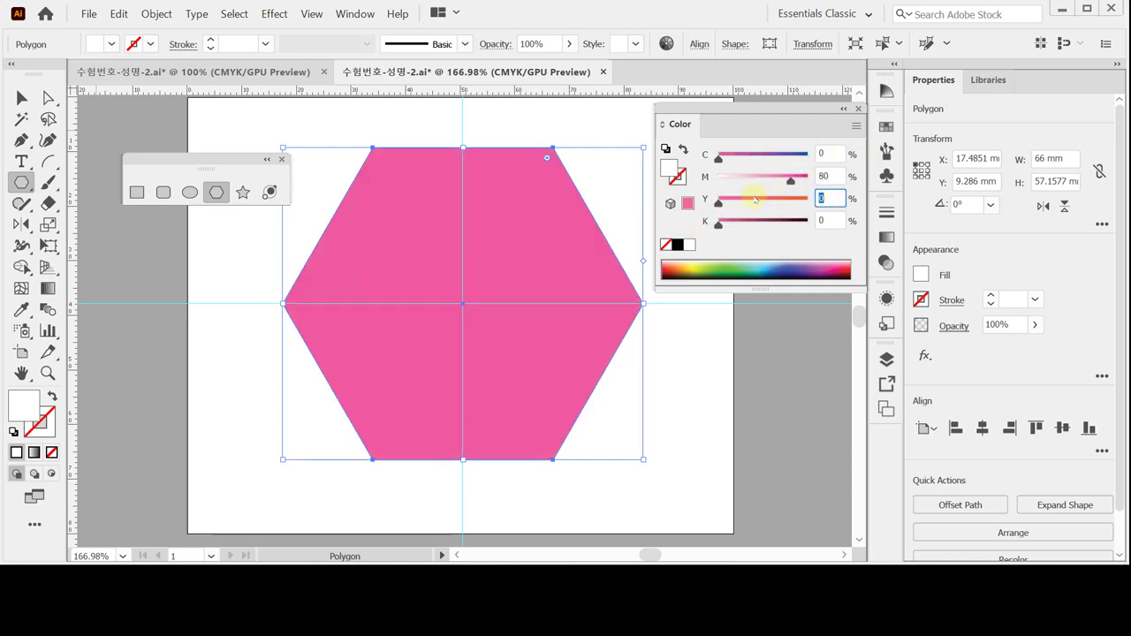
text(50)
key(Return)
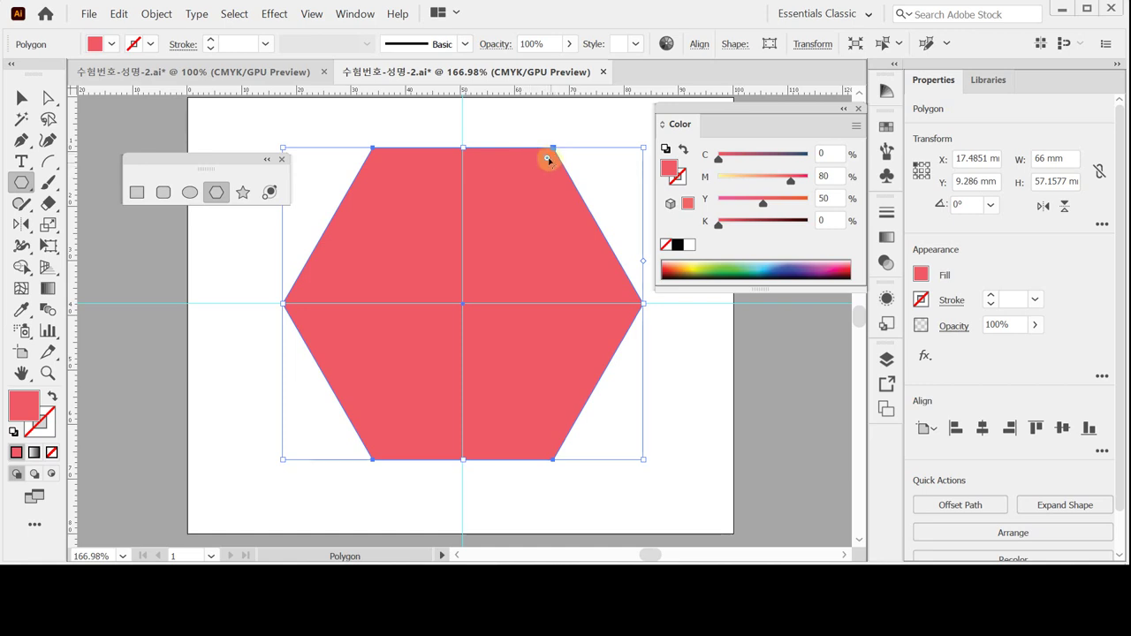
Step: Try rounding the hexagon's corners with the live corner widget, and restore the sharp corners
drag(547, 160, 526, 183)
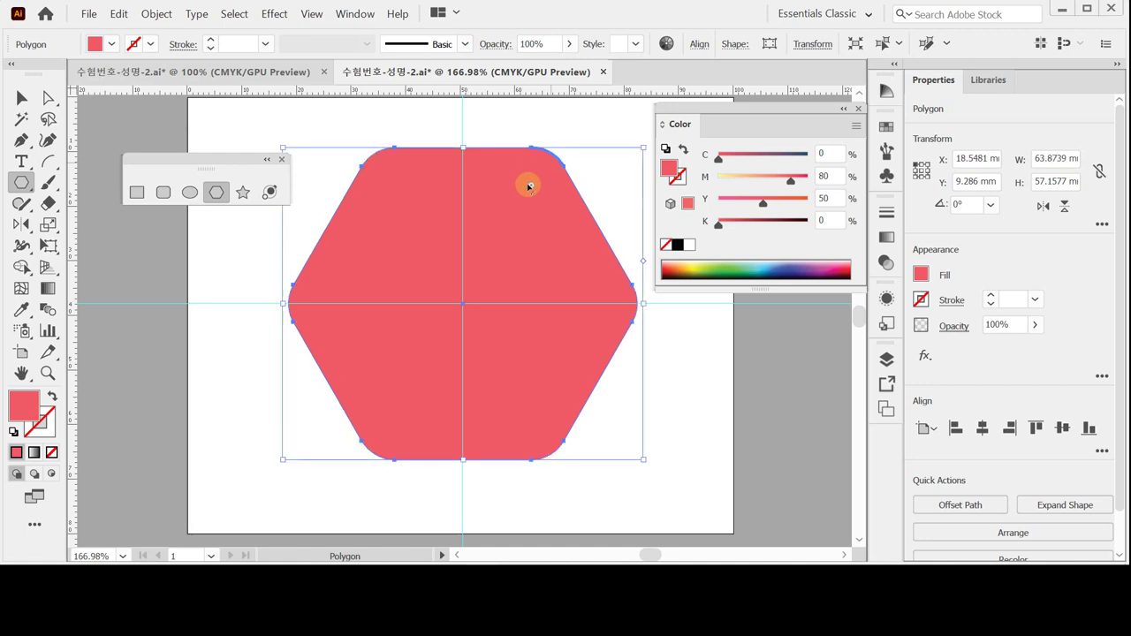
drag(528, 185, 575, 145)
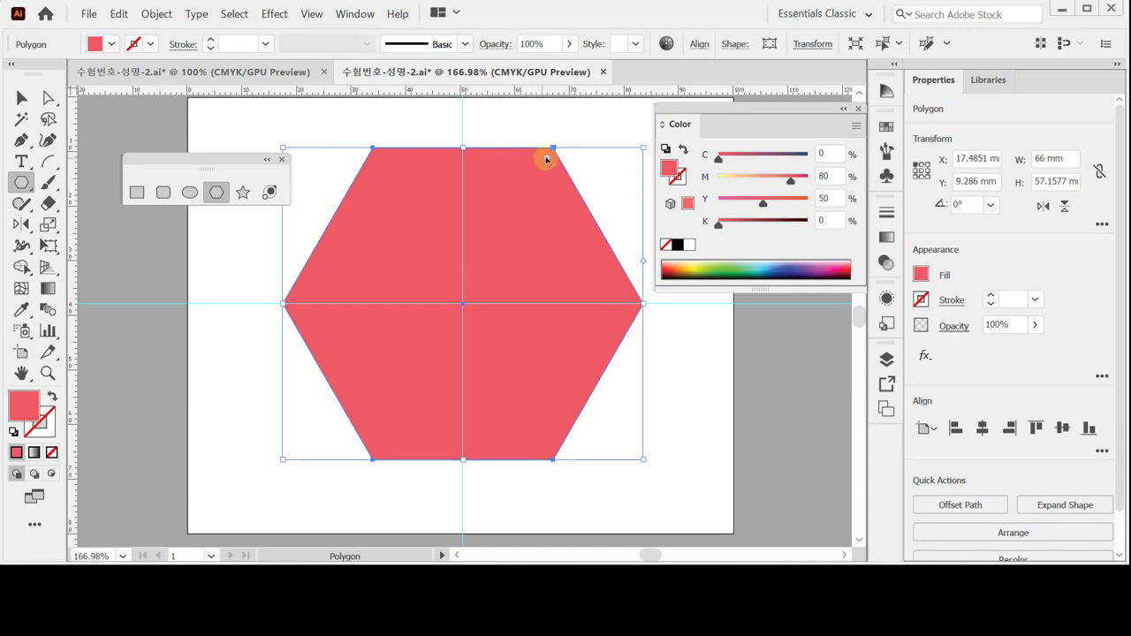
mouse_move(546, 160)
mouse_down()
mouse_move(525, 184)
mouse_move(559, 152)
mouse_up()
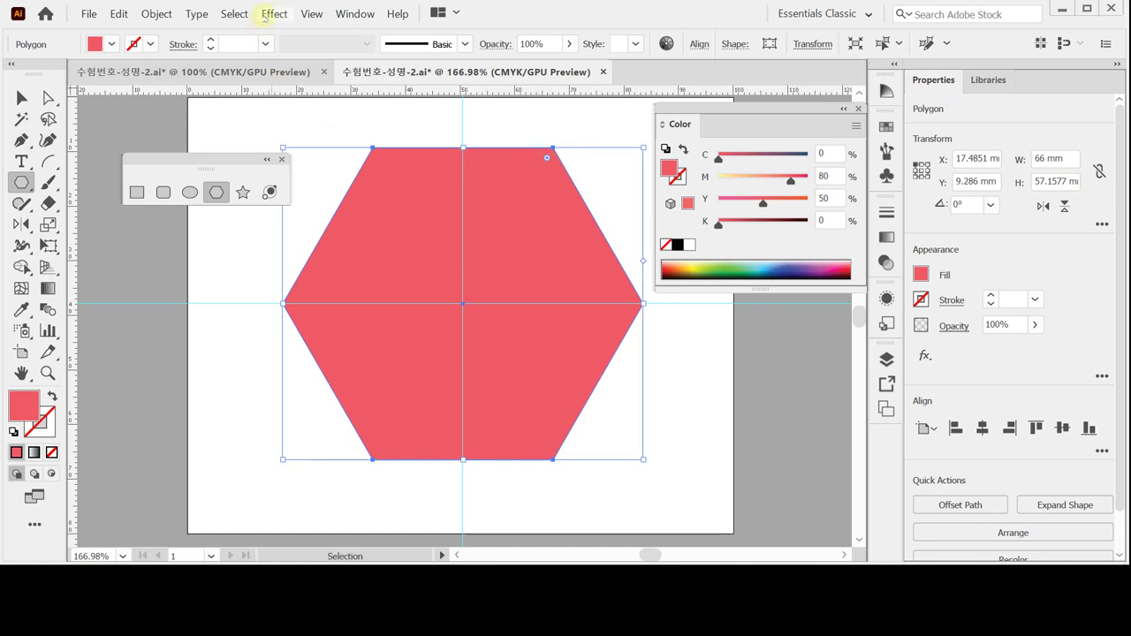
Step: Apply a Round Corners effect with a 5 mm radius to the hexagon
click(267, 14)
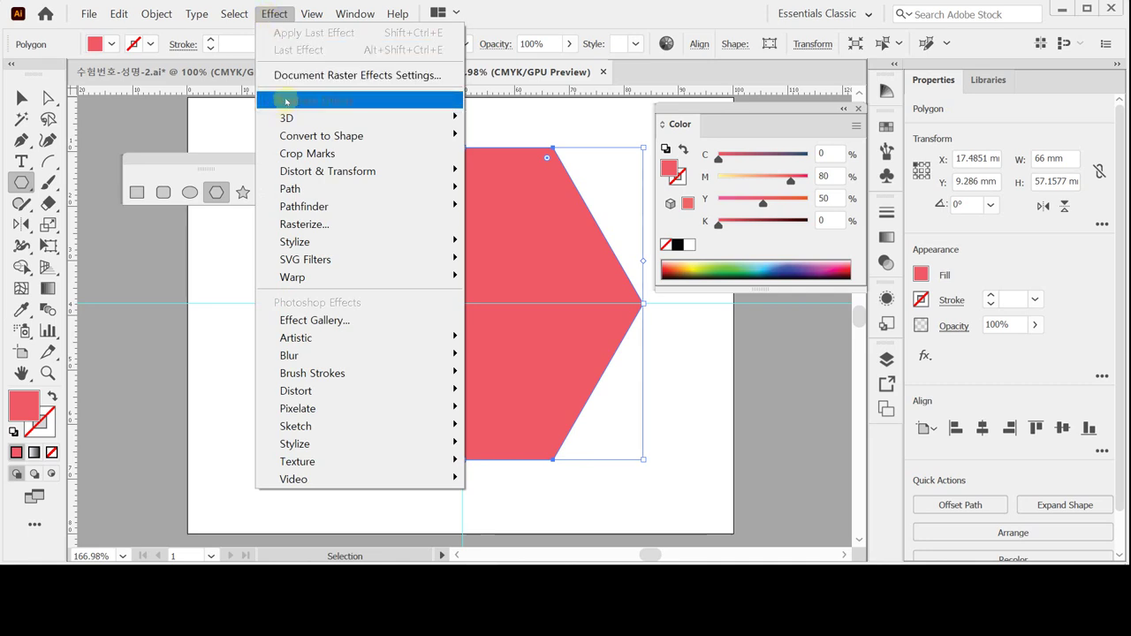
mouse_move(352, 242)
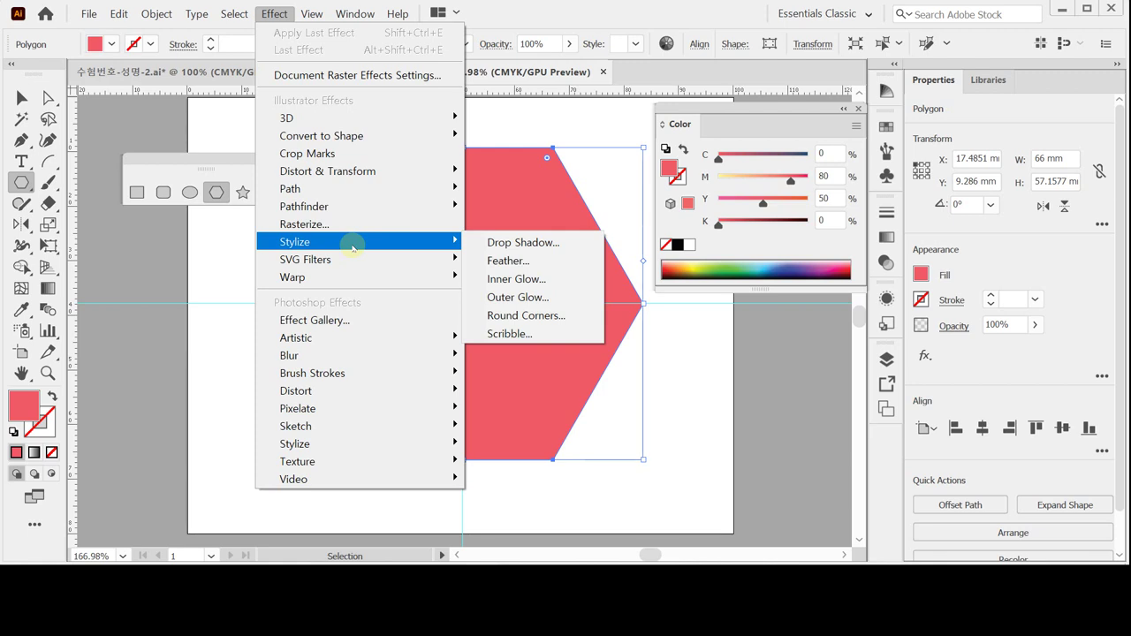
click(576, 317)
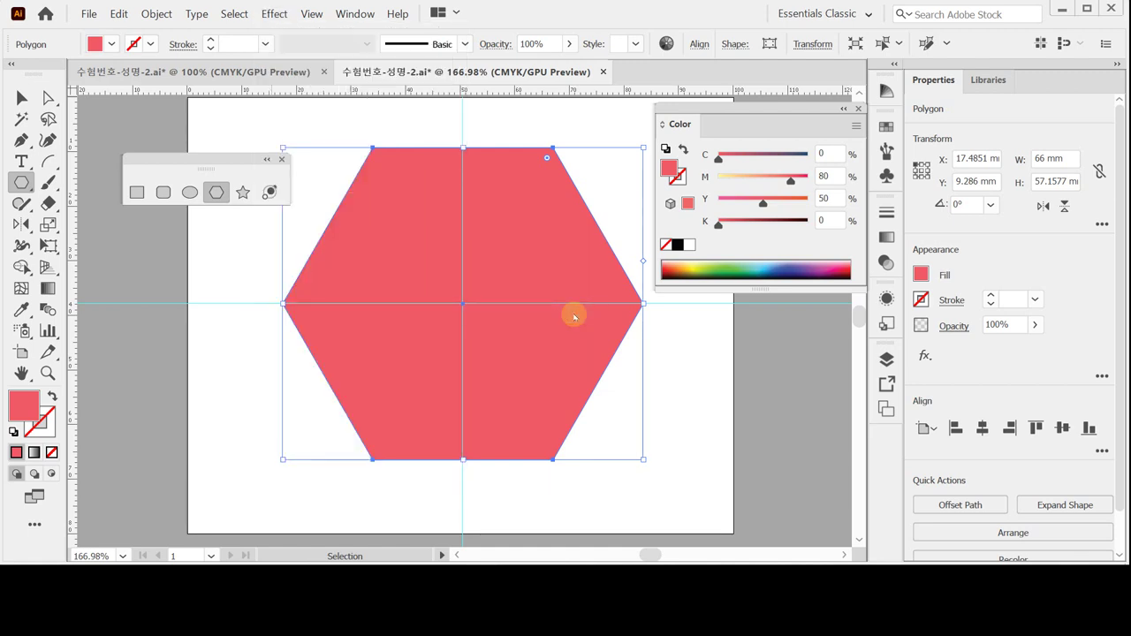
drag(541, 166, 545, 254)
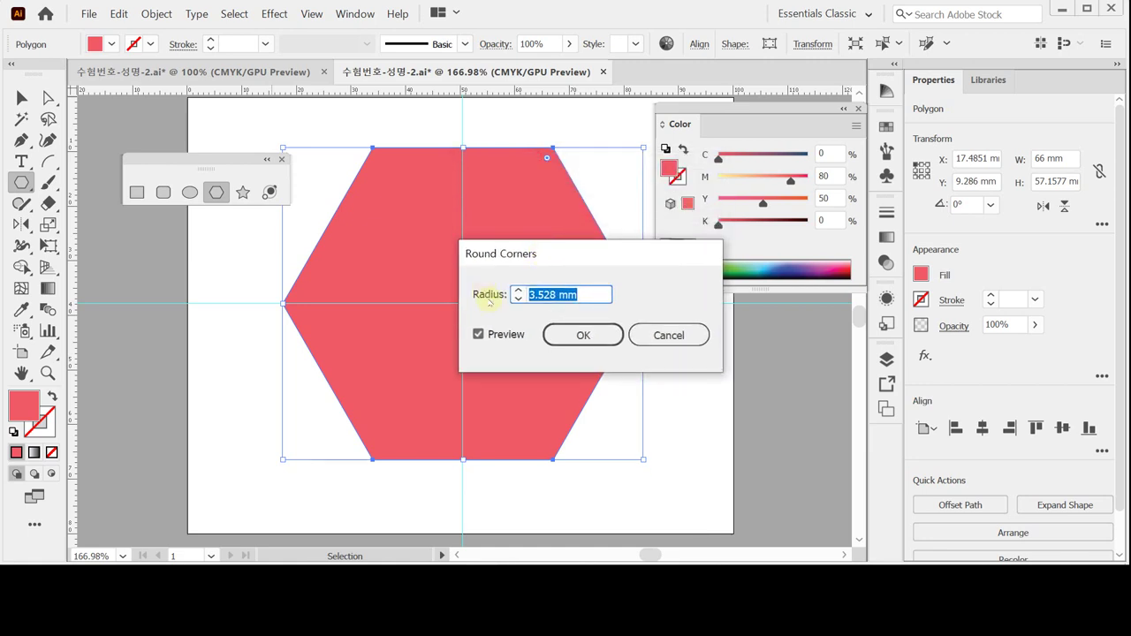
text(5)
key(Tab)
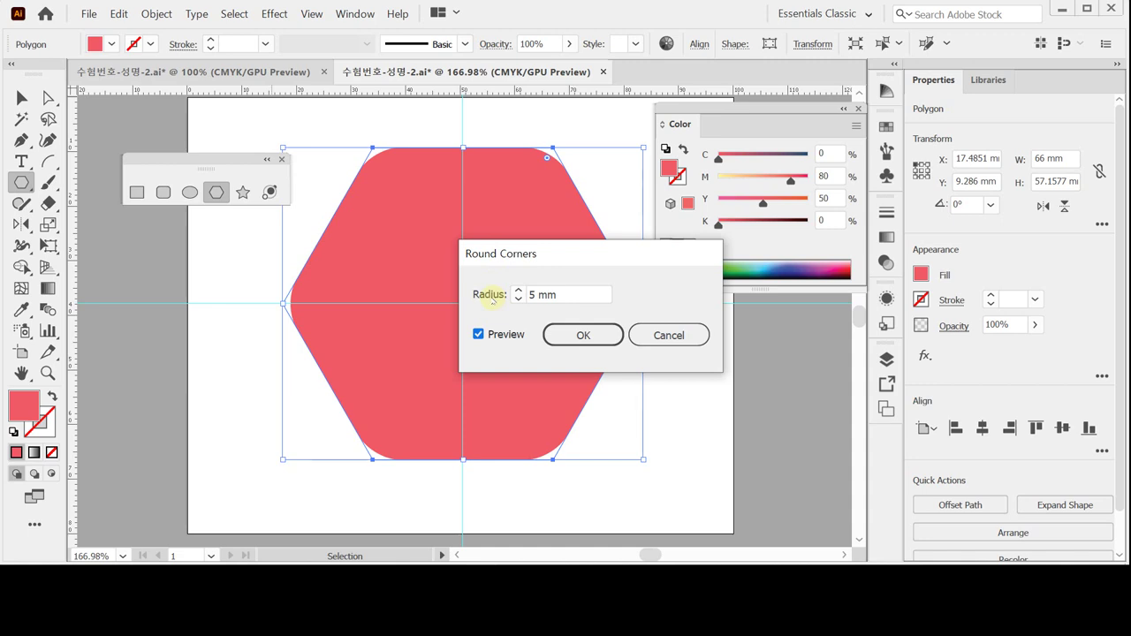
click(570, 335)
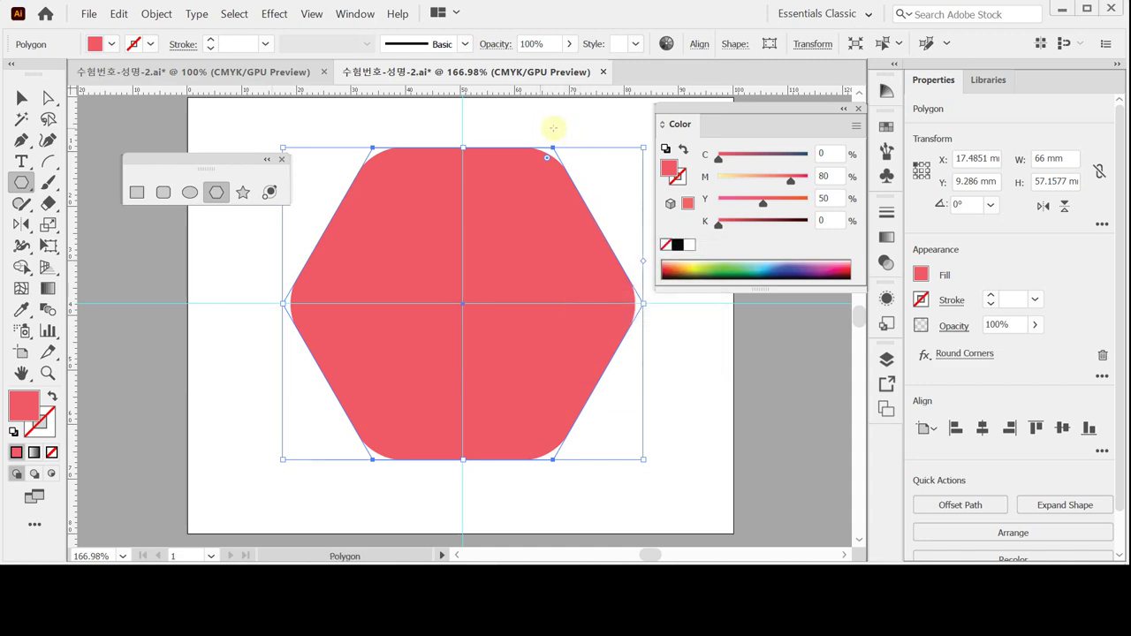
Step: Check the hexagon's true path in outline view, and expand its appearance so the rounded corners become part of the path
key(ctrl+y)
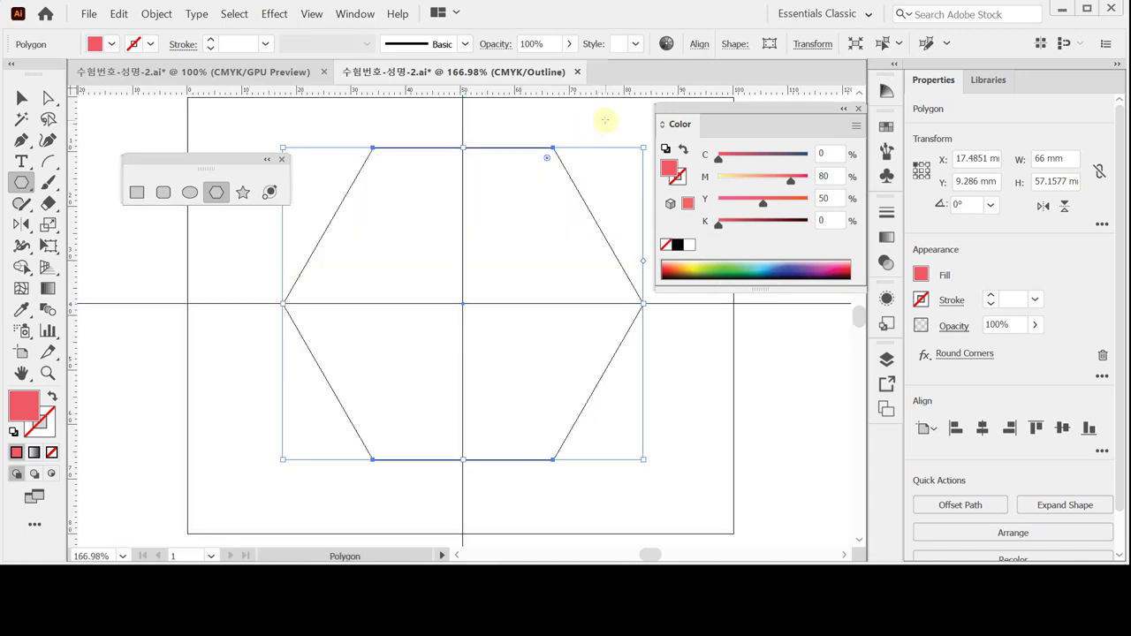
key(ctrl+y)
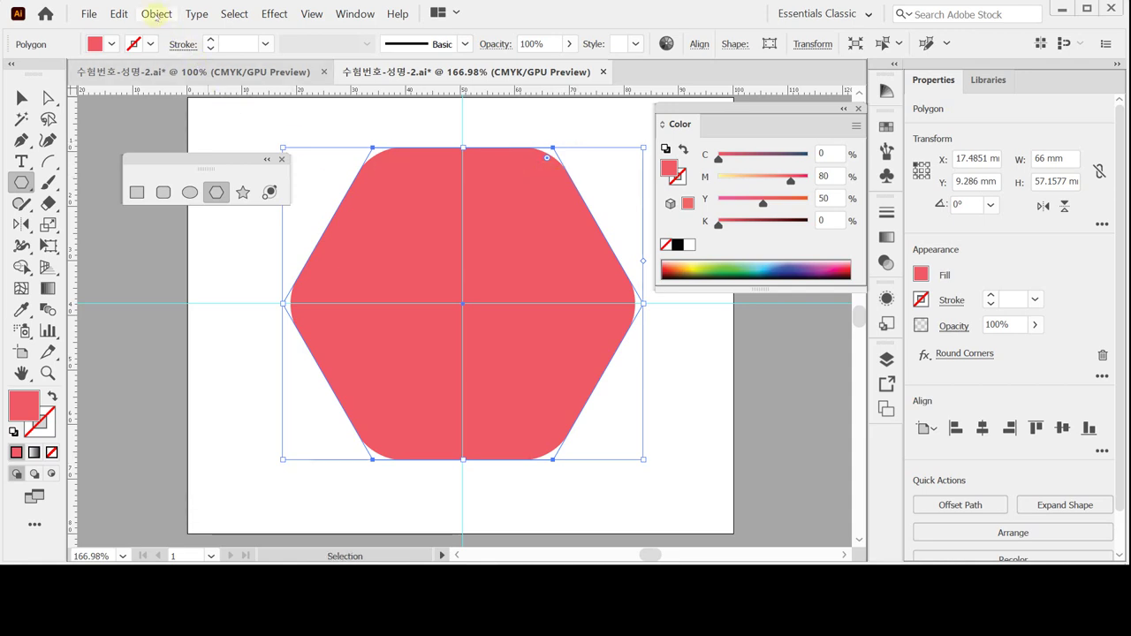
click(156, 14)
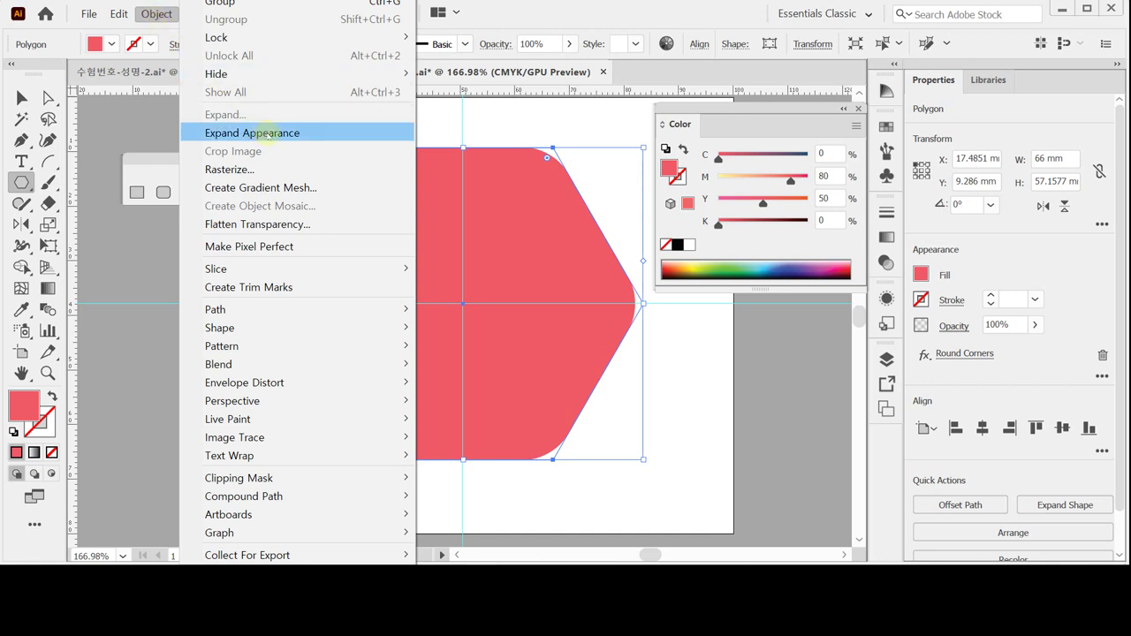
click(265, 132)
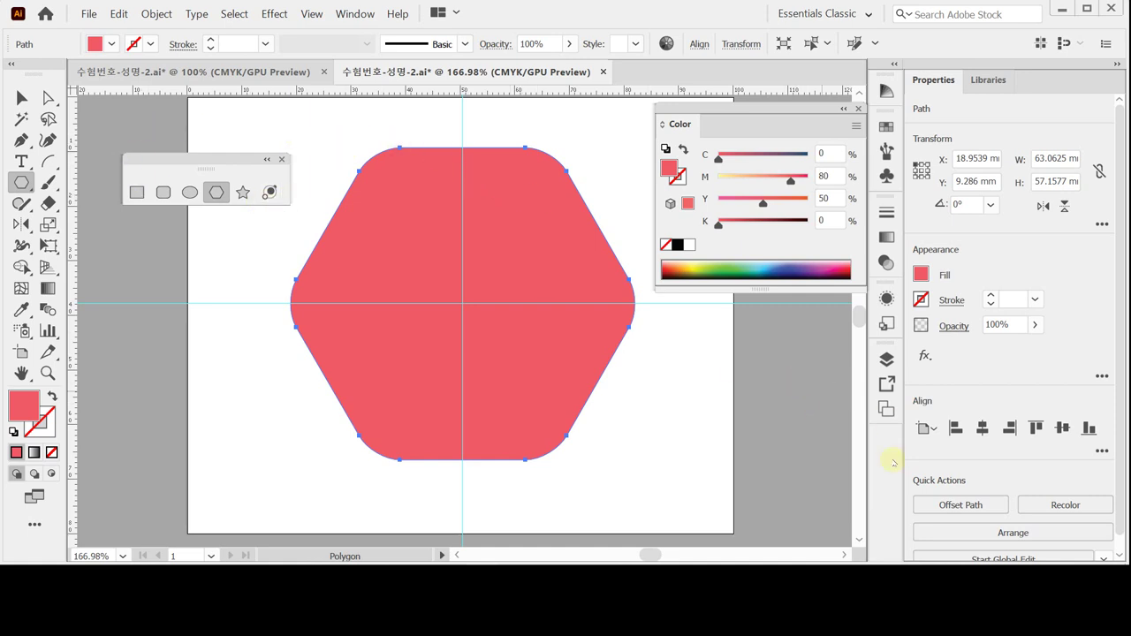
Step: Offset the rounded hexagon's path by -2 mm with miter joins to make a smaller copy inside it
click(950, 504)
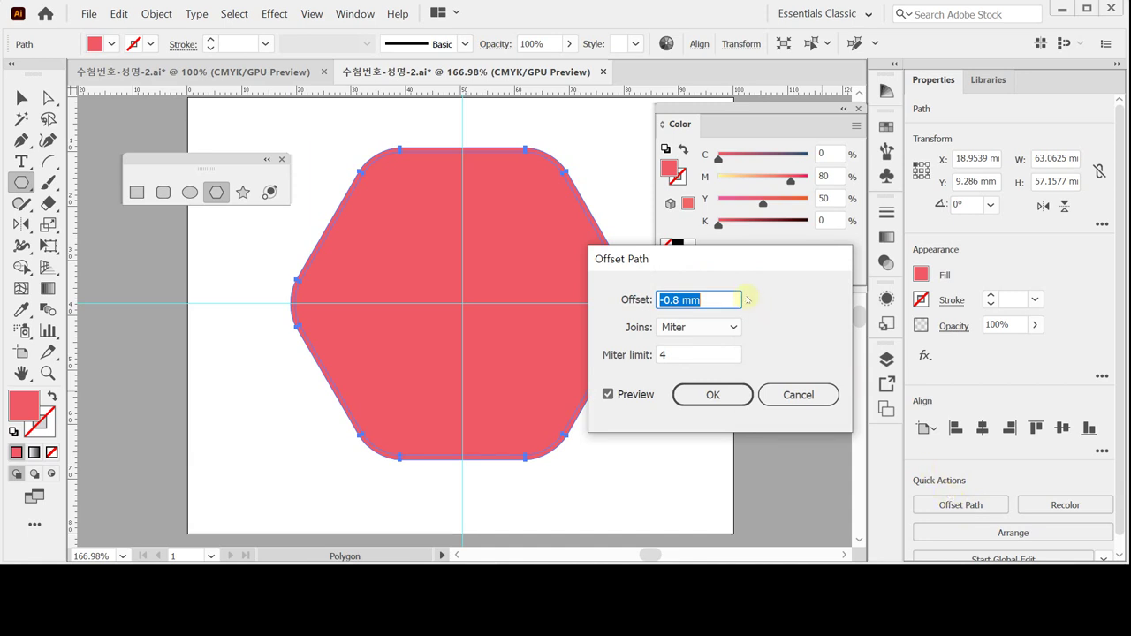
text(-2)
key(Tab)
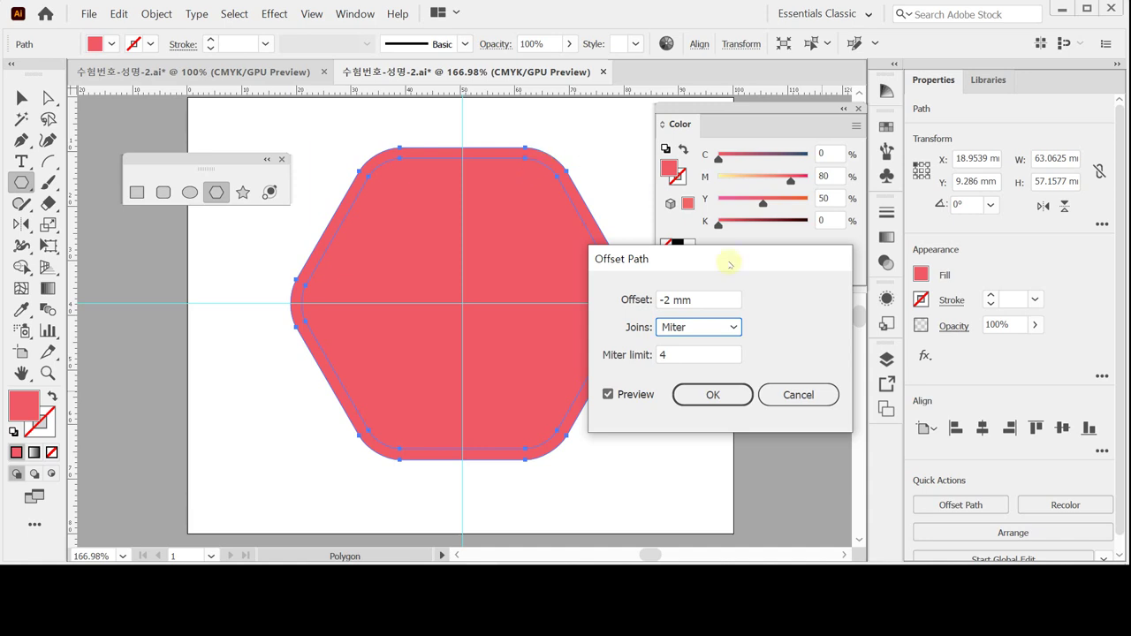
click(712, 394)
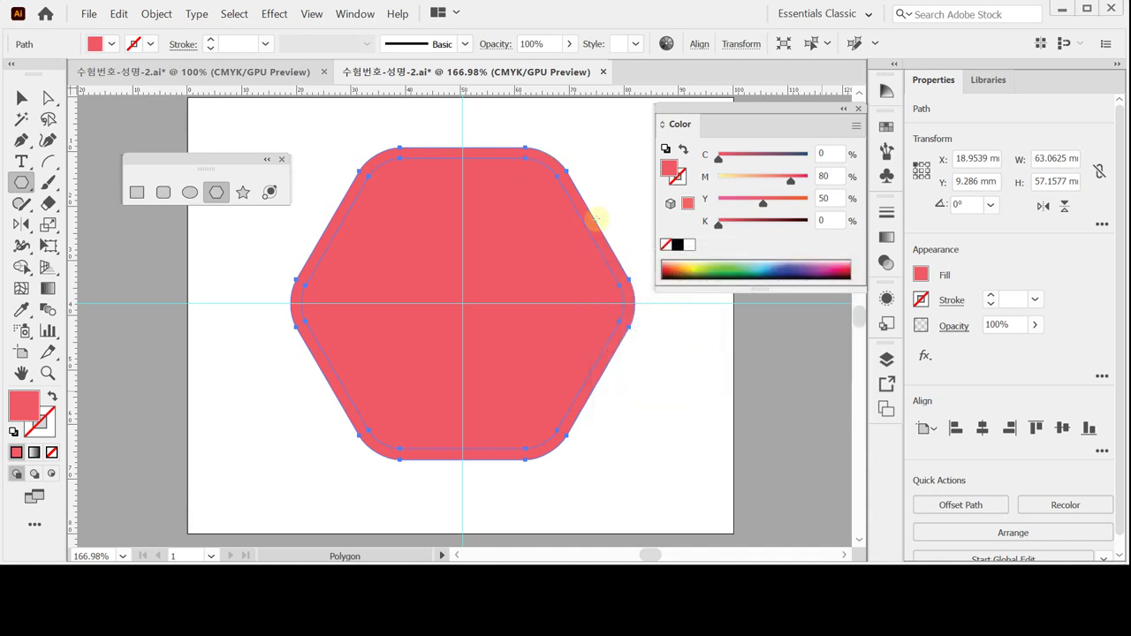
Step: Fill the inner hexagon with the CMYK colour C80 M100 Y30 K40
ctrl+click(555, 175)
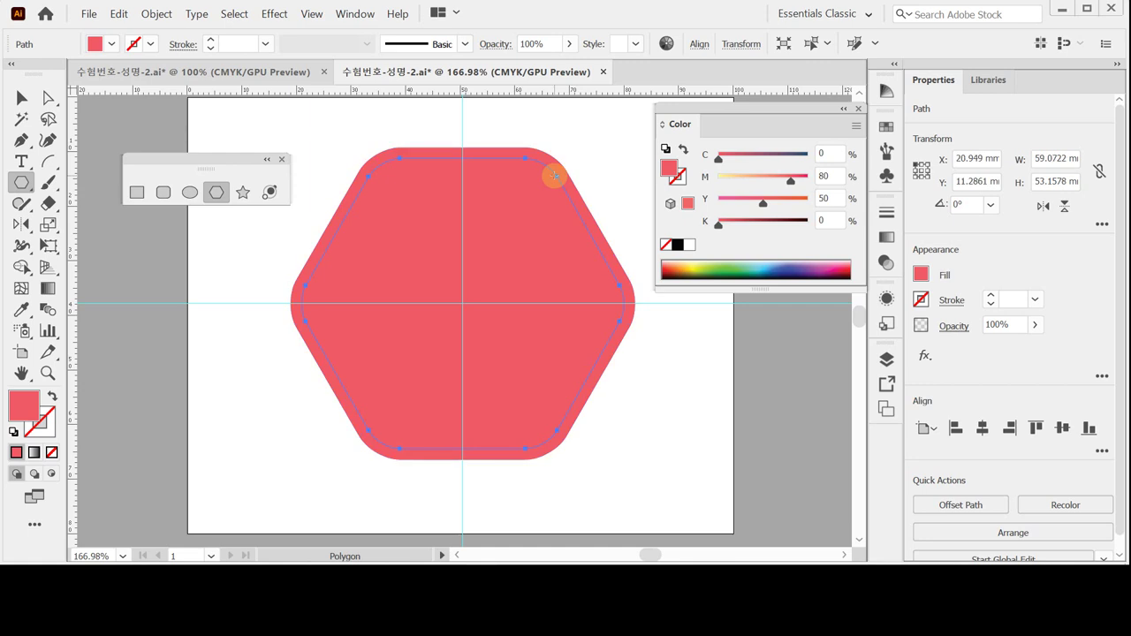
click(831, 156)
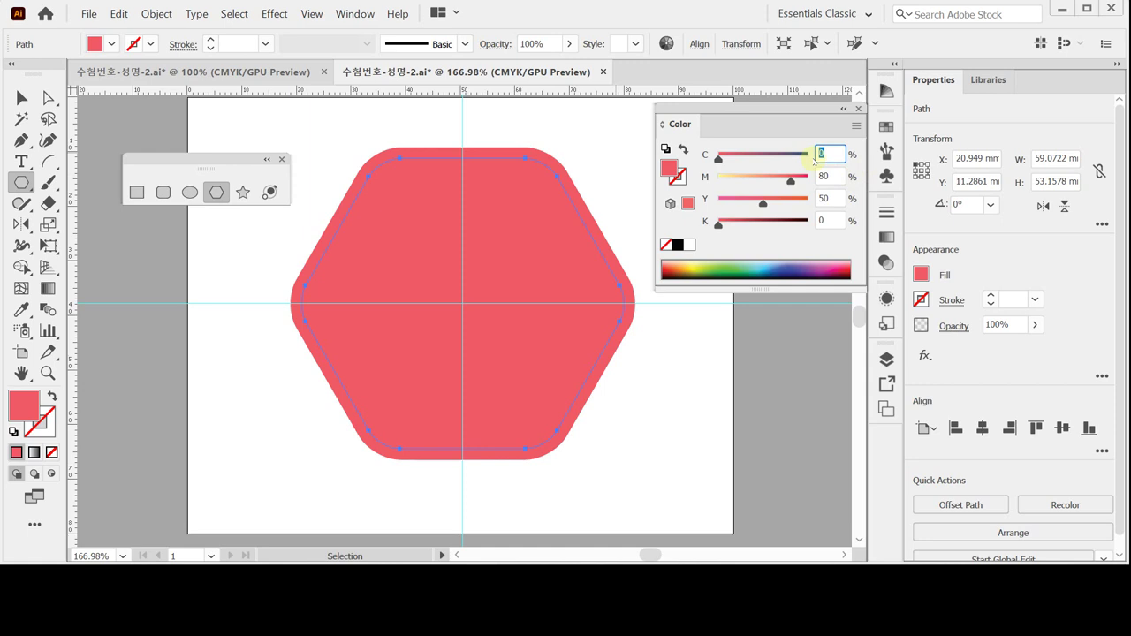
text(80)
key(Tab)
text(10)
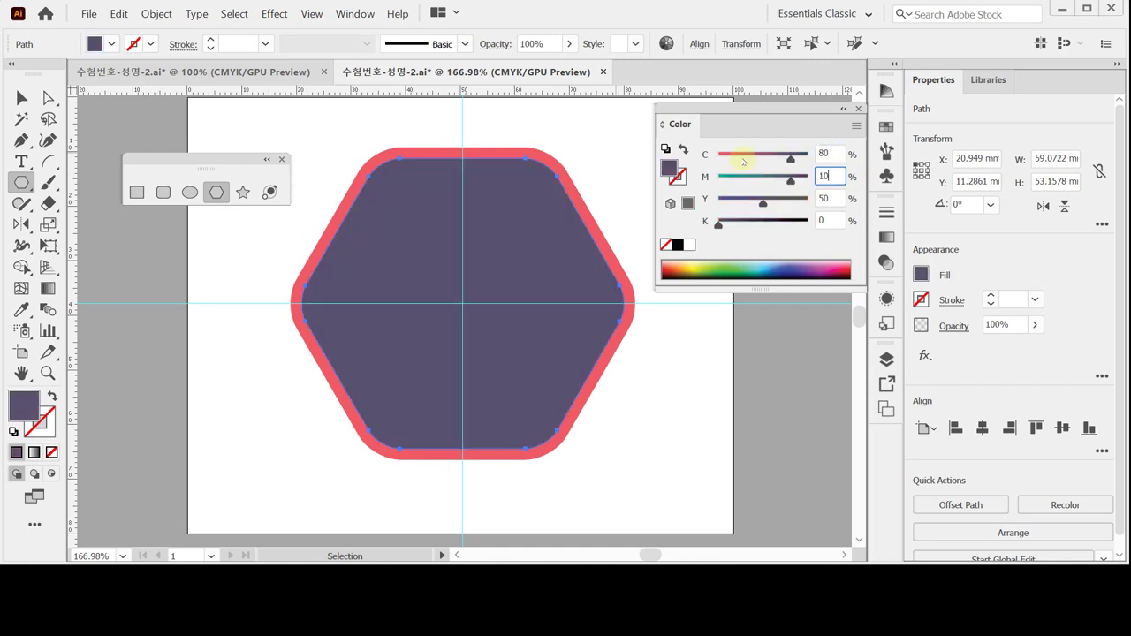
text(0)
key(Tab)
text(30)
key(Tab)
text(40)
key(Tab)
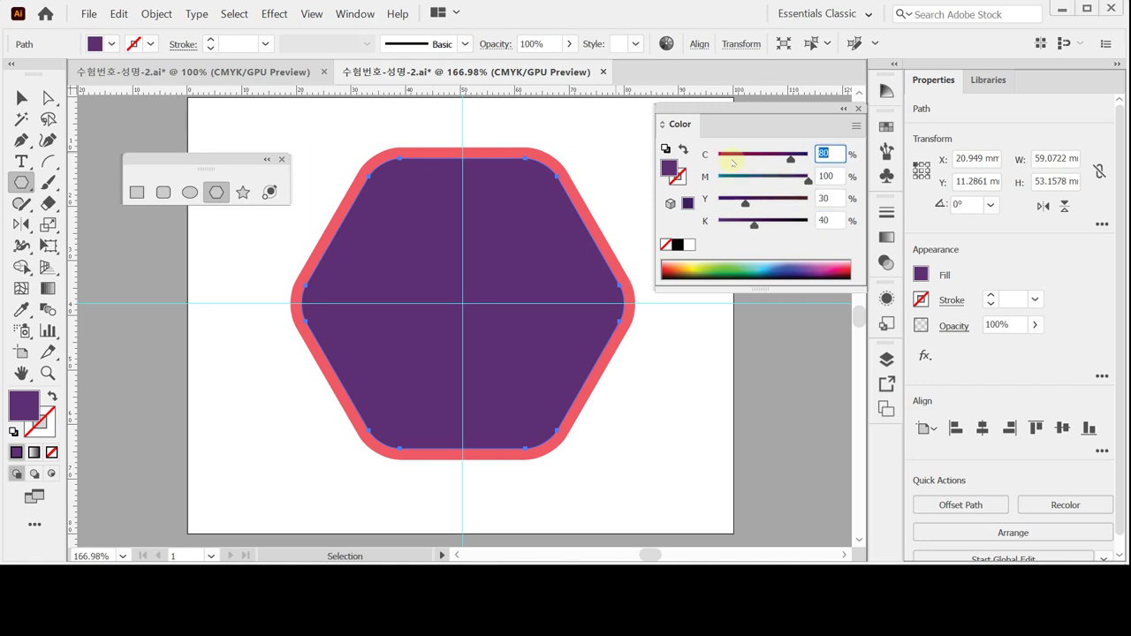
key(Return)
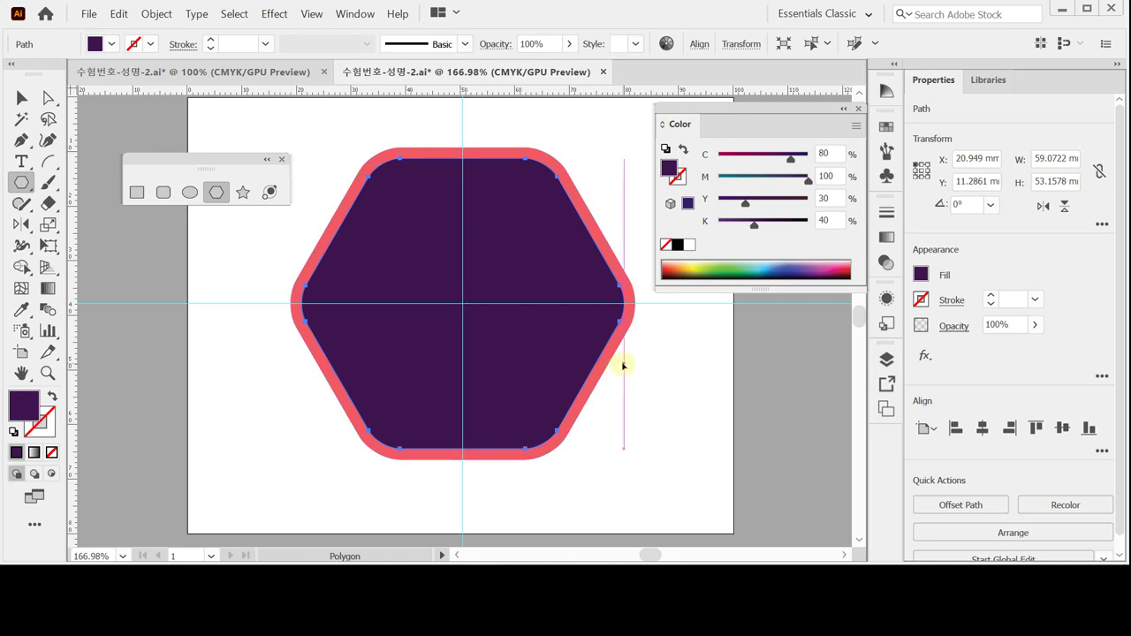
Step: Select both hexagons and clear them from the artboard
ctrl+click(622, 366)
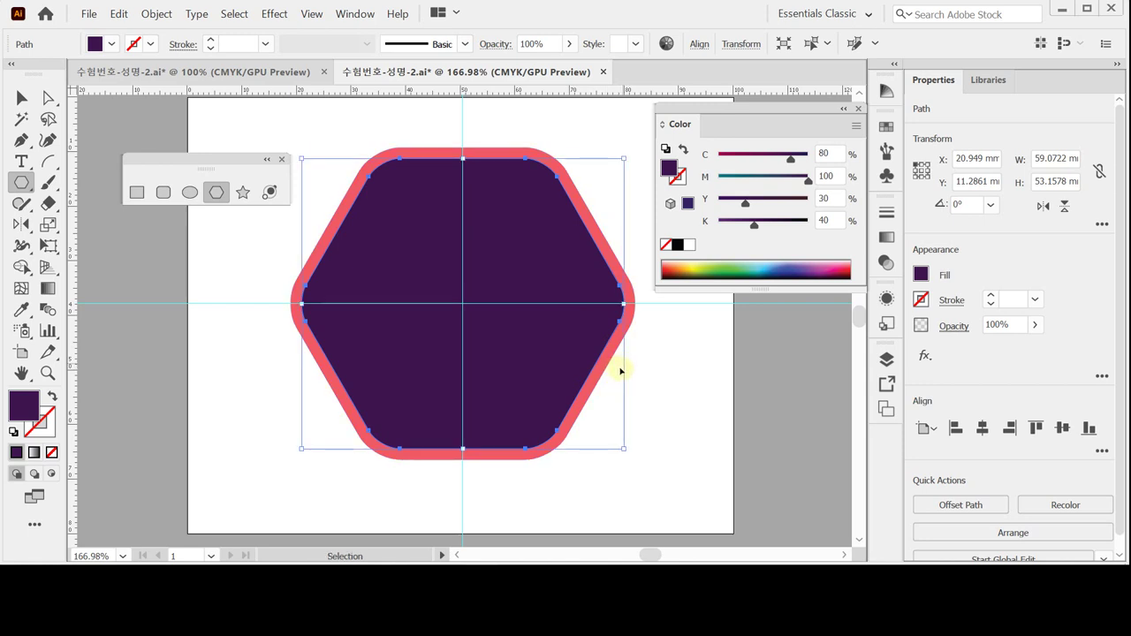
key(ctrl+a)
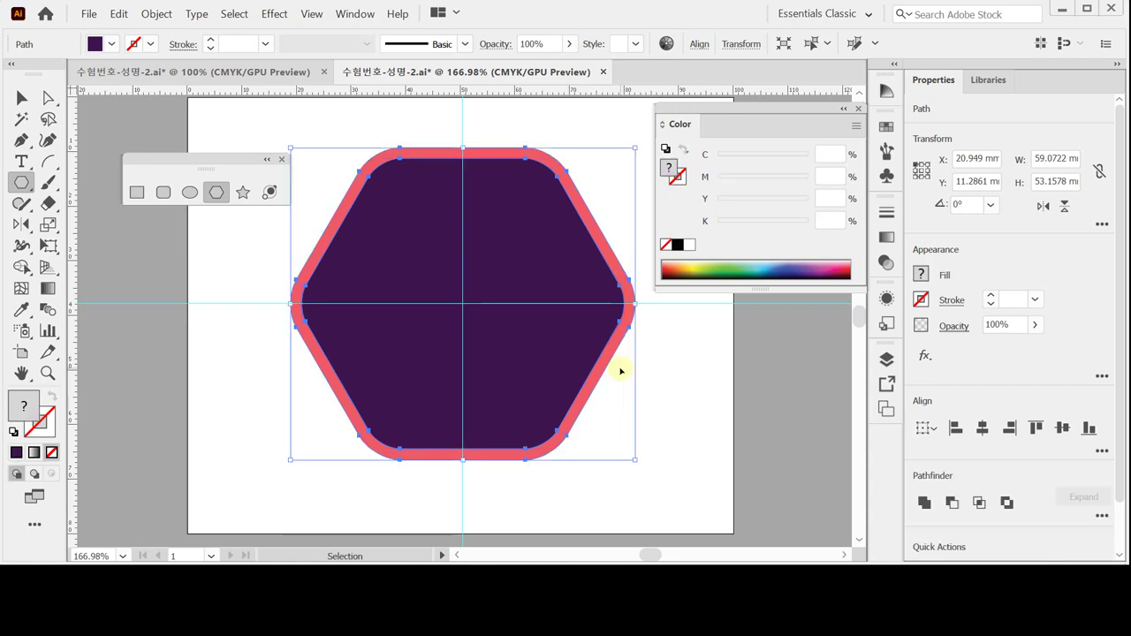
key(Delete)
Step: Delete the finished pumpkin group and save the document
click(520, 342)
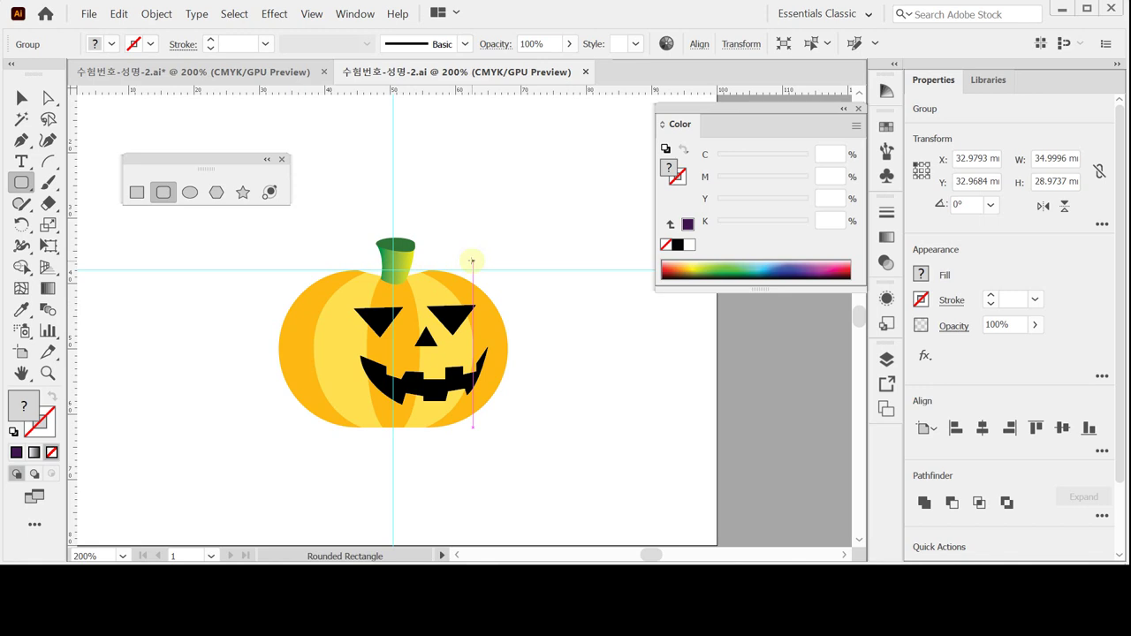
key(Delete)
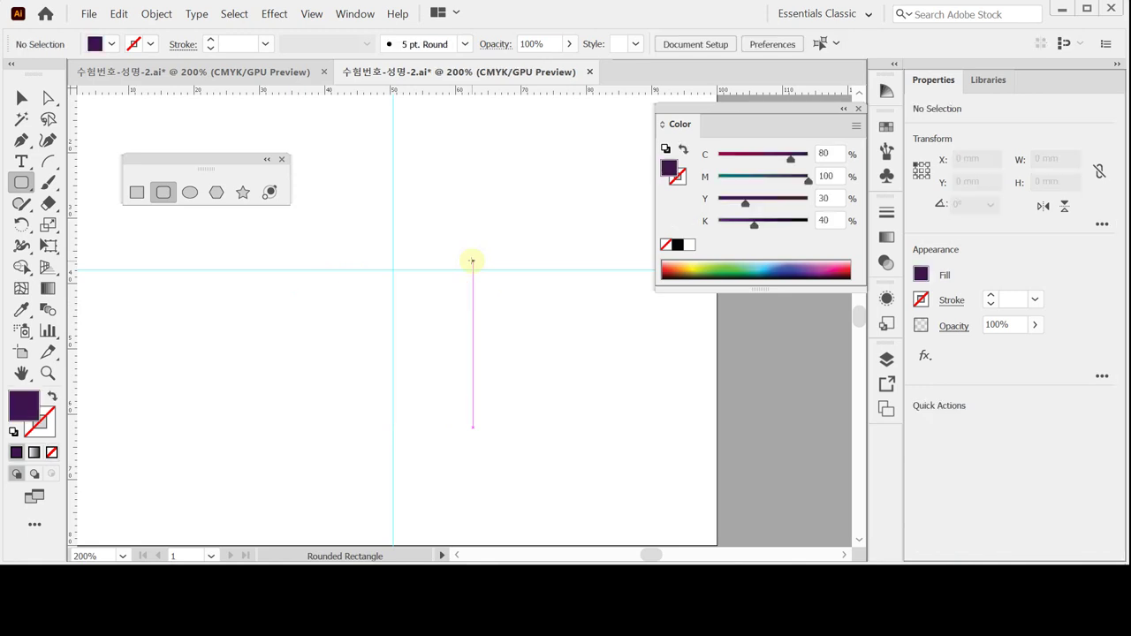
key(ctrl)
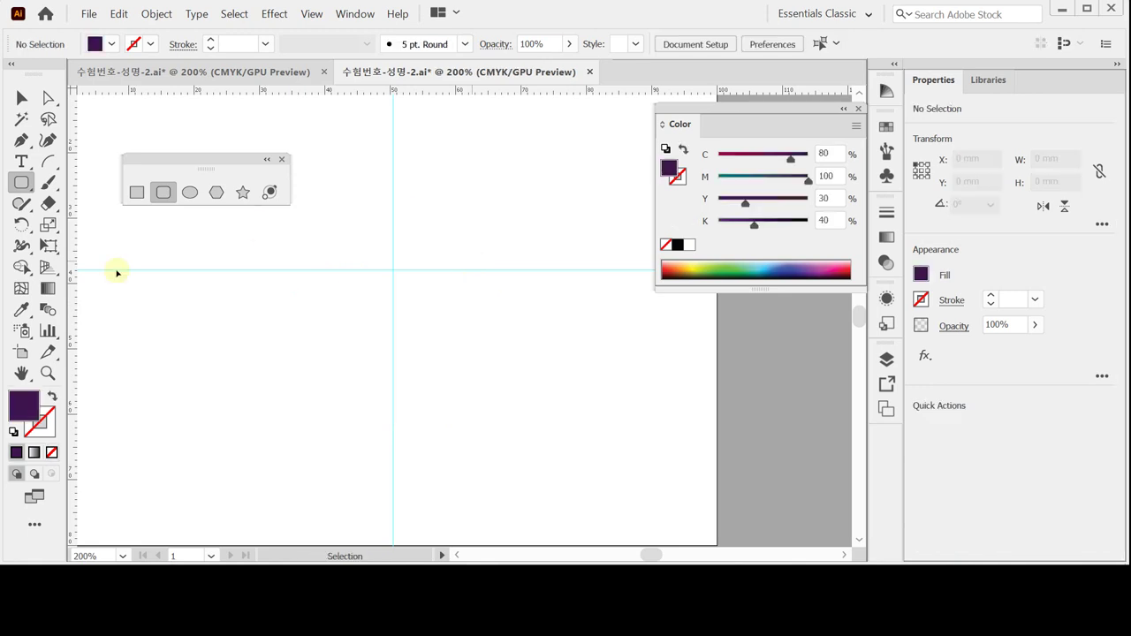
key(ctrl+s)
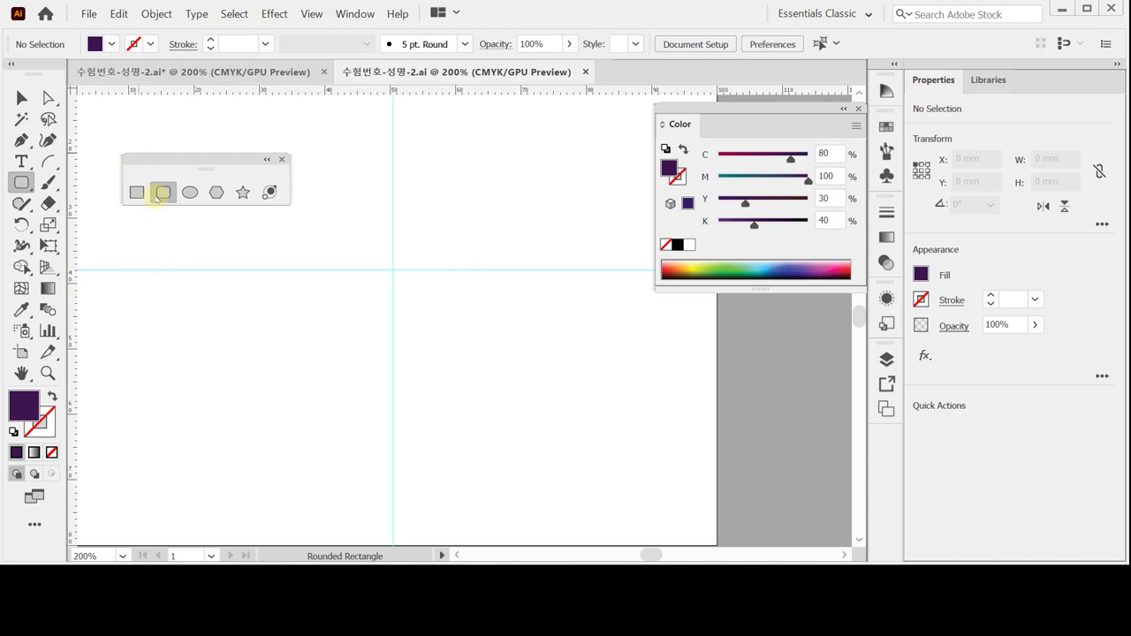
Step: Create a 35 × 24 mm rounded rectangle with a 15 mm corner radius, centred on the vertical guide below the horizontal guide
click(392, 352)
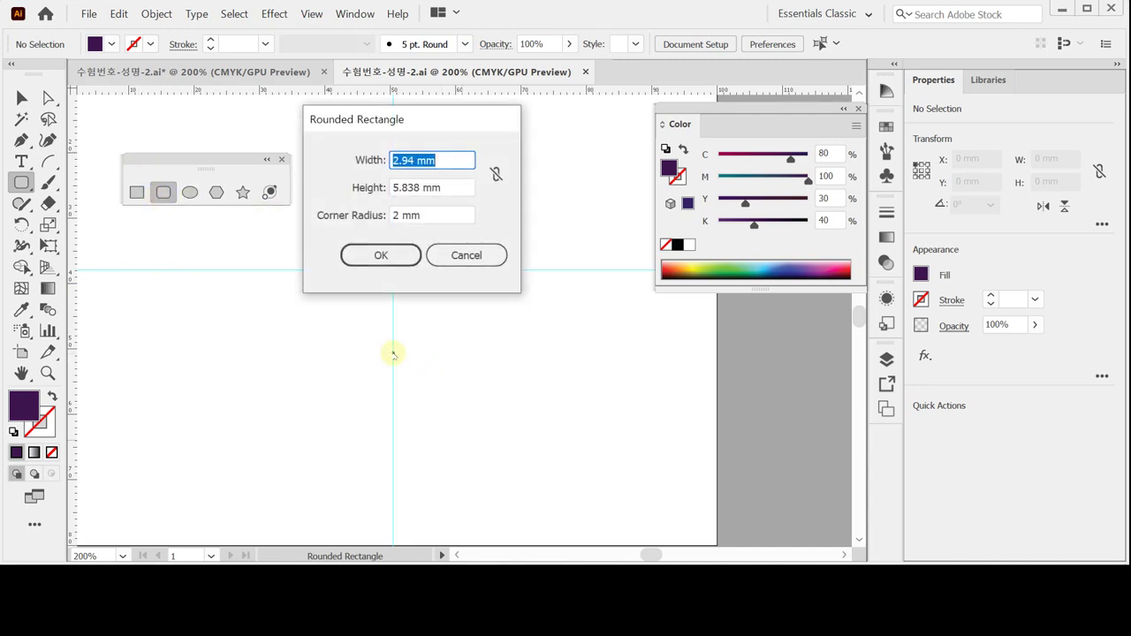
click(467, 256)
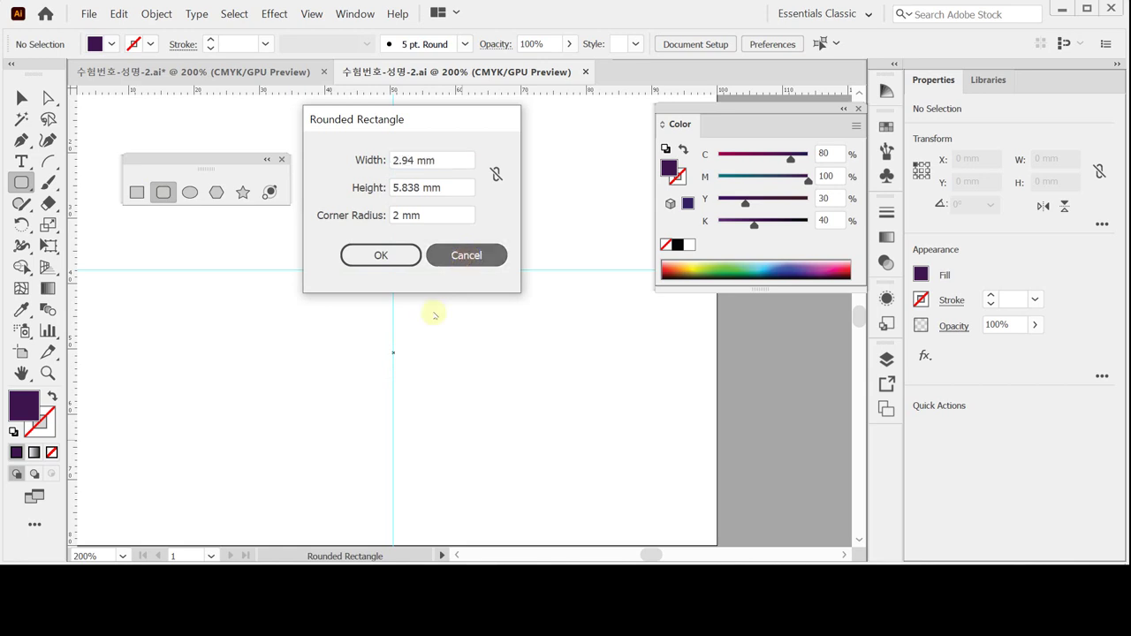
click(392, 359)
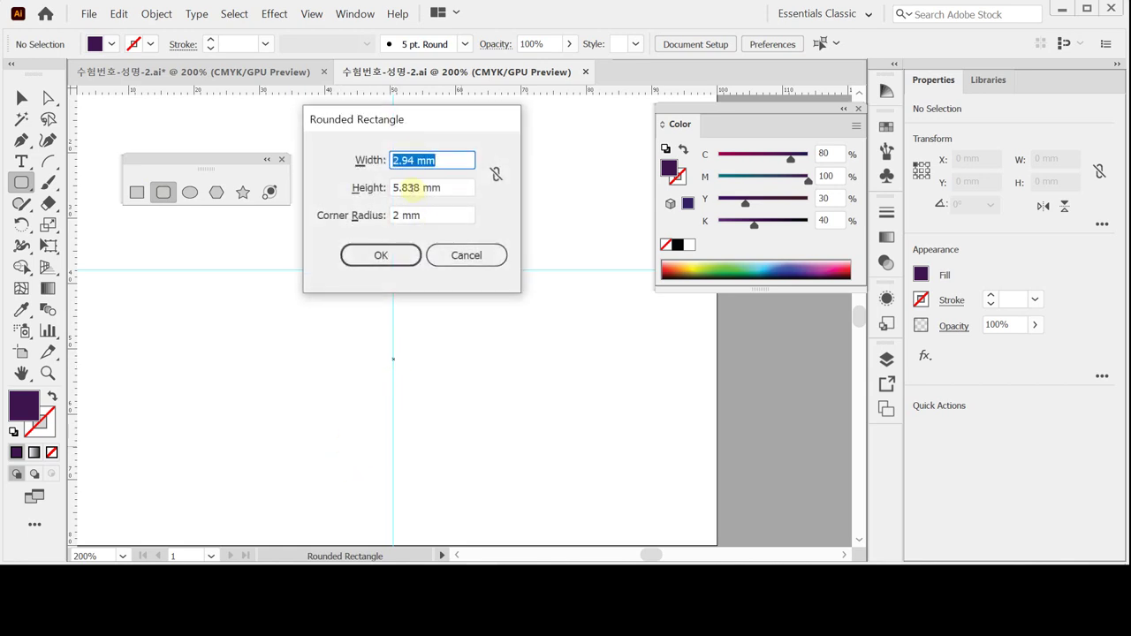
key(Tab)
text(35)
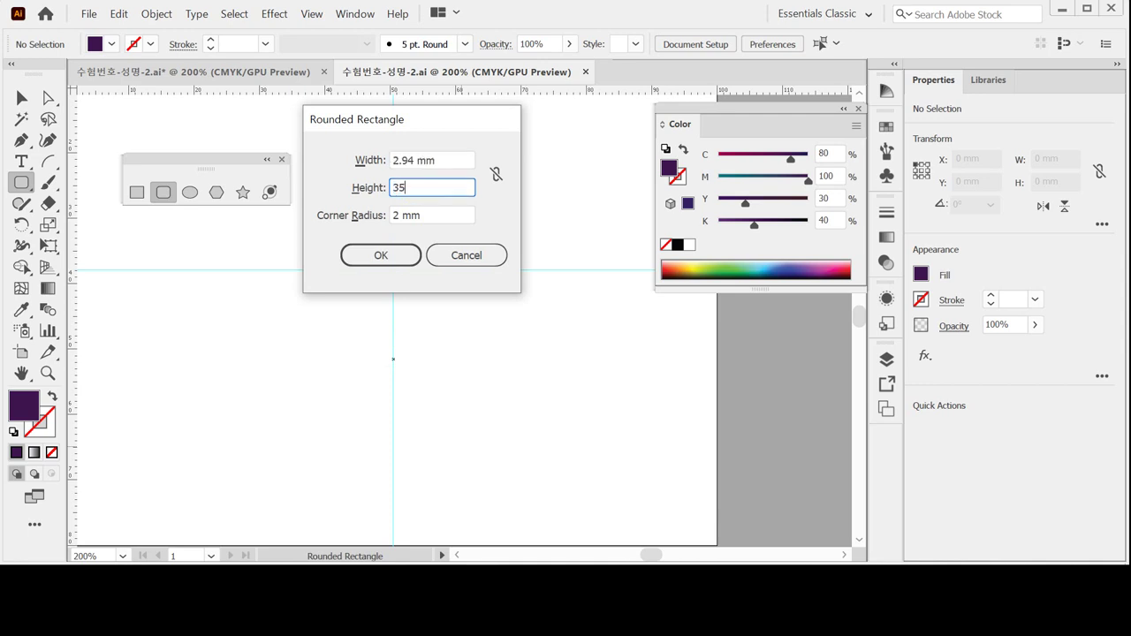
key(Tab)
key(shift+Tab)
key(shift+Tab)
text(35)
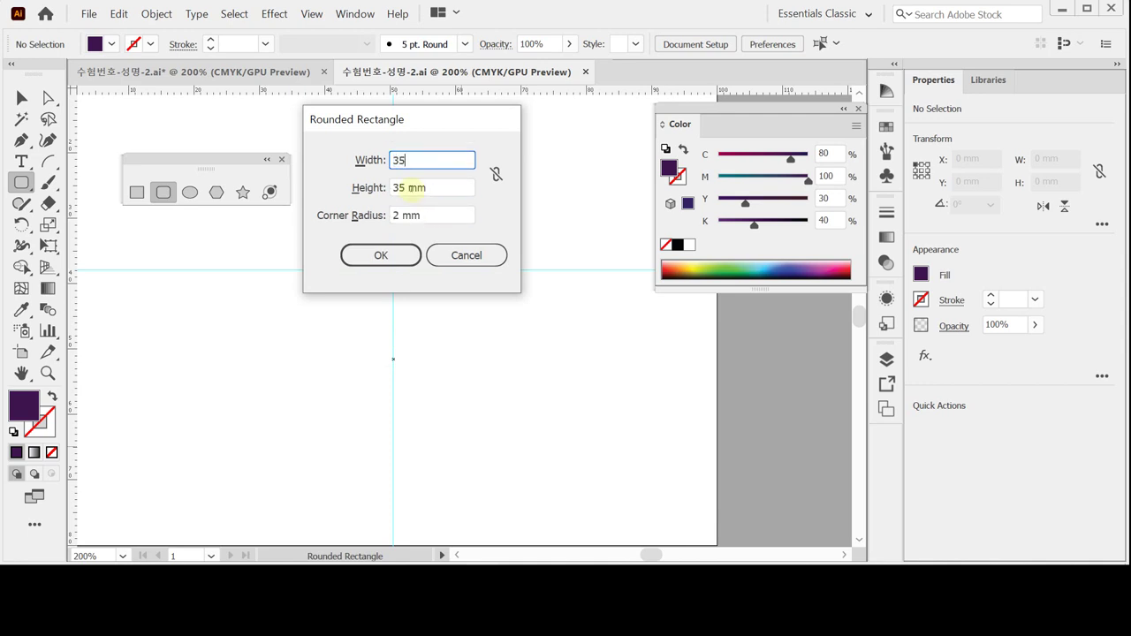
key(Tab)
text(24)
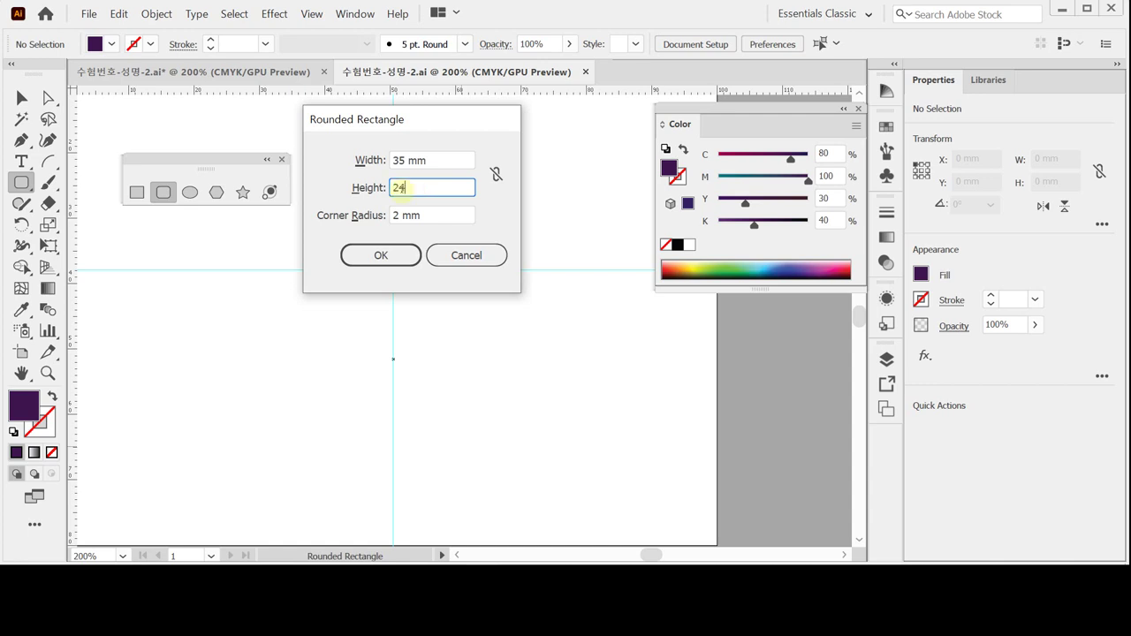
key(Tab)
text(12)
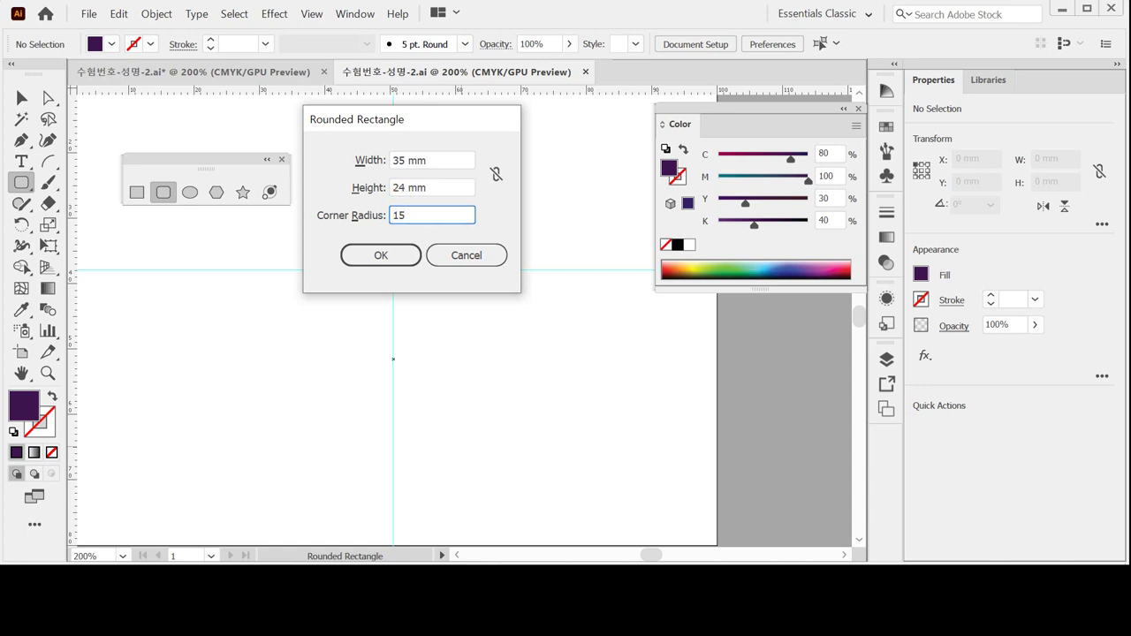
key(Return)
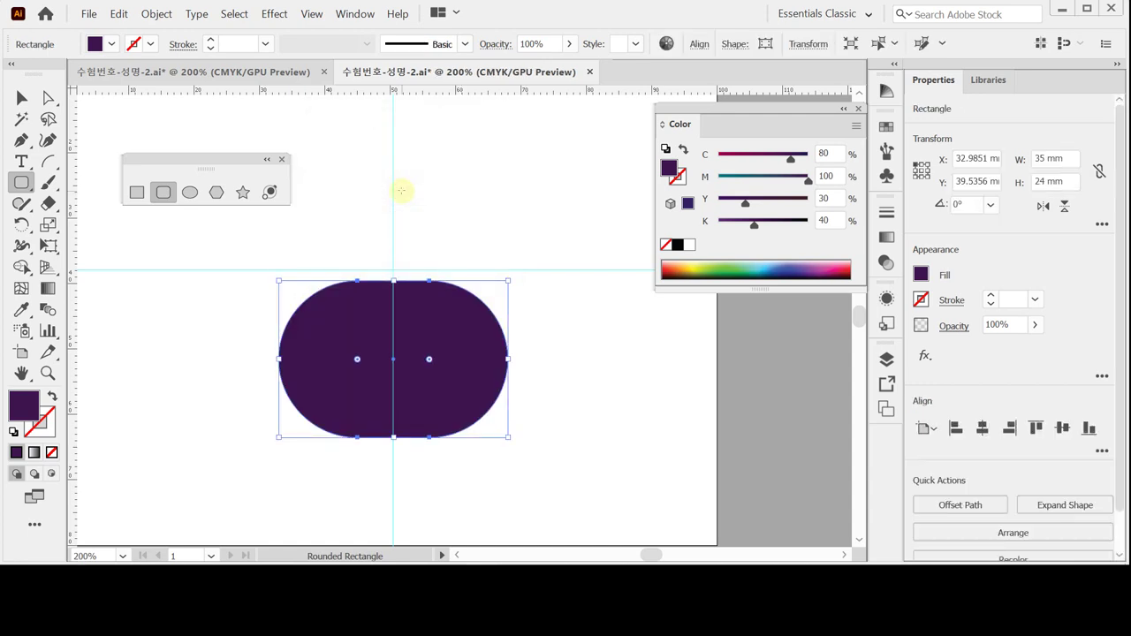
Step: Nudge the rounded rectangle up 1.5 mm so its top edge meets the horizontal guide
key(Up)
key(Up)
key(Up)
key(Up)
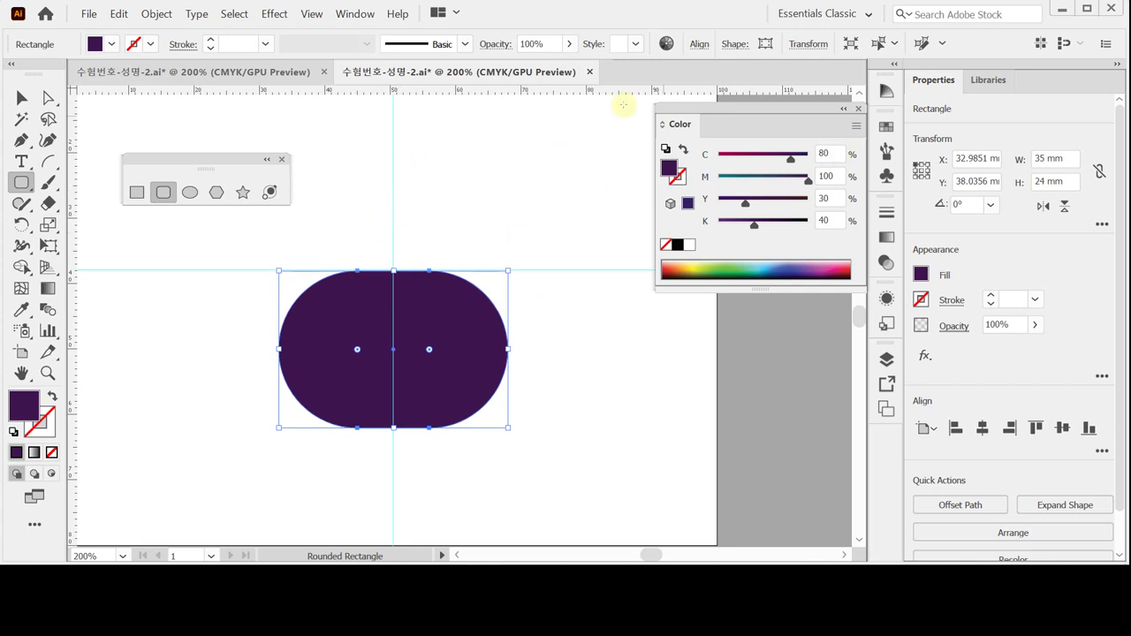
Step: Fill the rounded rectangle with orange, CMYK 0, 30, 100, 0
click(690, 244)
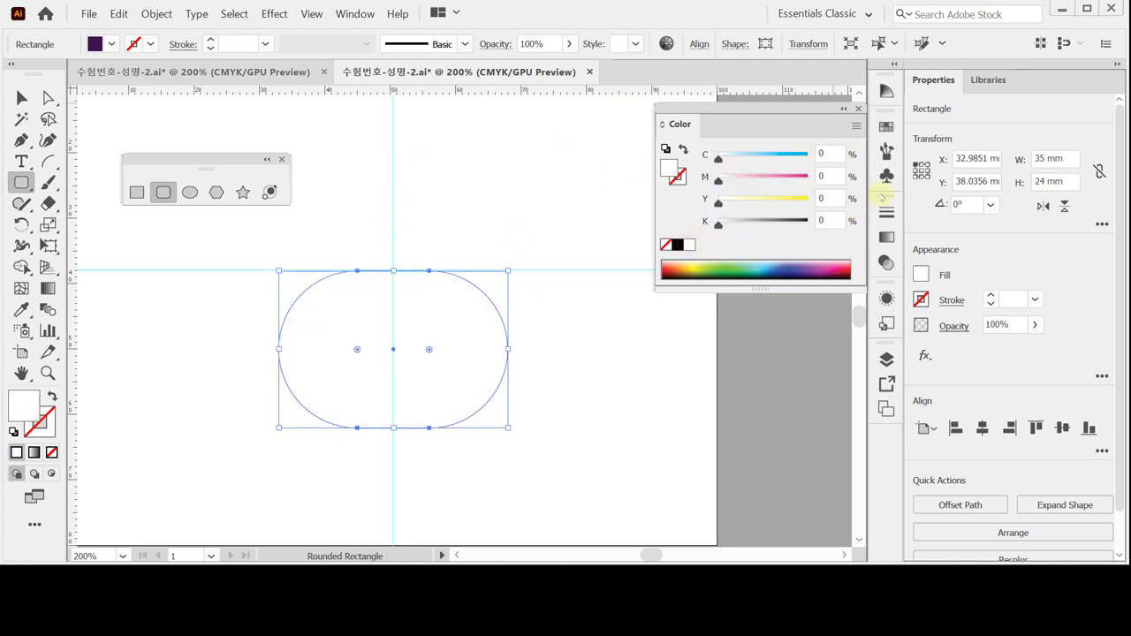
click(831, 173)
text(30)
key(Tab)
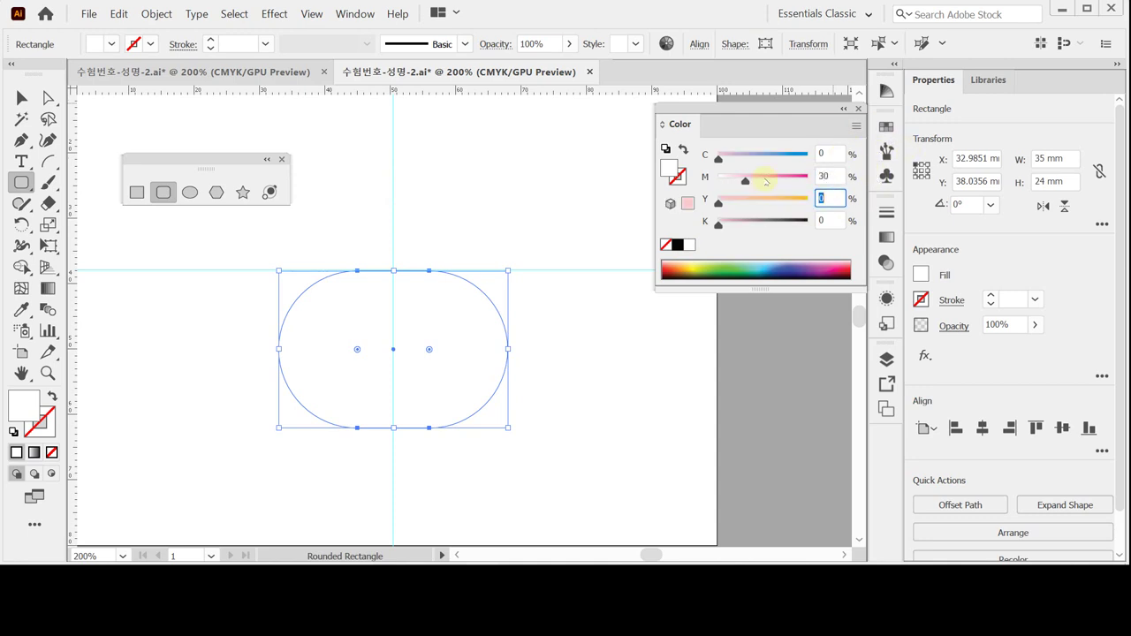
text(100)
key(Return)
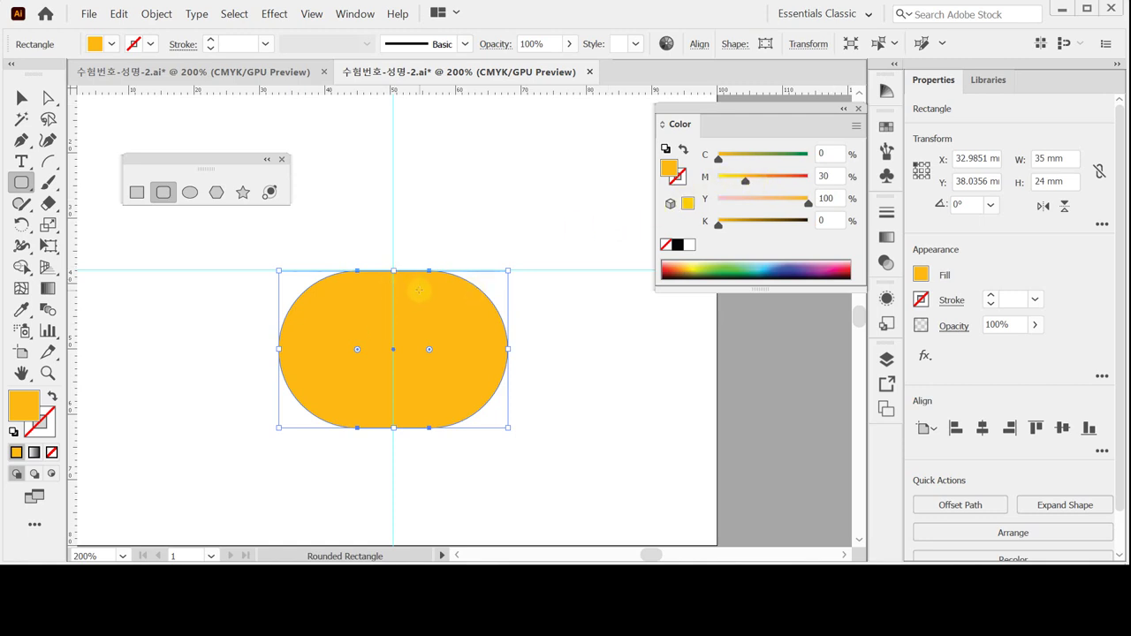
Step: Add an anchor point at the middle of the rounded rectangle's top edge, on the vertical guide
ctrl+click(424, 296)
drag(441, 332, 432, 262)
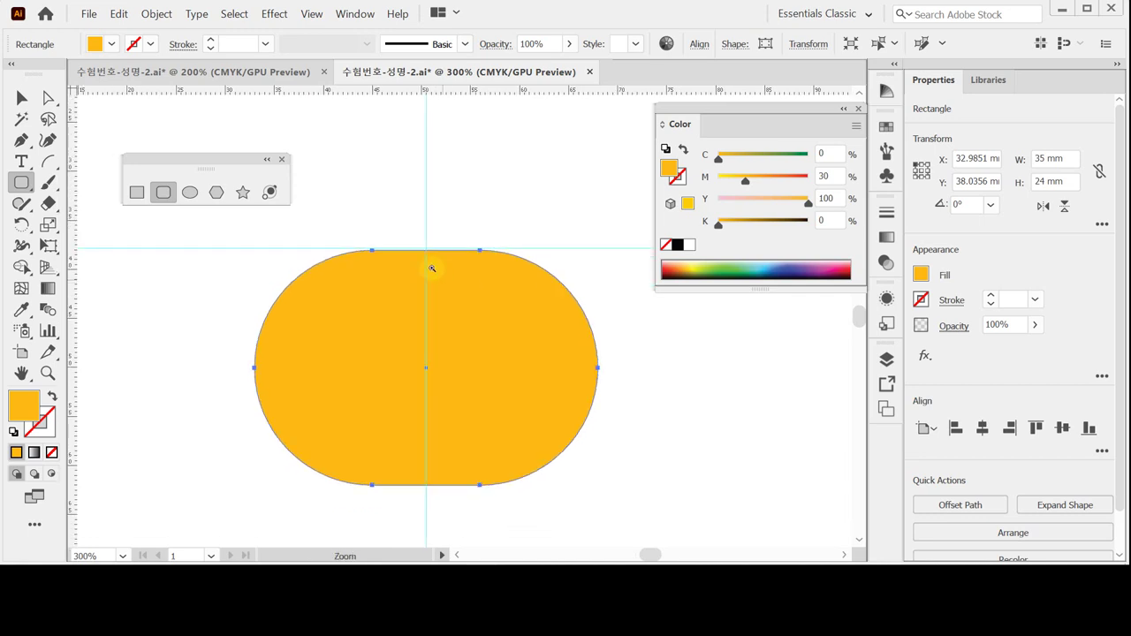
ctrl+click(432, 262)
drag(448, 328, 454, 248)
key(space)
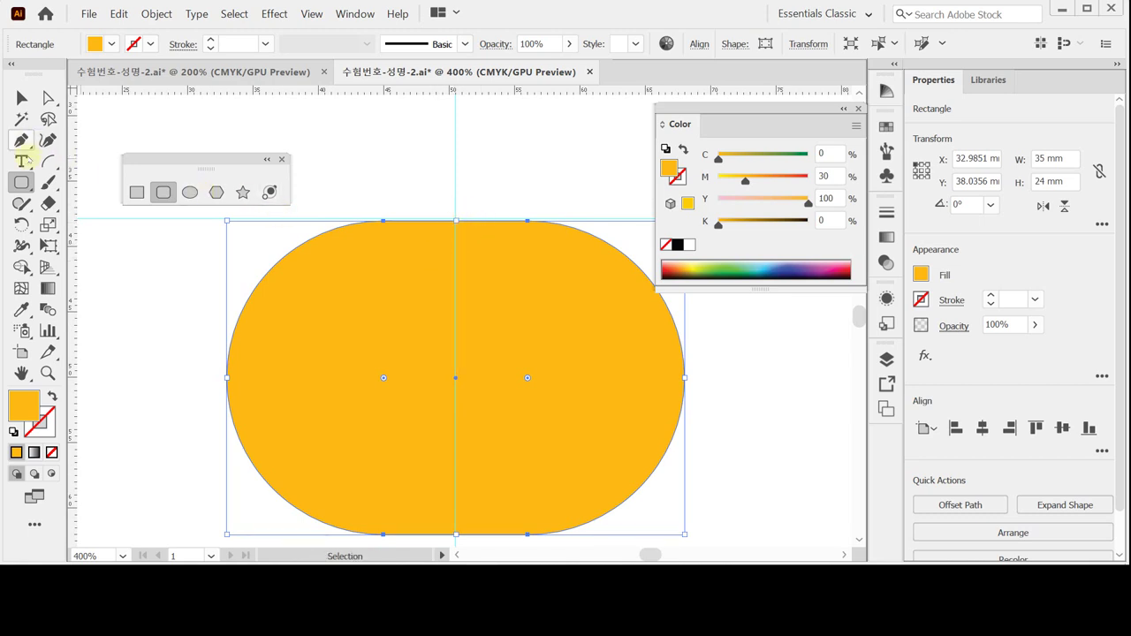
click(21, 140)
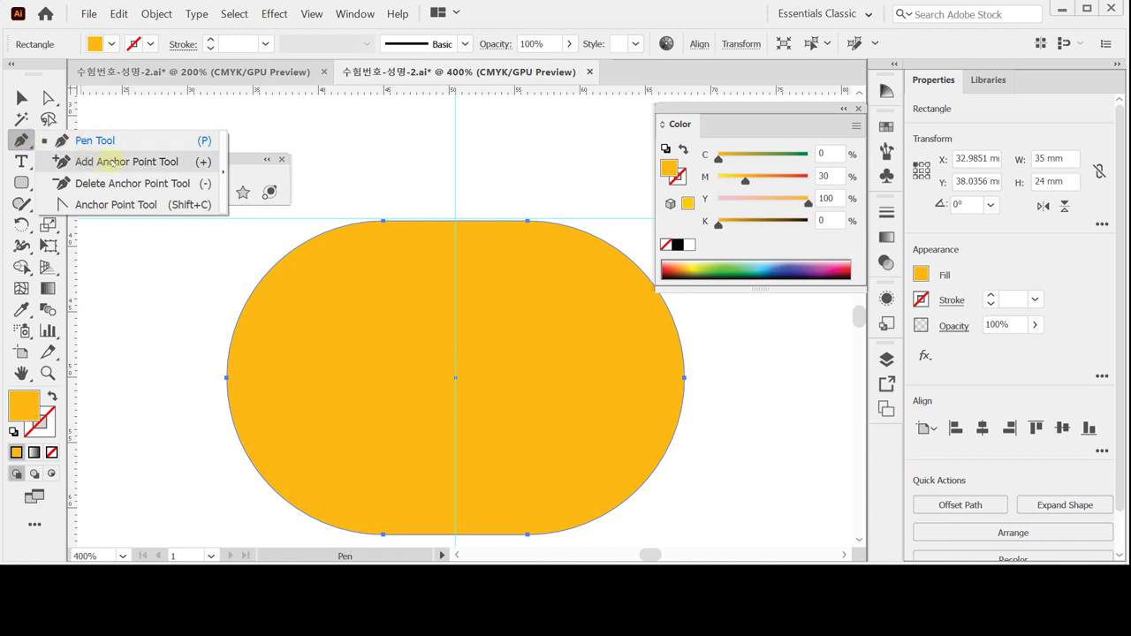
click(112, 162)
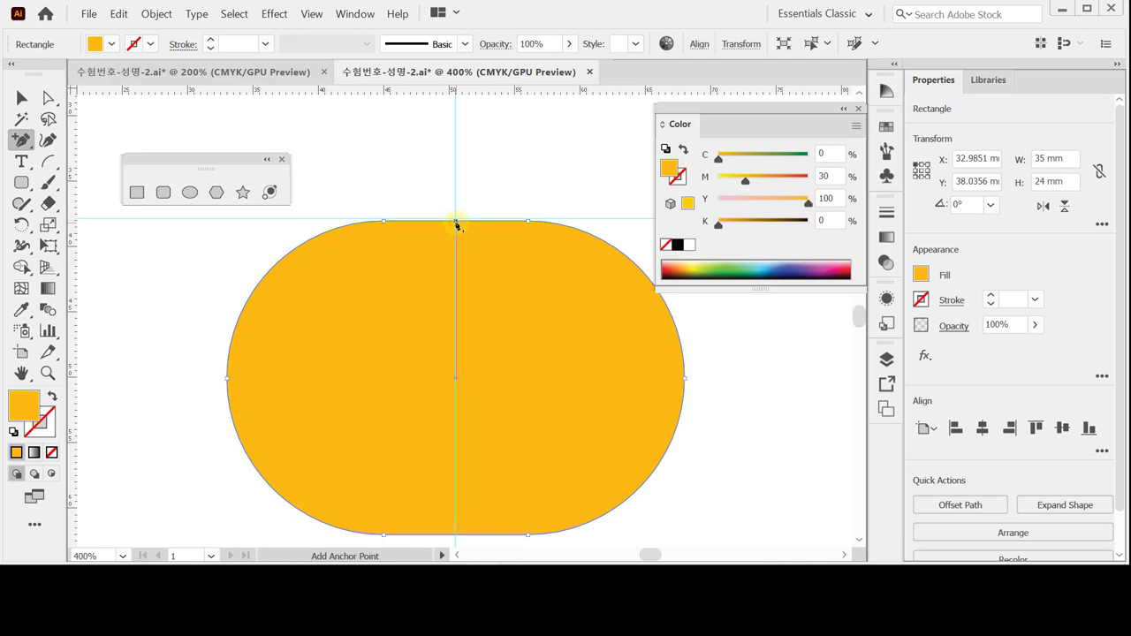
click(456, 222)
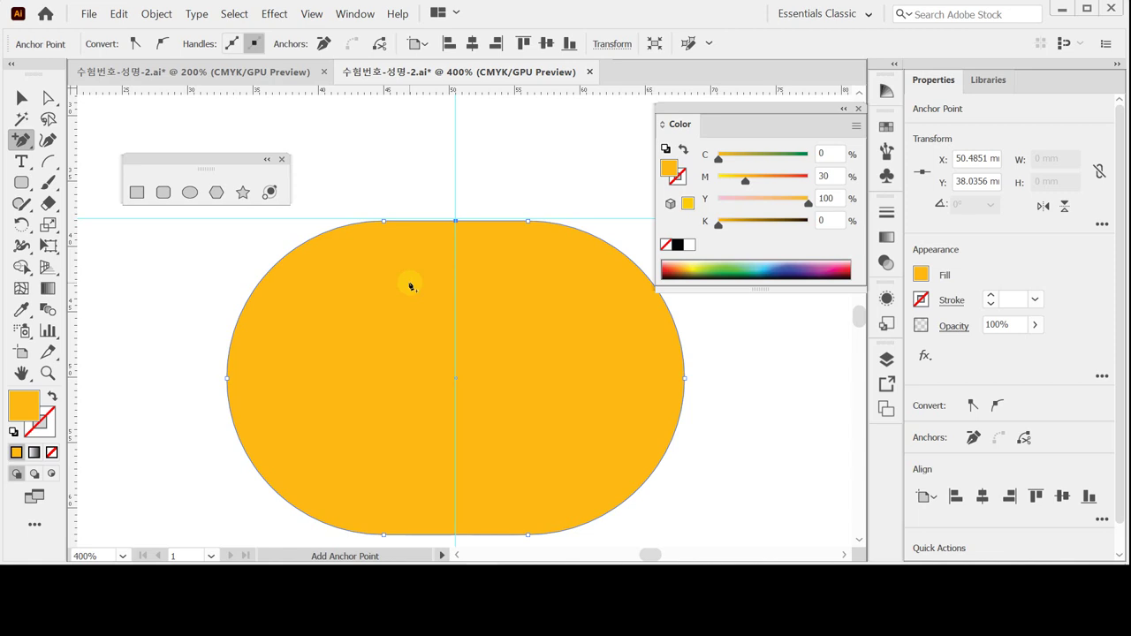
Step: Move the new top anchor point down about 1.35 mm to dent the pumpkin's top edge, and deselect the shape
key(Down)
key(Down)
key(Down)
key(Down)
key(Down)
key(Down)
key(Down)
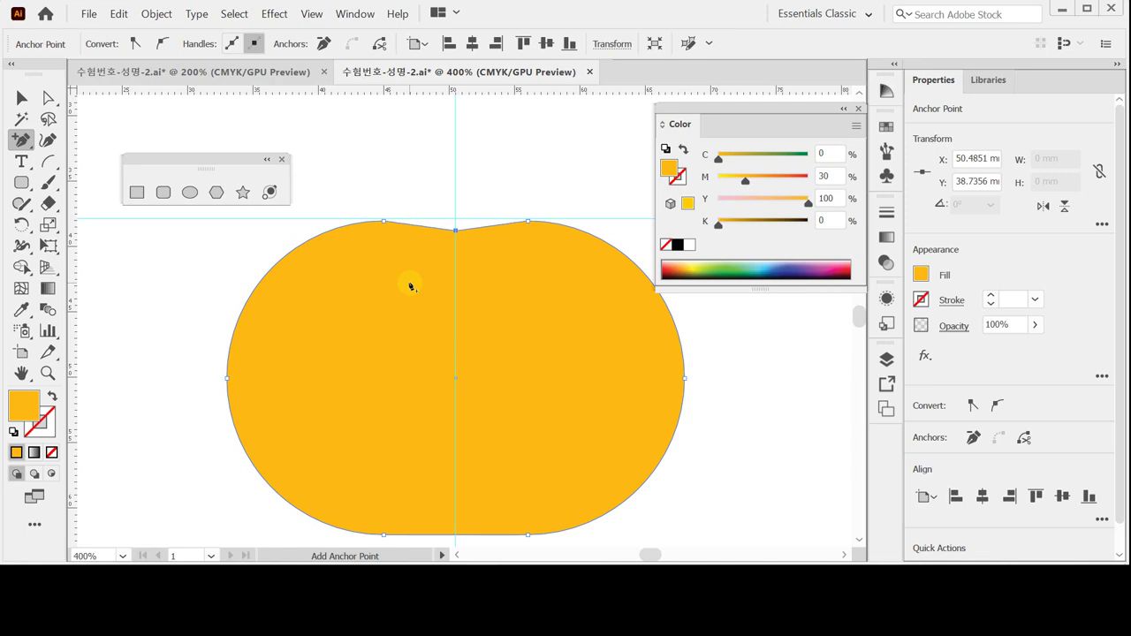
key(Down)
key(Down)
key(Down)
key(Down)
key(Down)
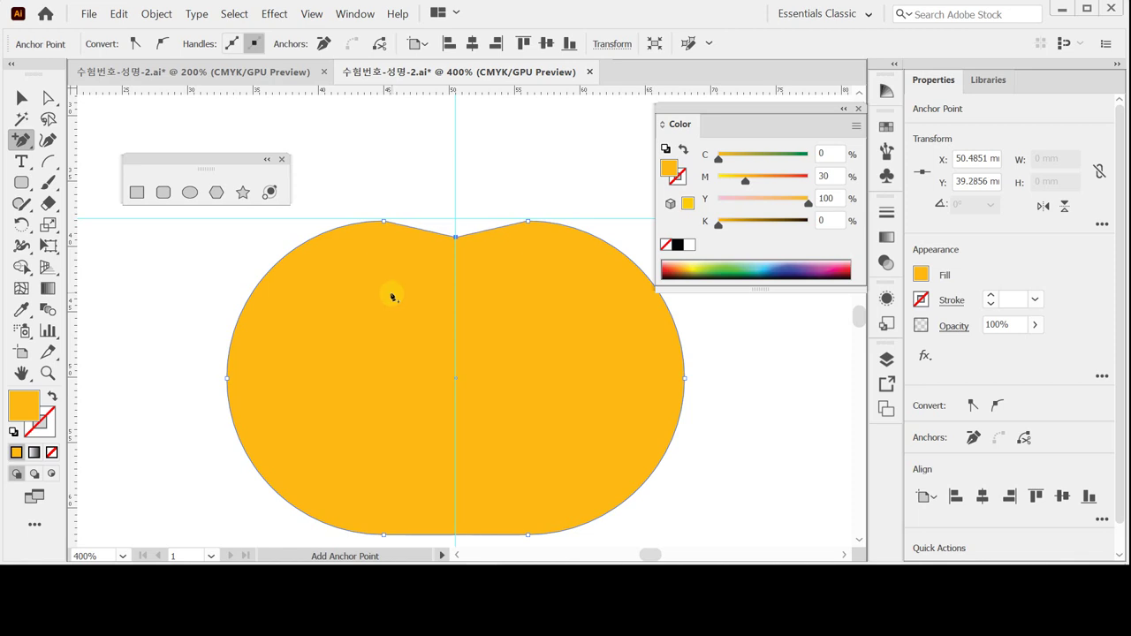
key(Down)
key(space)
drag(384, 253, 415, 219)
key(ctrl)
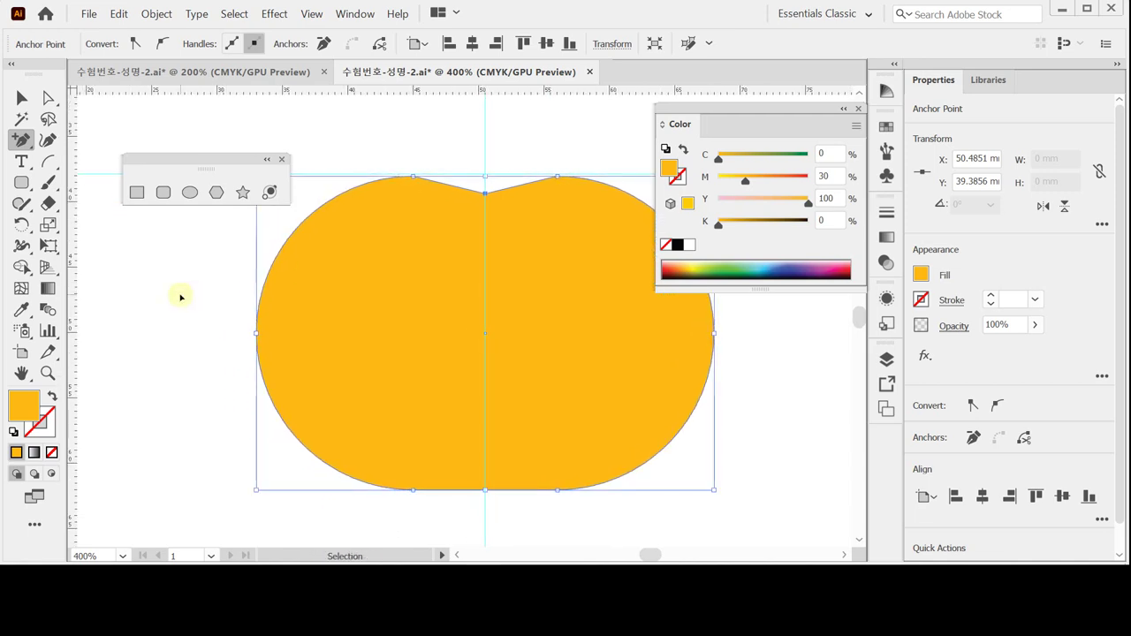
ctrl+click(180, 296)
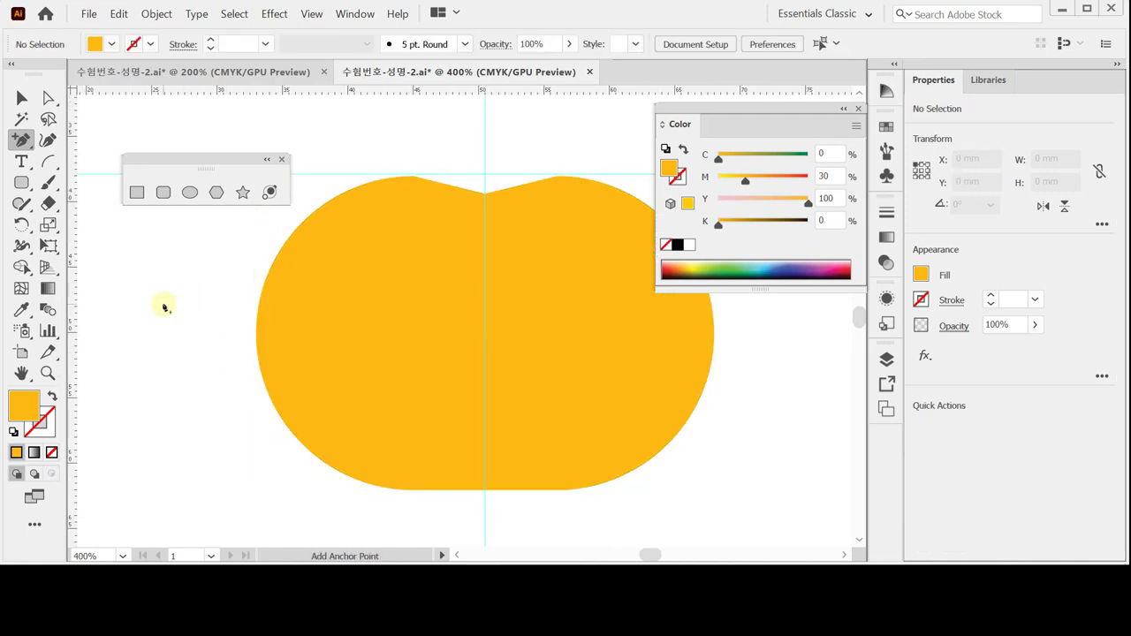
Step: Set the Pen tool to draw with no fill and a black stroke, K 100
drag(22, 139, 75, 139)
click(683, 149)
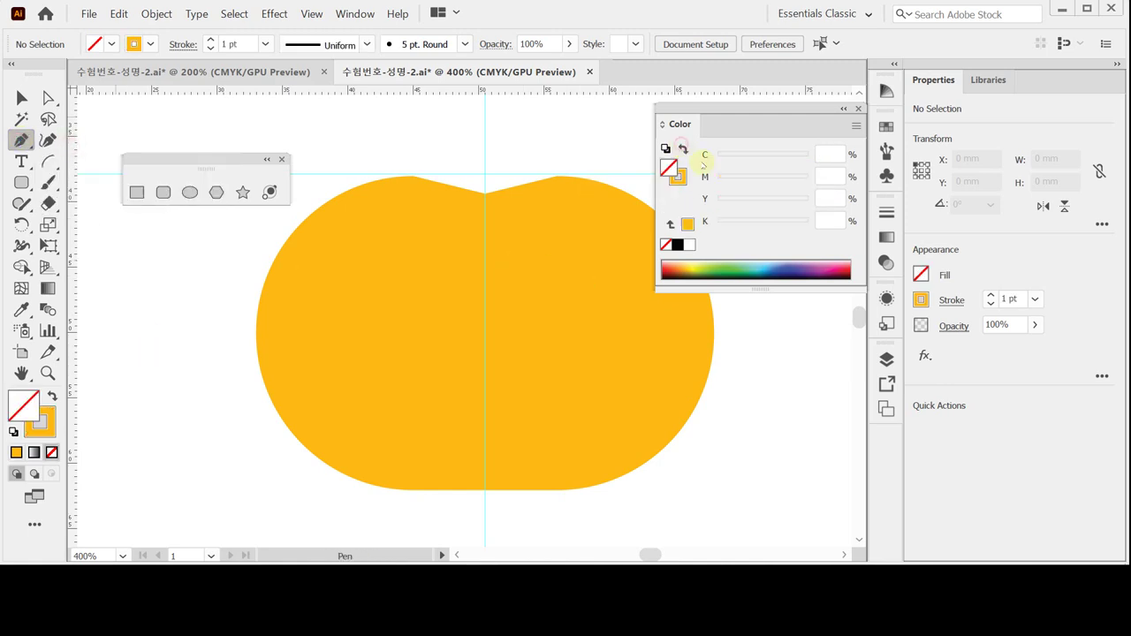
click(678, 176)
click(678, 245)
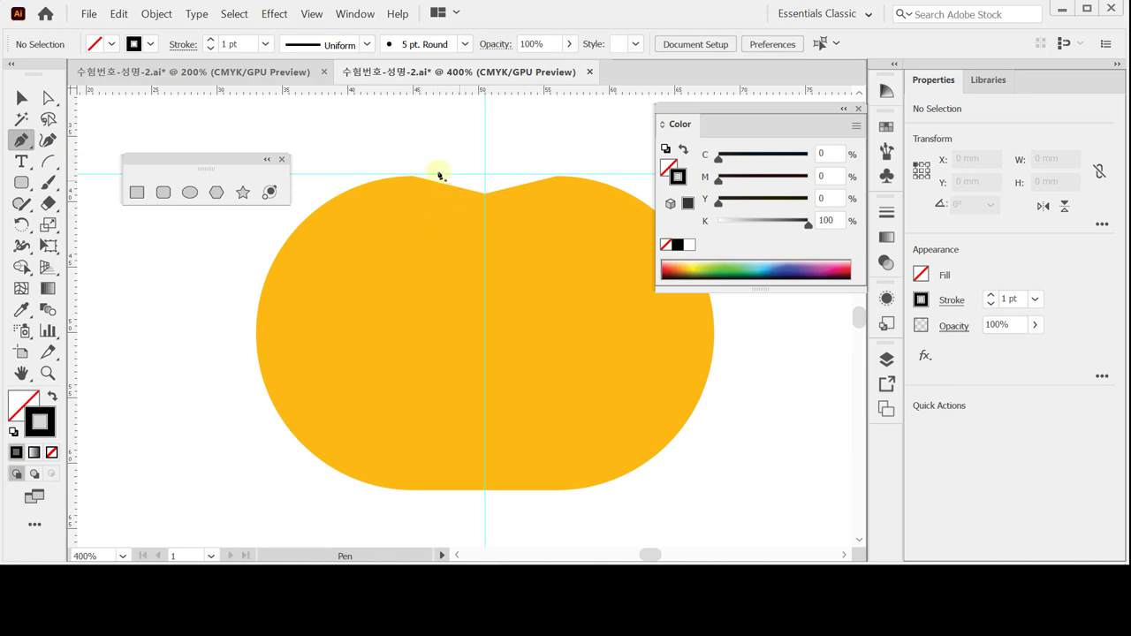
Step: Draw an open curve about 10.7 × 26.4 mm on the pumpkin's left half, bulging left and extending past its top and bottom edges
key(ctrl+minus)
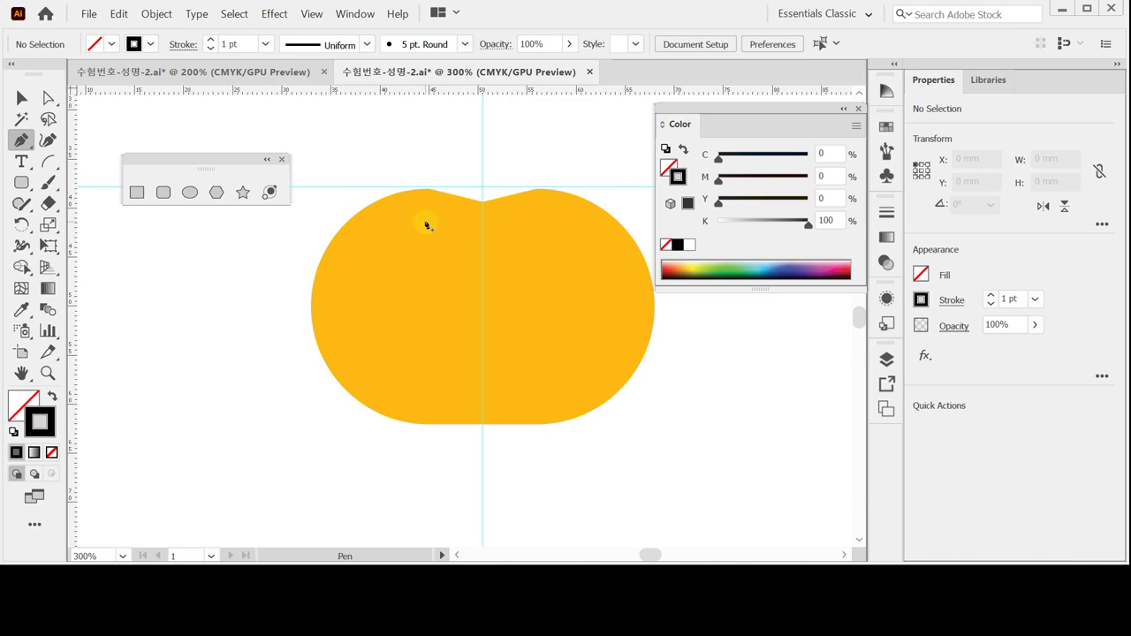
click(463, 179)
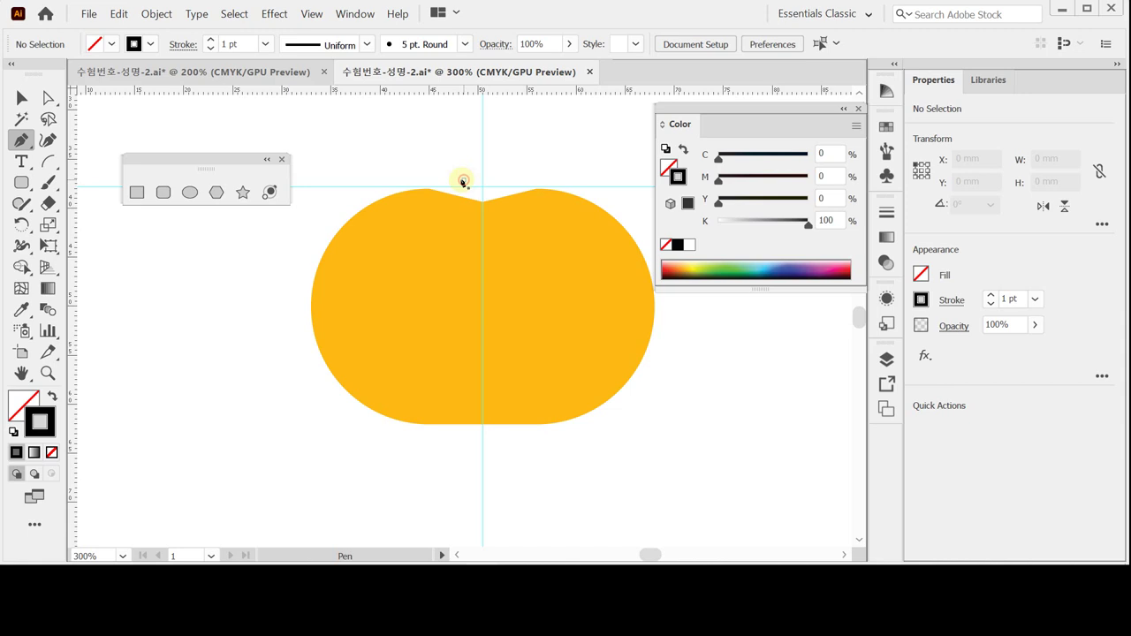
click(358, 302)
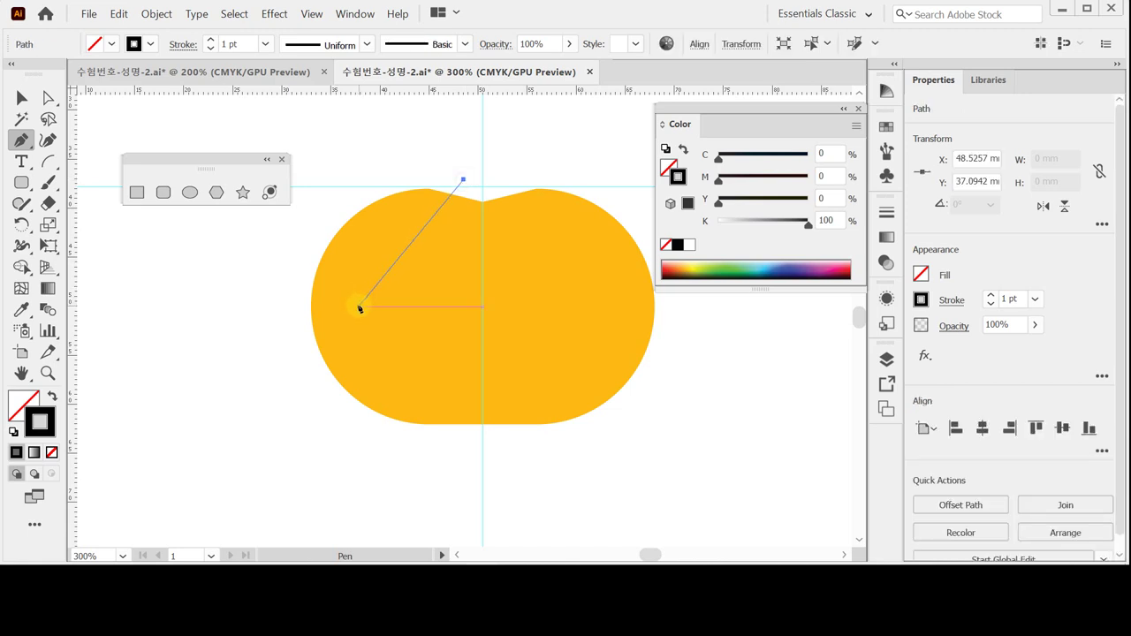
drag(360, 304, 359, 380)
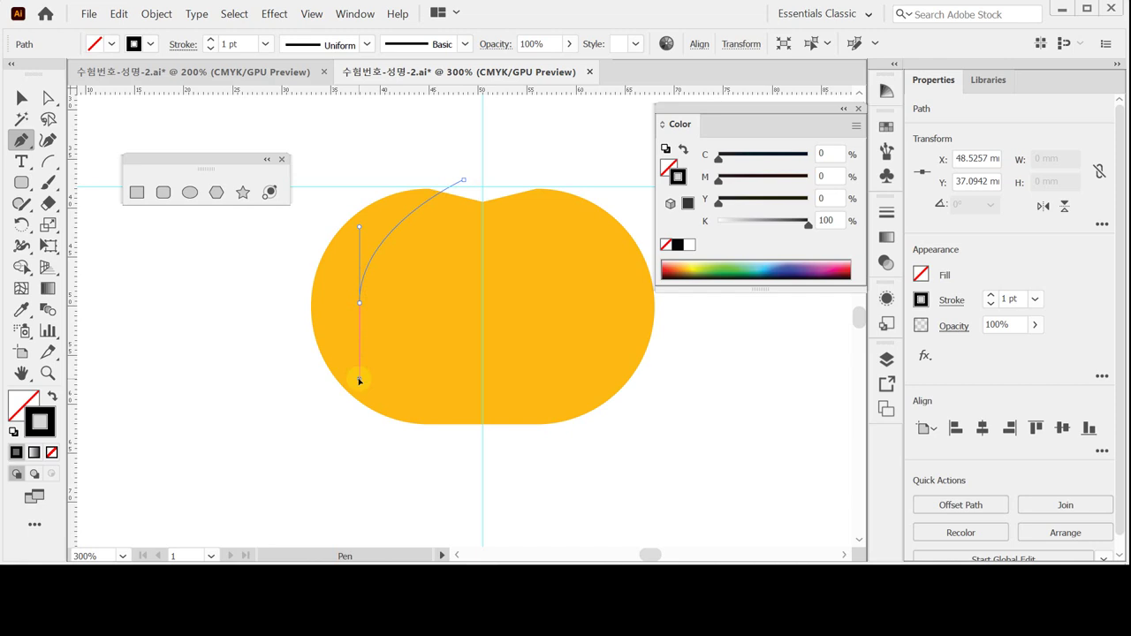
drag(359, 380, 370, 415)
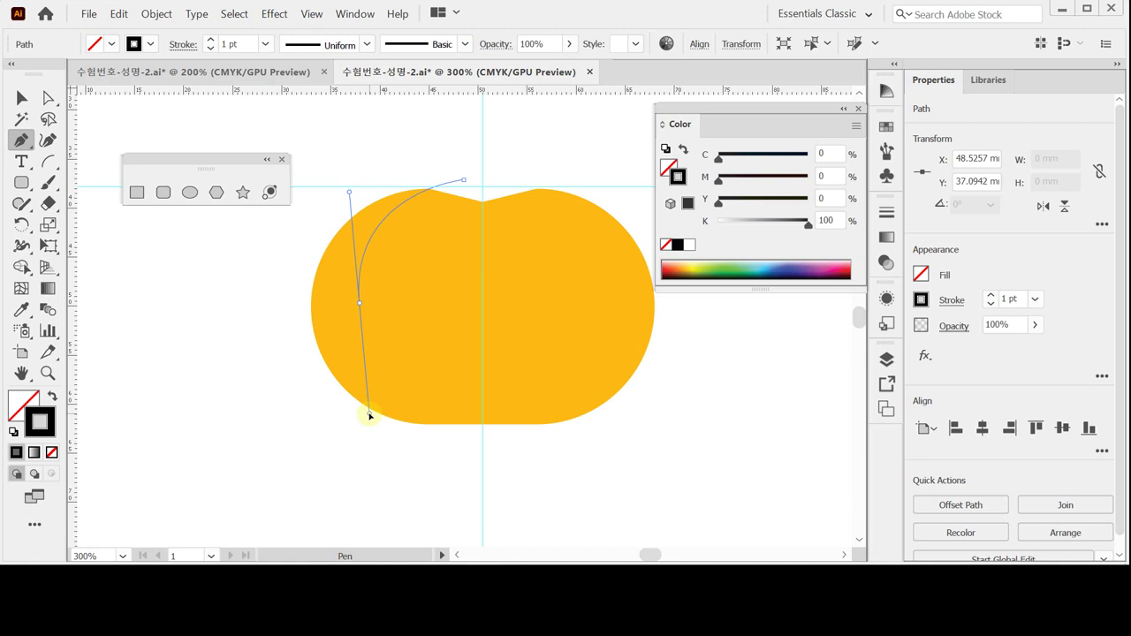
drag(369, 415, 369, 415)
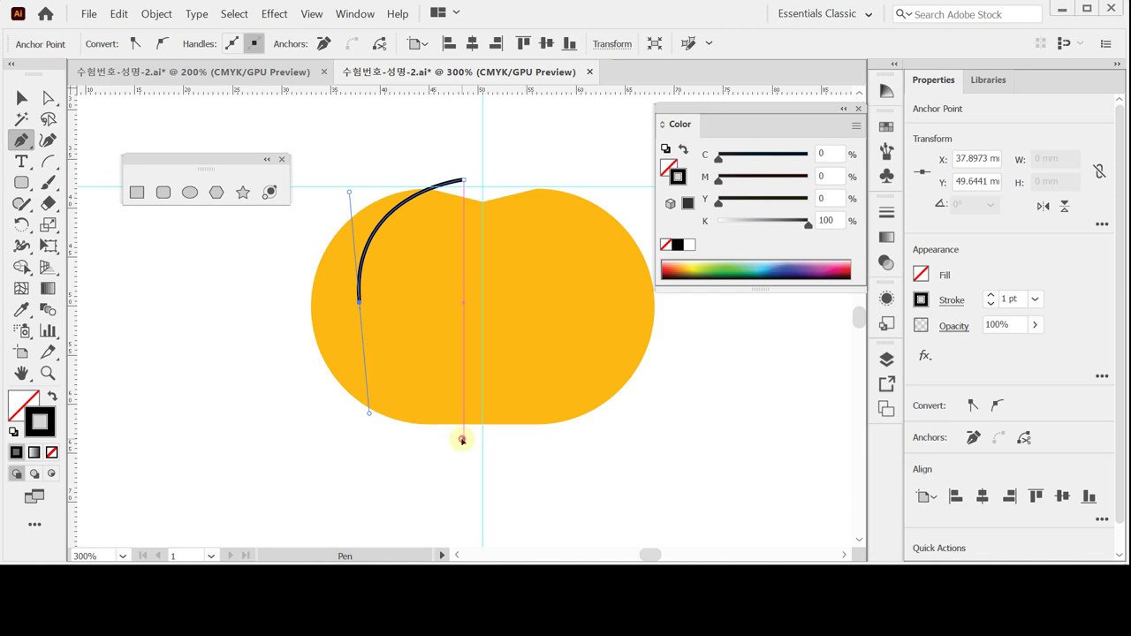
drag(463, 441, 361, 399)
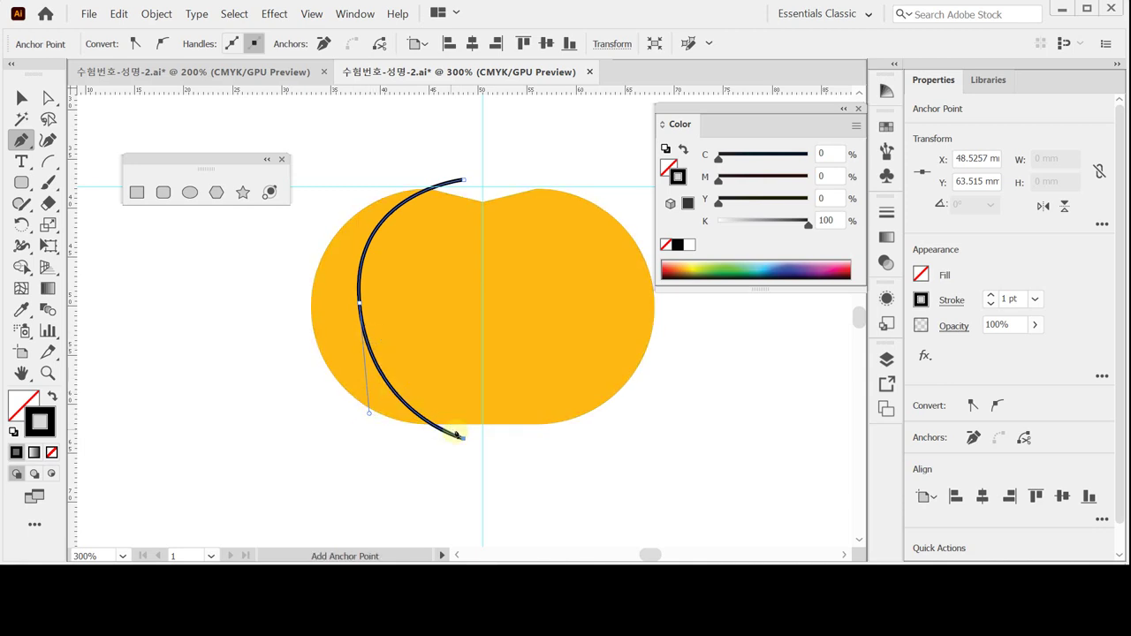
drag(465, 439, 406, 468)
key(ctrl)
ctrl+click(404, 463)
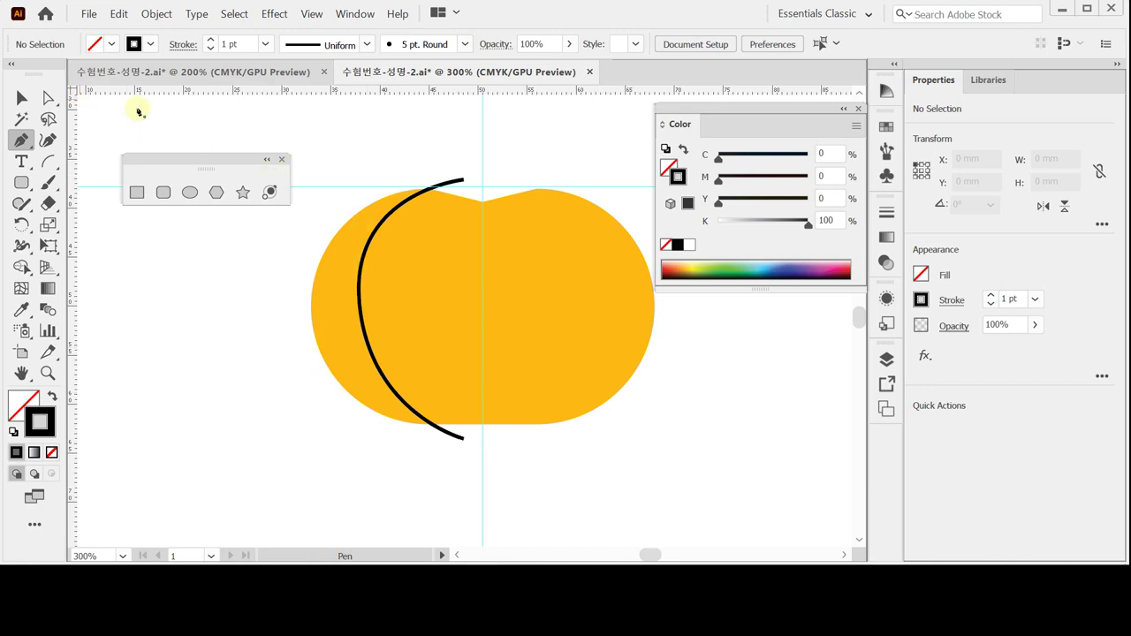
Step: Reflect a copy of the curve about the vertical axis, using the vertical guide as the mirror line
click(22, 97)
click(455, 184)
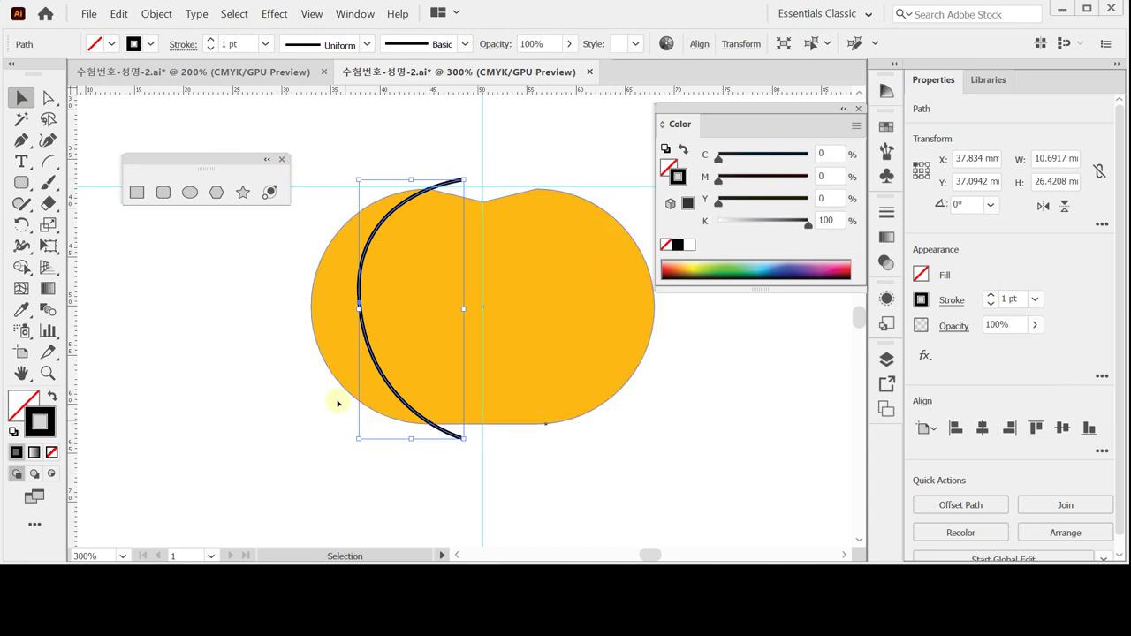
click(22, 224)
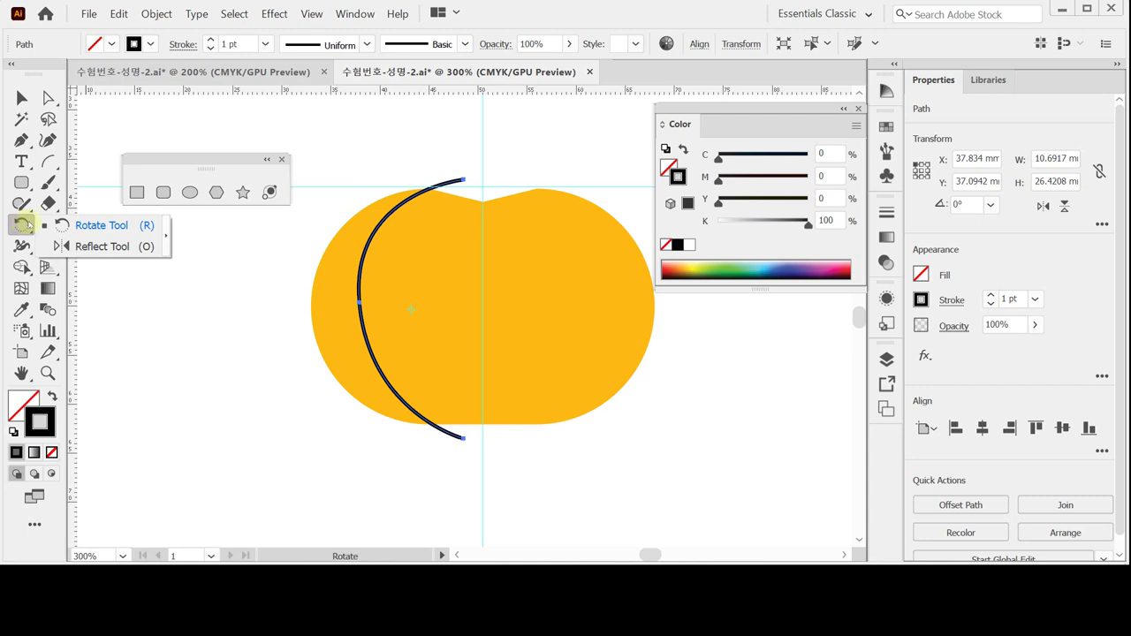
drag(27, 225, 102, 248)
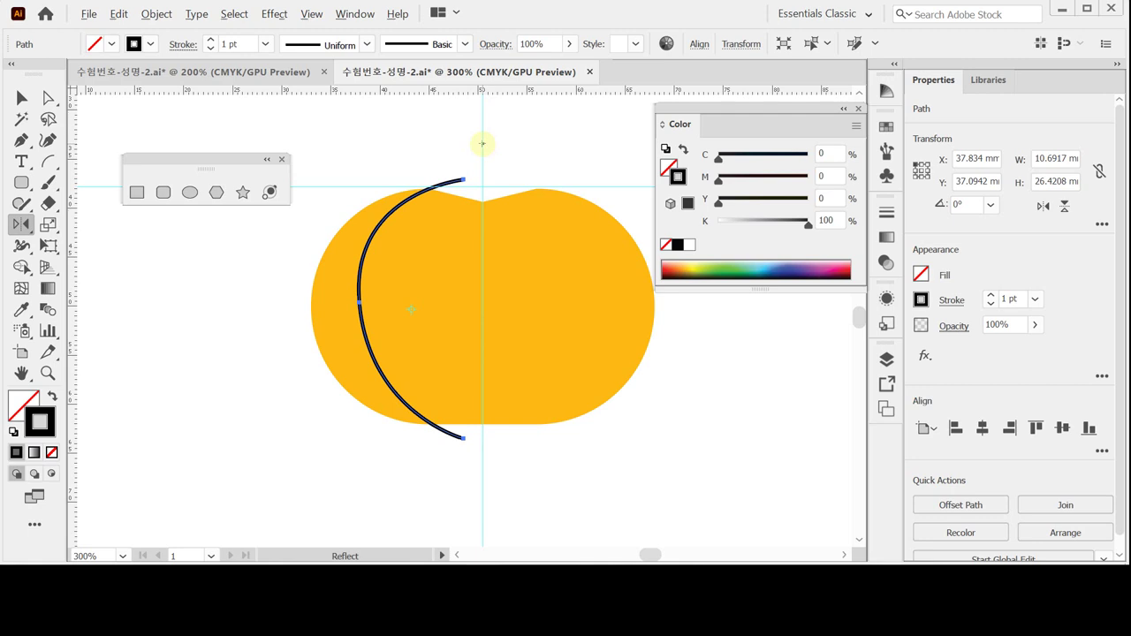
alt+click(482, 143)
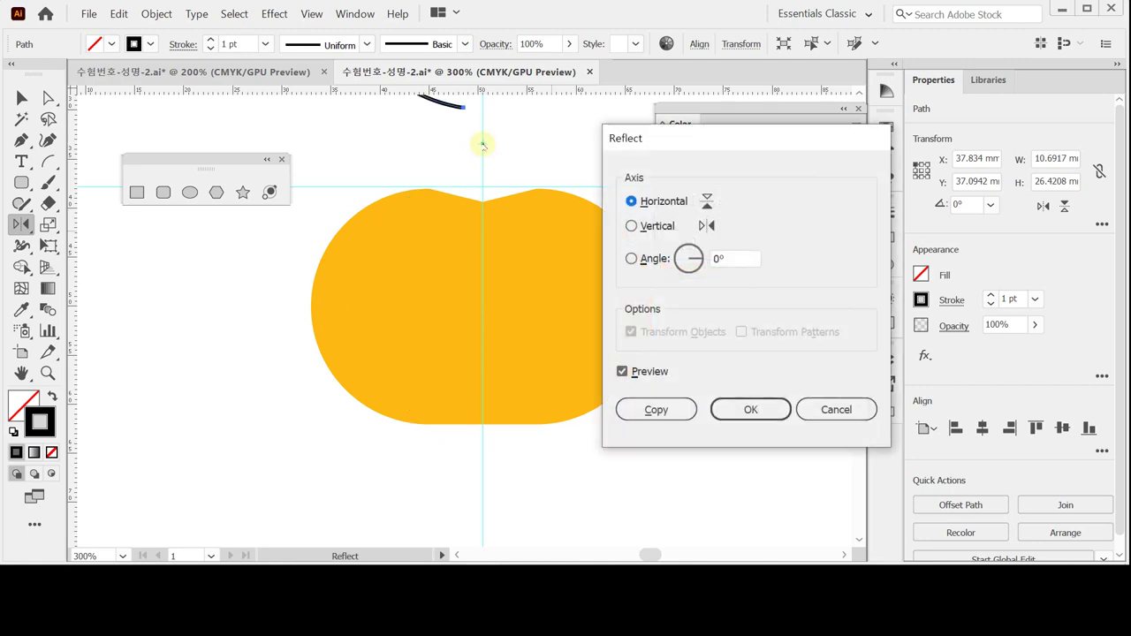
click(650, 225)
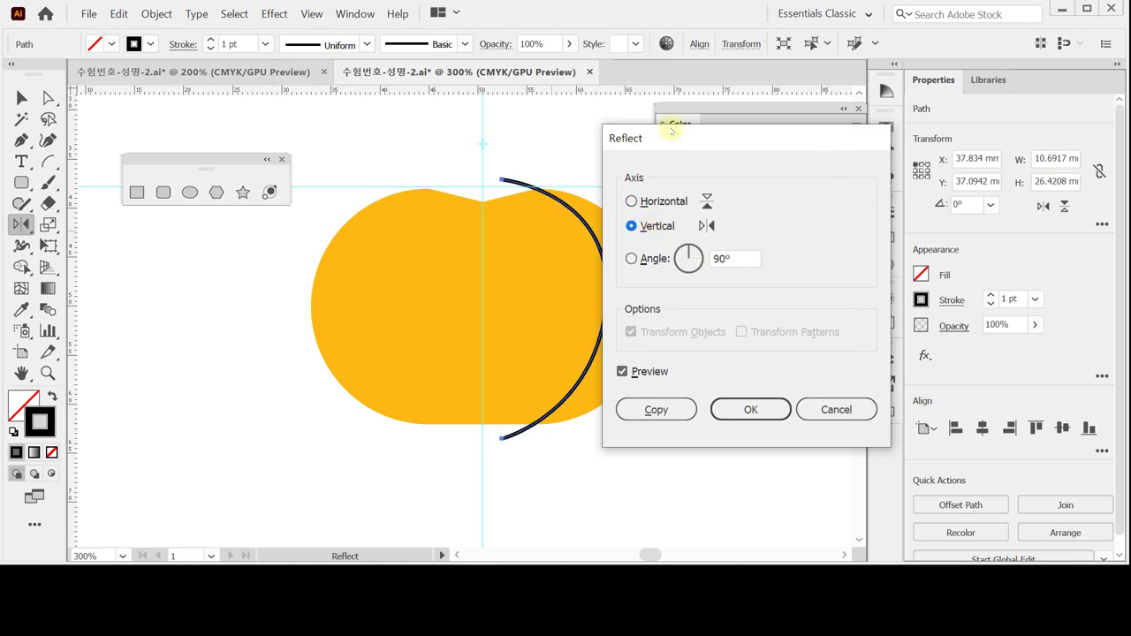
drag(658, 137, 694, 148)
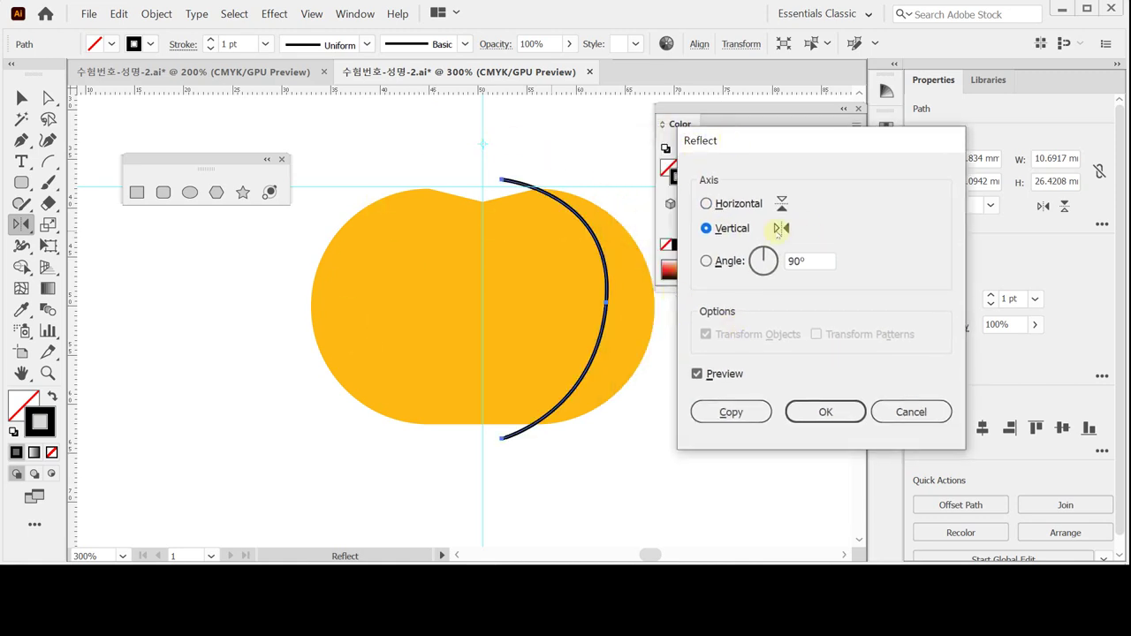
click(731, 413)
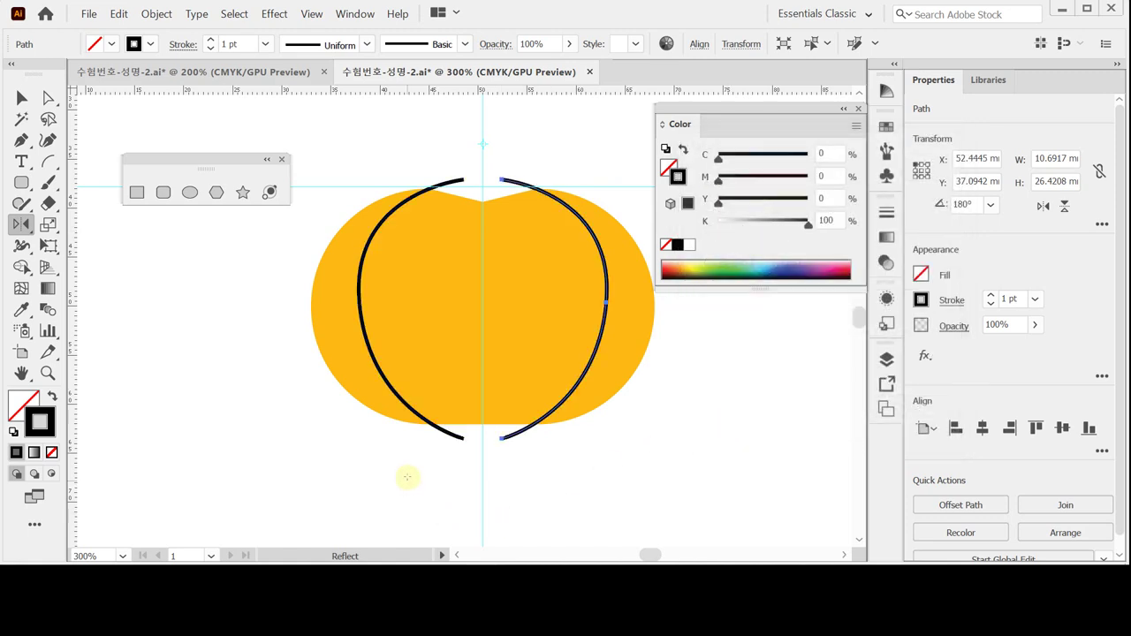
Step: Select both black curves on the pumpkin and make a blend between them
key(v)
drag(412, 477, 517, 434)
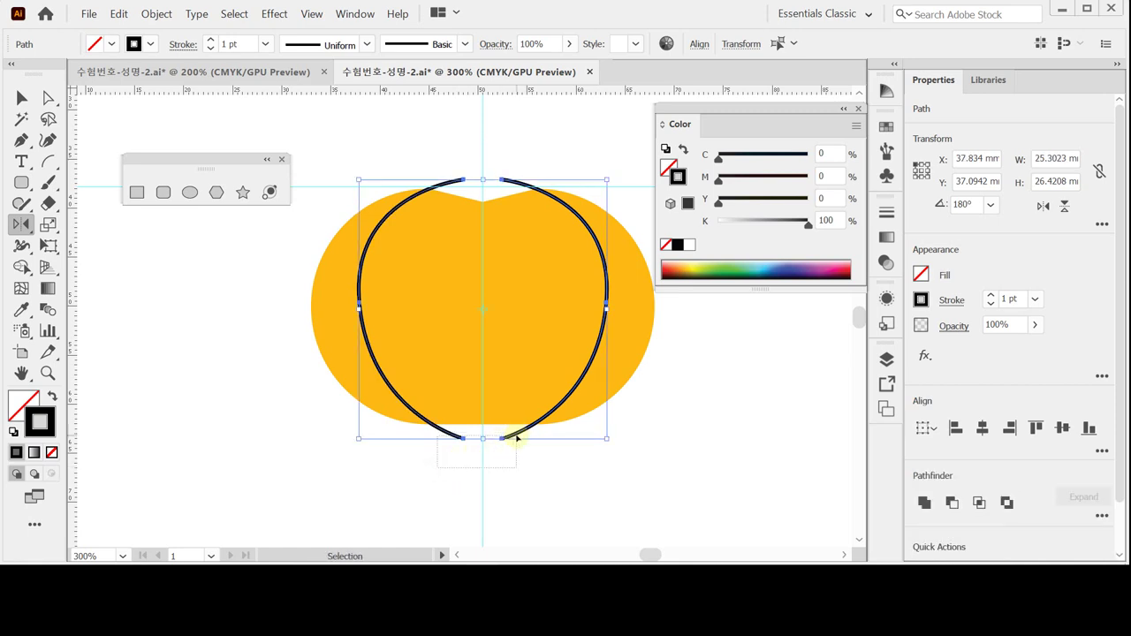
key(o)
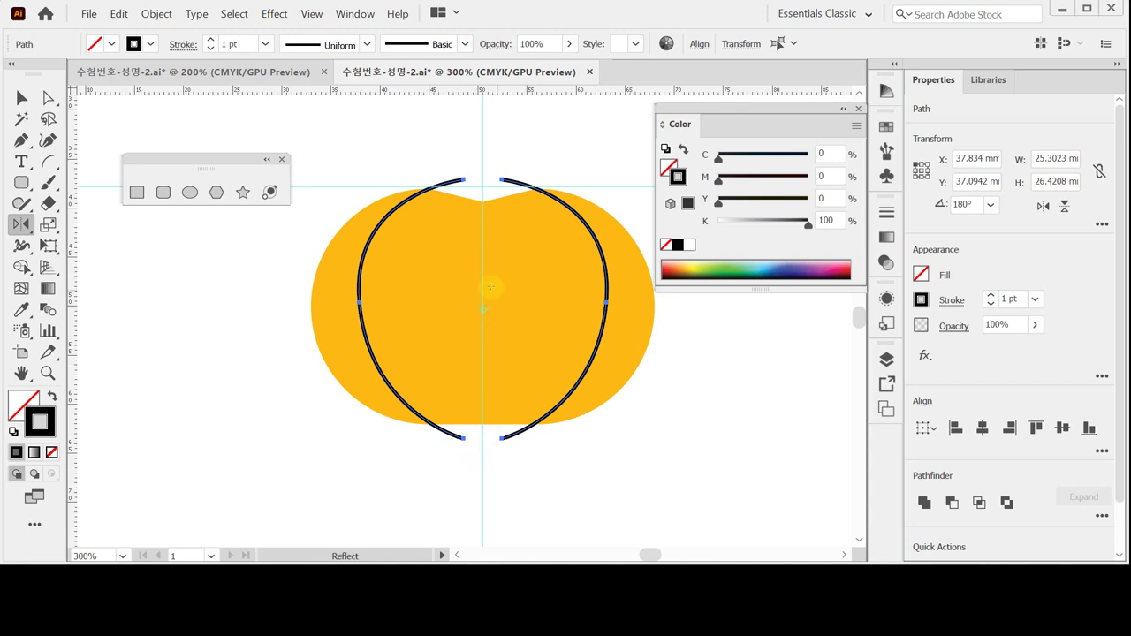
click(155, 14)
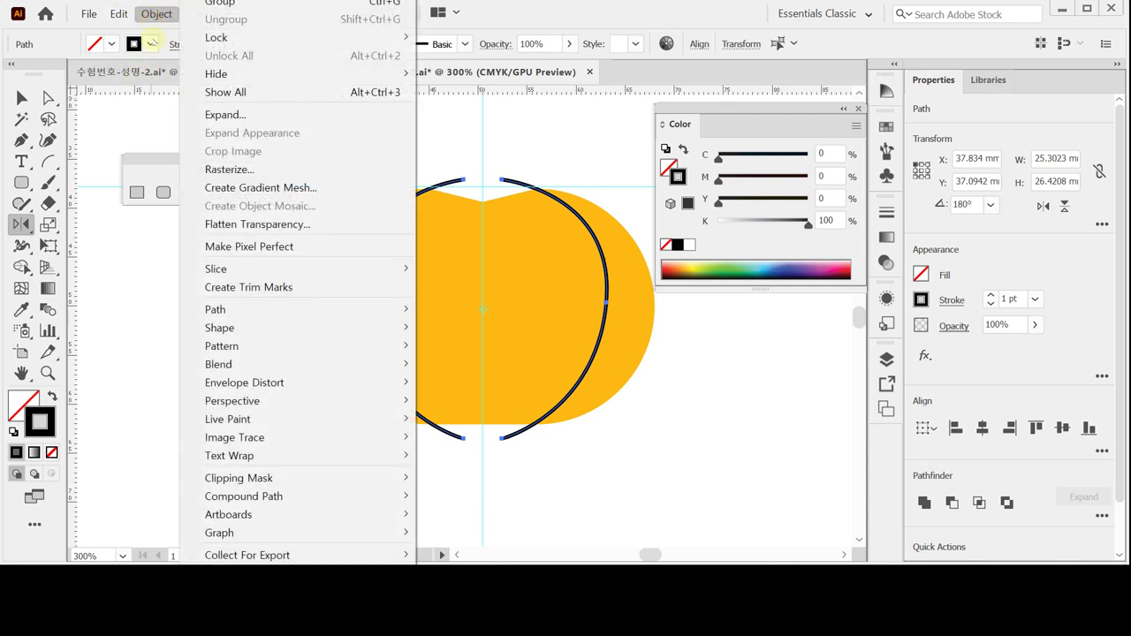
mouse_move(321, 362)
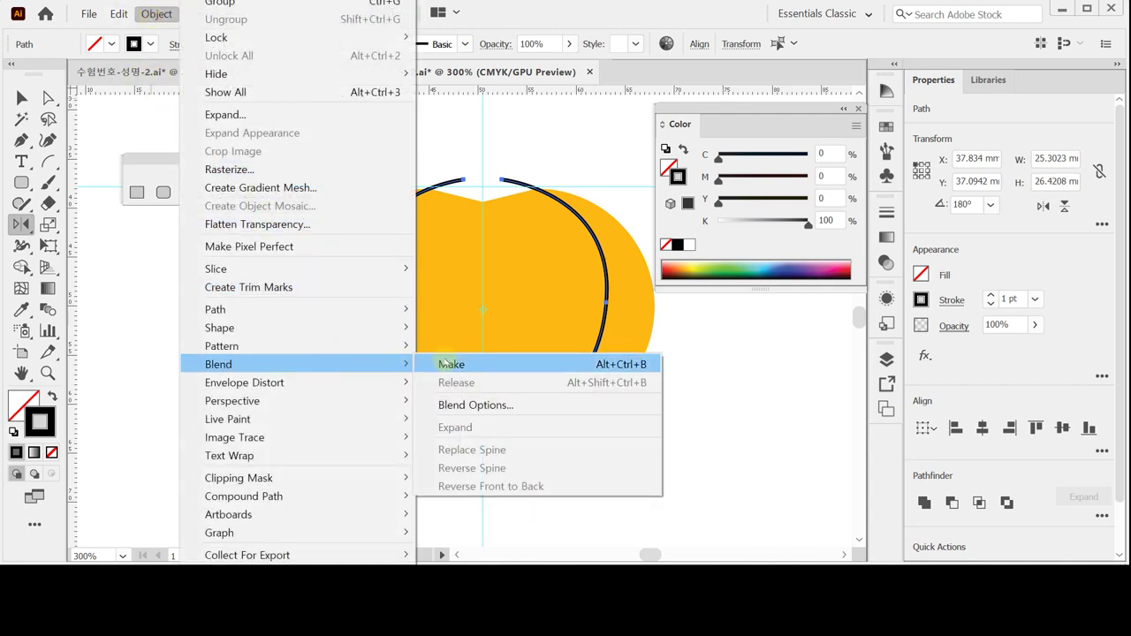
click(446, 364)
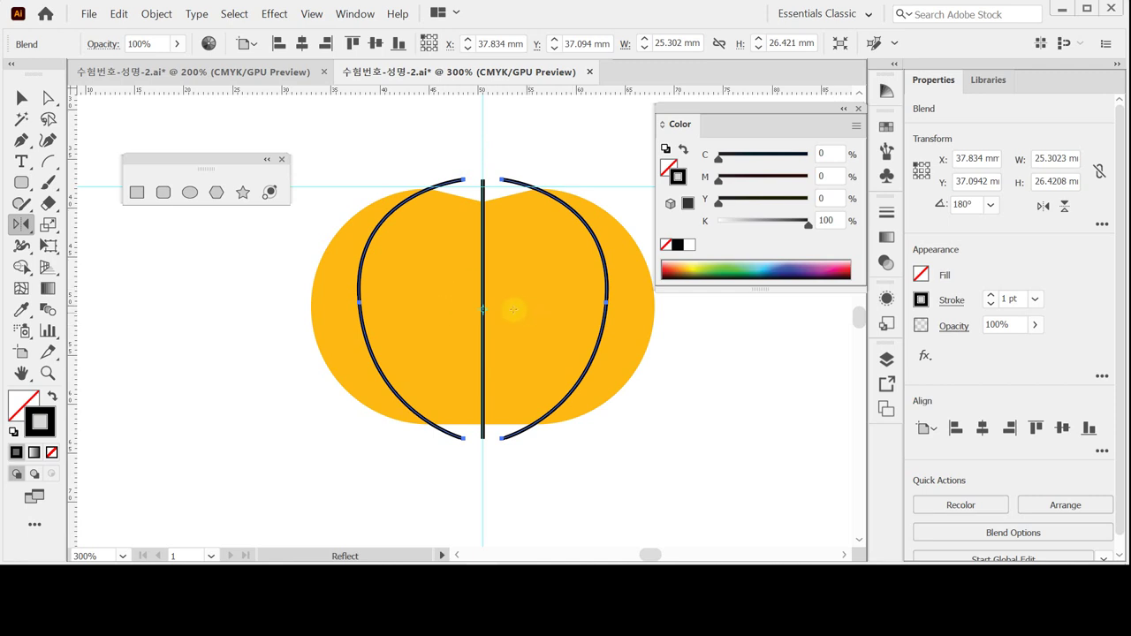
Step: Set the blend's spacing to Specified Steps with 2 steps
click(157, 13)
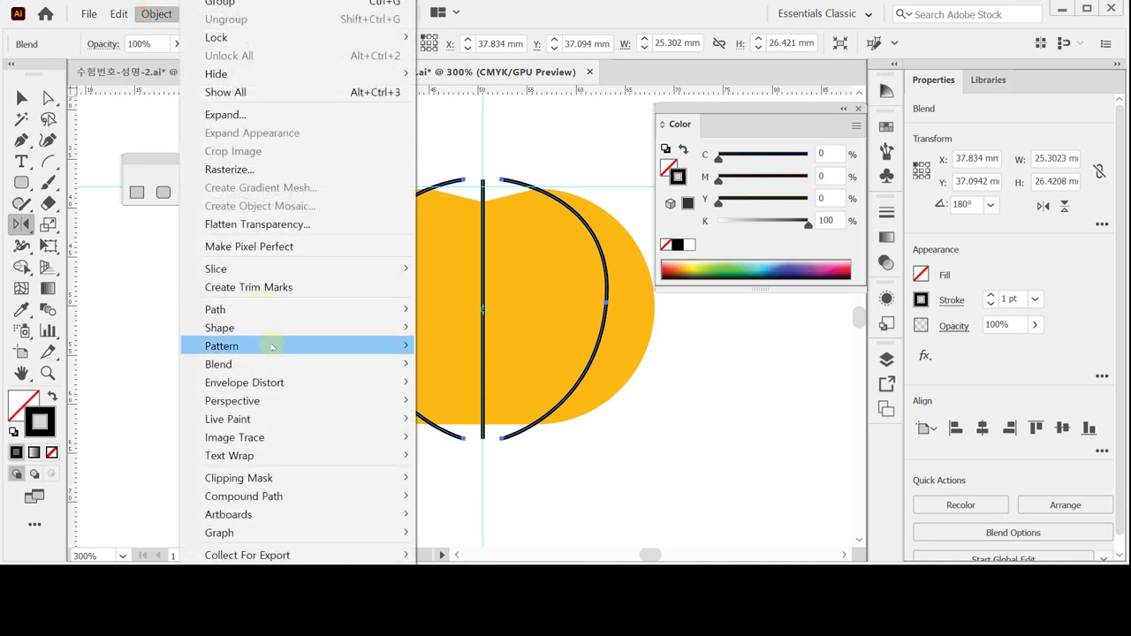
mouse_move(266, 363)
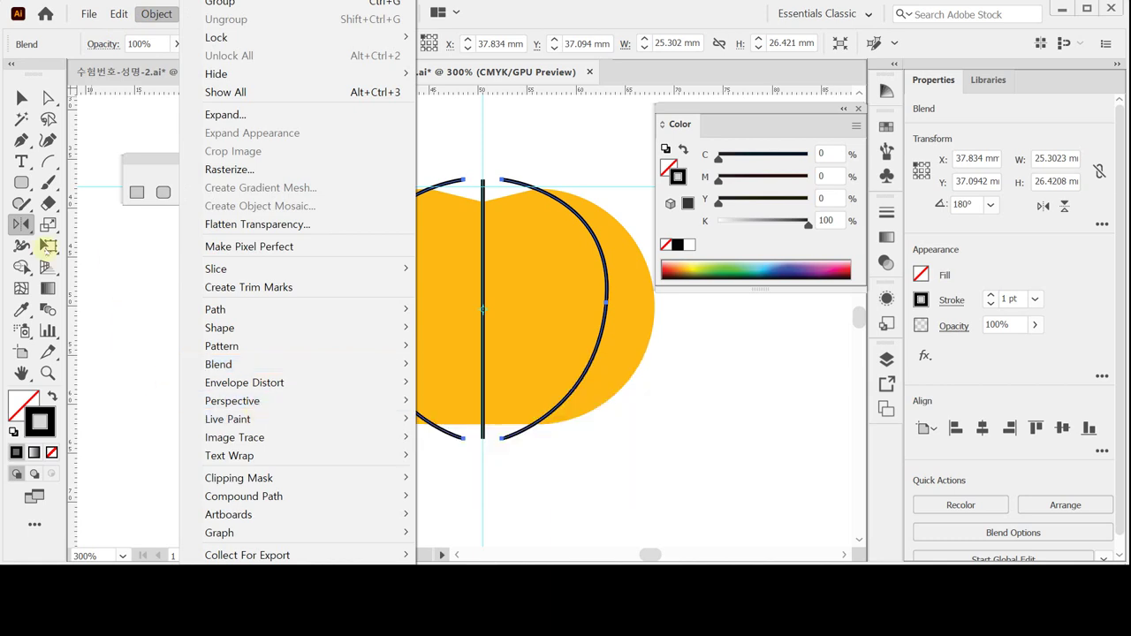
click(48, 205)
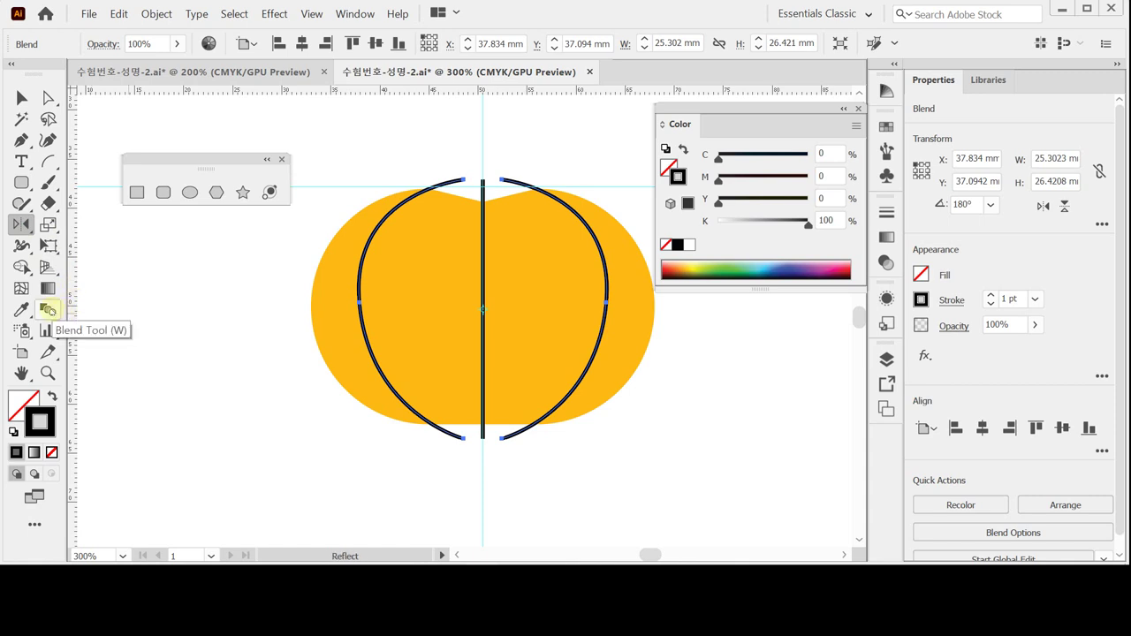
double_click(48, 309)
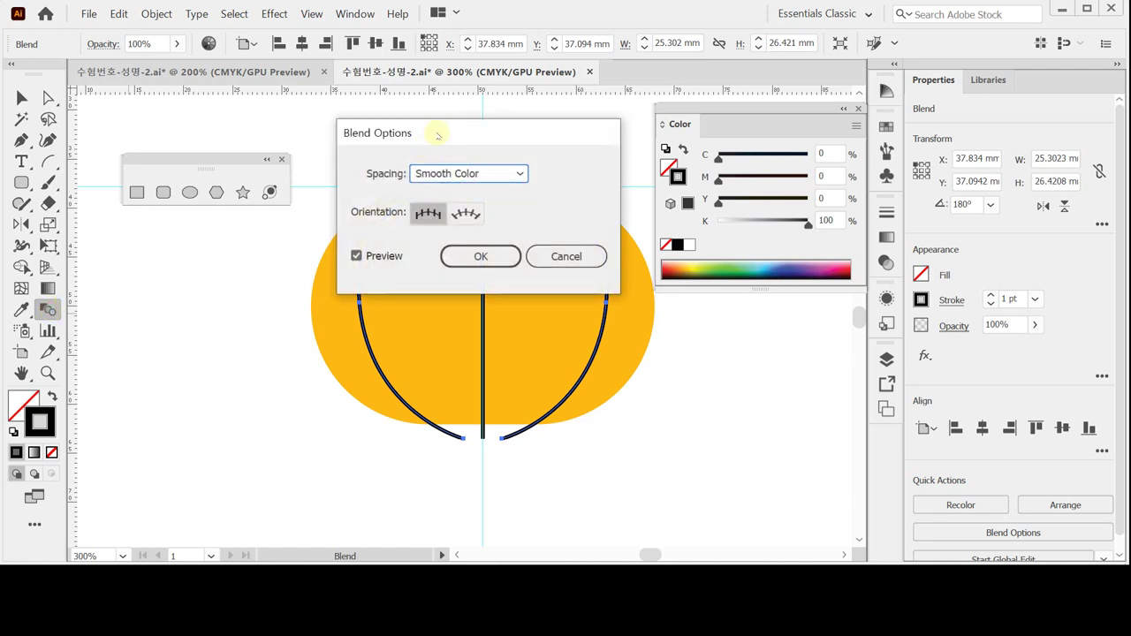
drag(438, 134, 190, 240)
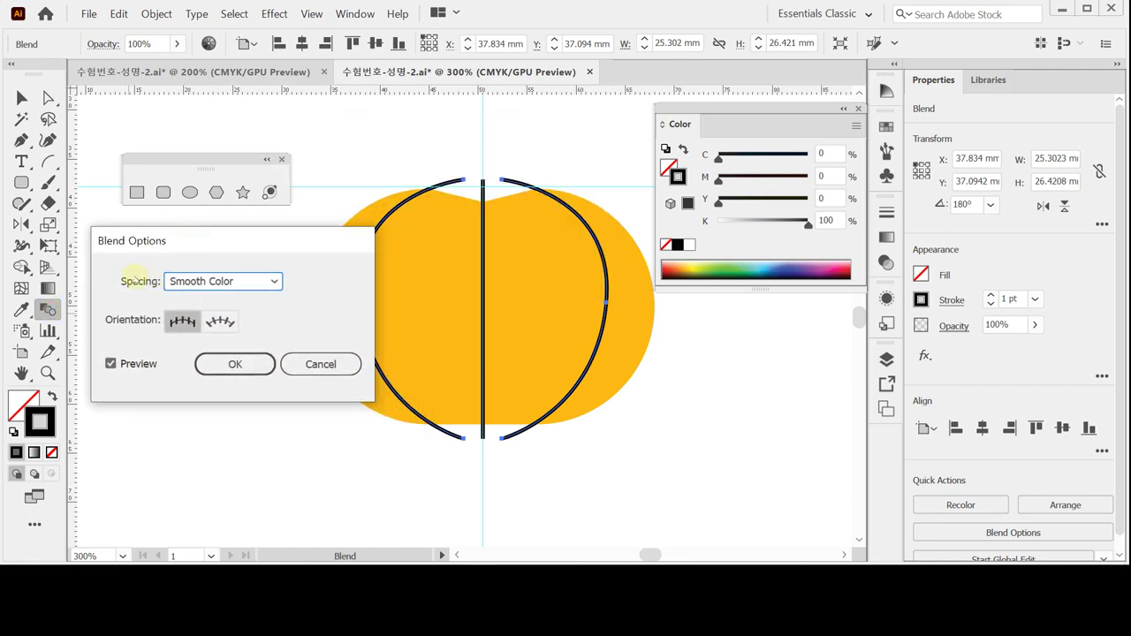
click(275, 281)
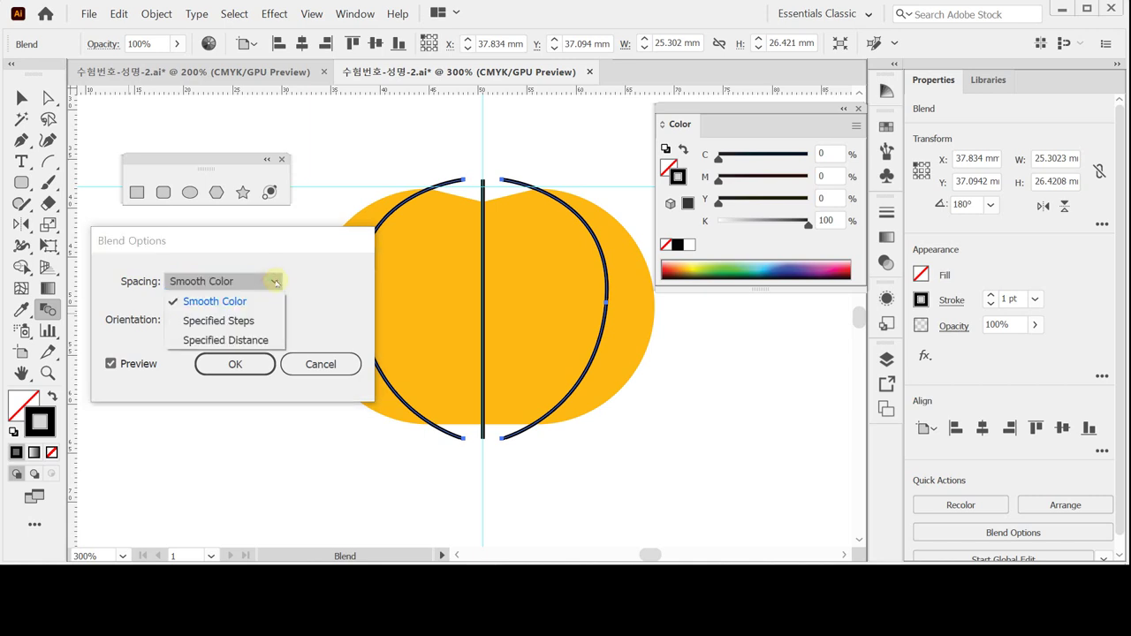
click(258, 322)
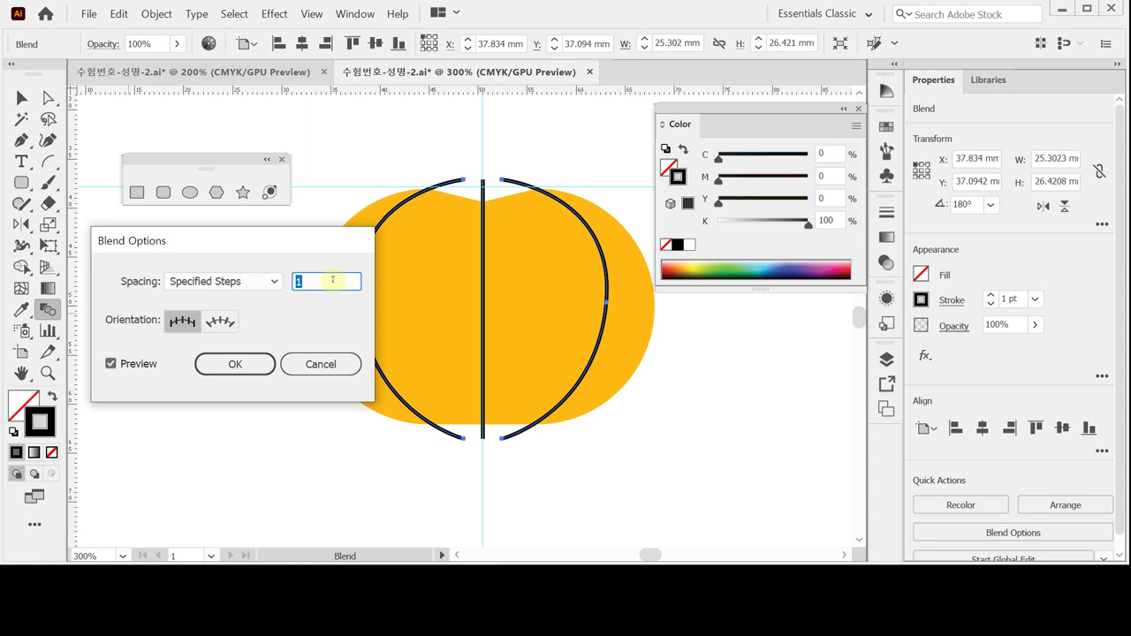
text(2)
key(Tab)
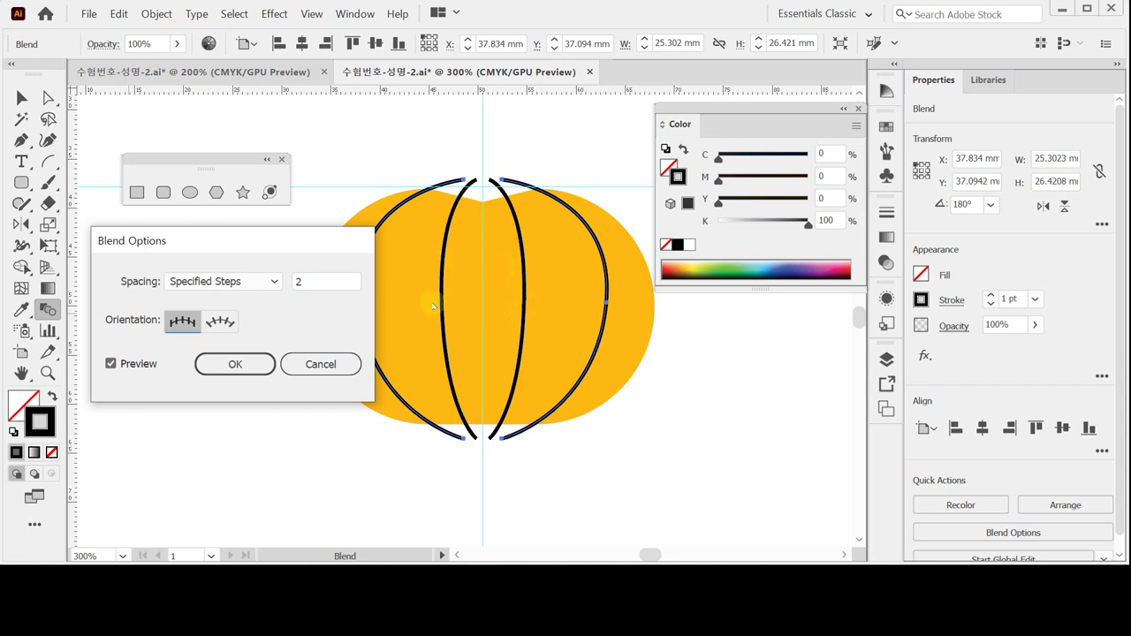
click(227, 366)
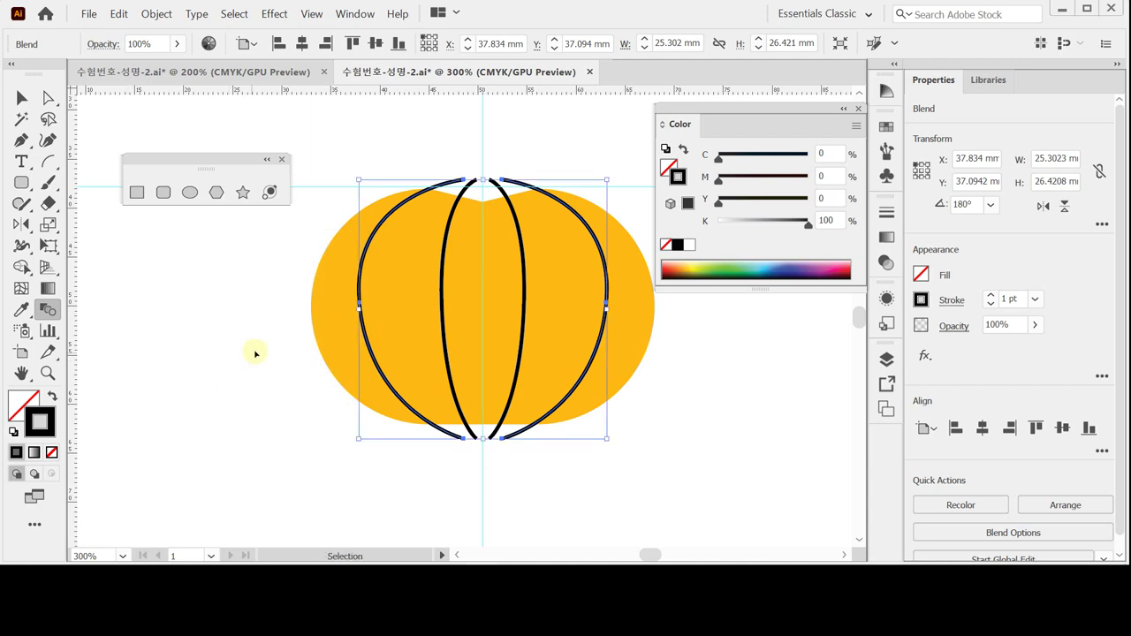
Step: Expand the blend into separate curves, comparing its paths in Outline view before and after
key(ctrl+y)
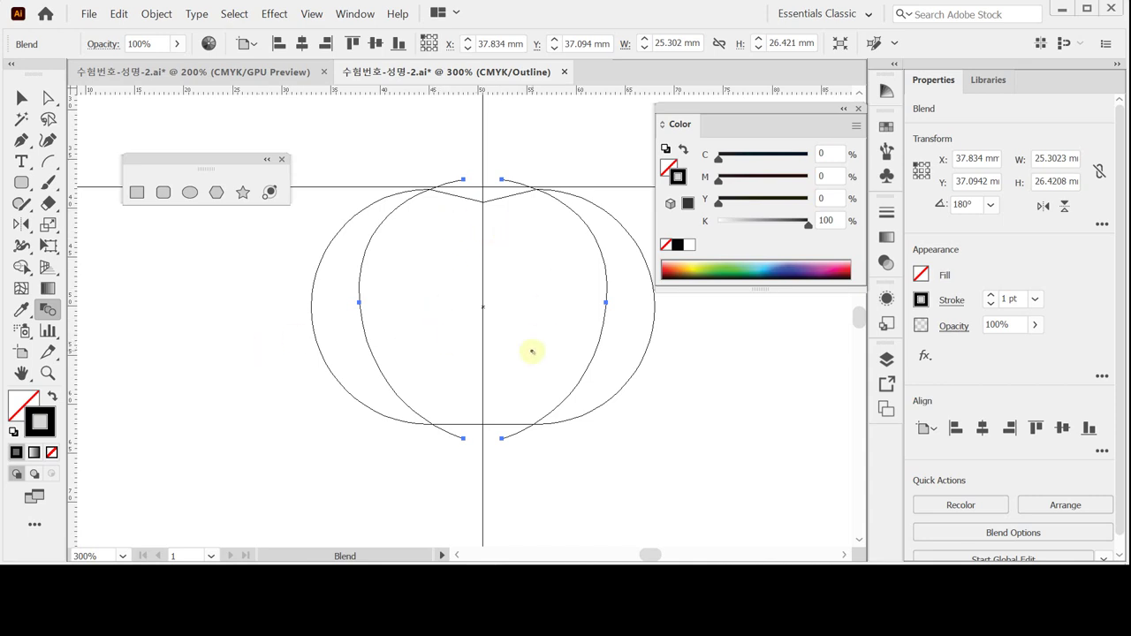
key(v)
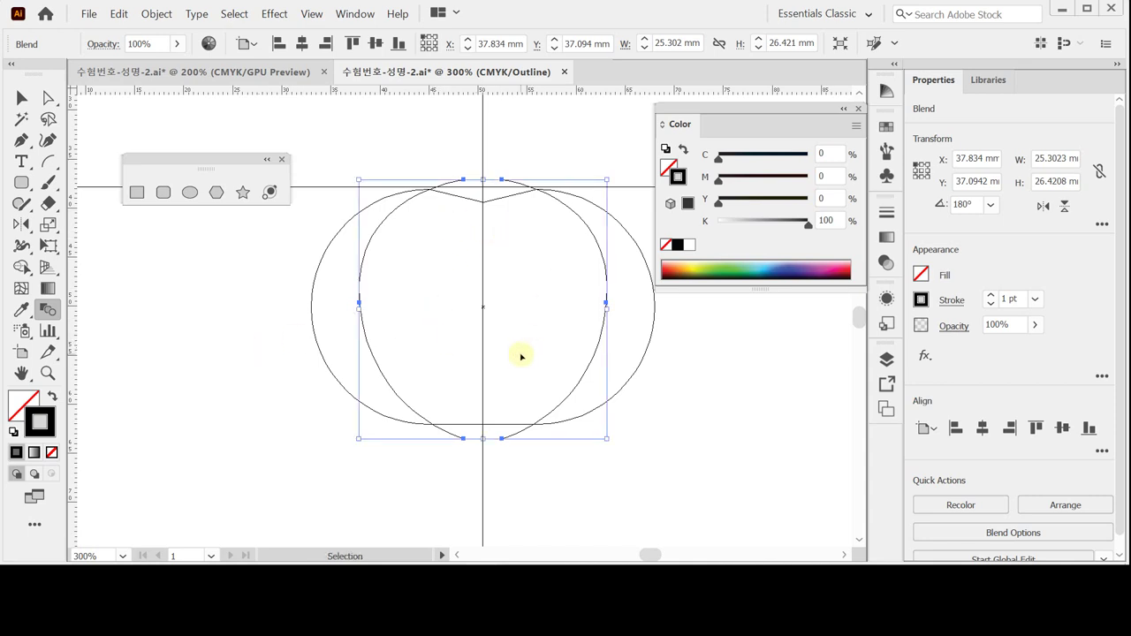
key(ctrl+y)
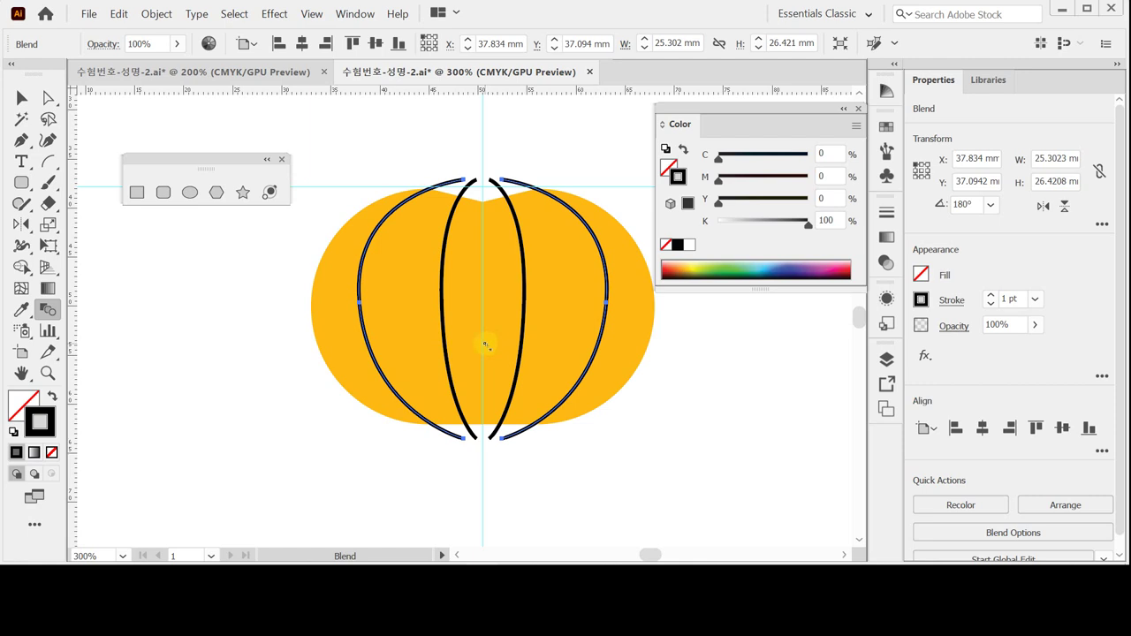
click(158, 14)
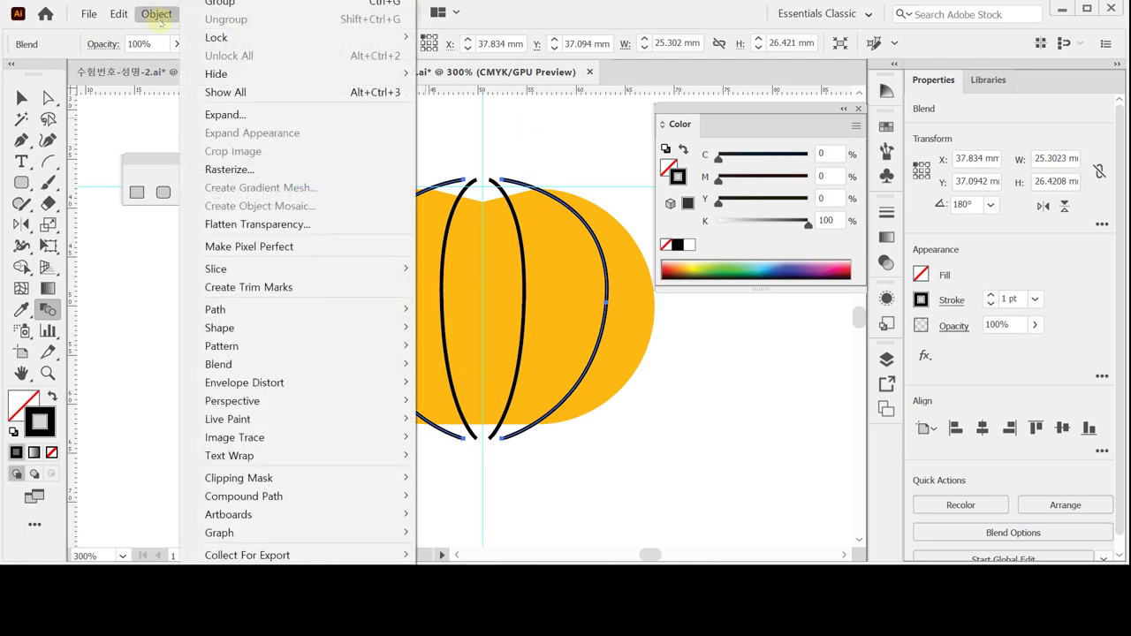
mouse_move(300, 364)
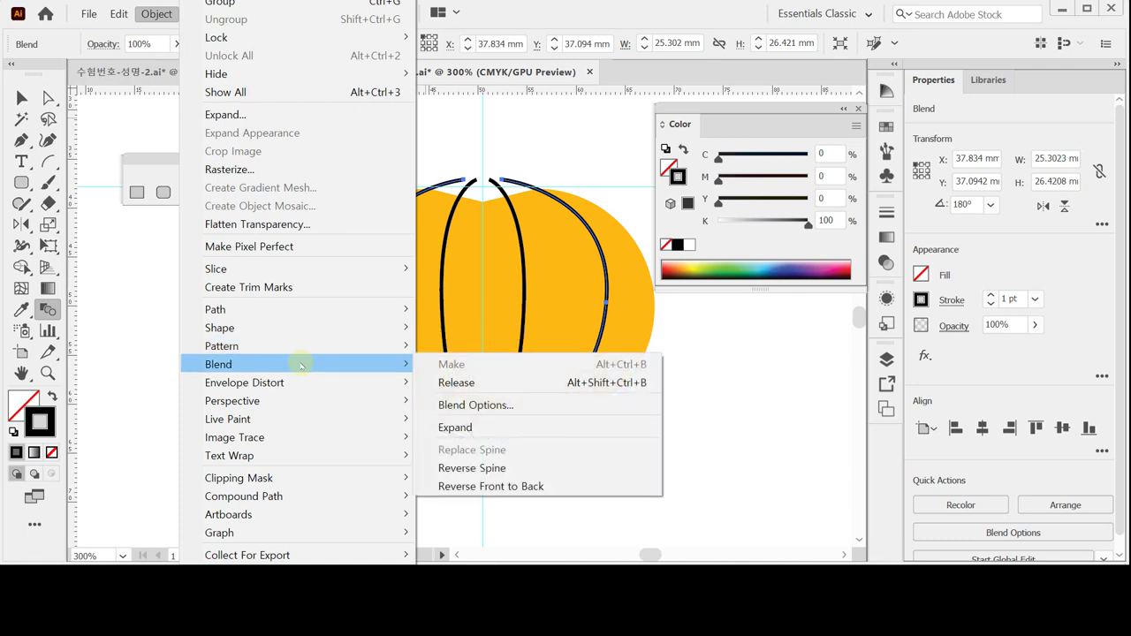
click(507, 428)
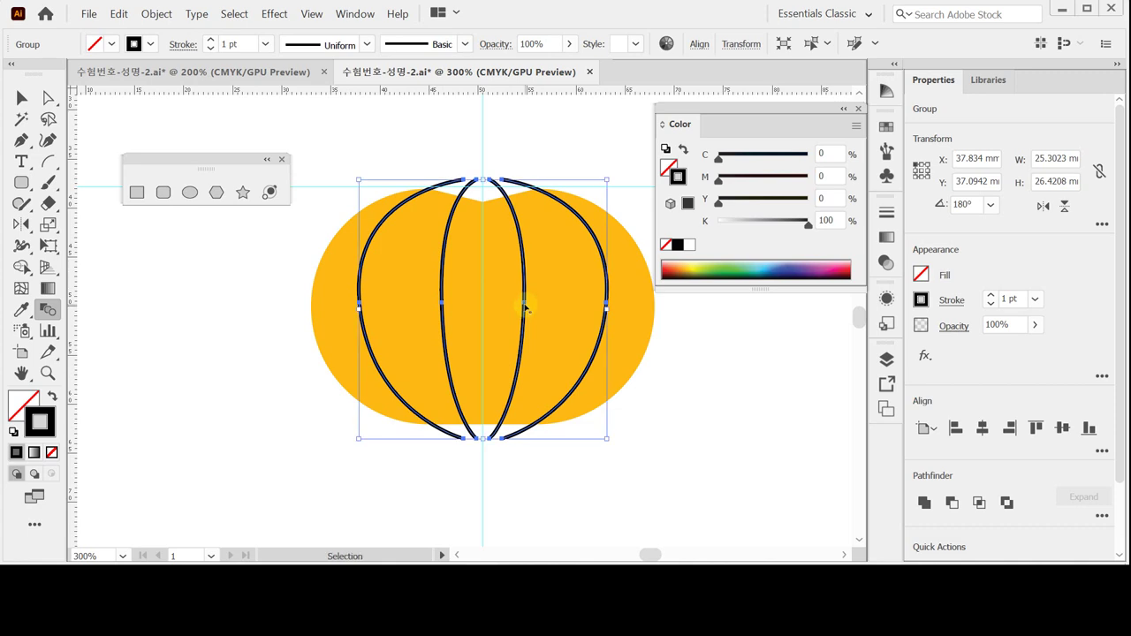
key(ctrl+y)
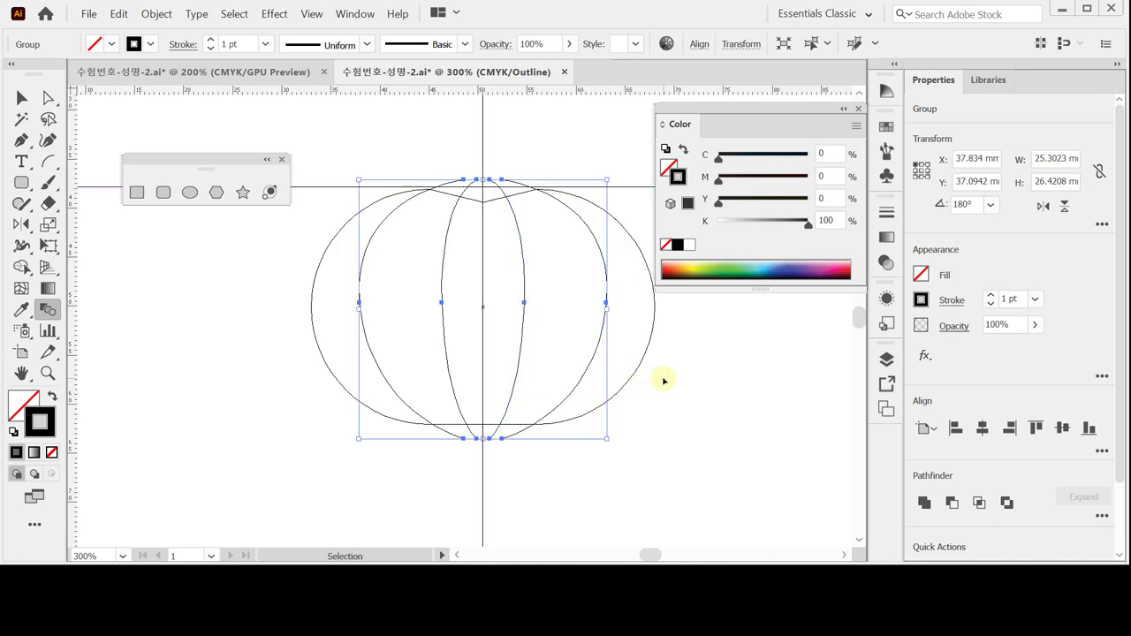
key(ctrl+y)
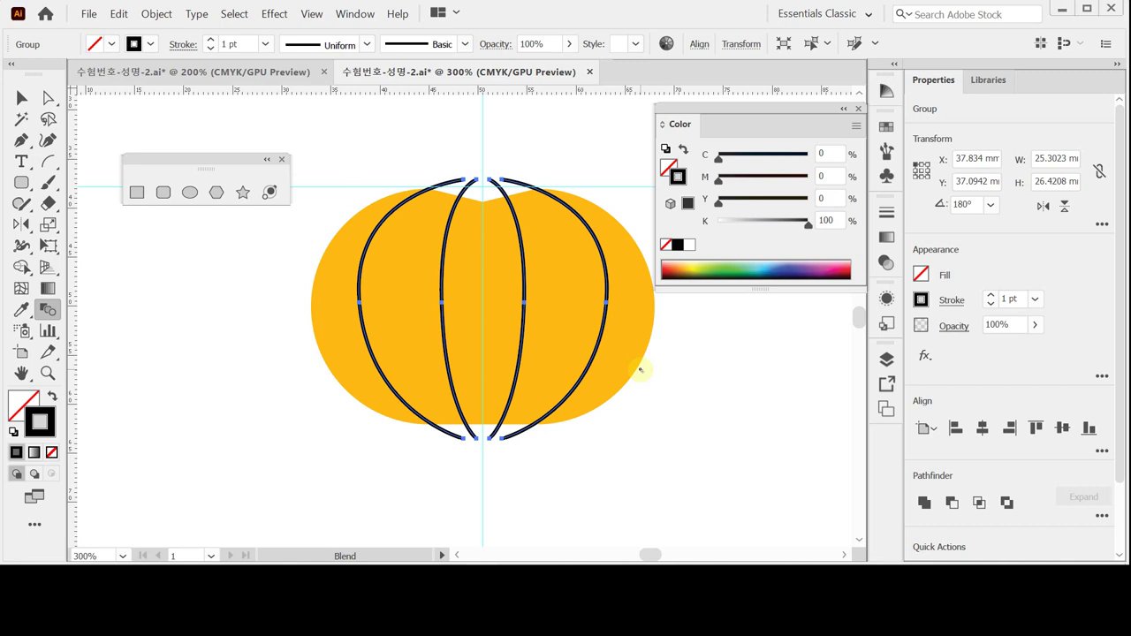
Step: Select the pumpkin together with the four curves and split the shape with the Divide pathfinder
click(21, 97)
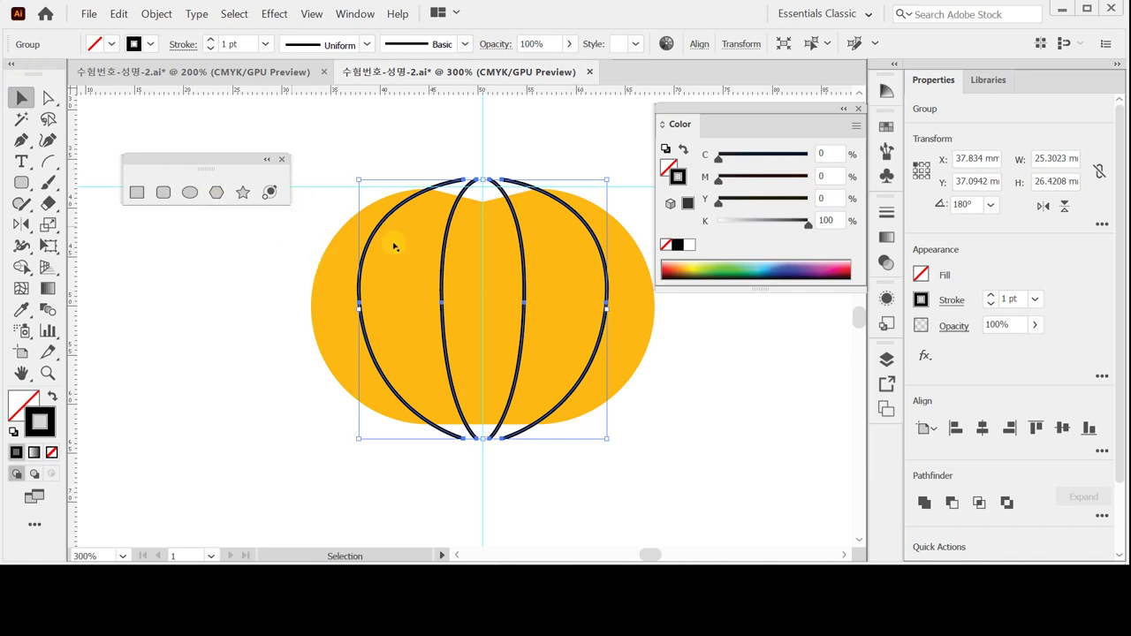
drag(316, 210, 669, 374)
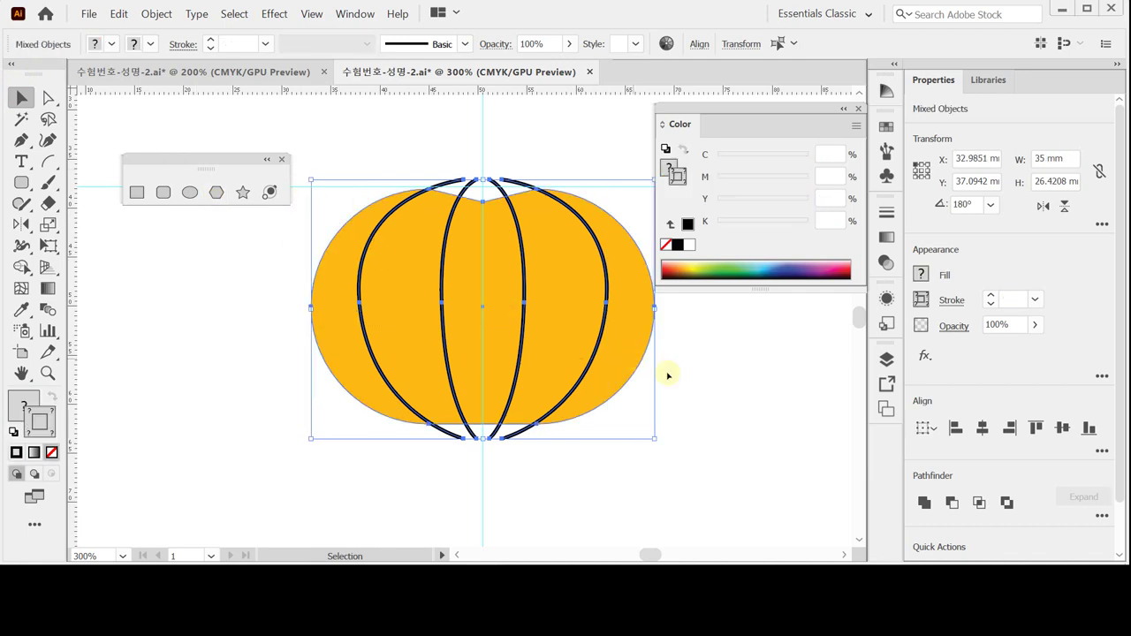
click(1101, 516)
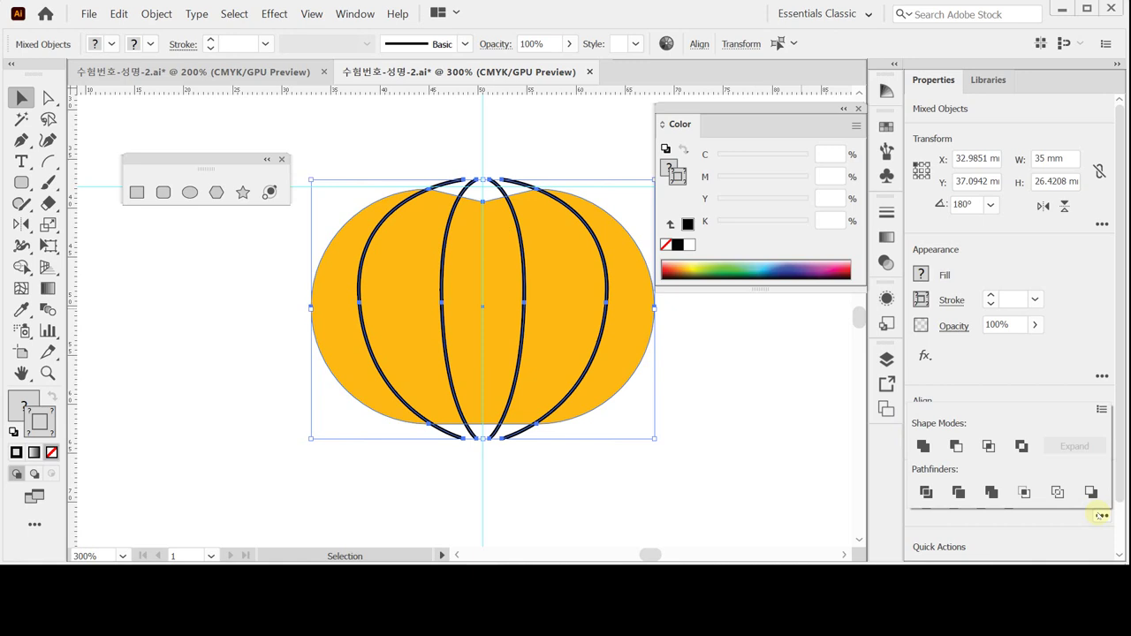
click(925, 491)
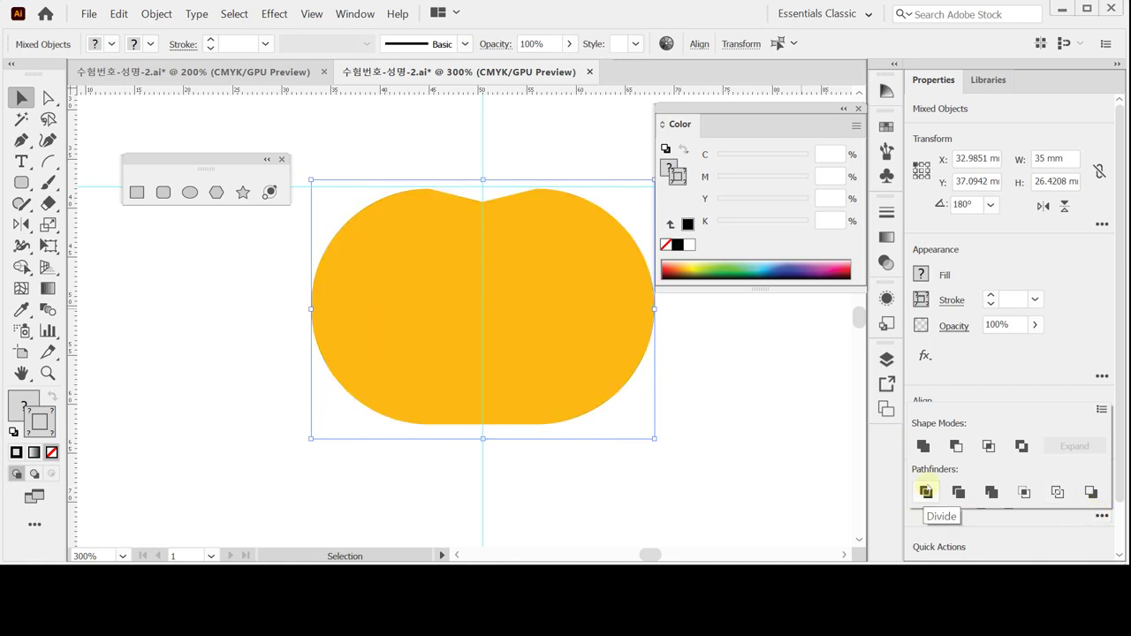
Step: Enter isolation mode for the divided pumpkin group and check its individual segments by selecting them
double_click(567, 287)
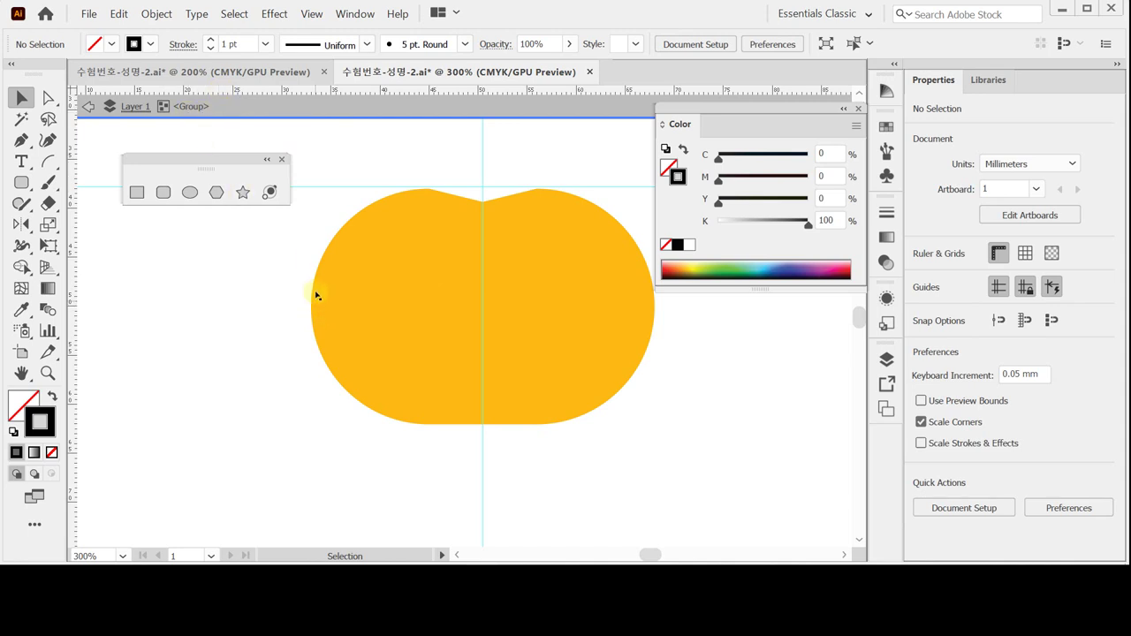
drag(261, 246, 677, 389)
click(237, 293)
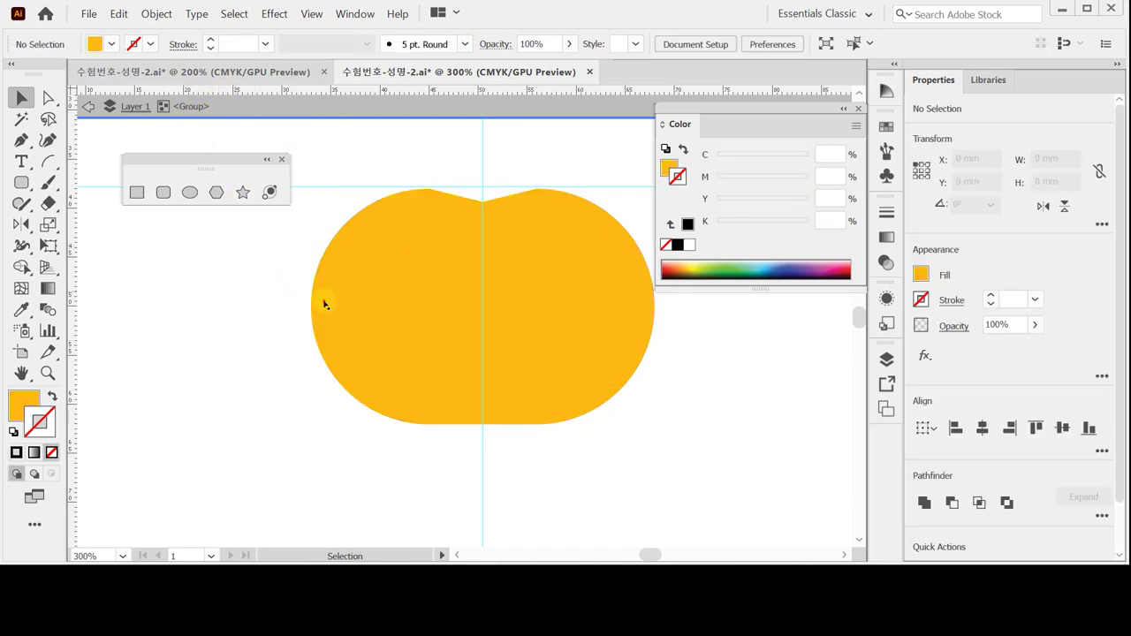
click(386, 300)
click(469, 309)
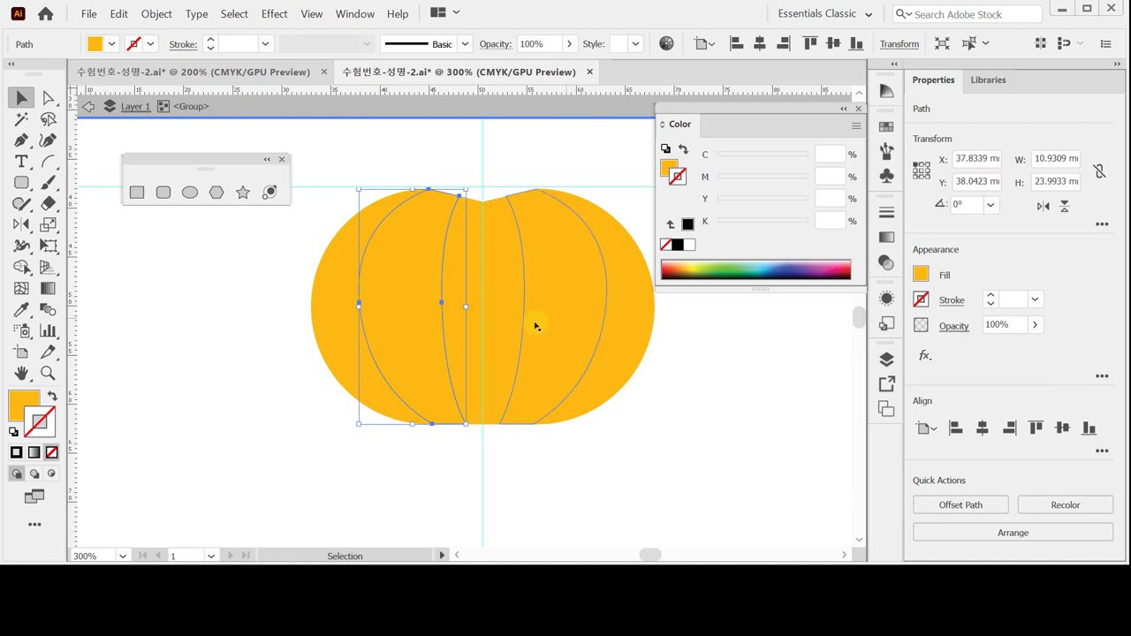
click(331, 172)
Step: Recolor the two segments flanking the pumpkin's central one with a fill of M 10 and Y 80, and deselect them
click(427, 261)
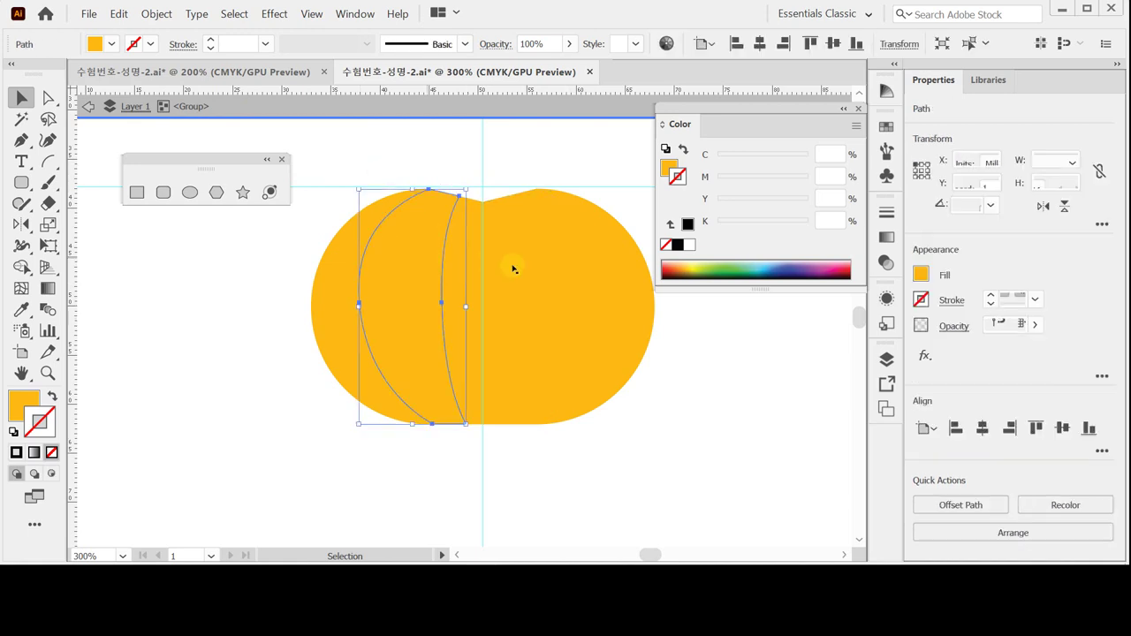
shift+click(561, 271)
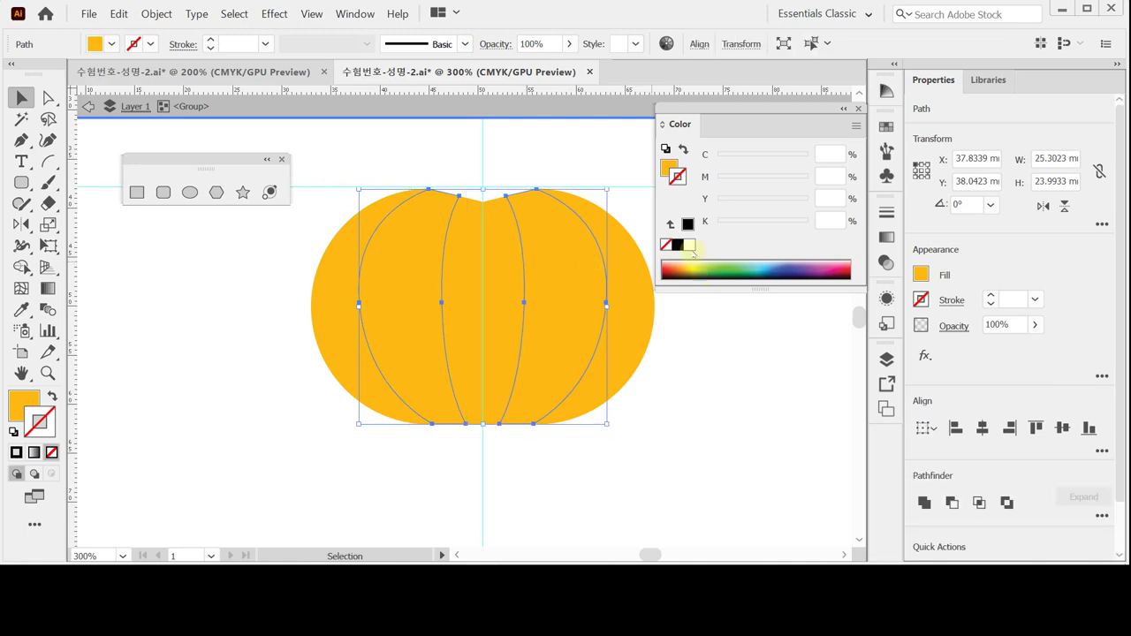
click(668, 166)
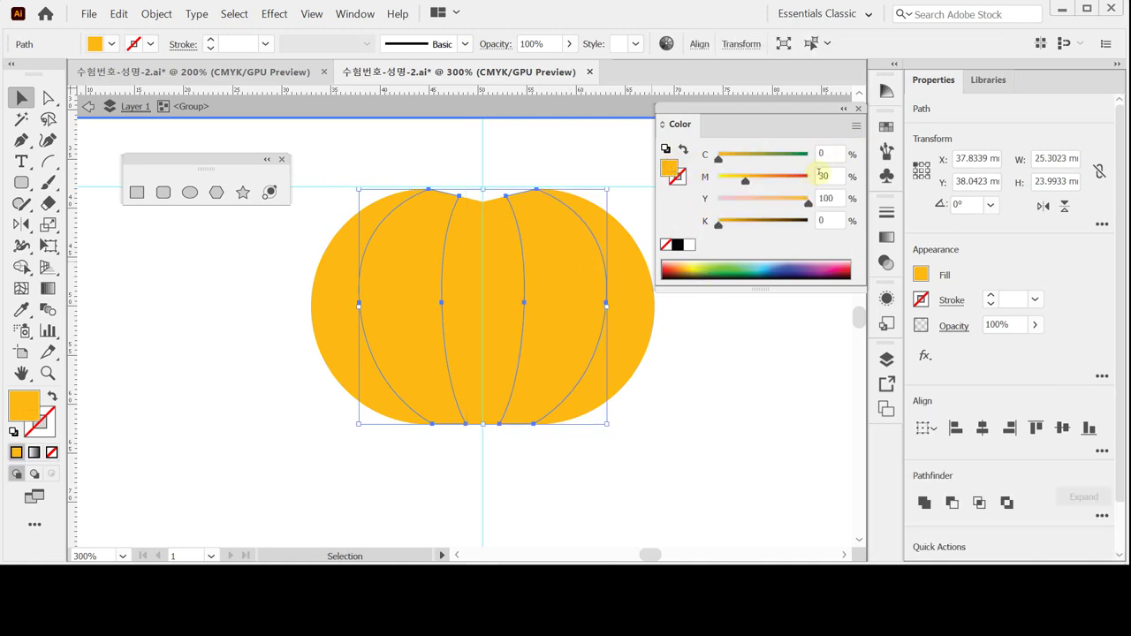
click(831, 177)
text(10)
key(Tab)
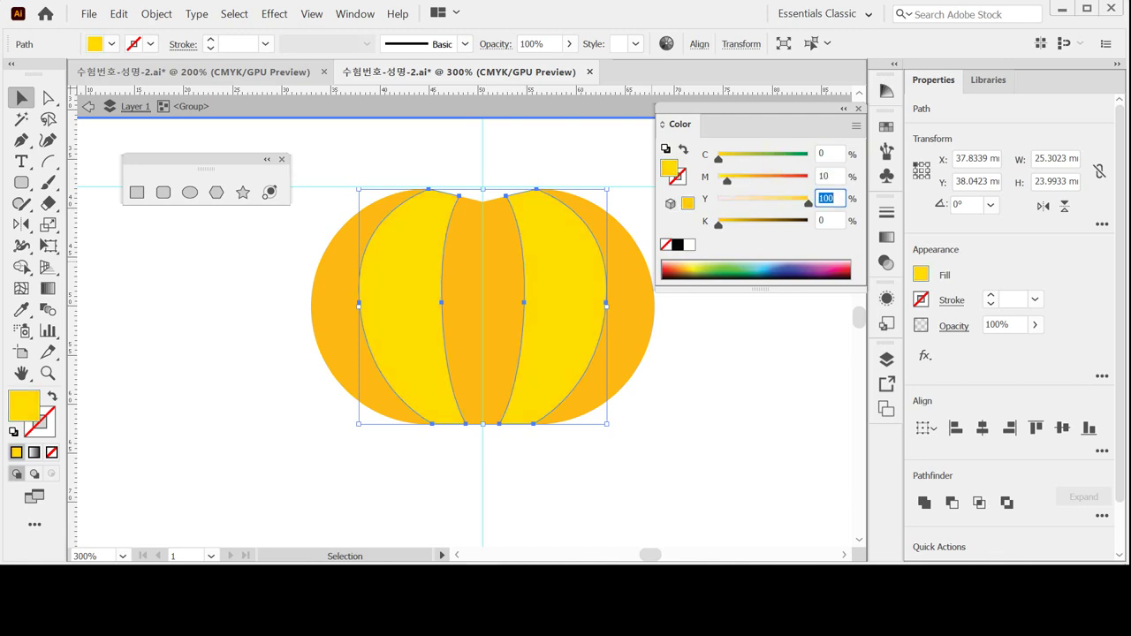
text(80)
key(Return)
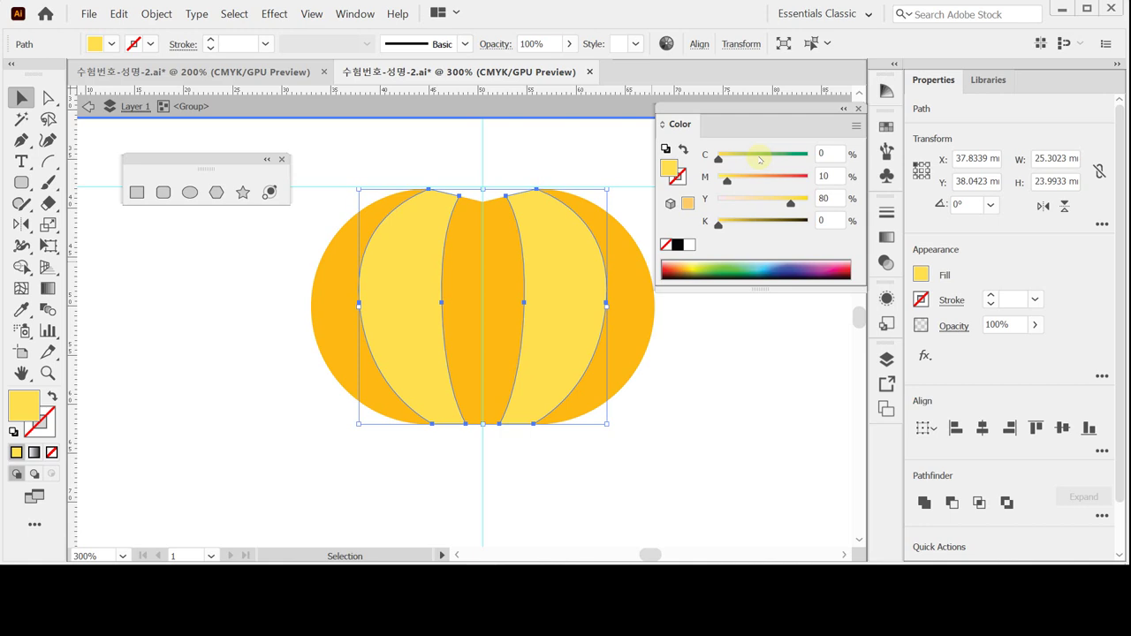
click(564, 174)
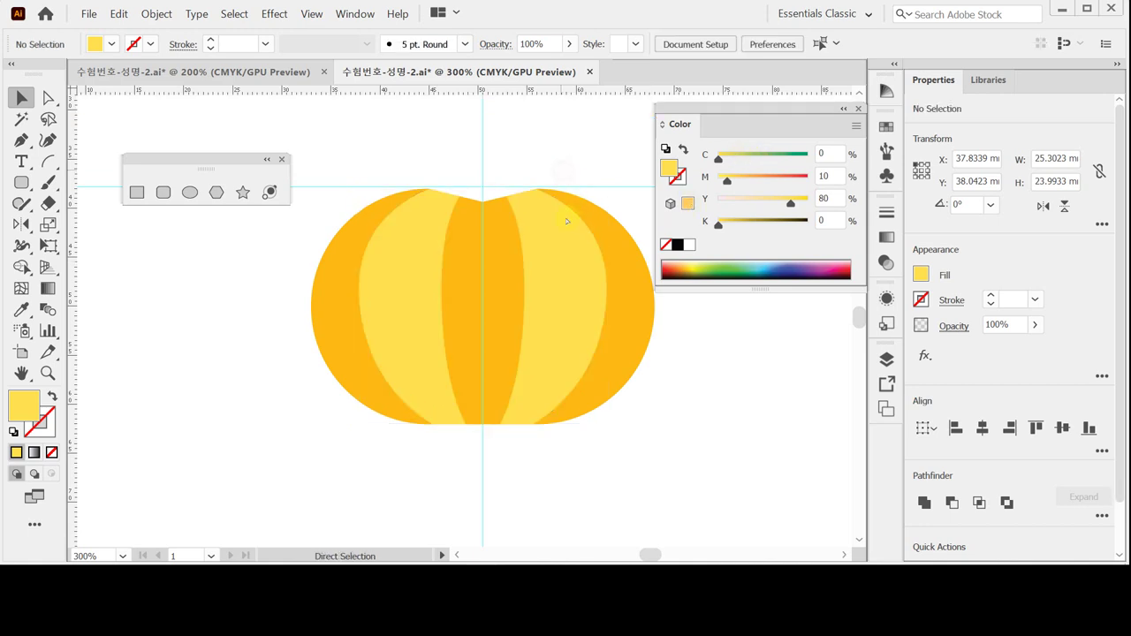
Step: Start the stem outline above the pumpkin's central notch with the Pen tool, drawing a straight top edge and a curved right side
ctrl+space+click(537, 242)
ctrl+space+click(459, 307)
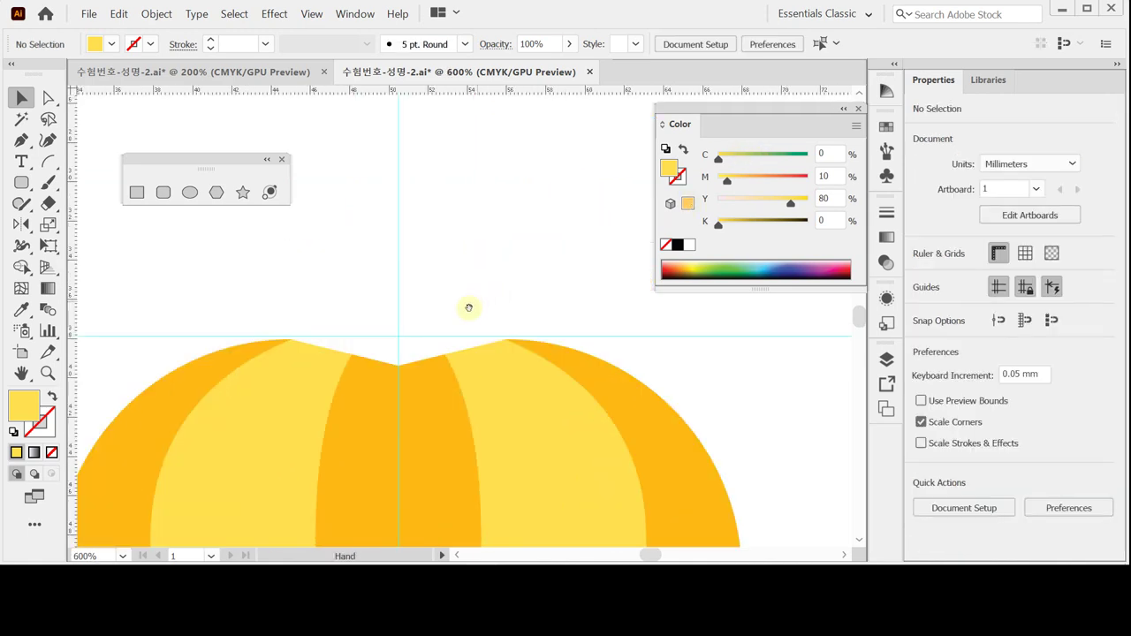
drag(497, 288, 515, 290)
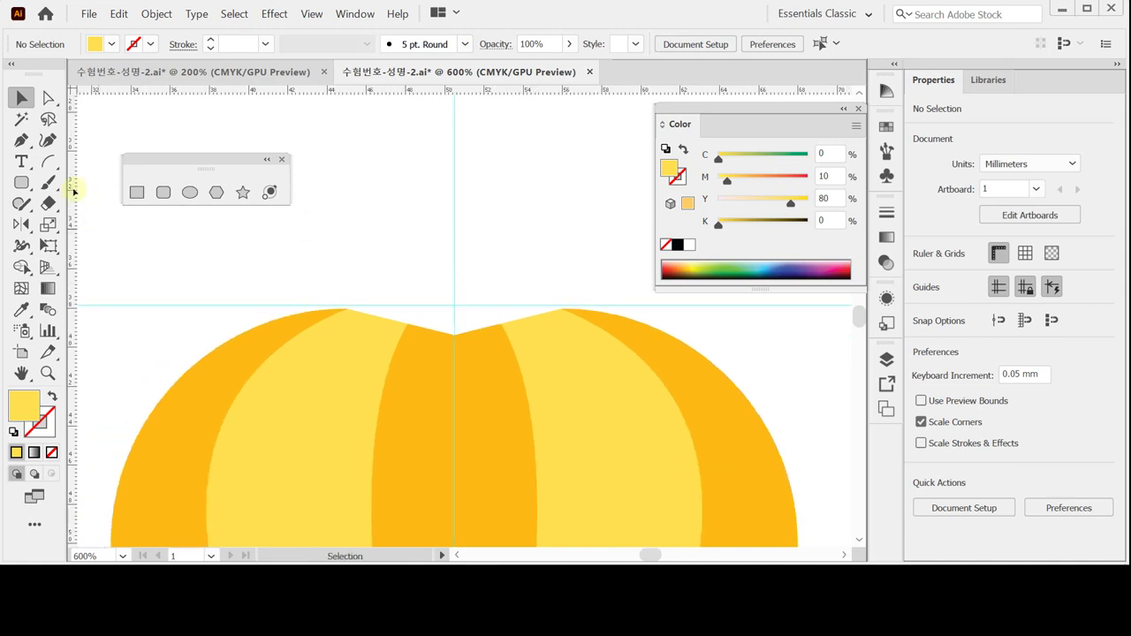
click(21, 140)
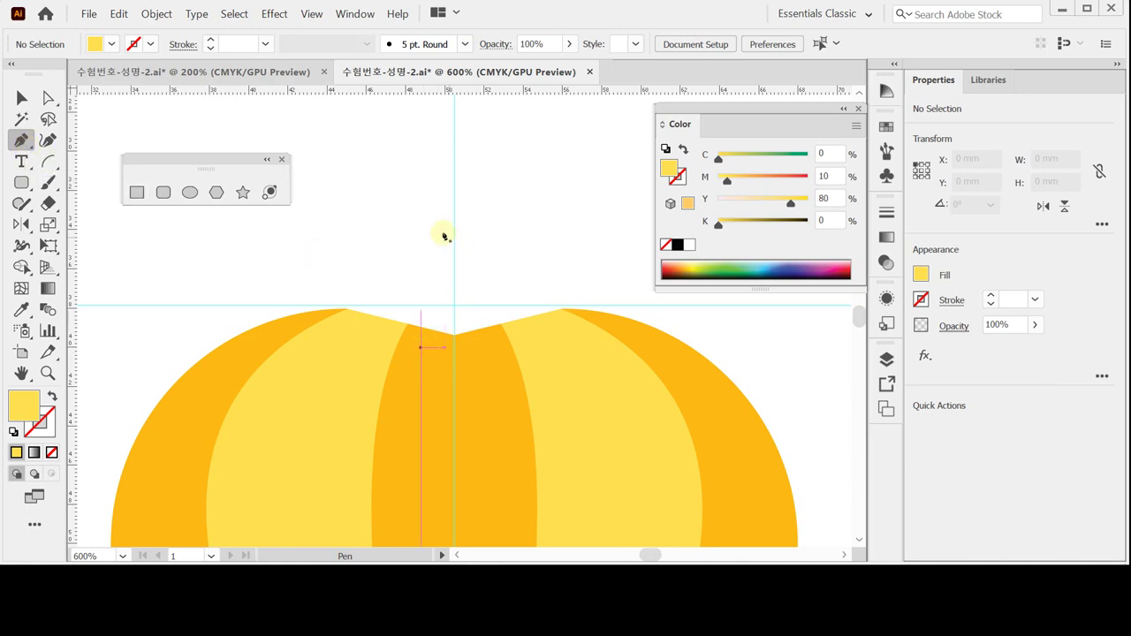
click(402, 213)
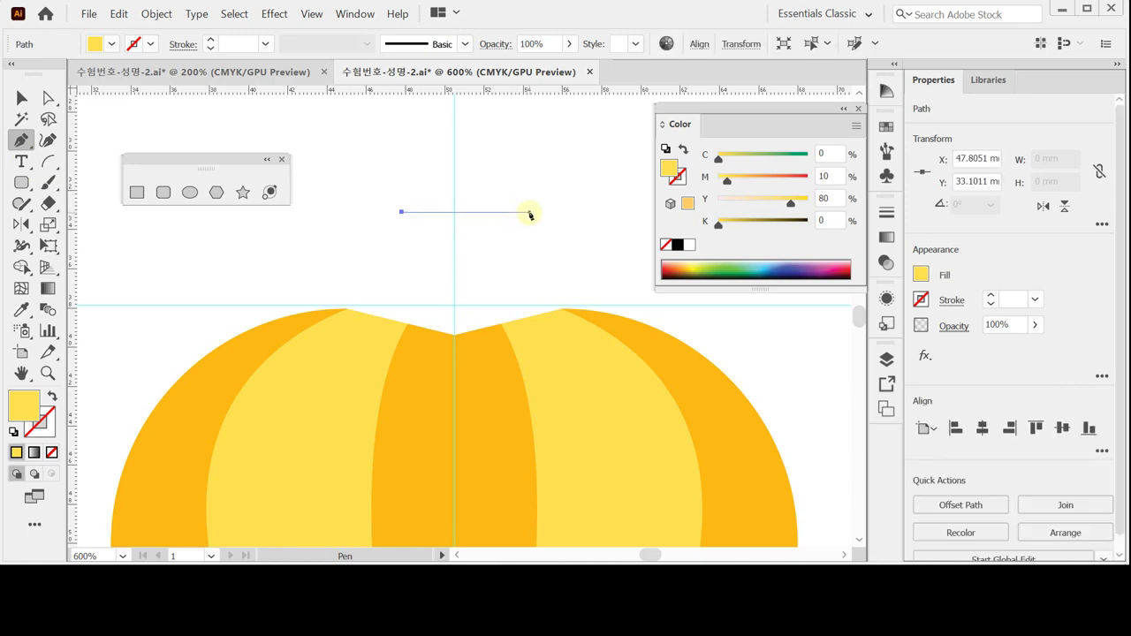
click(529, 213)
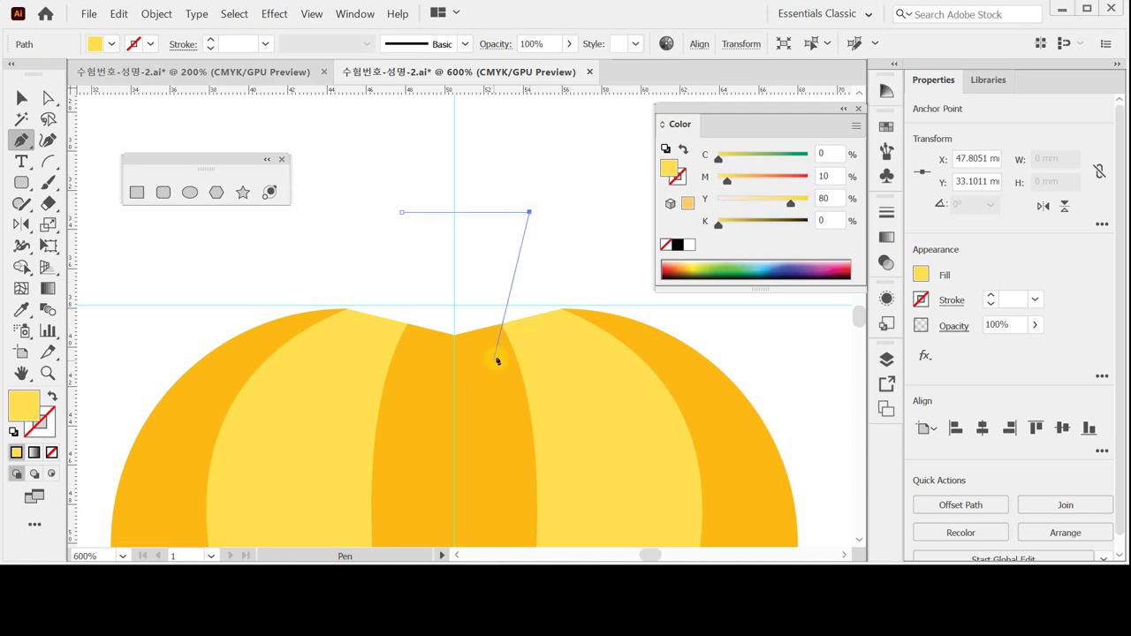
drag(505, 348, 487, 372)
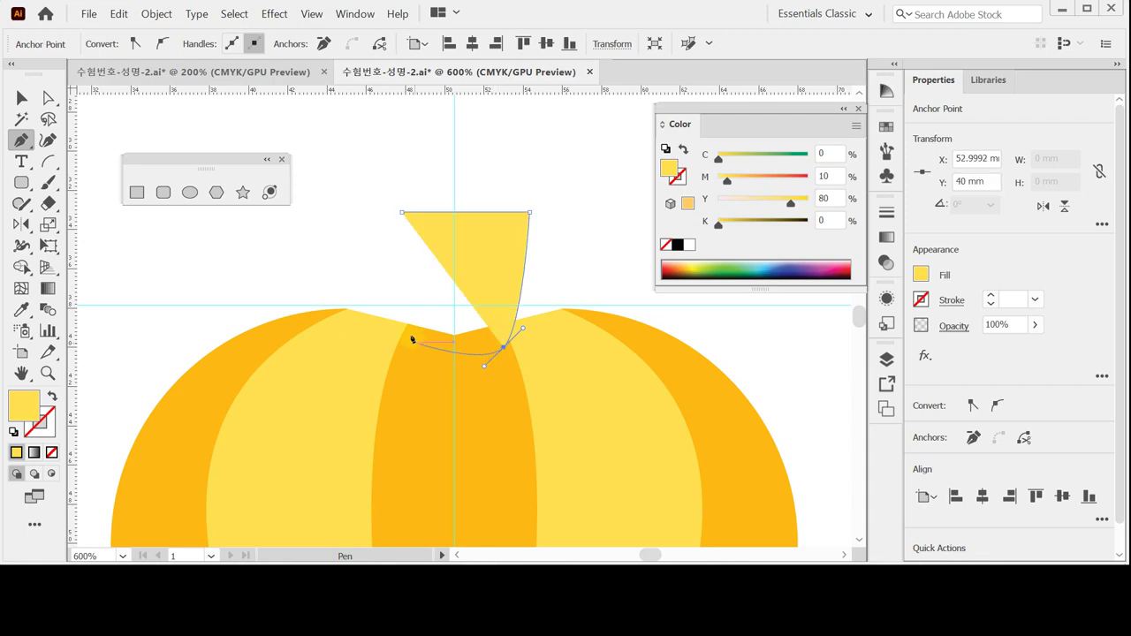
click(505, 348)
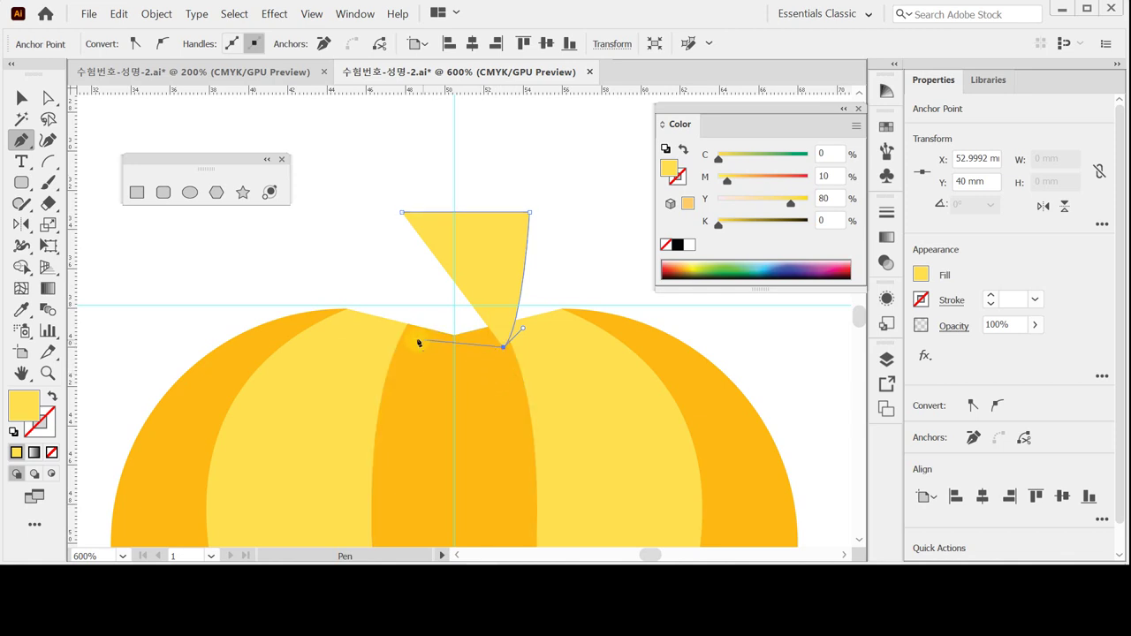
Step: Continue the stem outline with a rounded bottom edge and close it with an inward-curving left side
drag(409, 337, 364, 293)
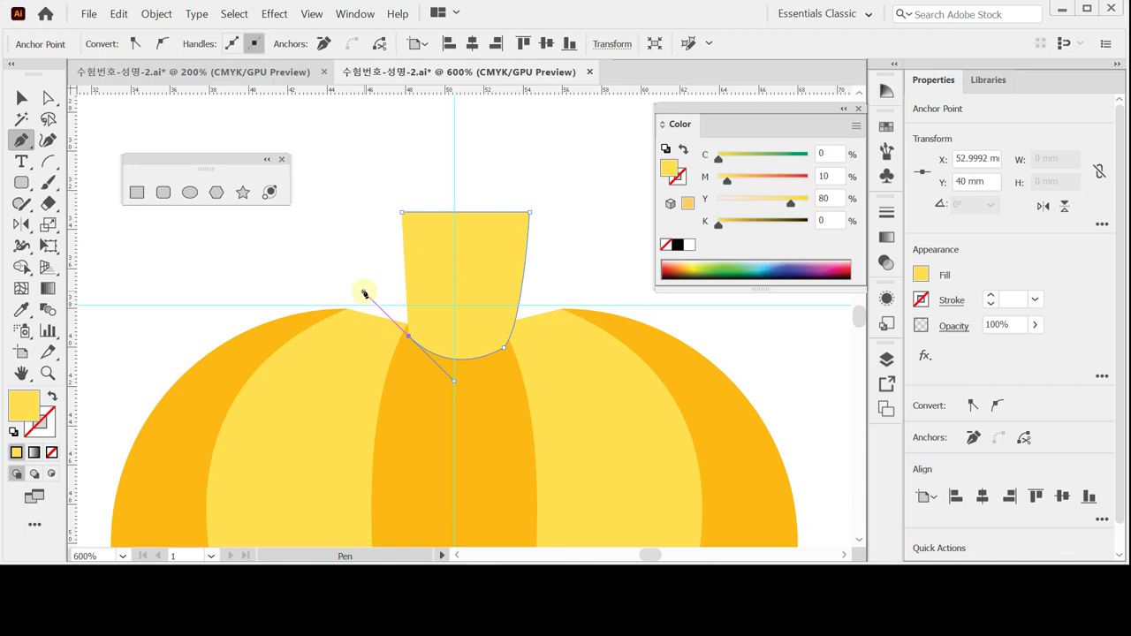
ctrl+click(408, 337)
drag(408, 337, 403, 336)
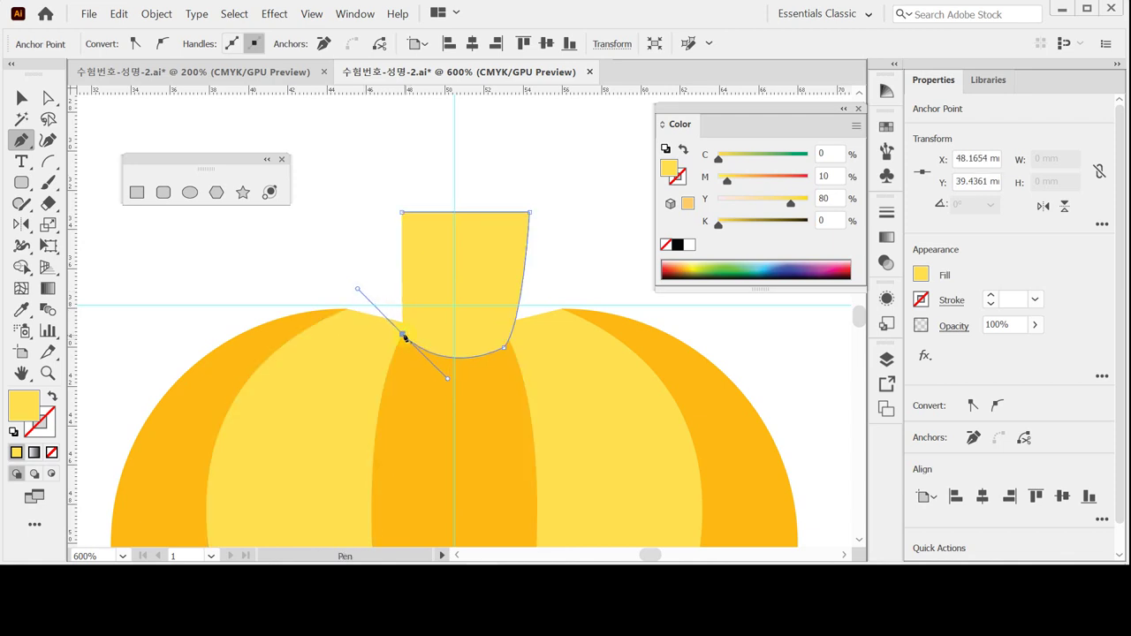
alt+click(403, 336)
alt+click(402, 214)
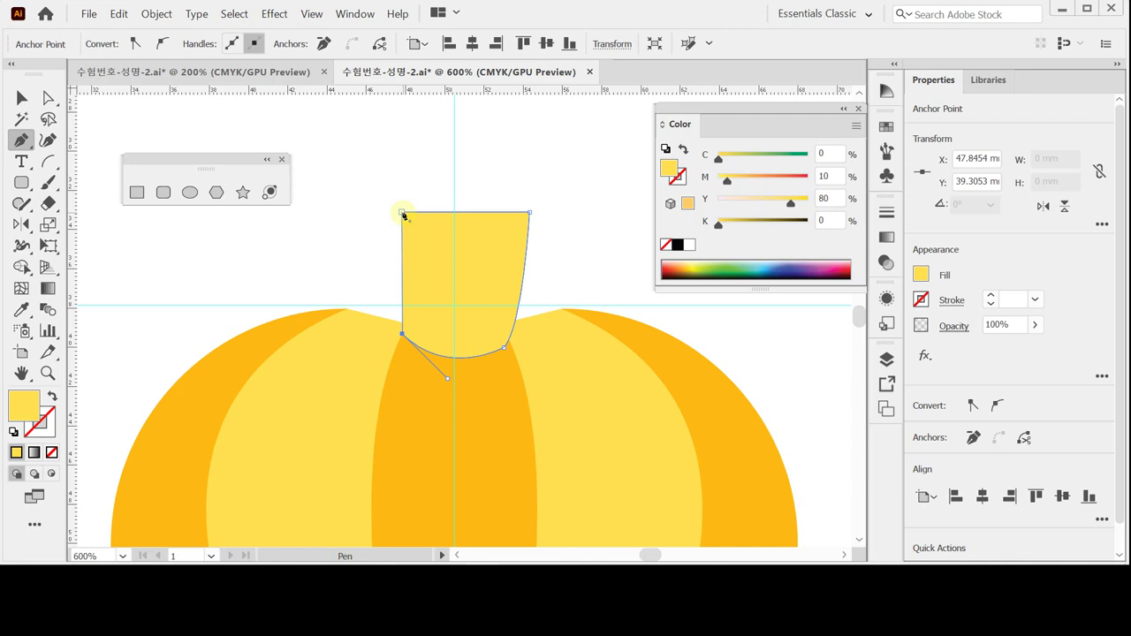
drag(402, 214, 356, 123)
Step: Refine the stem's left corners to a shape about 7.5 mm wide, nudge the whole stem slightly left and save the document
drag(402, 212, 383, 213)
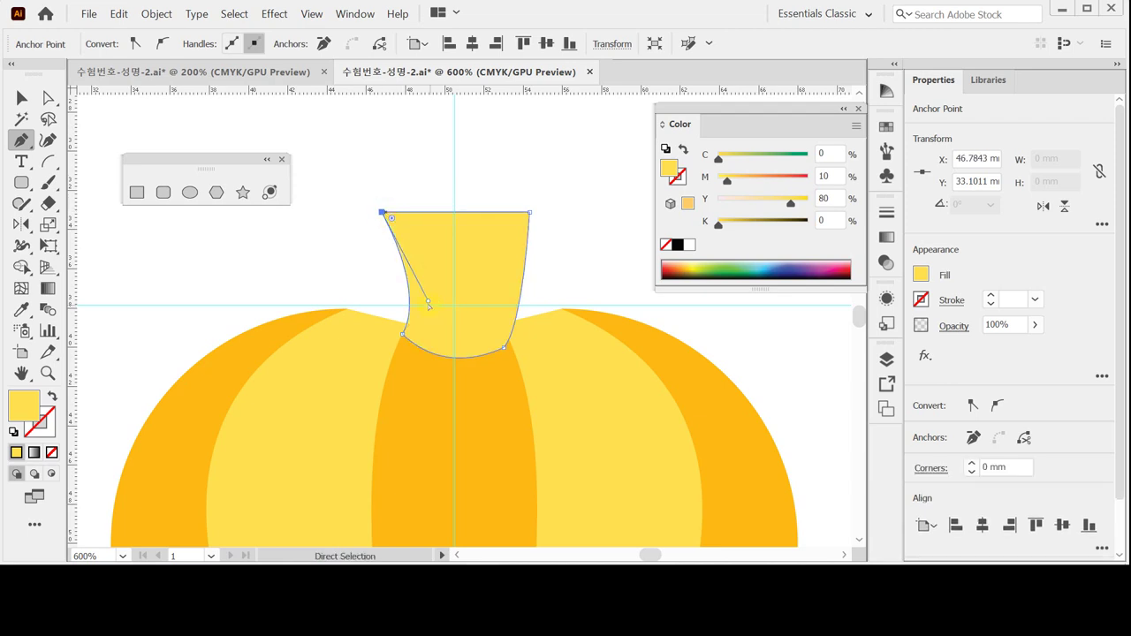
drag(429, 306, 412, 336)
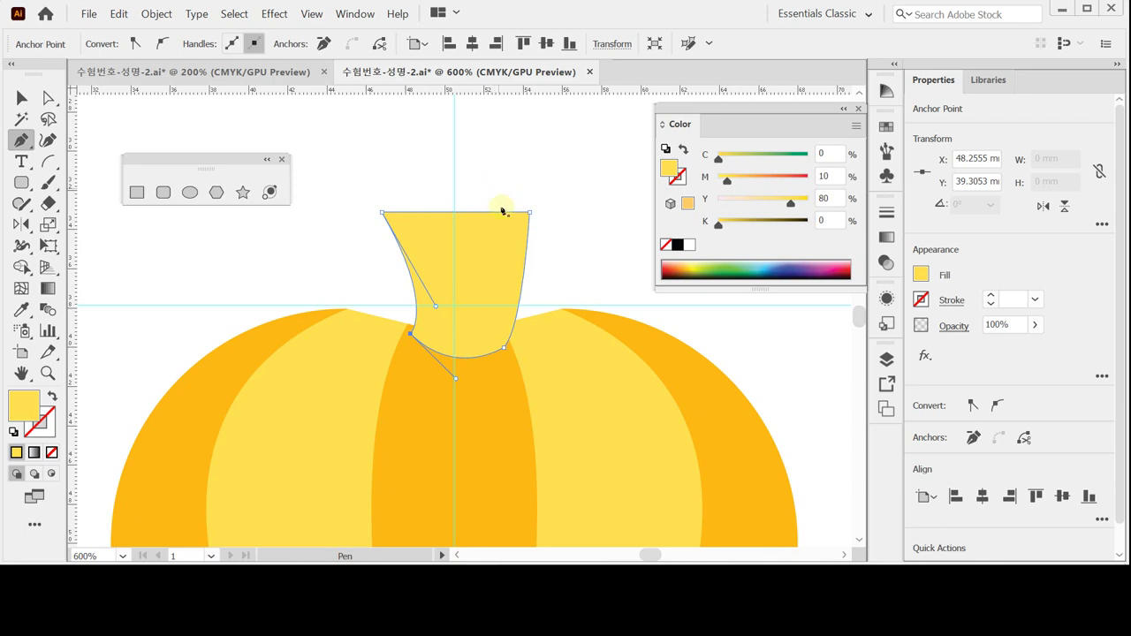
ctrl+click(475, 300)
key(Left)
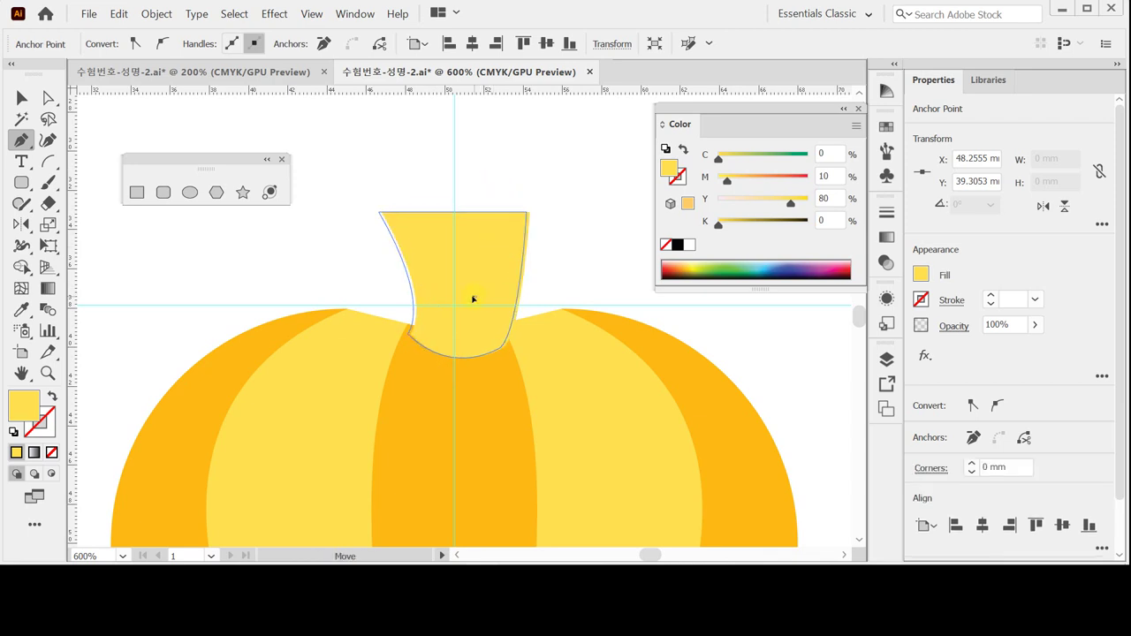
key(ctrl)
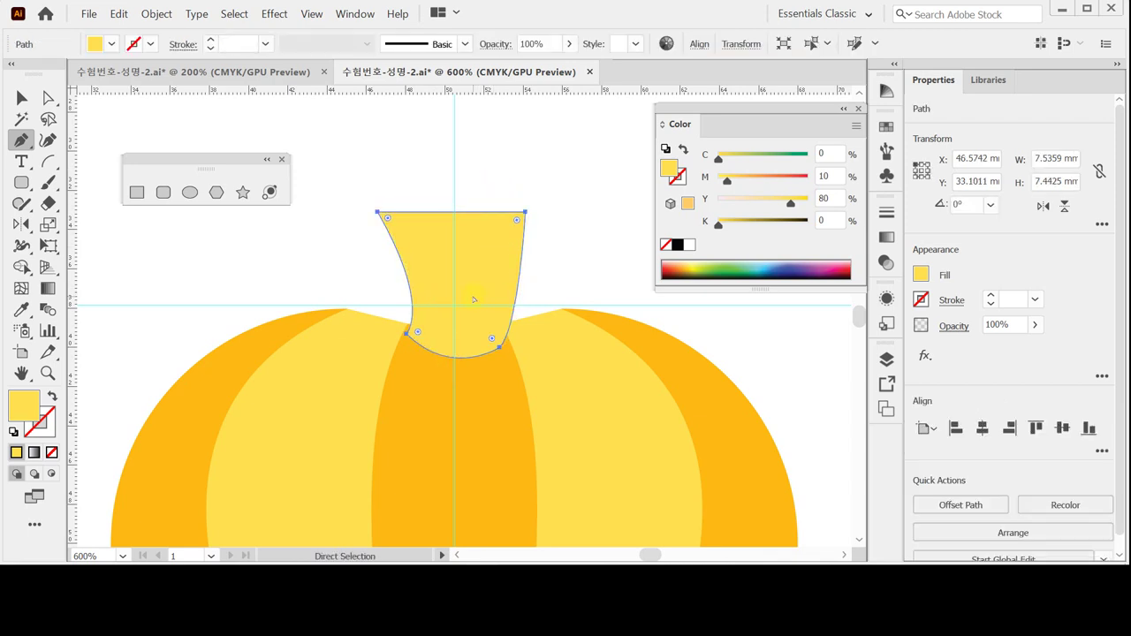
key(ctrl+s)
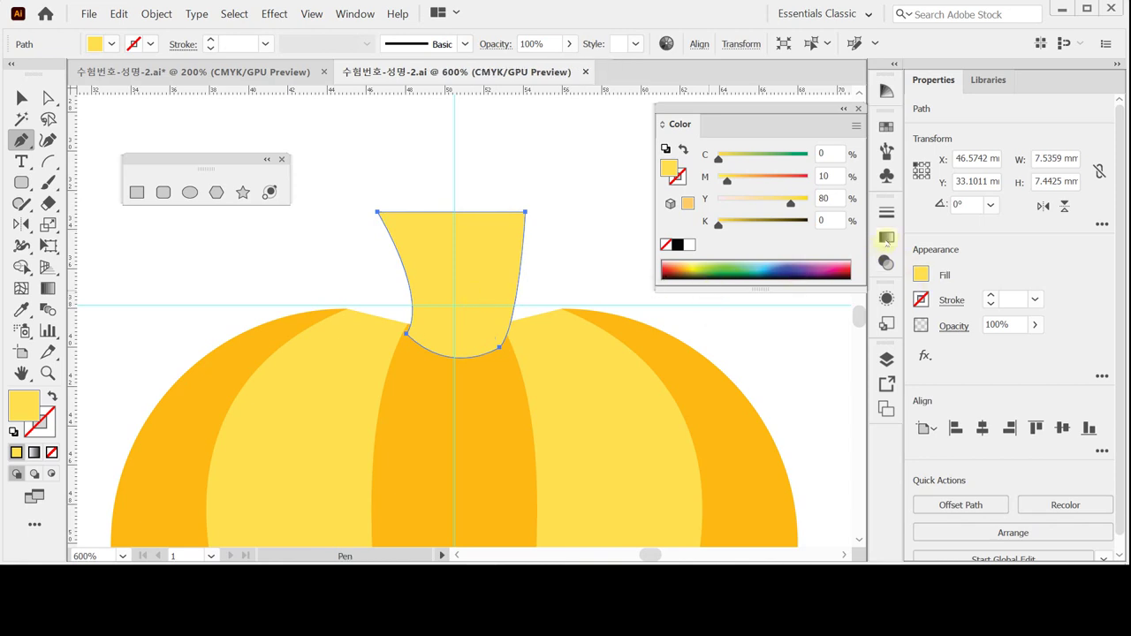
Step: Bring up the gradient settings beside the color settings and fill the stem with C 100, M 20, Y 100
drag(886, 237, 669, 311)
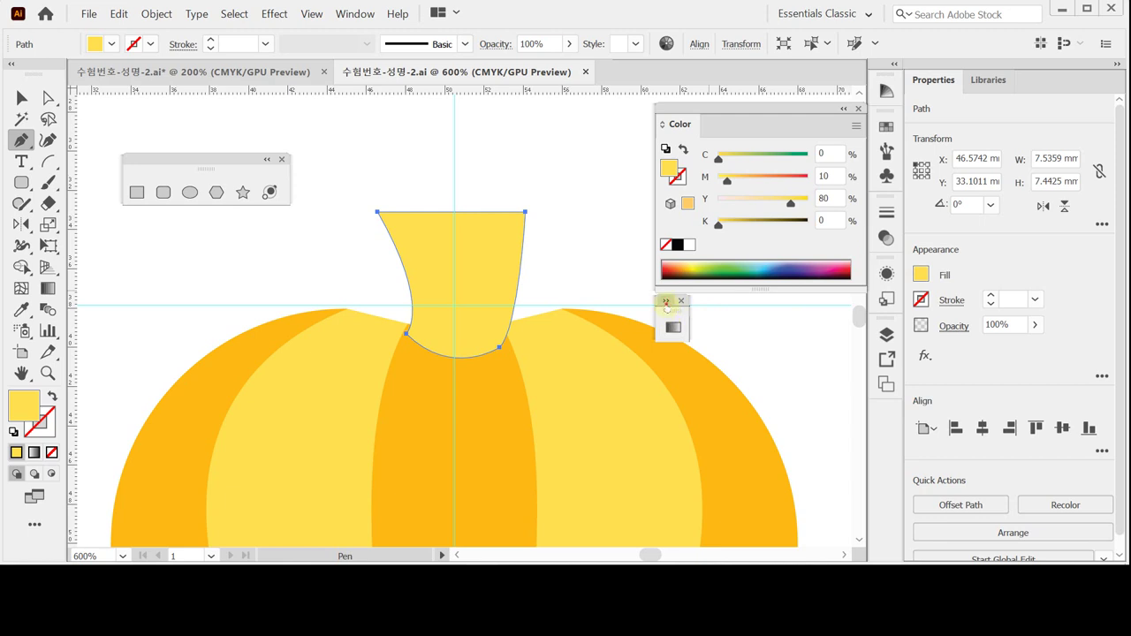
click(667, 302)
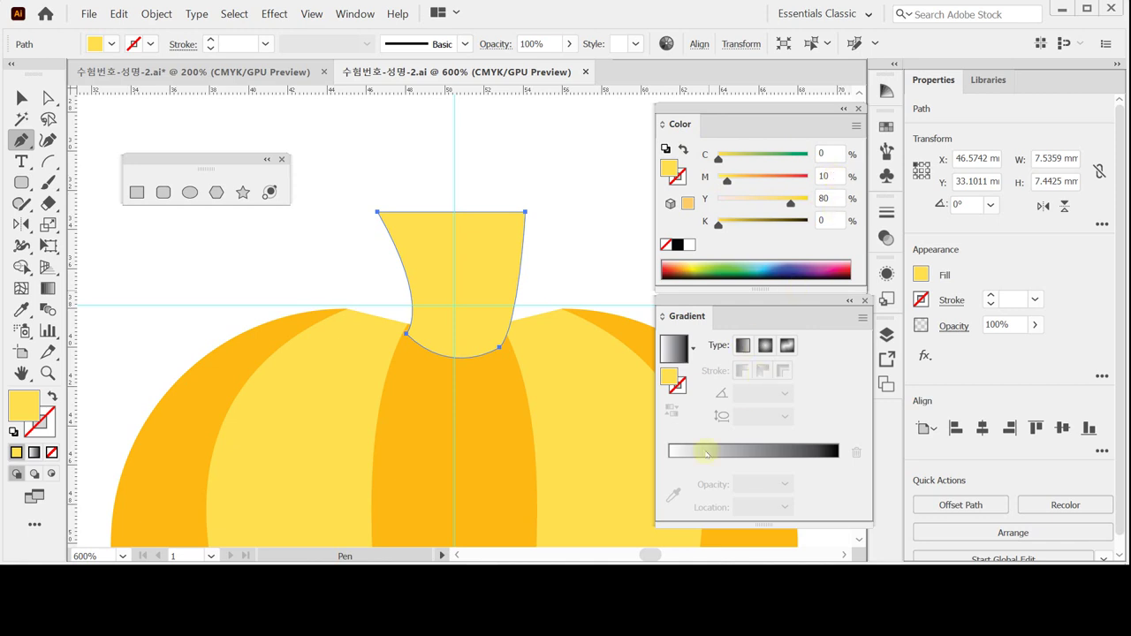
click(832, 153)
text(100)
key(Tab)
text(20)
key(Tab)
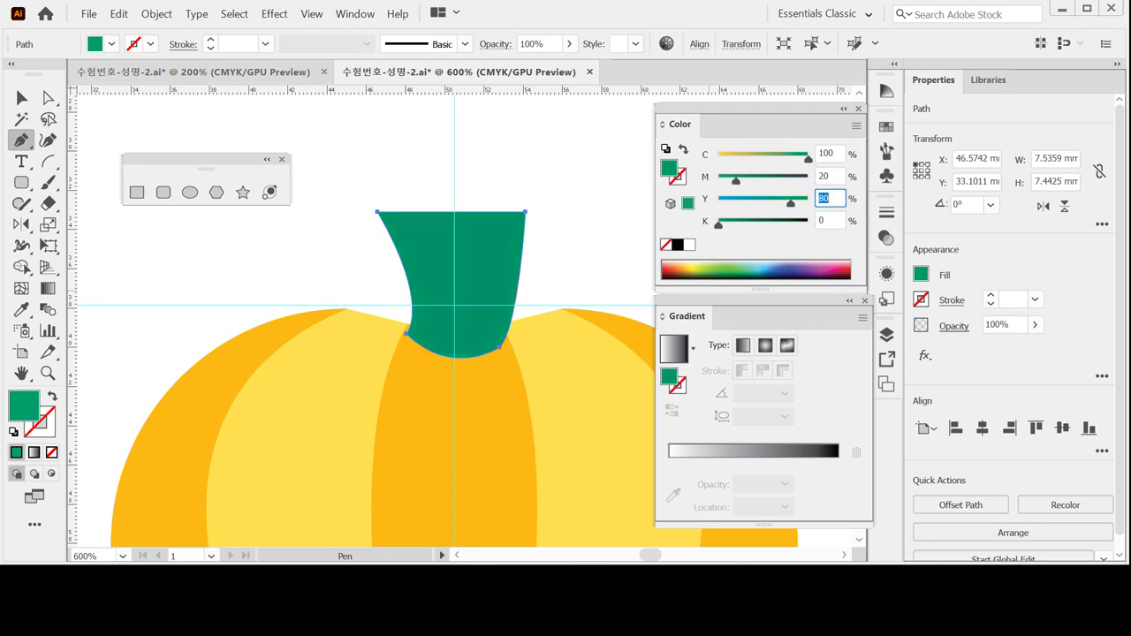
text(100)
key(Tab)
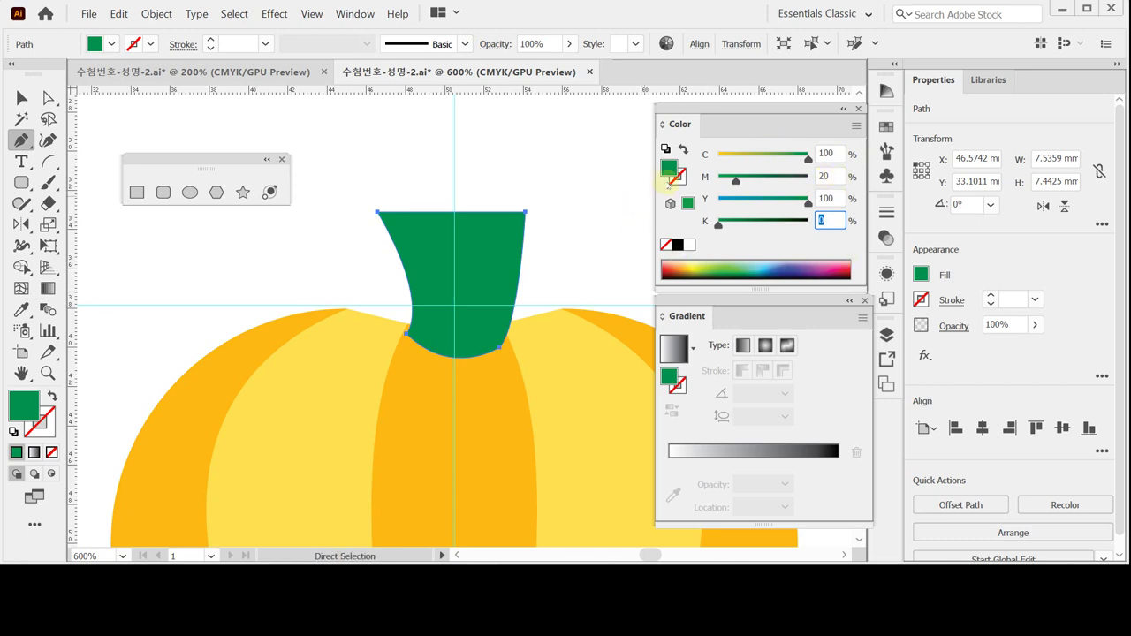
Step: Apply a linear gradient to the stem's fill, adding the green as a stop and removing the white stop
click(669, 171)
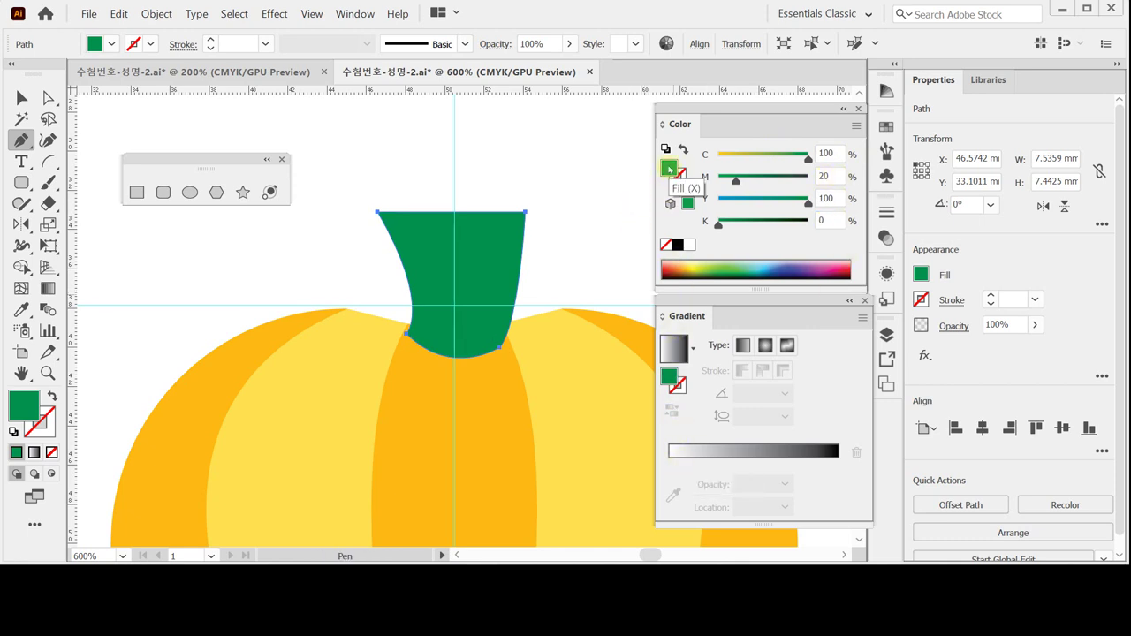
click(689, 464)
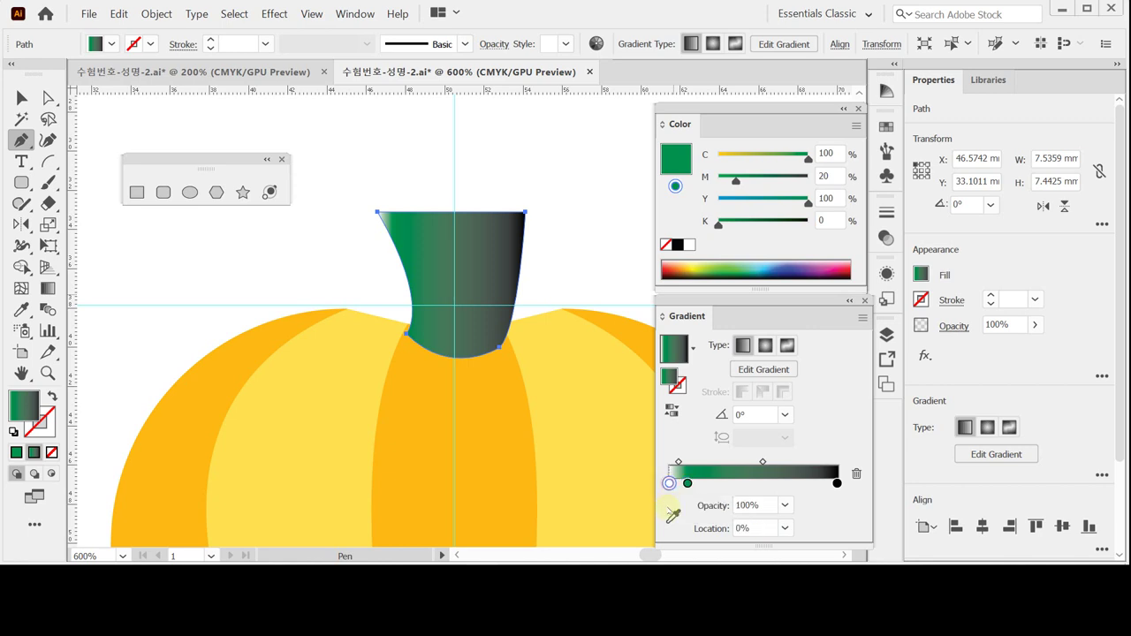
mouse_move(669, 483)
mouse_down()
mouse_move(700, 500)
mouse_move(690, 522)
mouse_move(686, 483)
mouse_move(676, 484)
mouse_up()
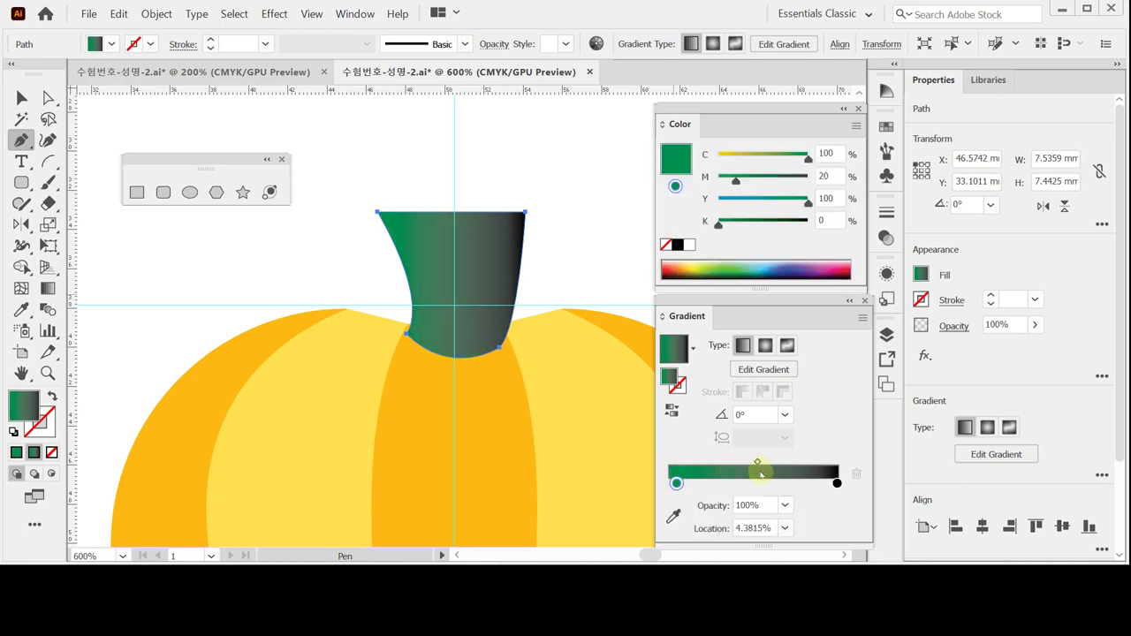
Step: Switch the color mode of the gradient's black end stop from grayscale to CMYK
click(837, 483)
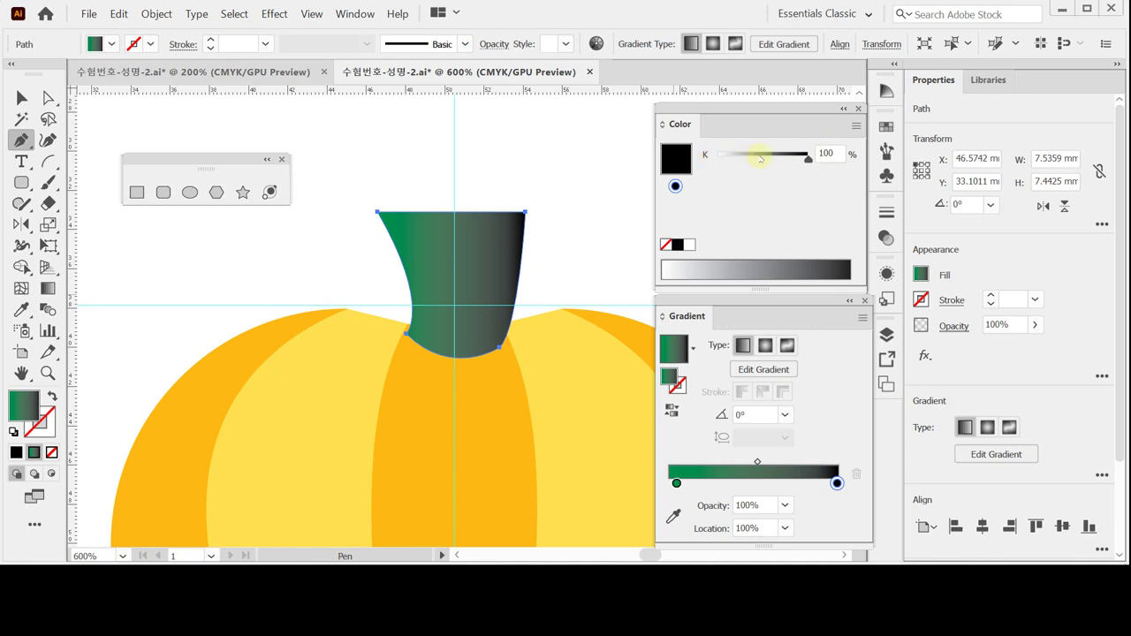
click(855, 128)
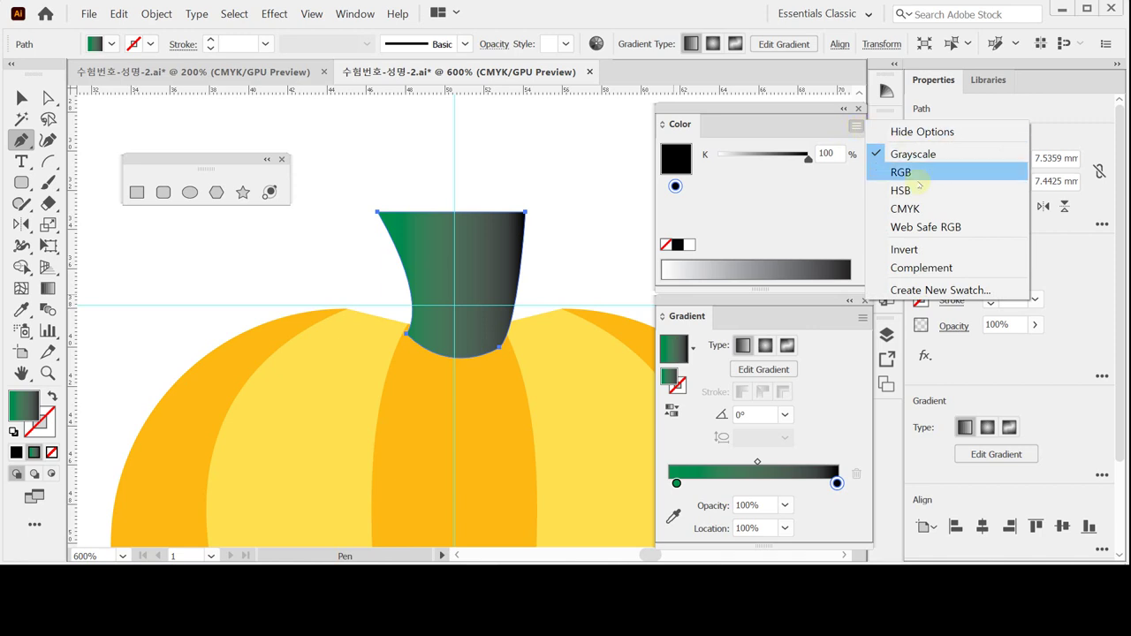
click(905, 209)
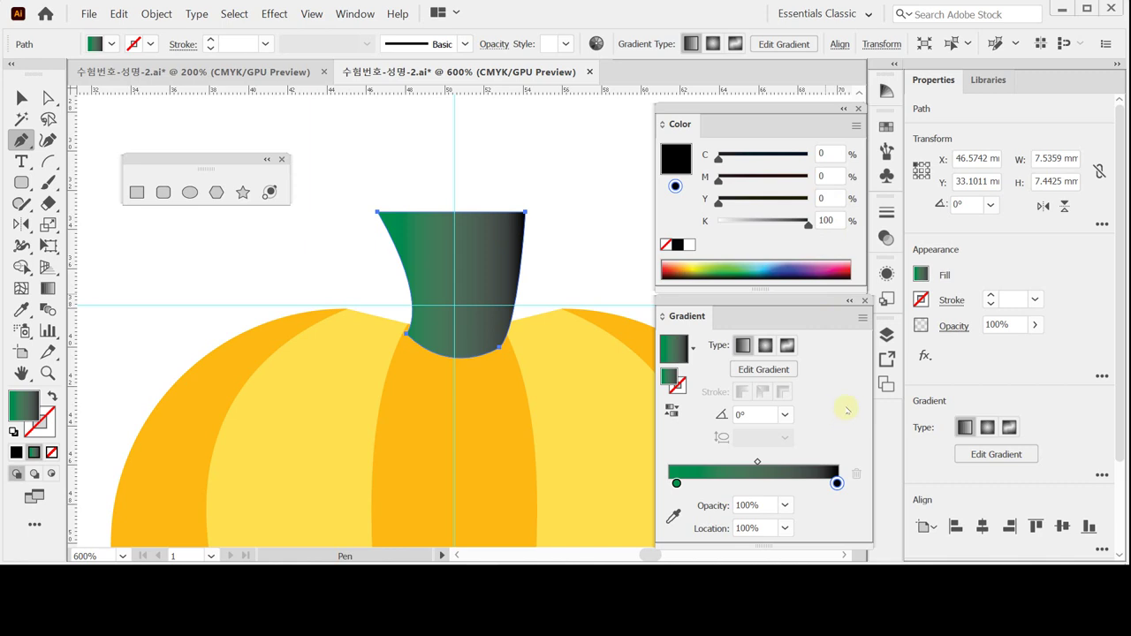
click(675, 483)
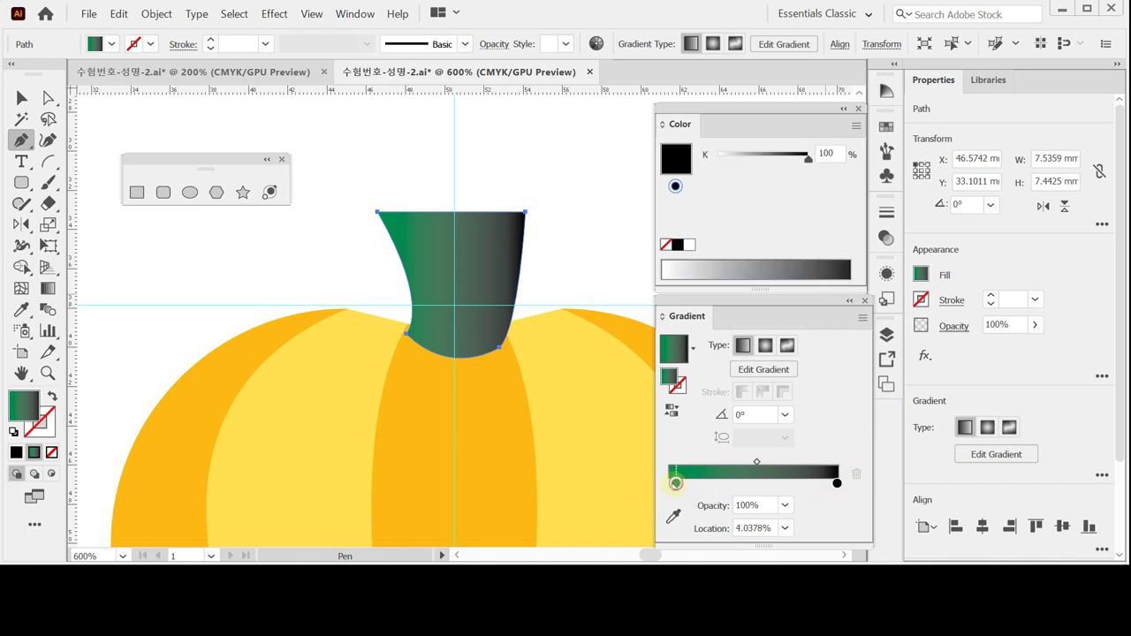
Step: Add a gradient stop at about 83% and set its color to C 10, M 0, Y 100, K 0
click(809, 483)
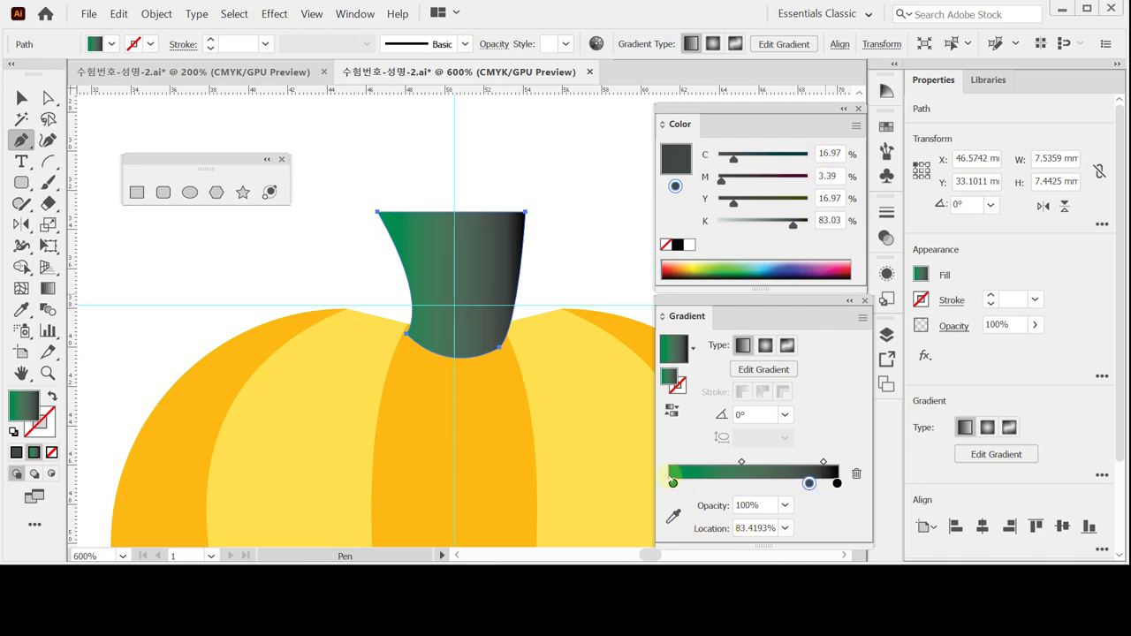
click(821, 153)
text(10)
key(Tab)
text(0)
key(Tab)
text(100)
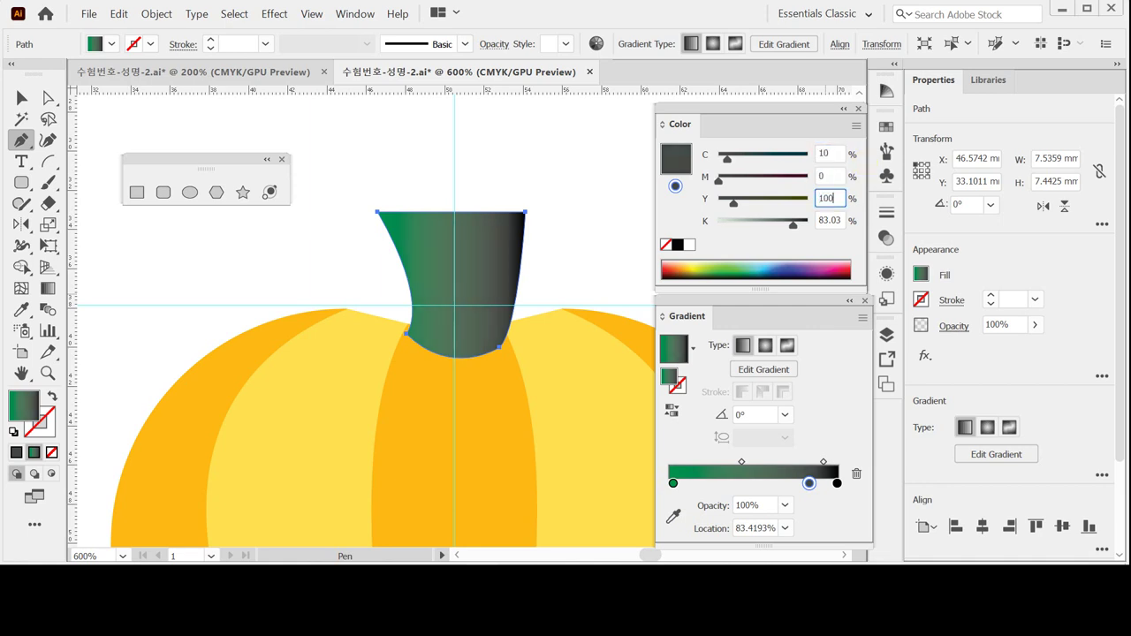
key(Tab)
text(0)
key(Tab)
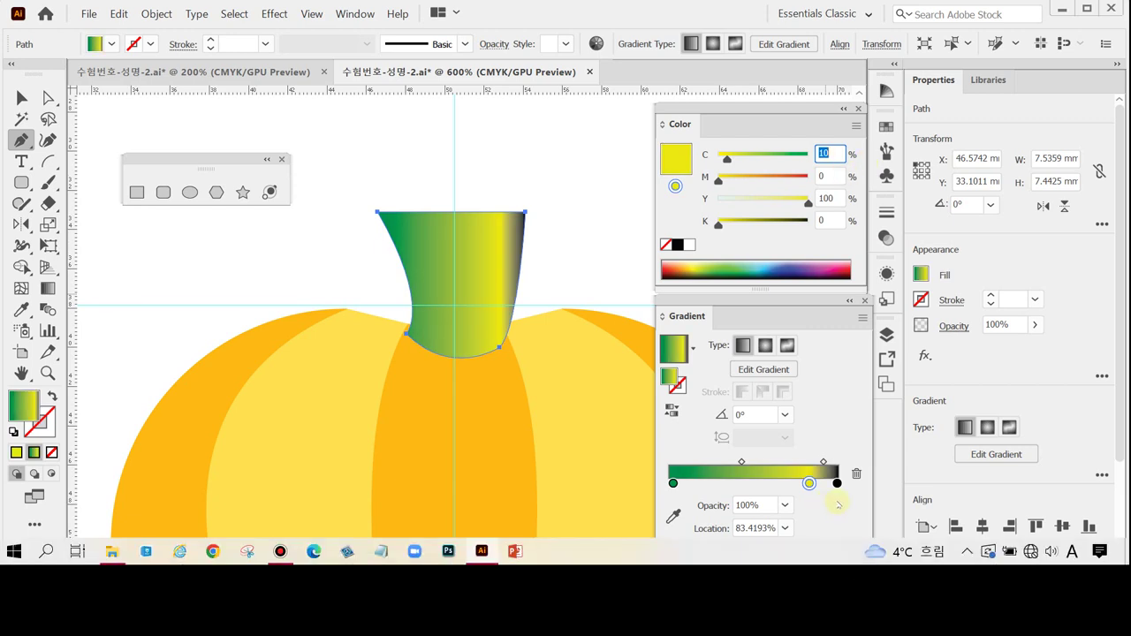
Step: Remove the gradient's black stop and move the yellow and green stops out to opposite ends of the gradient
drag(838, 484, 844, 505)
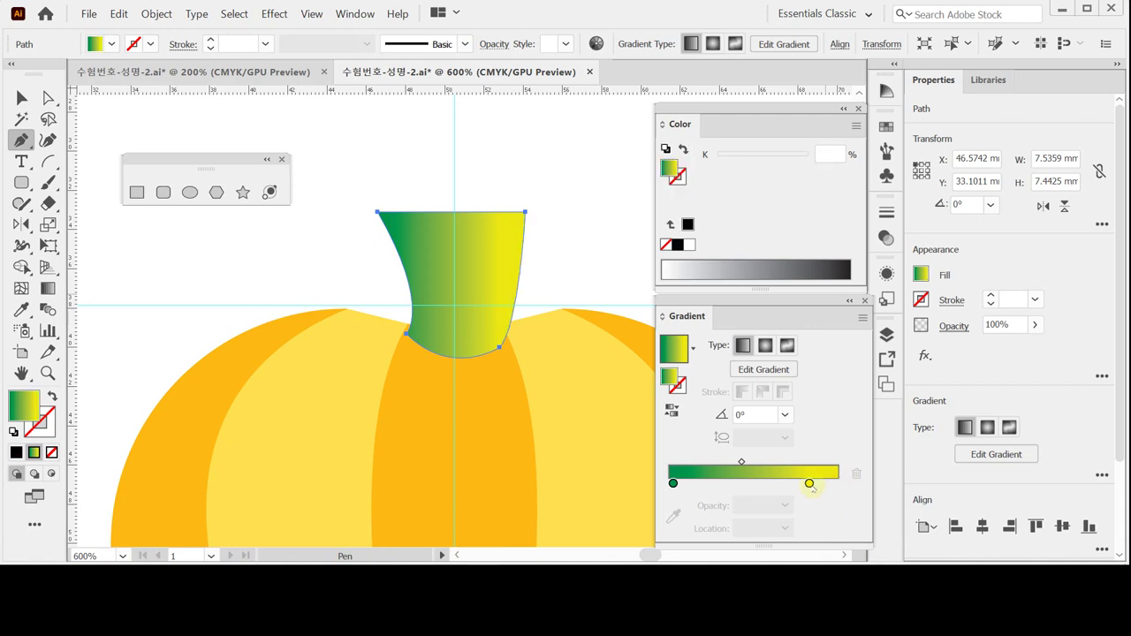
drag(809, 483, 870, 484)
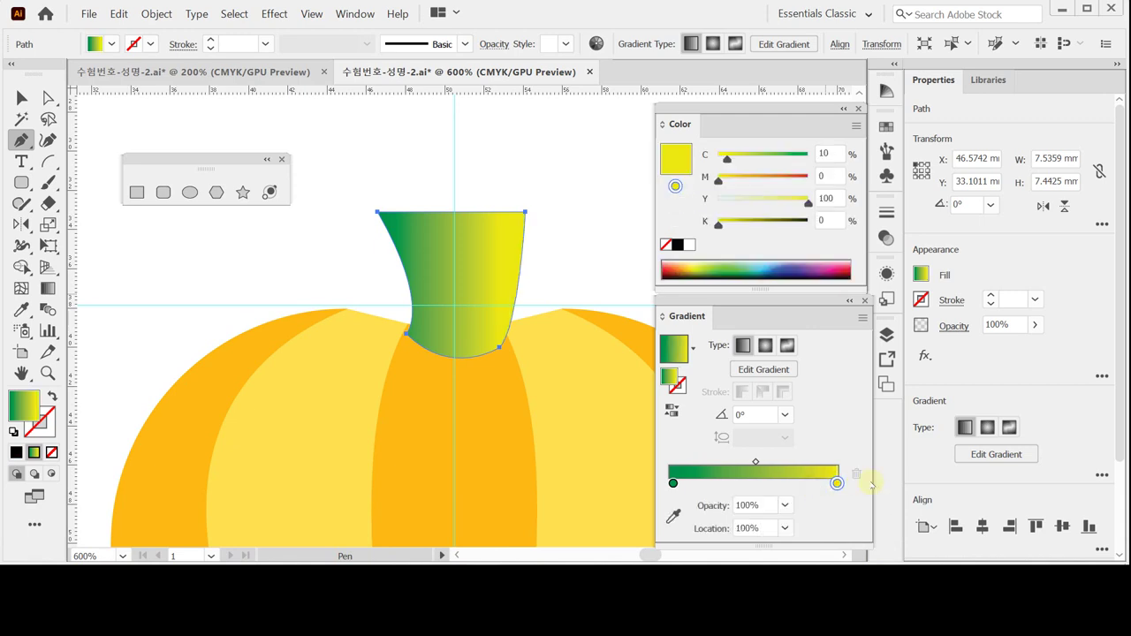
click(672, 484)
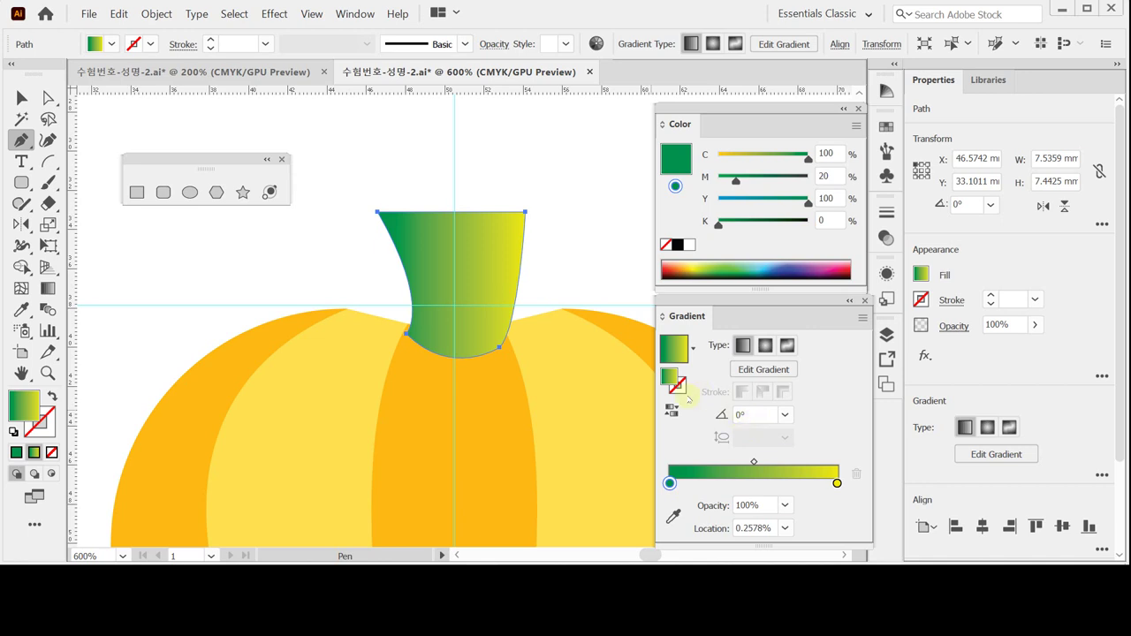
Step: Save the document and deselect the stem
key(ctrl)
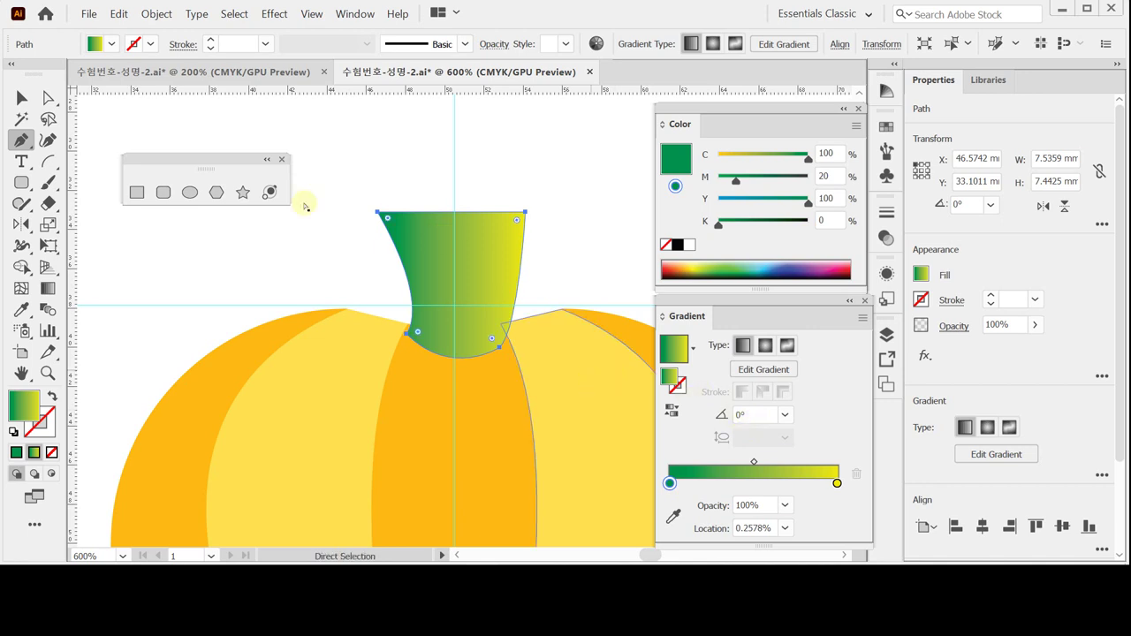
key(ctrl+s)
click(201, 245)
Step: Draw an ellipse about 7.54 × 2.88 mm over the stem's top edge, matching its width to the stem
click(190, 192)
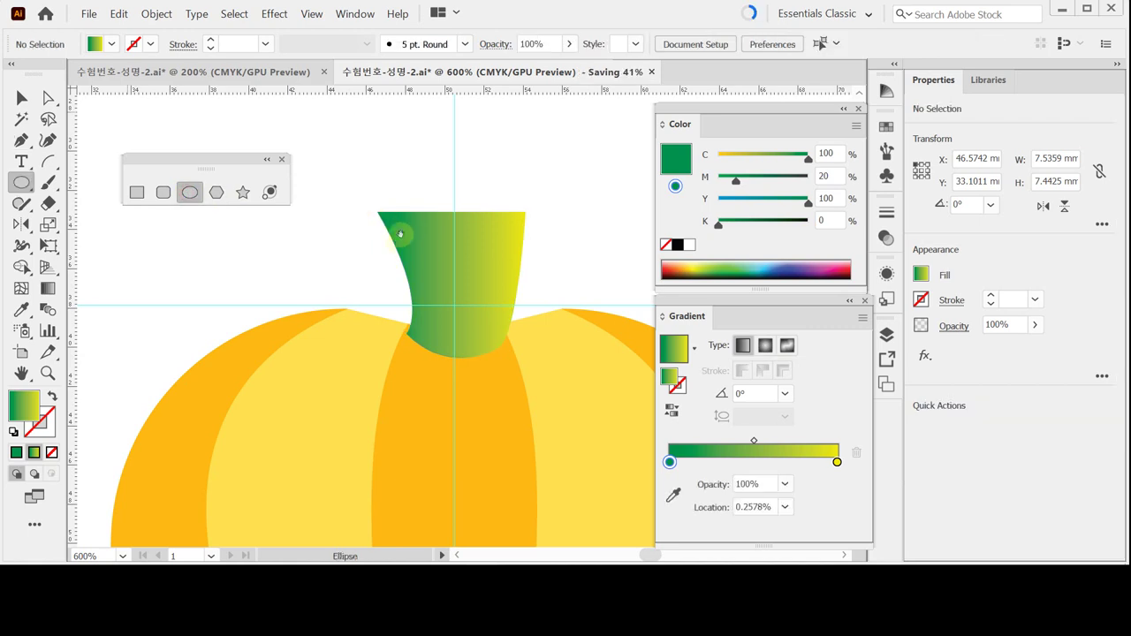
scroll(338, 260, up, 1)
scroll(339, 260, right, 1)
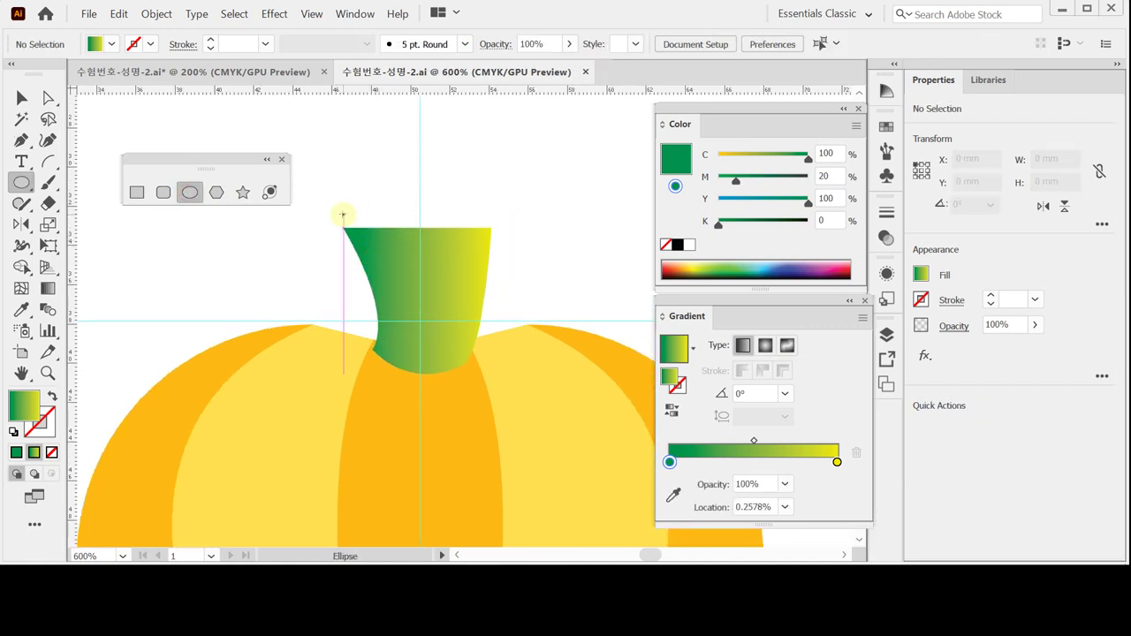
drag(344, 205, 492, 256)
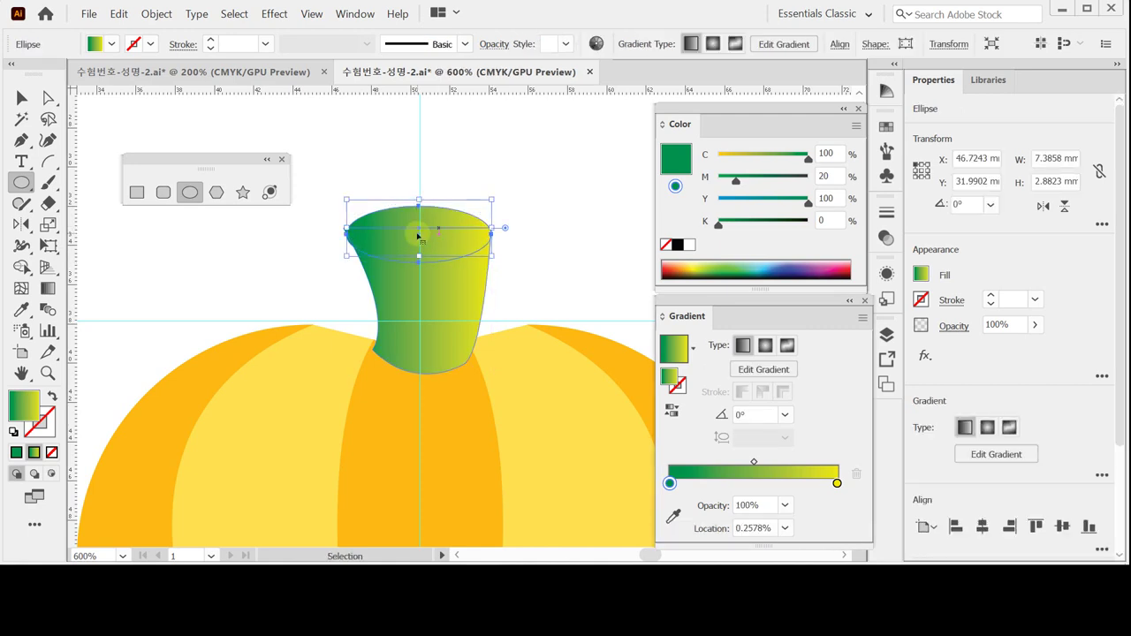
drag(418, 227, 414, 225)
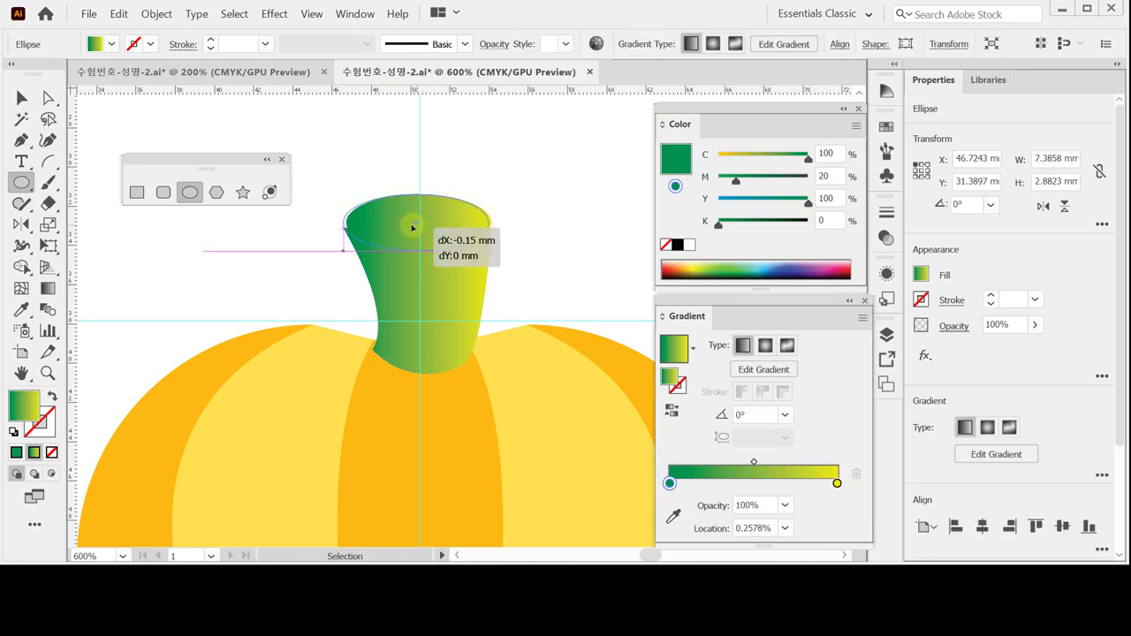
drag(488, 222, 491, 221)
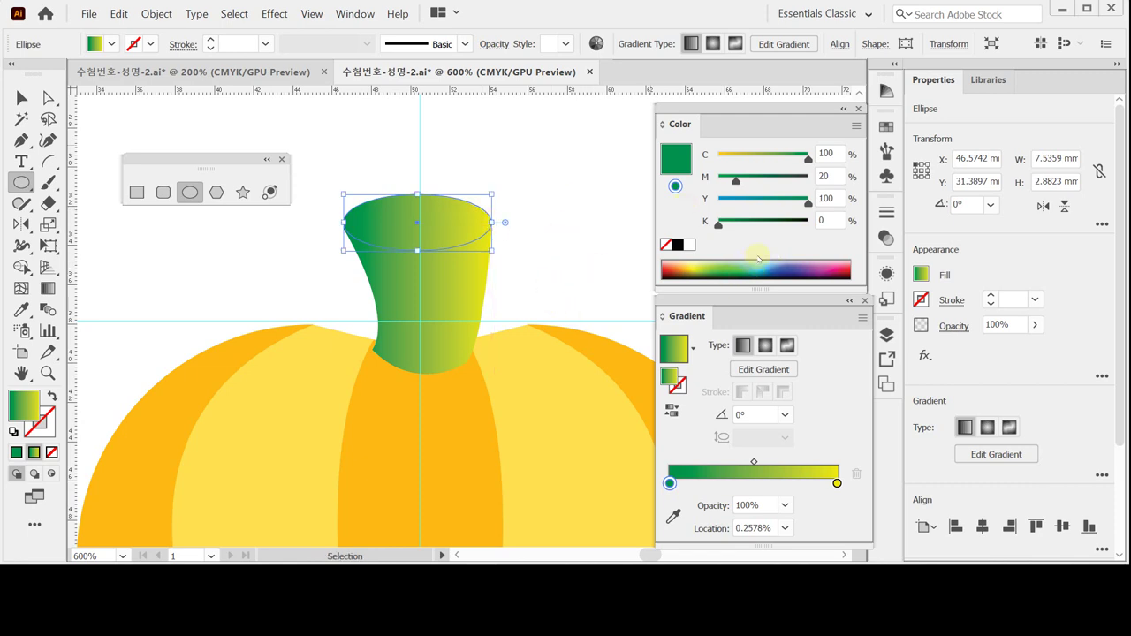
Step: Replace the ellipse's gradient with a solid white fill and remove its stroke
click(826, 153)
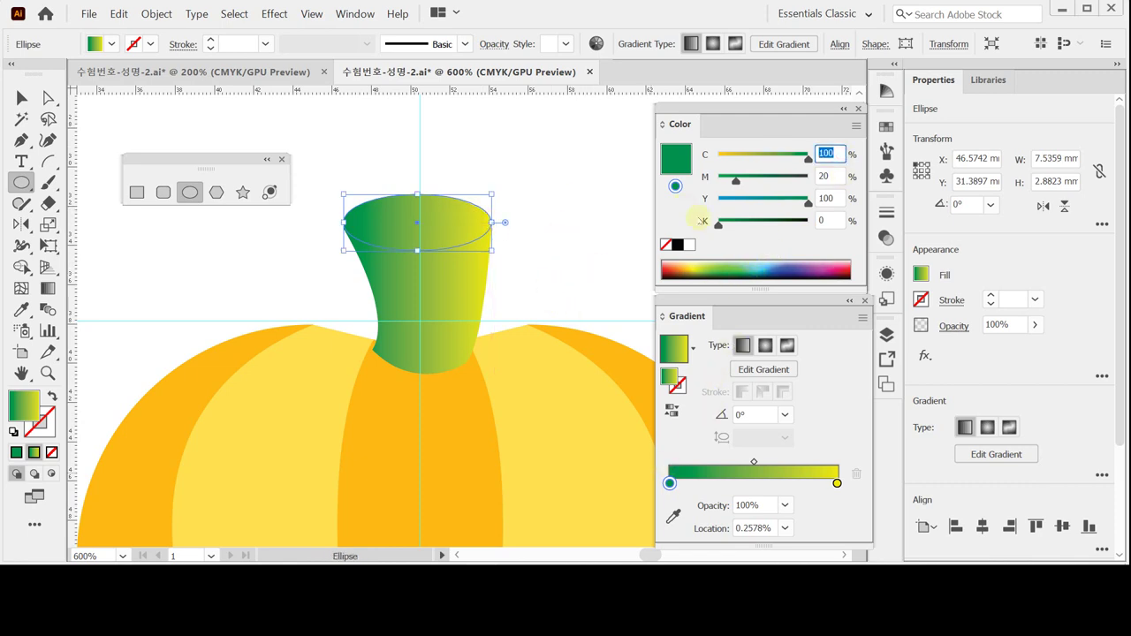
click(688, 245)
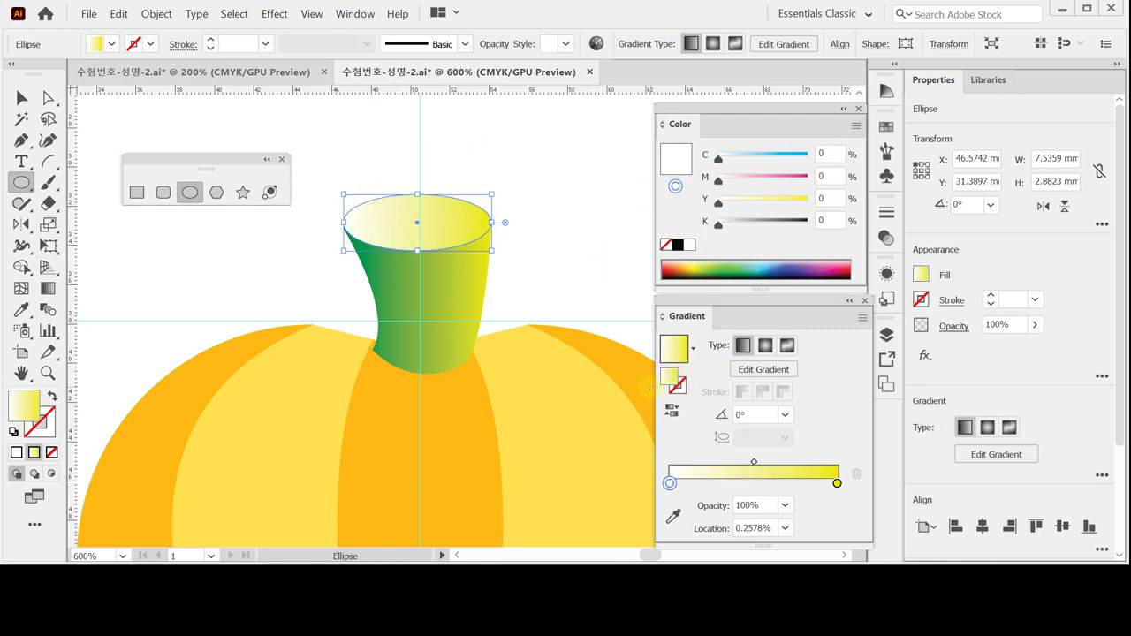
click(13, 433)
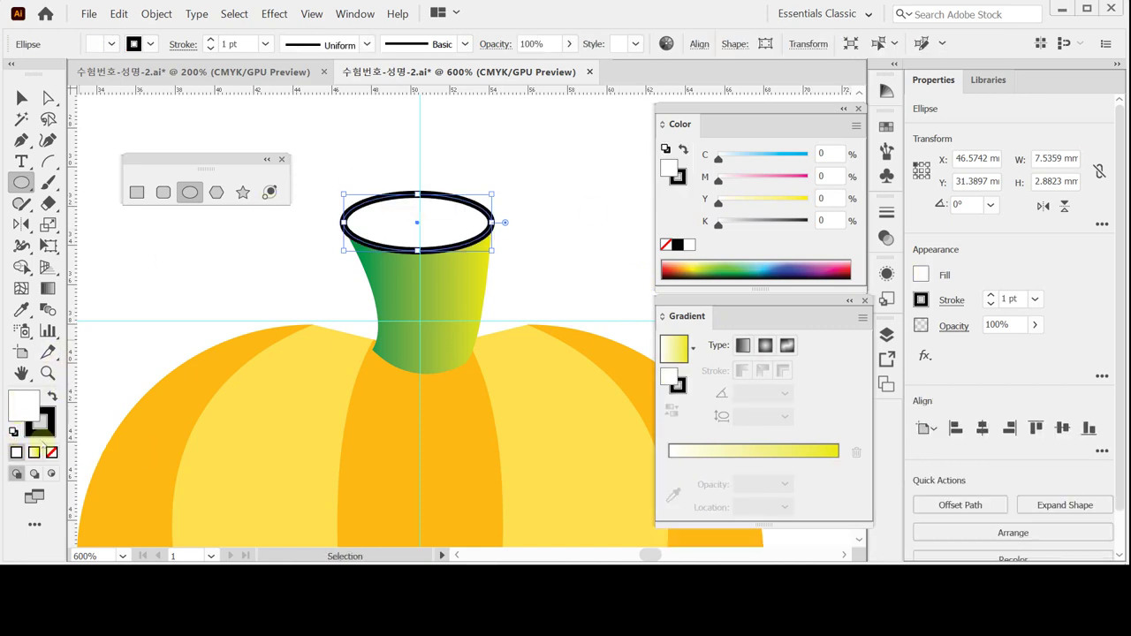
click(41, 424)
click(51, 452)
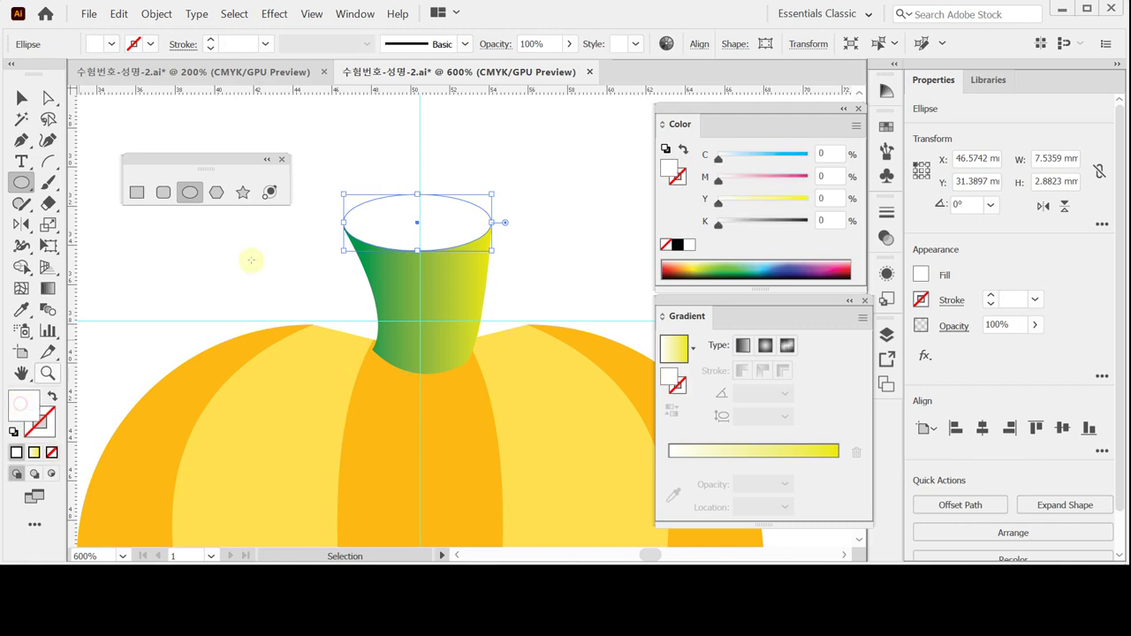
Step: Set the ellipse's fill color to C 80, M 30, Y 100, K 20
click(837, 156)
text(80)
key(Tab)
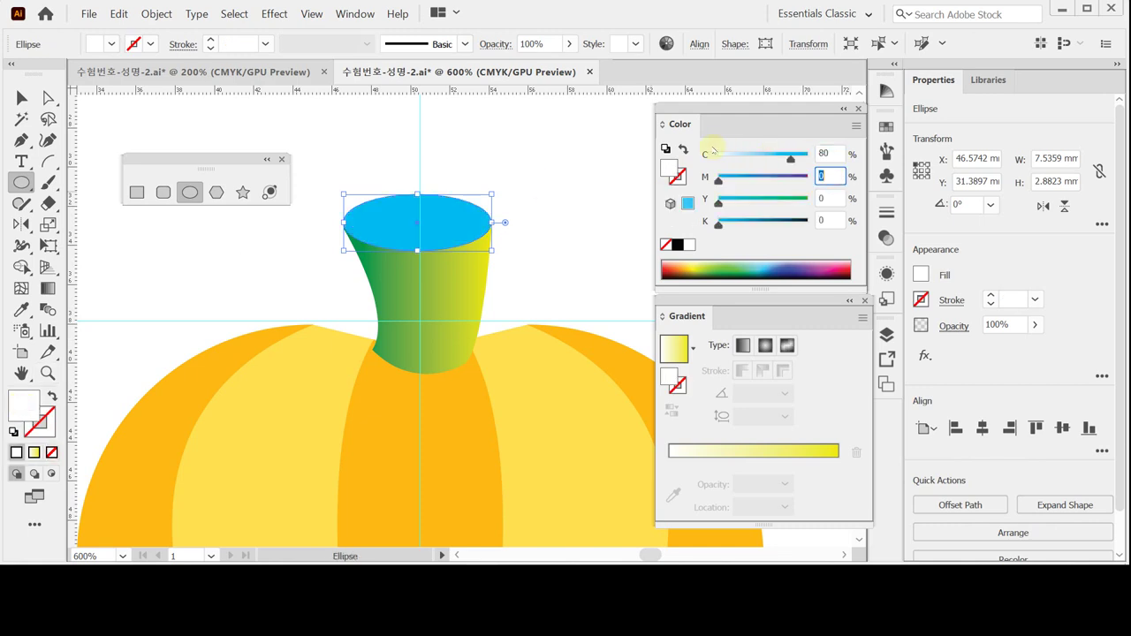
text(30)
key(Tab)
text(1)
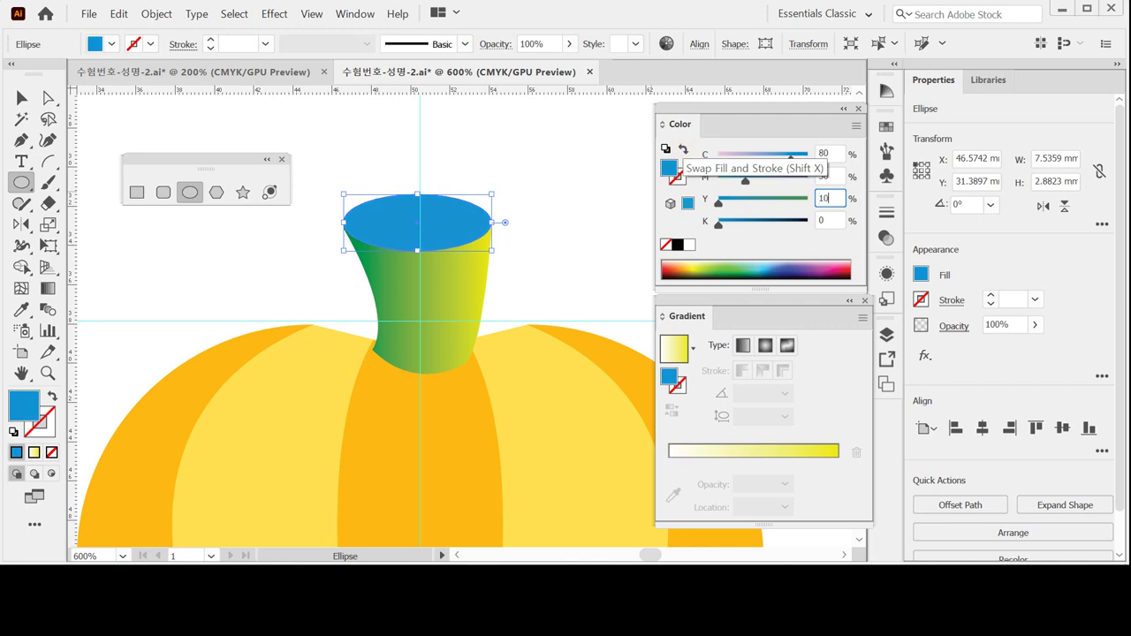
text(00)
key(Tab)
text(100)
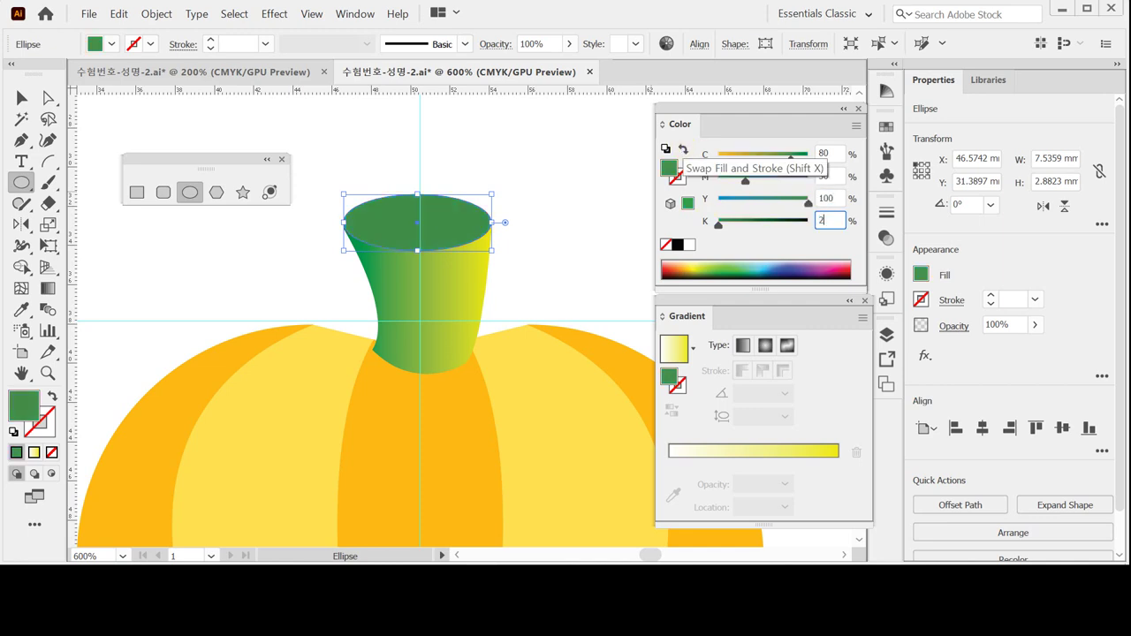
key(Return)
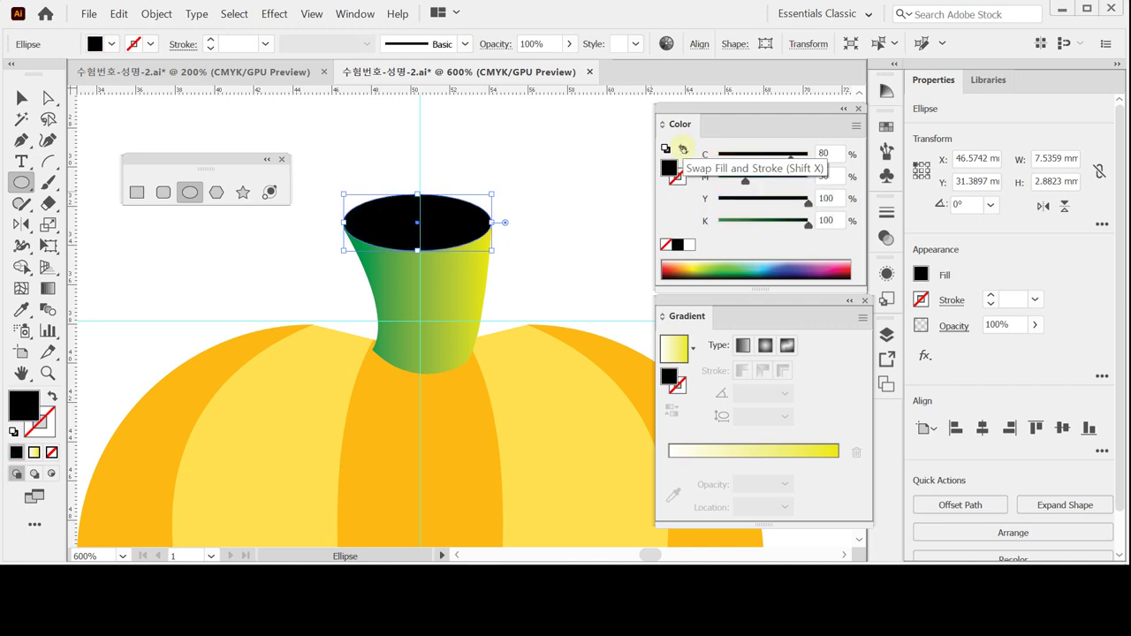
click(830, 220)
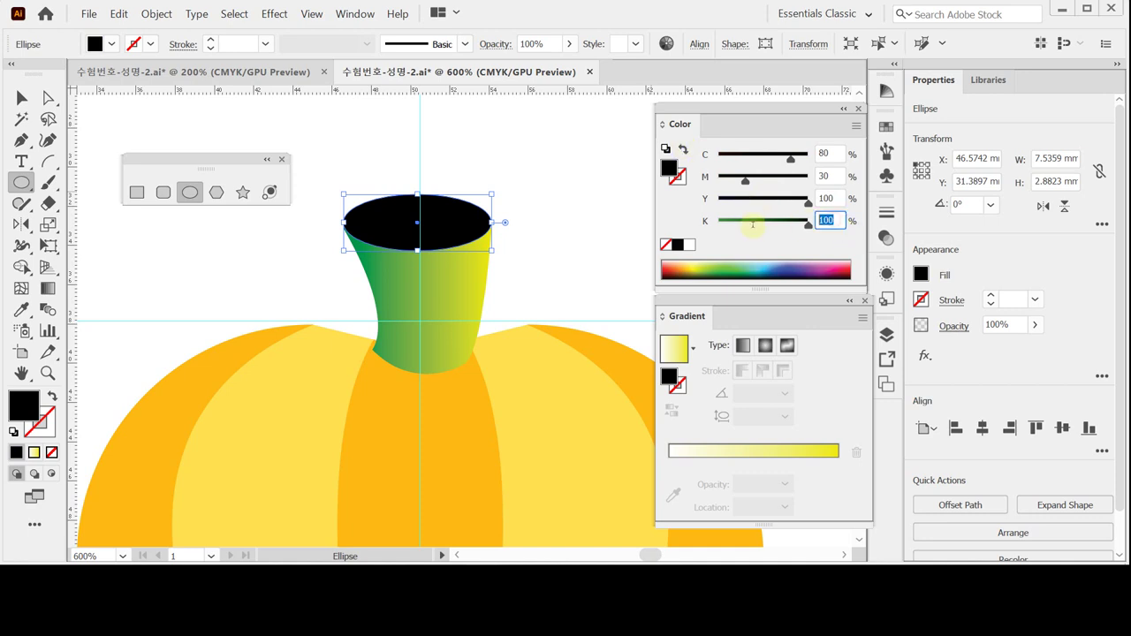
text(20)
key(Return)
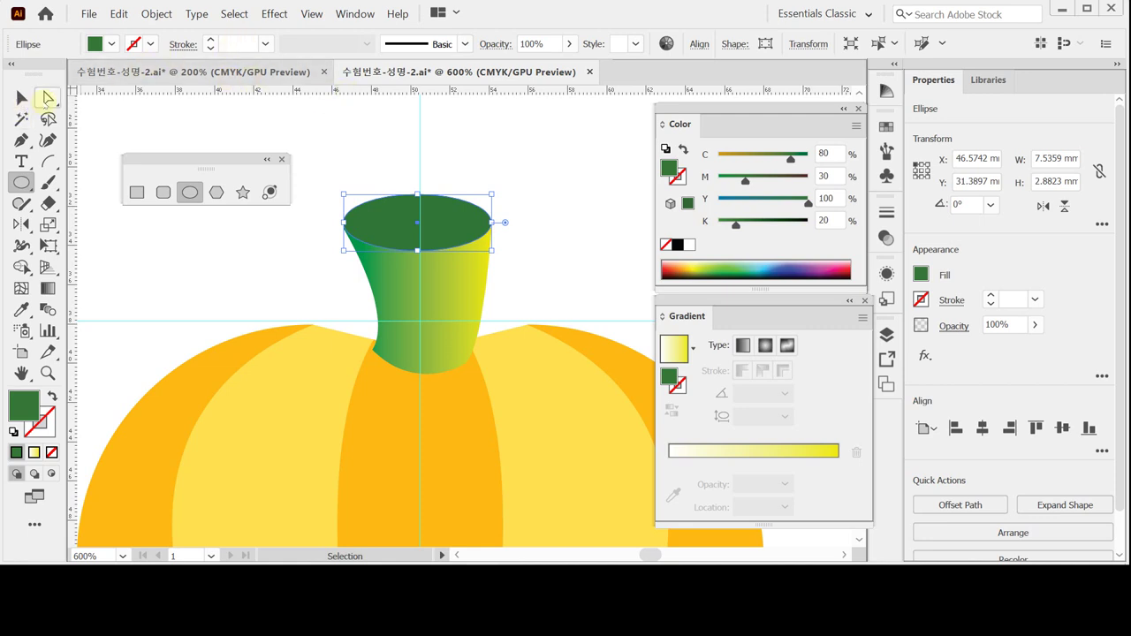
Step: Move the ellipse's lowest anchor point to the right, to about X 52.2 mm, Y 34.4 mm, making the stem top asymmetrical
click(48, 97)
click(417, 251)
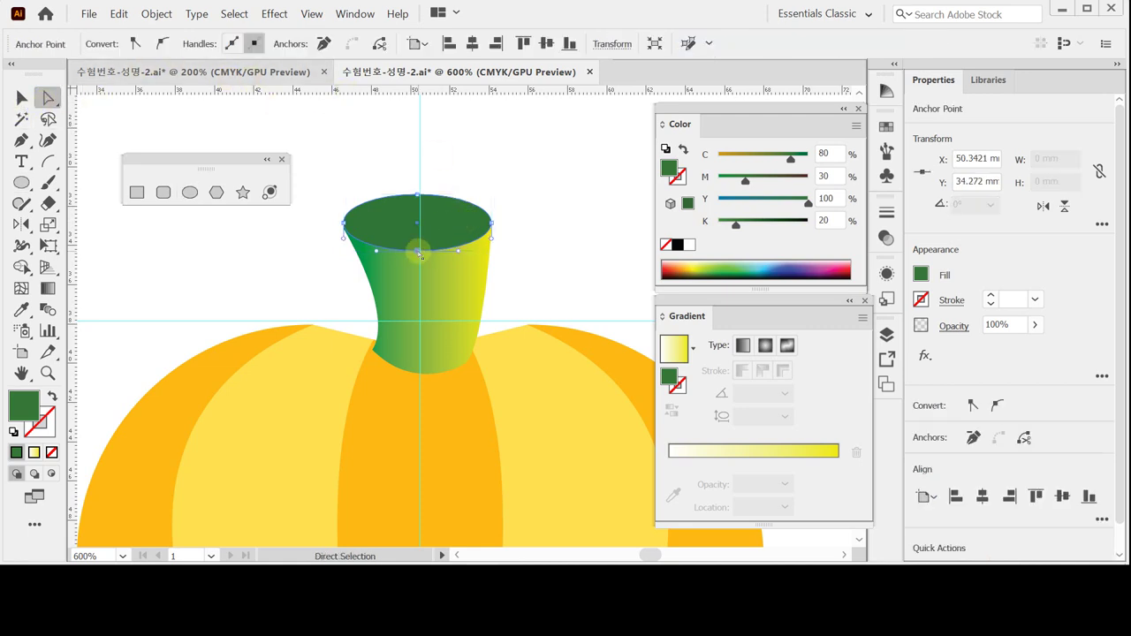
drag(420, 254, 453, 256)
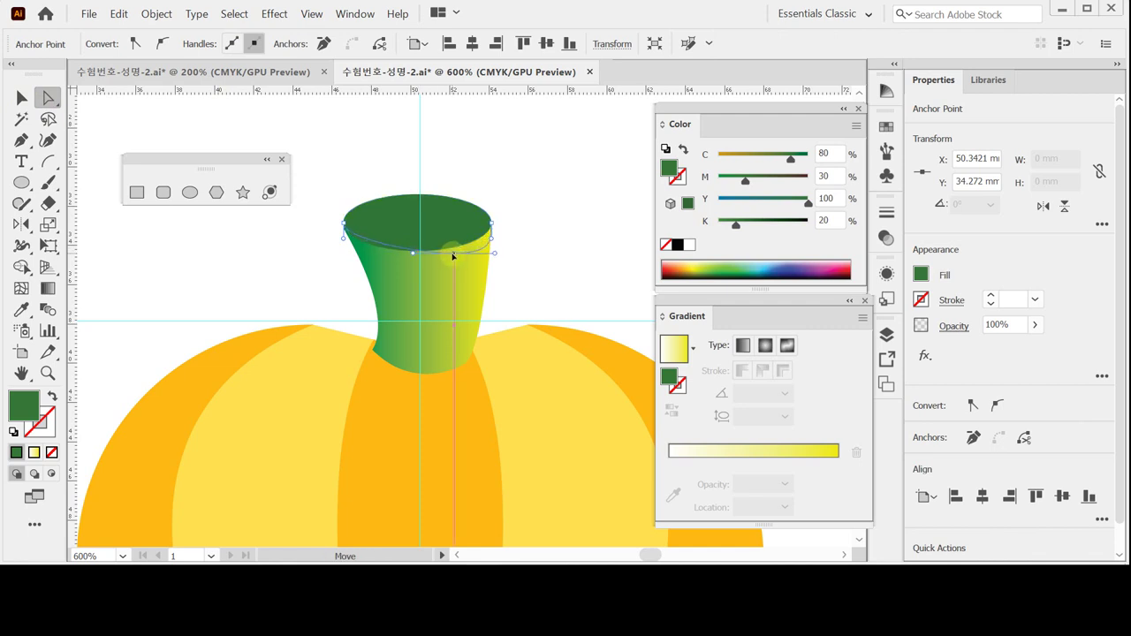
drag(453, 256, 454, 256)
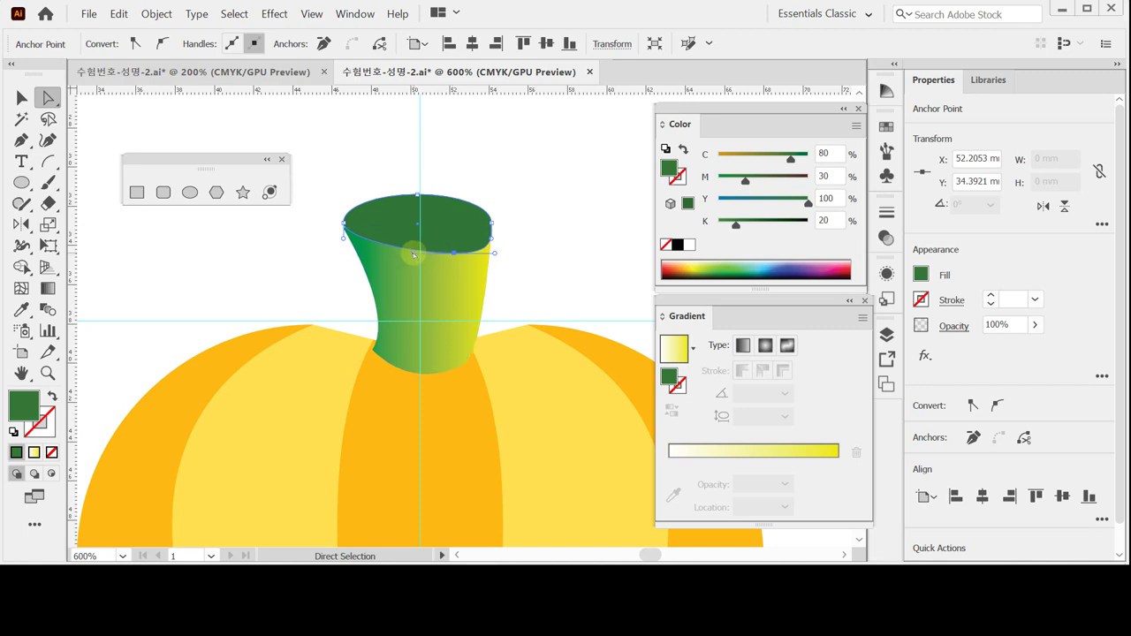
click(413, 255)
click(480, 160)
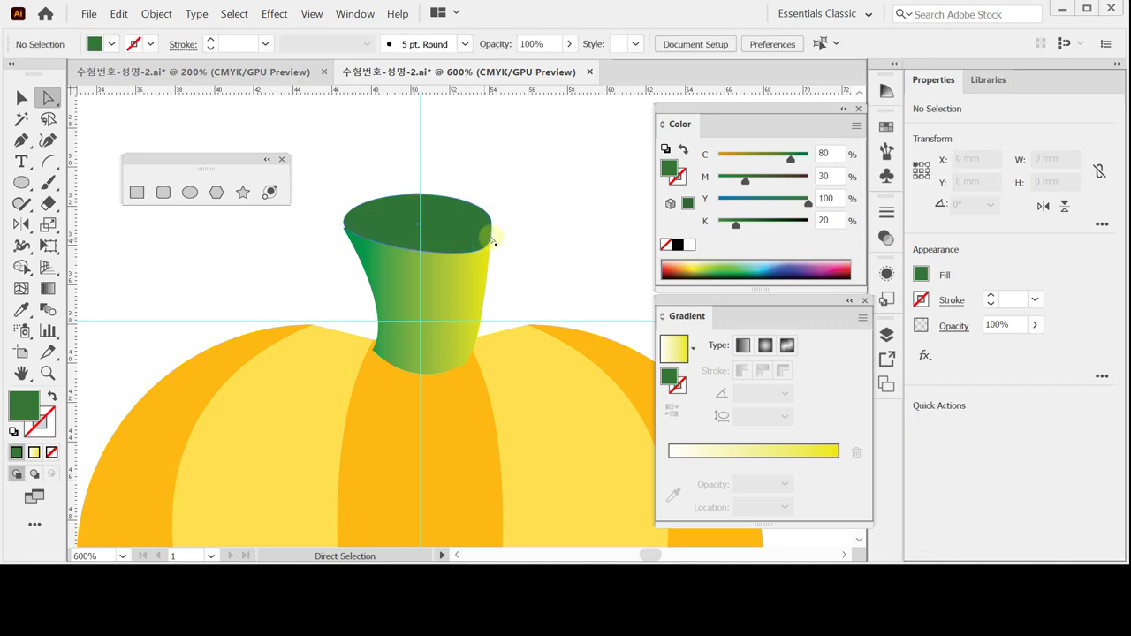
Step: Fine-tune the curve handle of the stem top's lower anchor point to follow the stem's edge, and save the document
click(500, 249)
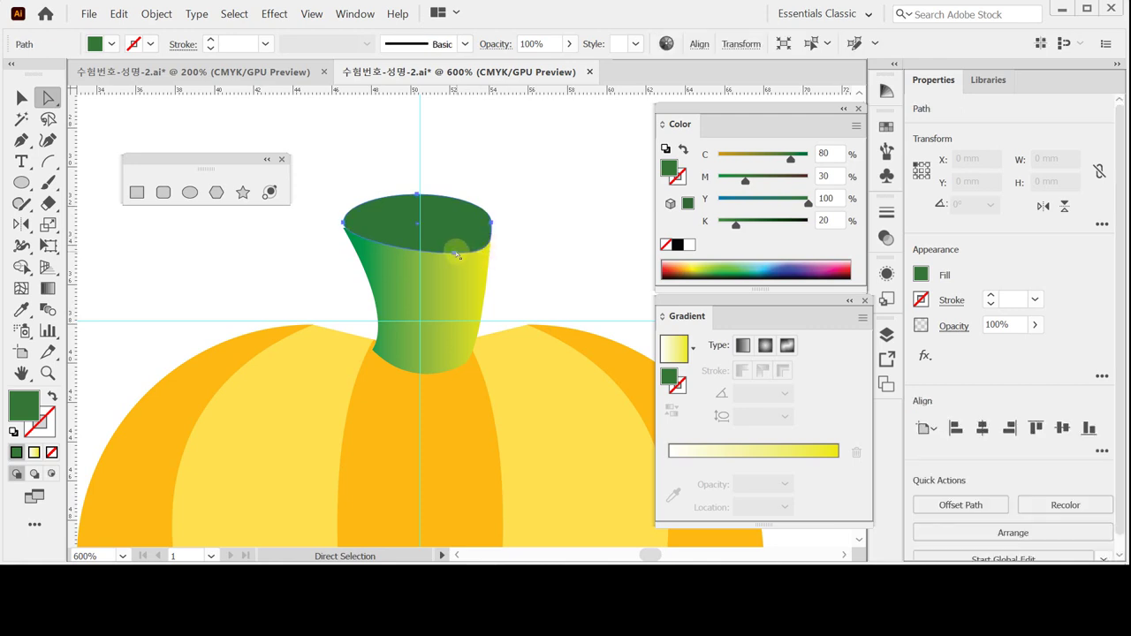
click(491, 253)
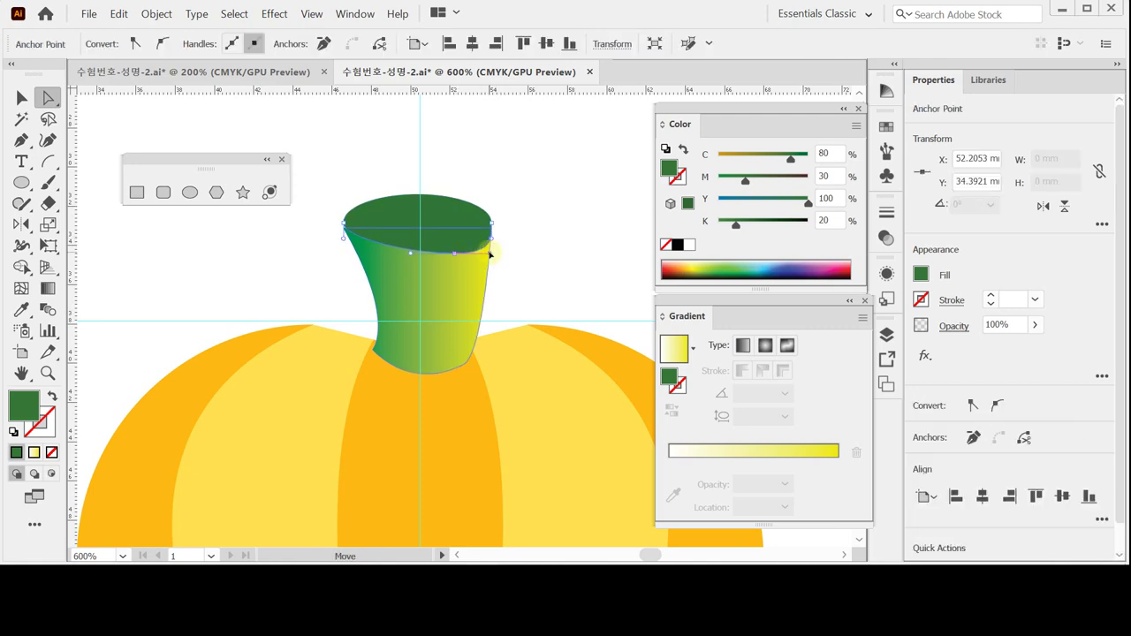
key(ctrl)
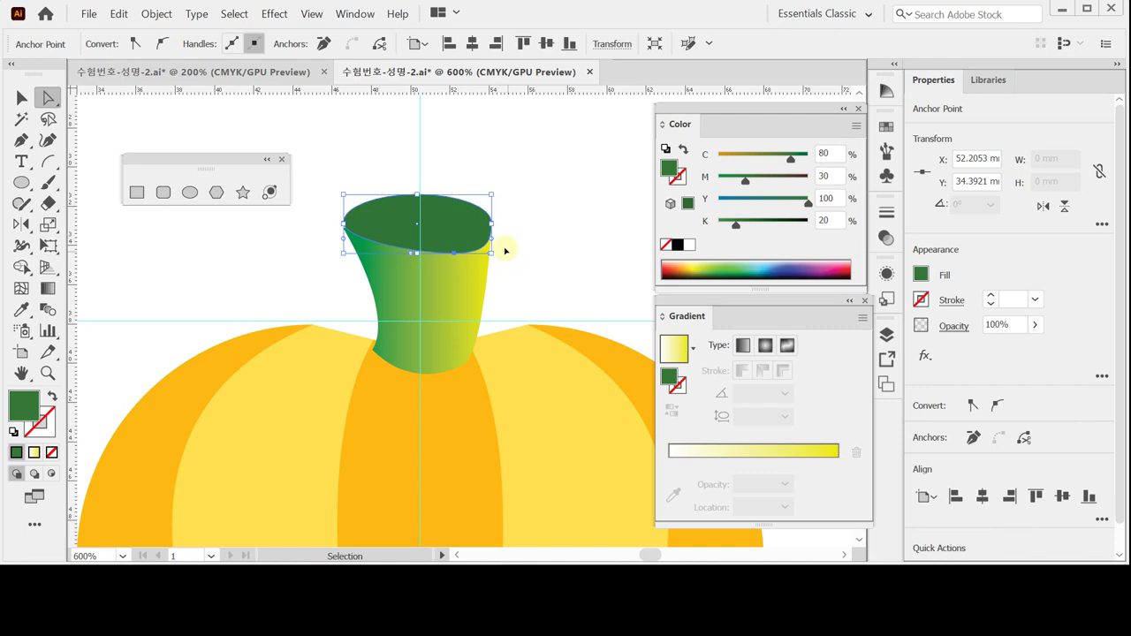
key(ctrl+s)
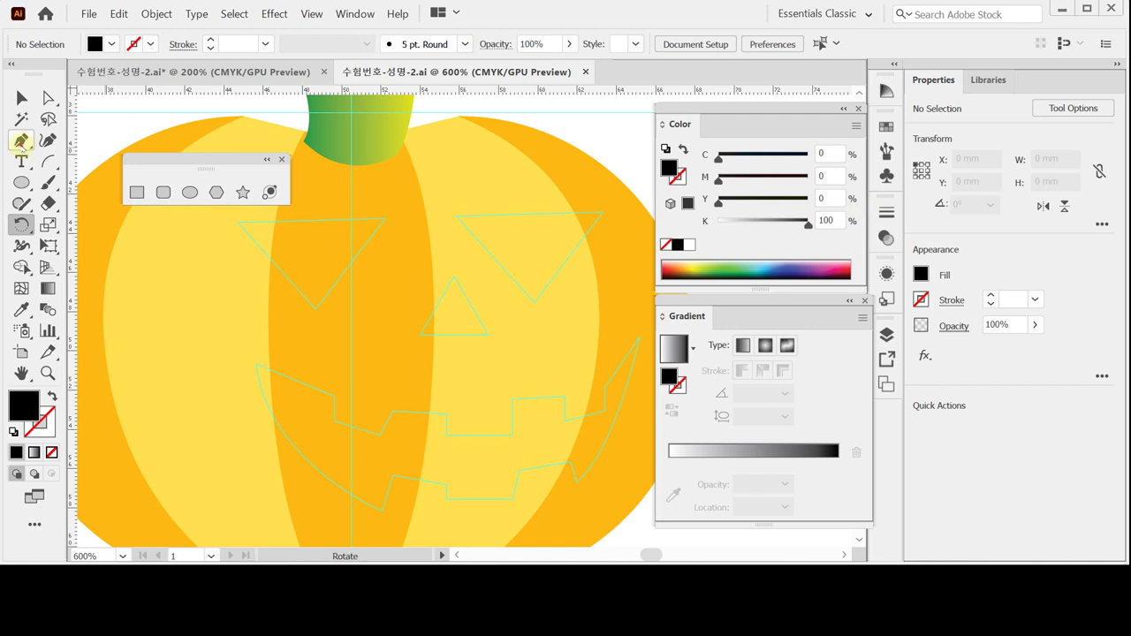
Step: Trace the pumpkin's left eye guide with the Pen tool as a closed black triangle
click(21, 140)
scroll(279, 265, right, 1)
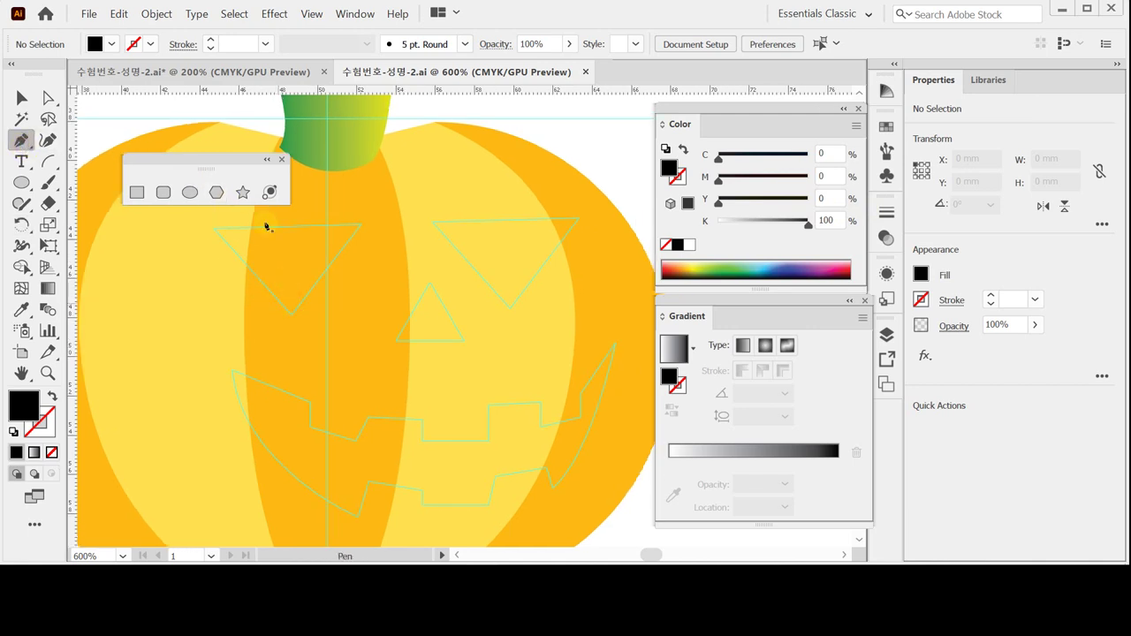
click(213, 229)
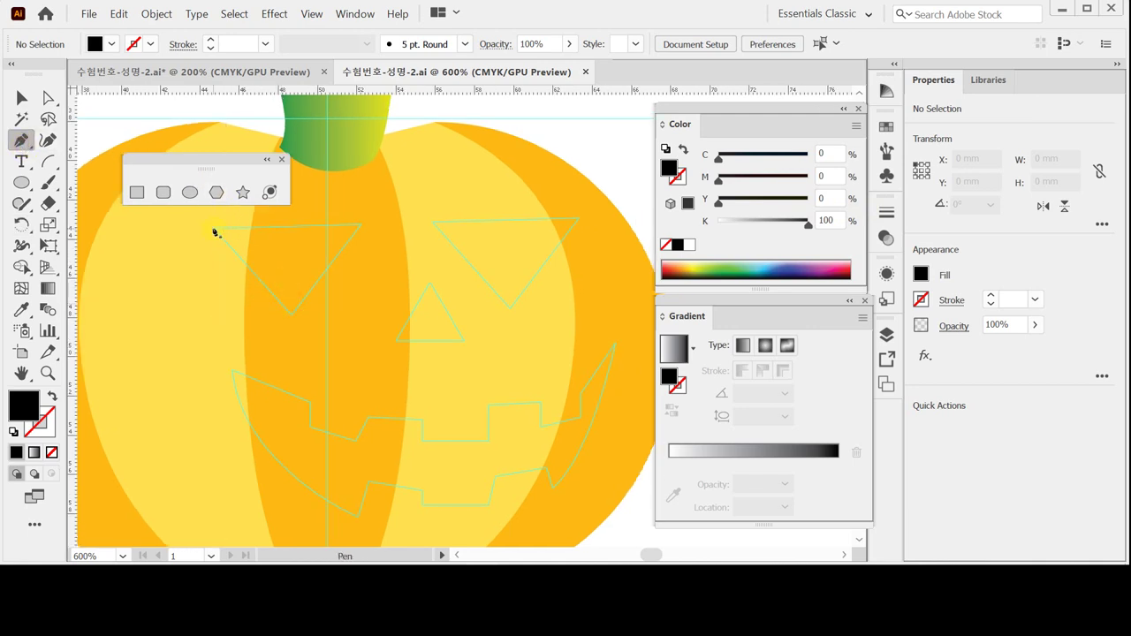
click(291, 315)
click(361, 226)
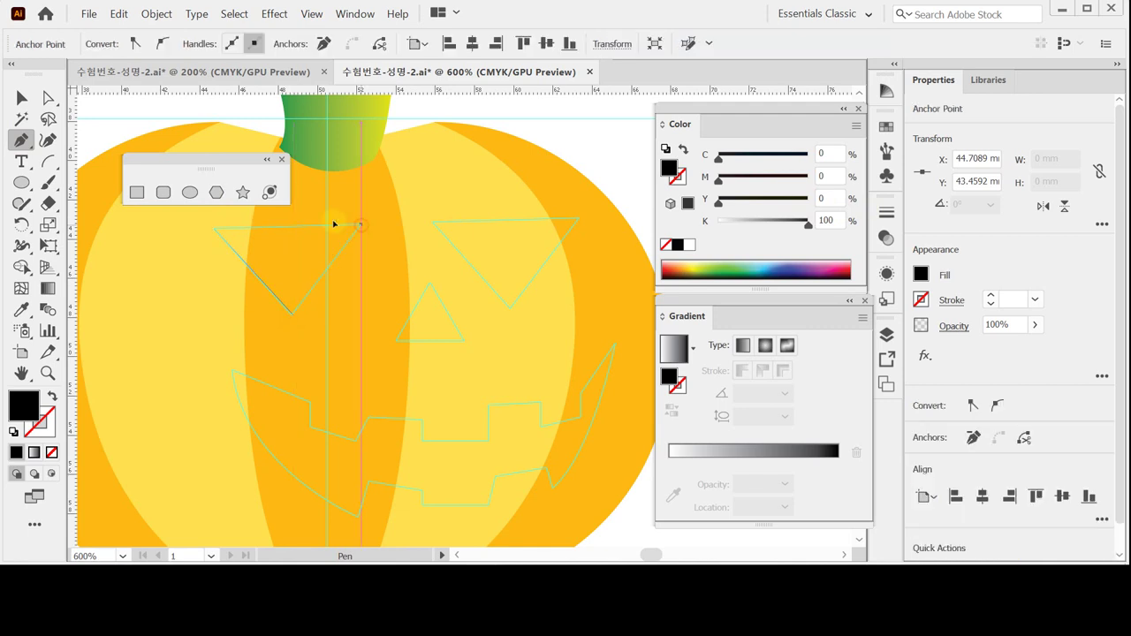
click(213, 229)
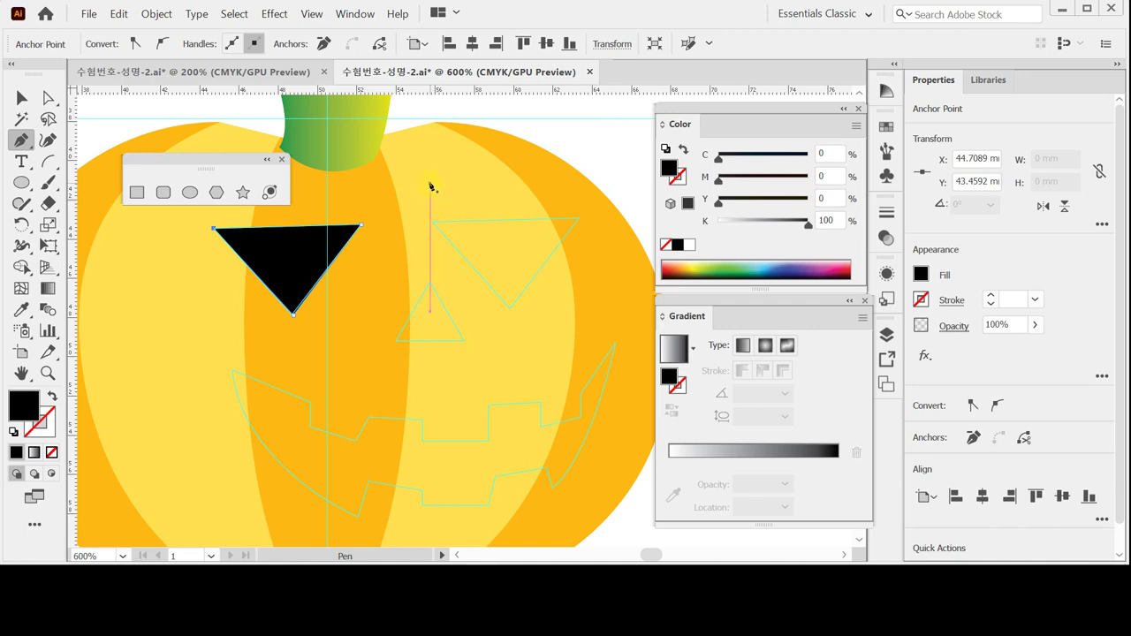
Step: Trace the right eye guide as a second closed black triangle
click(432, 224)
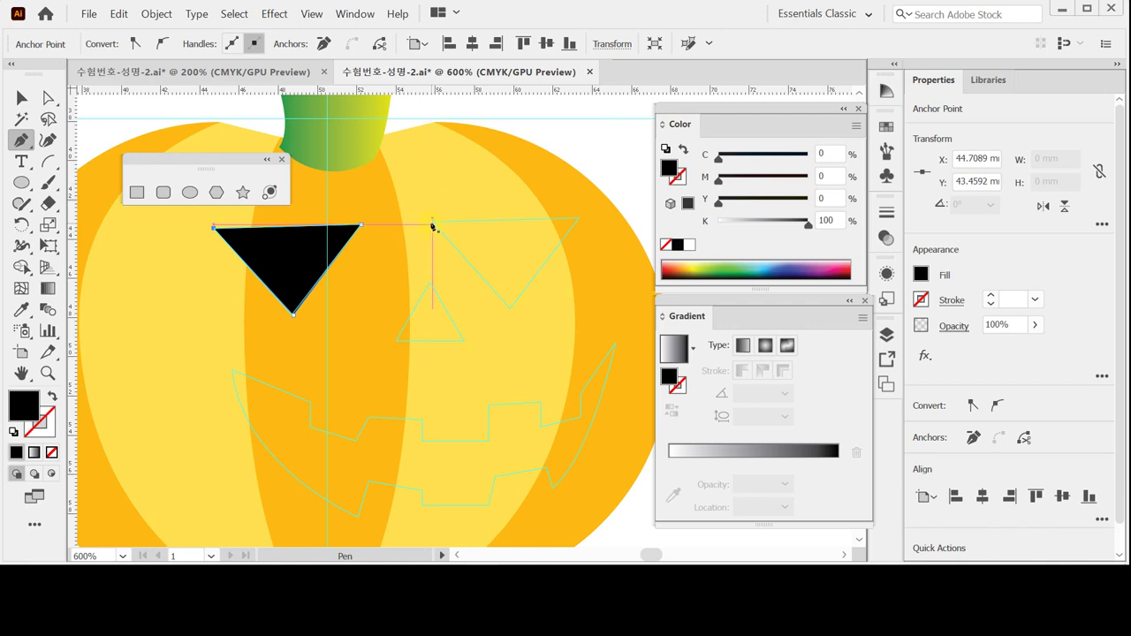
click(510, 314)
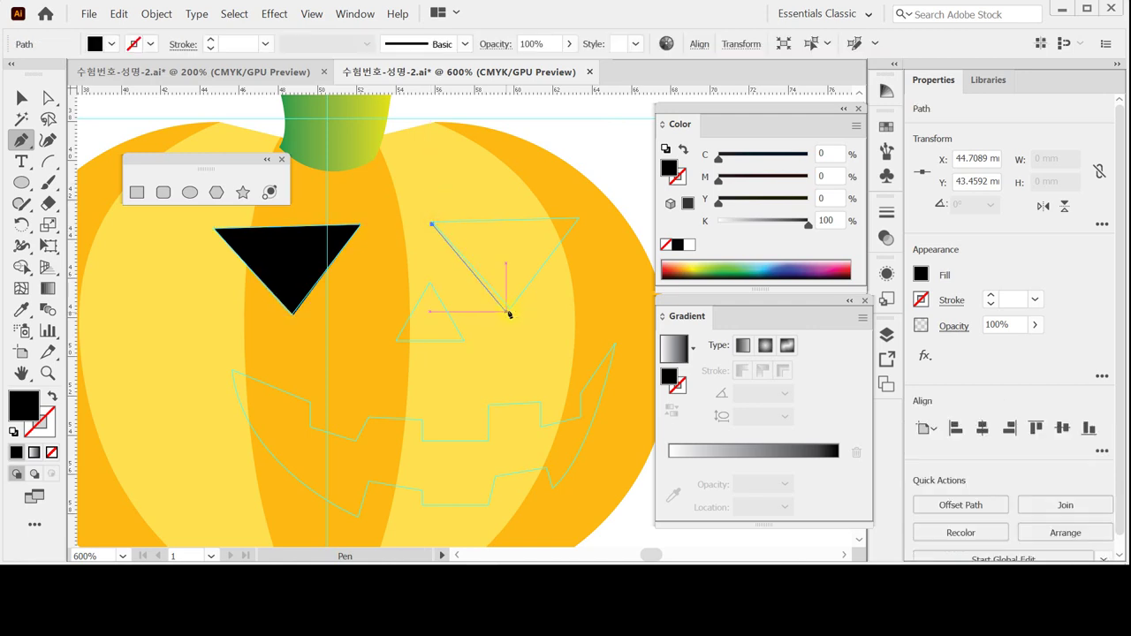
click(576, 219)
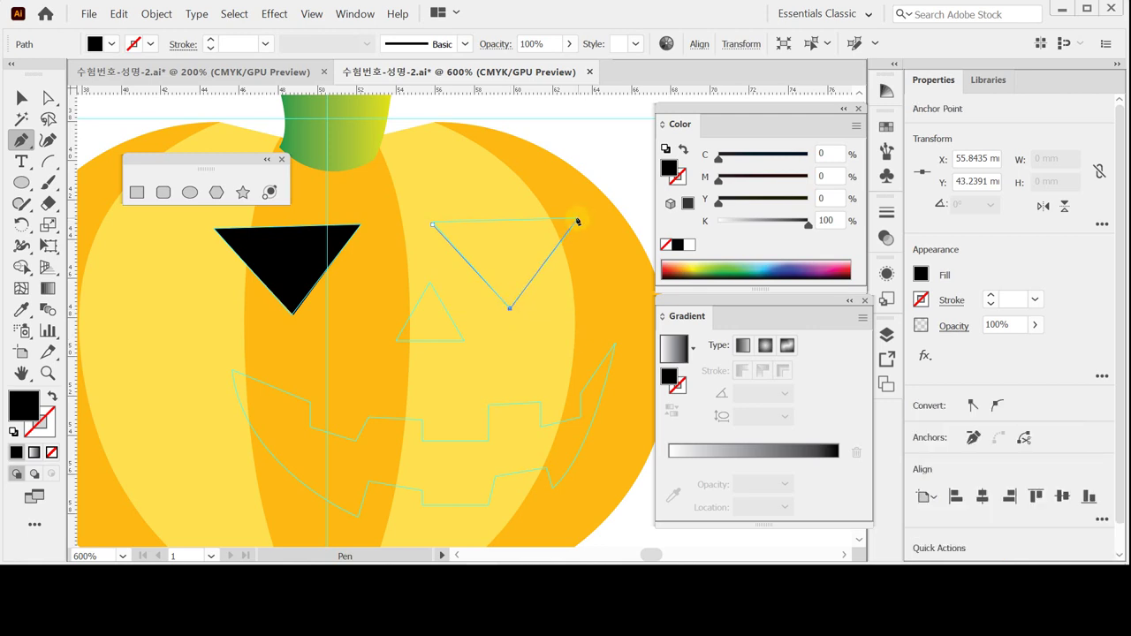
click(433, 225)
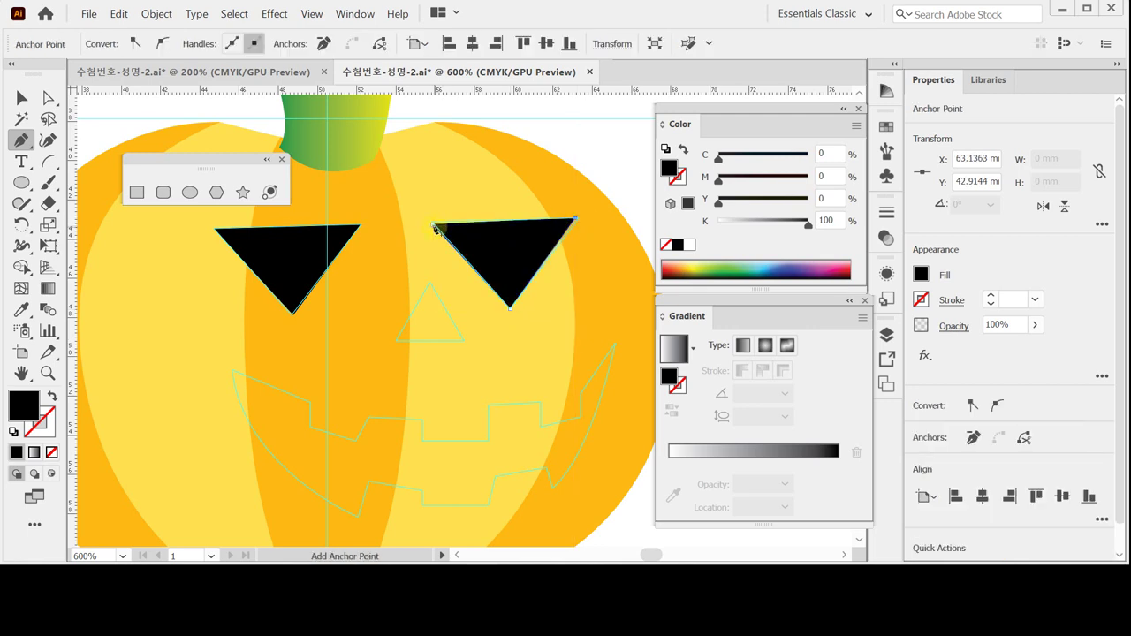
click(433, 225)
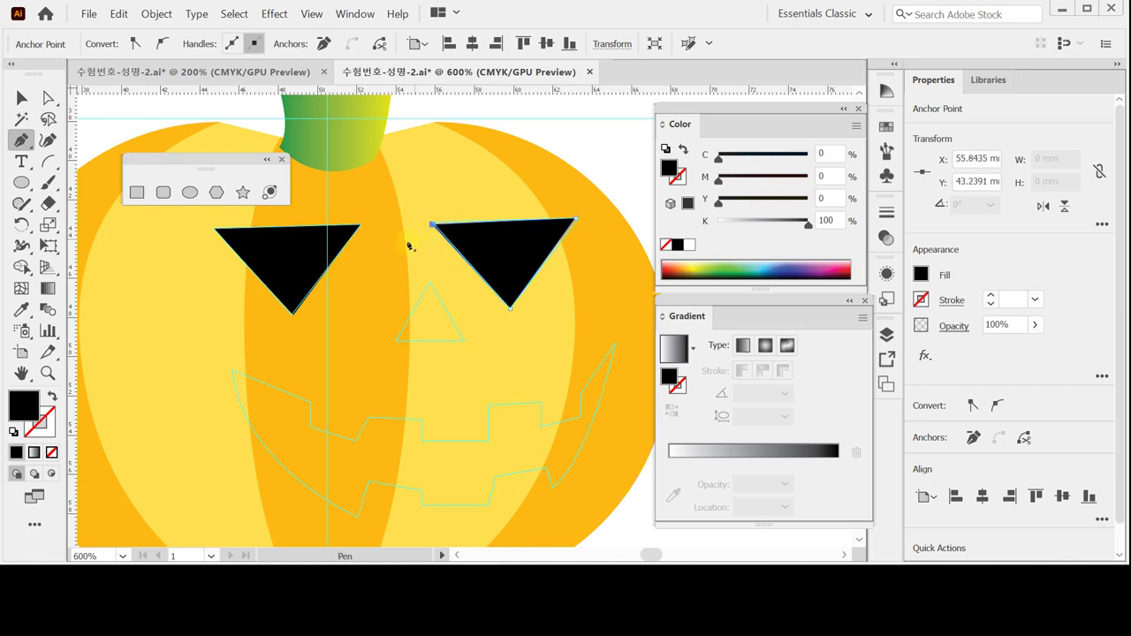
Step: Trace the small nose guide between the eyes and mouth as a closed black triangle
click(427, 284)
click(397, 343)
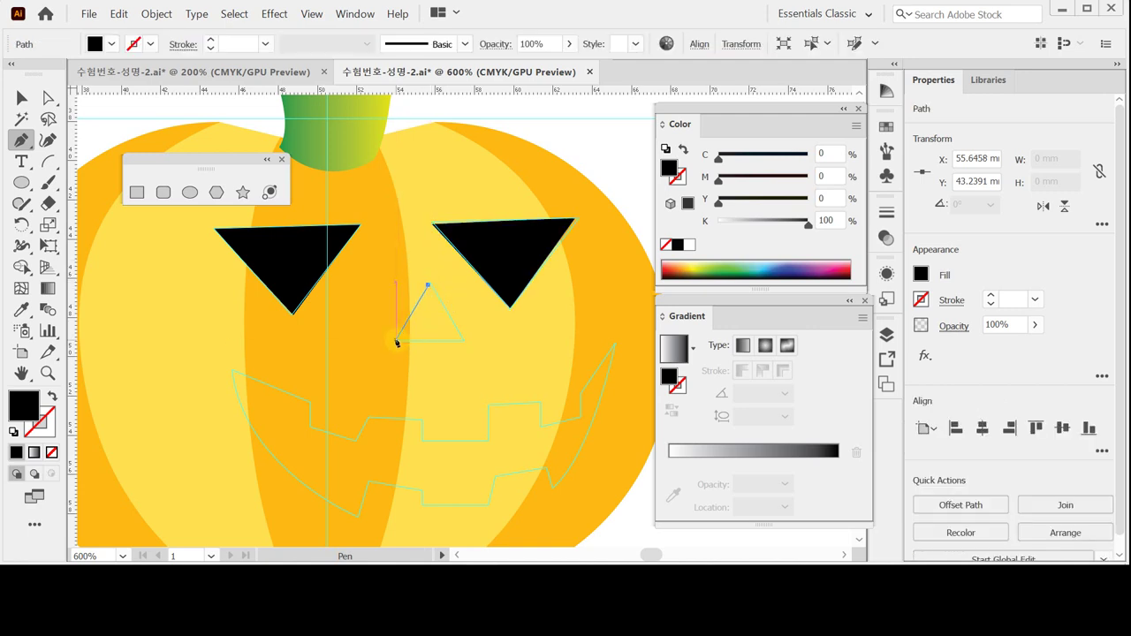
click(463, 340)
click(427, 284)
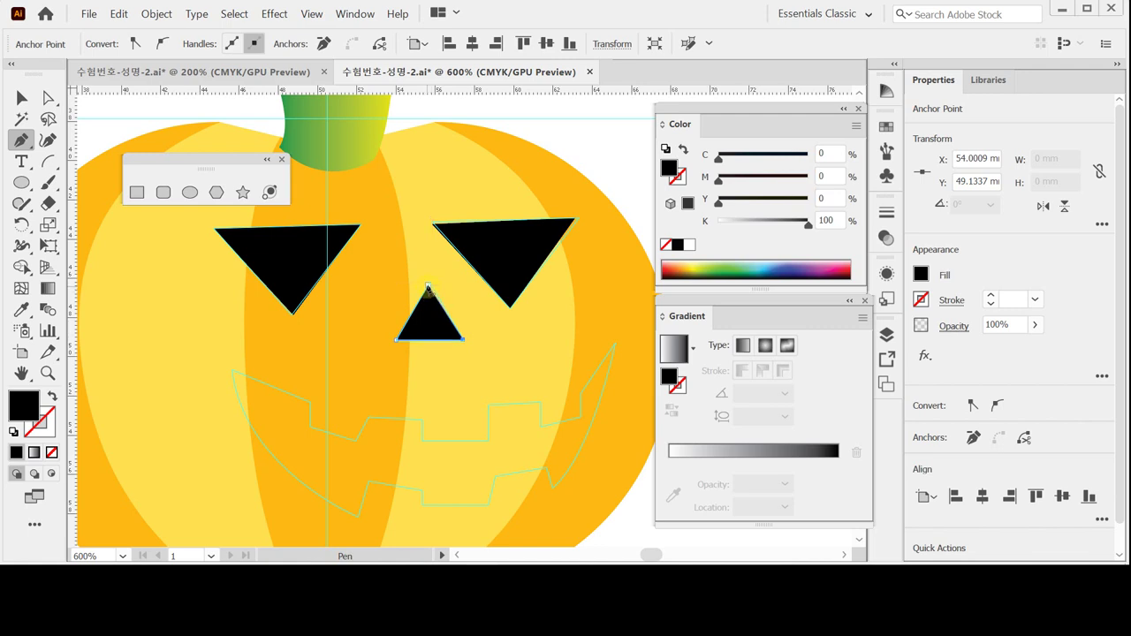
drag(453, 360, 457, 234)
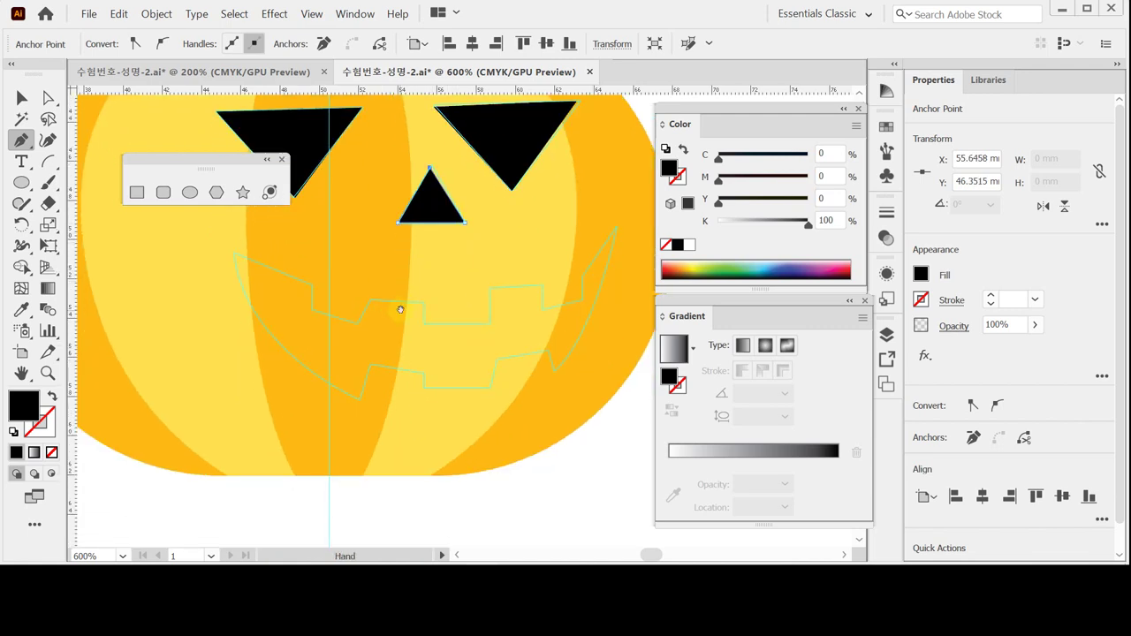
Step: Start the mouth outline with the Pen tool at its left corner, tracing the upper edge's first tooth and the notch beside it
click(234, 257)
drag(312, 285, 313, 314)
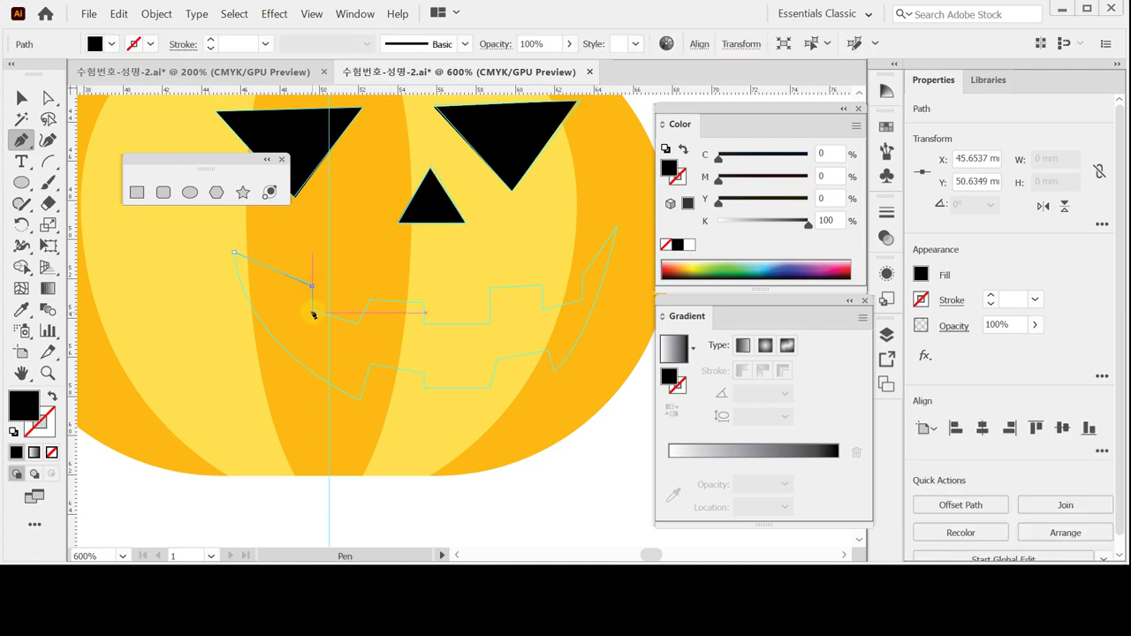
click(313, 314)
click(359, 323)
click(369, 301)
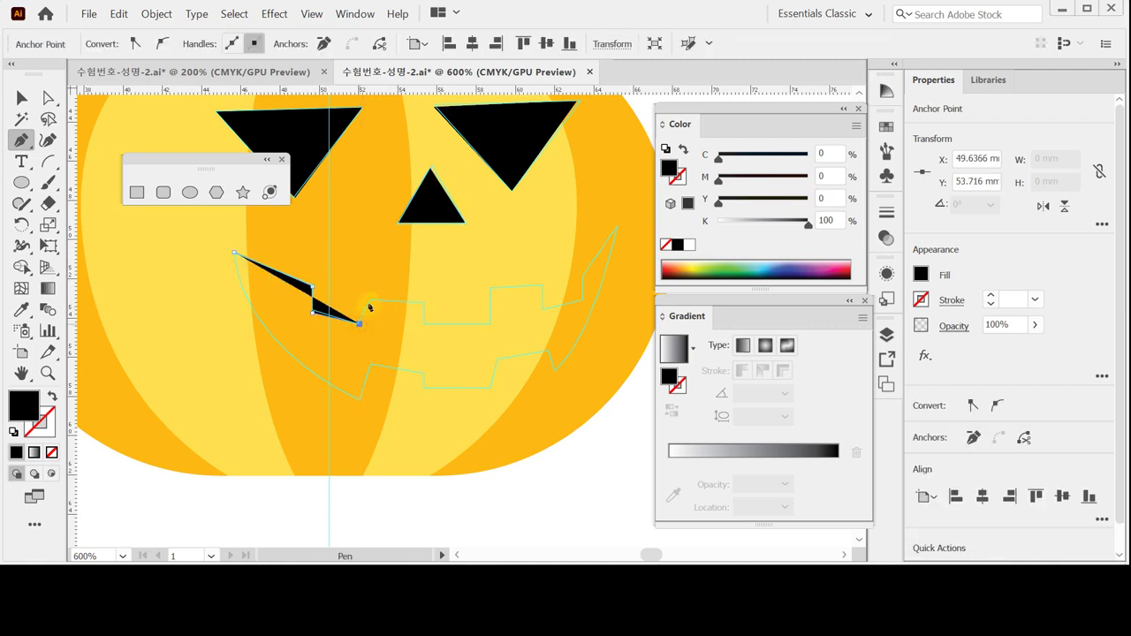
click(423, 304)
click(422, 322)
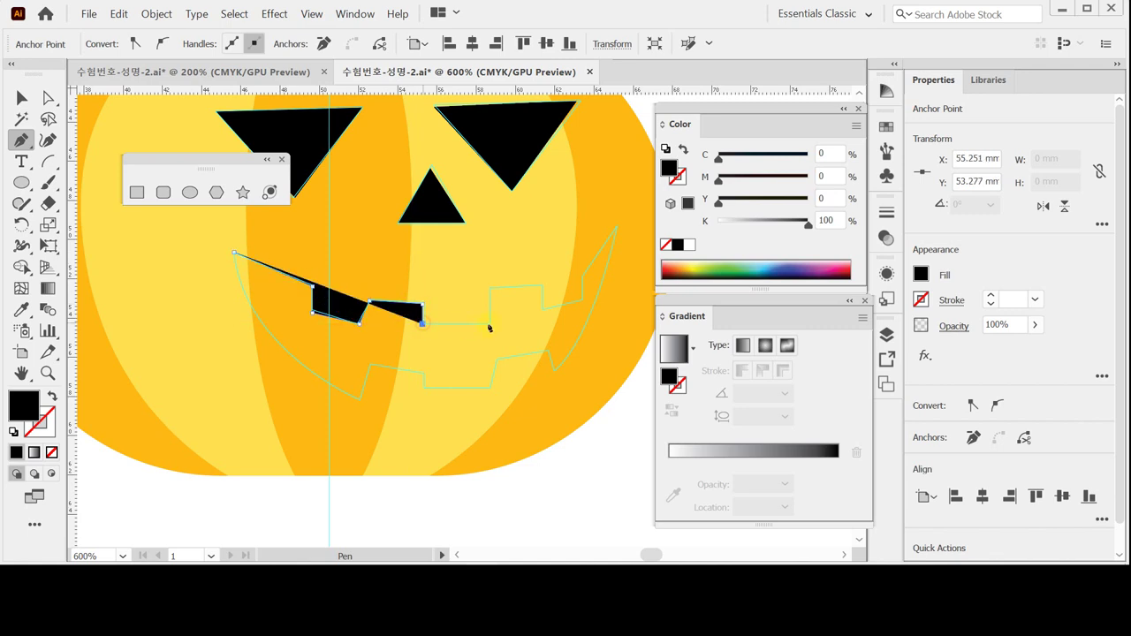
Step: Continue the outline along the remaining teeth of the upper mouth edge to the mouth's right tip
click(489, 322)
click(491, 289)
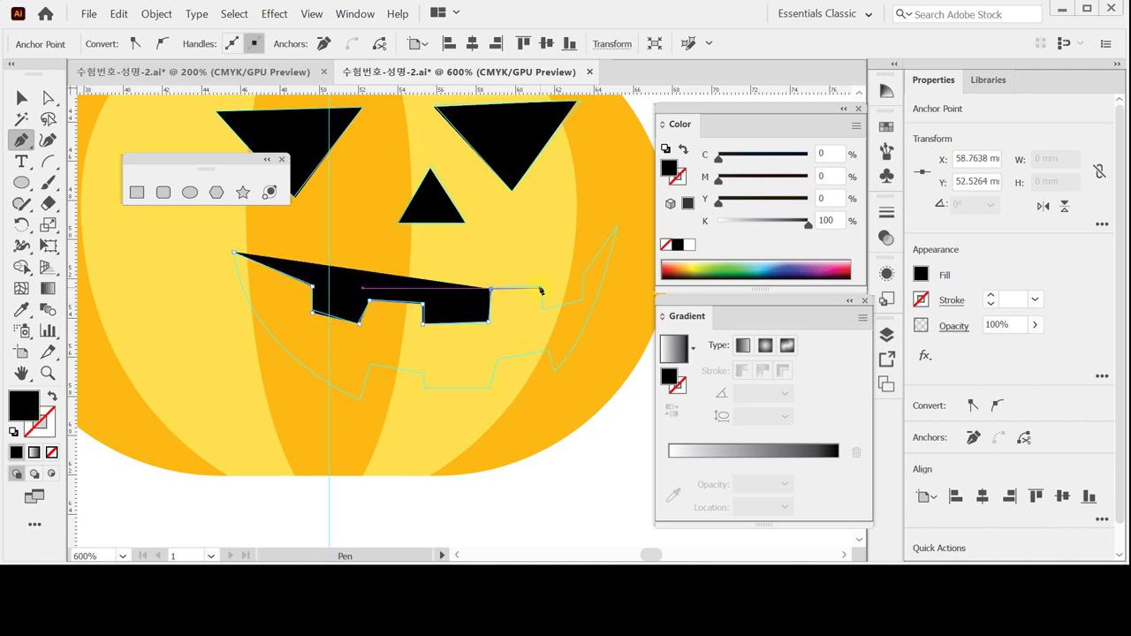
click(541, 284)
click(542, 309)
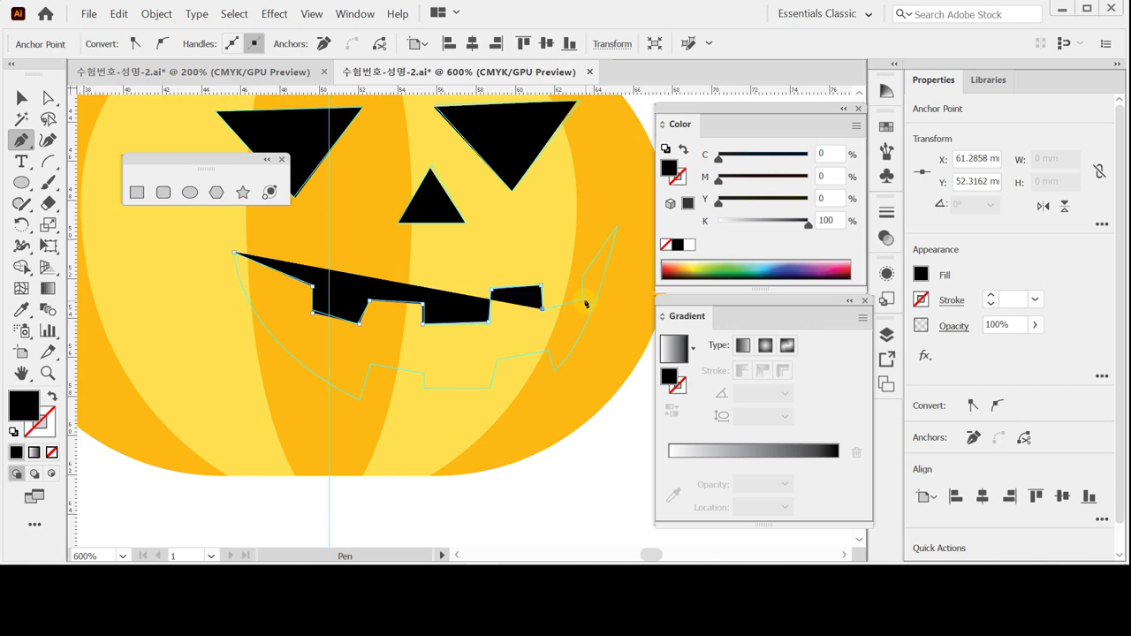
click(580, 300)
click(580, 278)
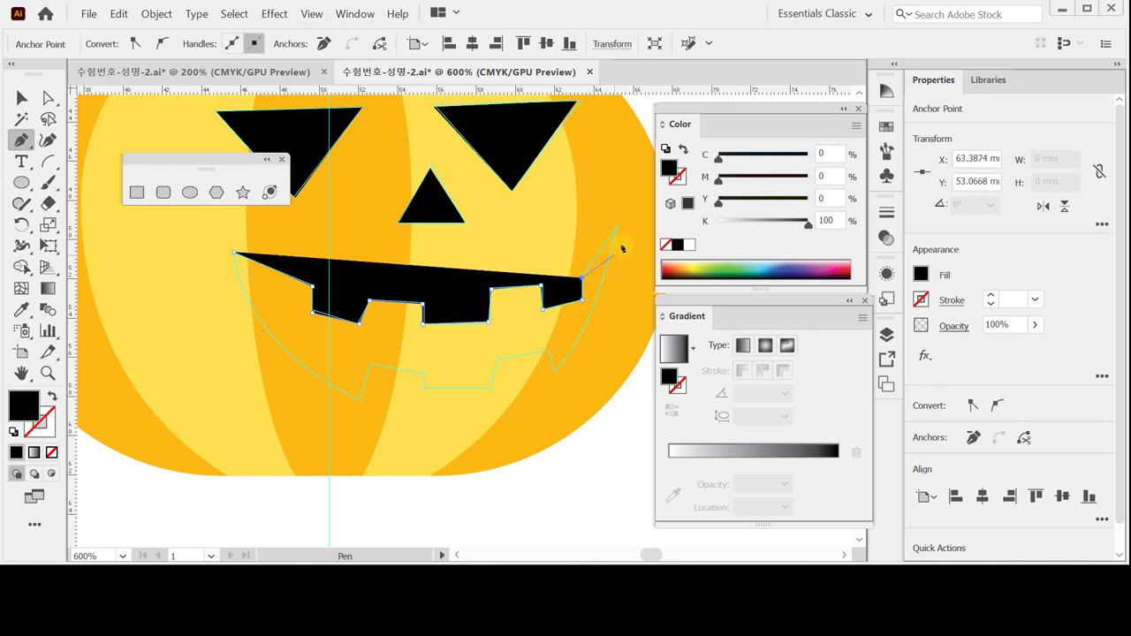
click(618, 228)
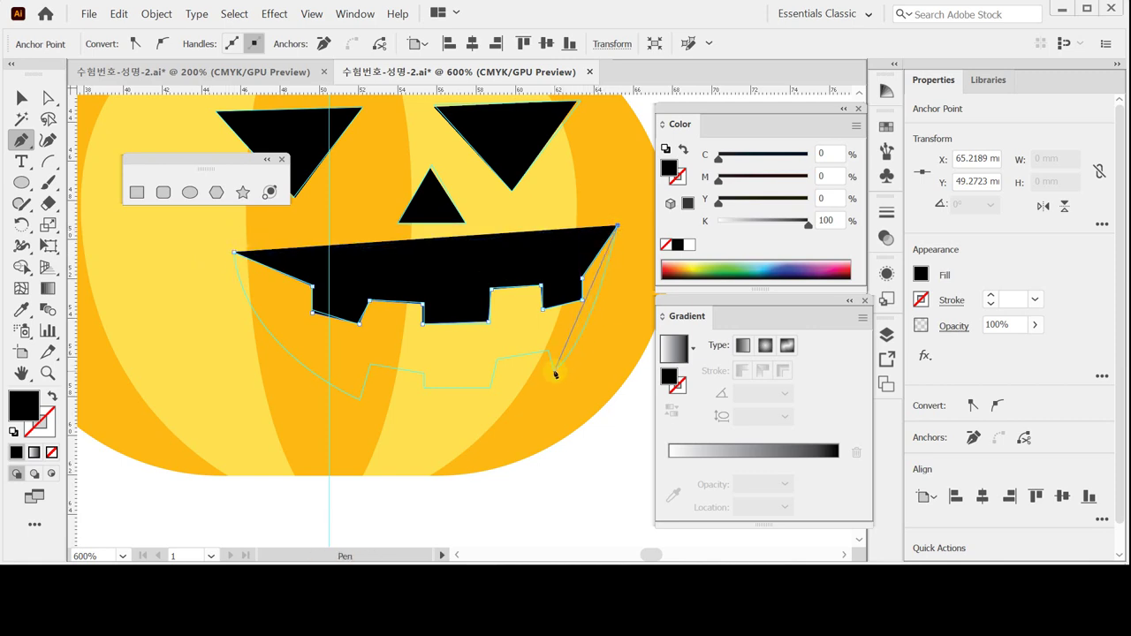
Step: Curve the outline down the mouth's right side to its lower corner, and swap the path to a black 1 pt stroke without fill
drag(555, 372, 516, 399)
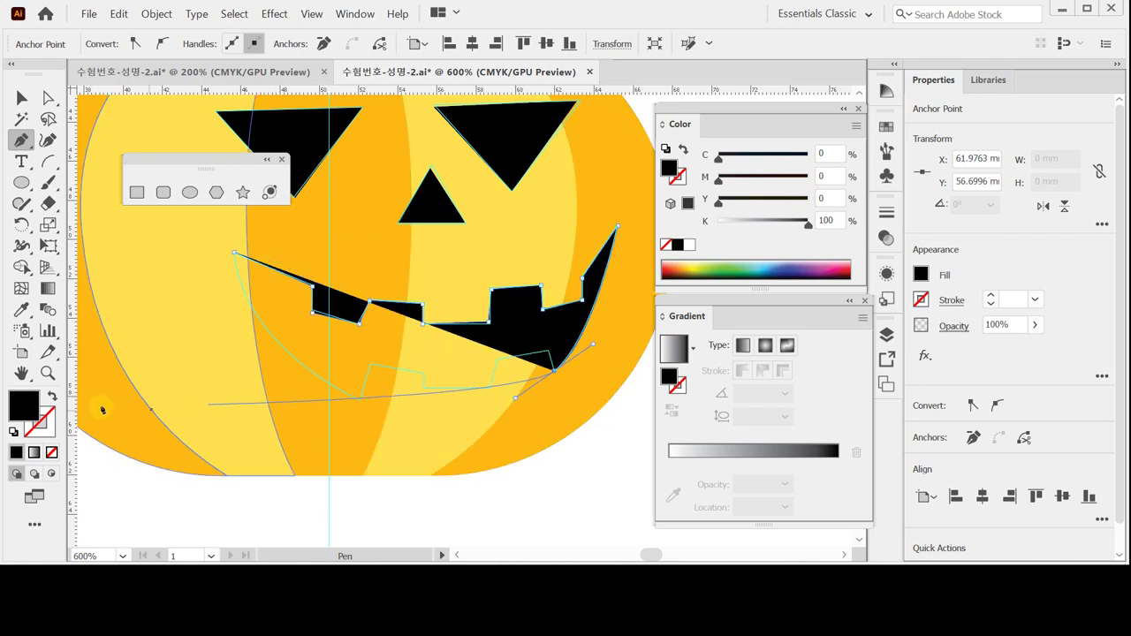
click(53, 398)
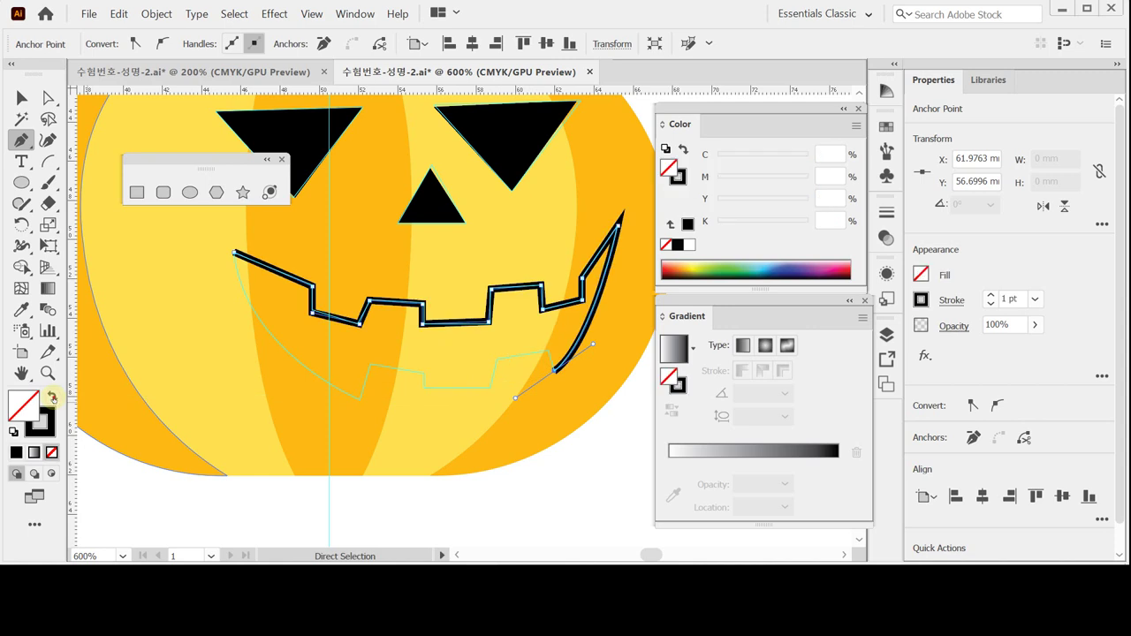
click(52, 399)
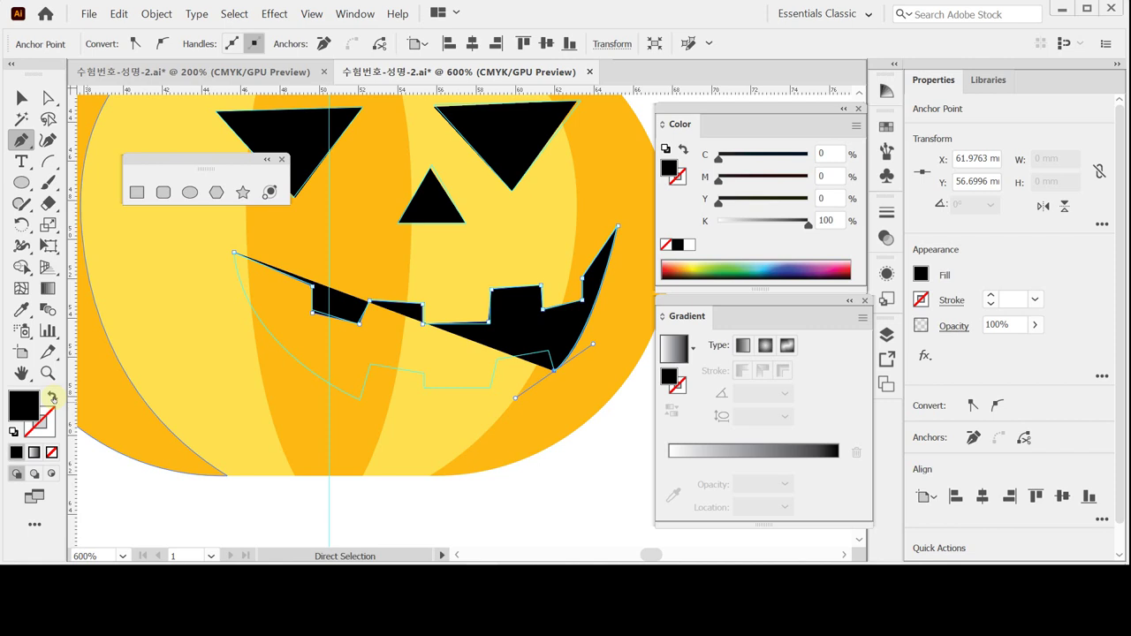
click(52, 398)
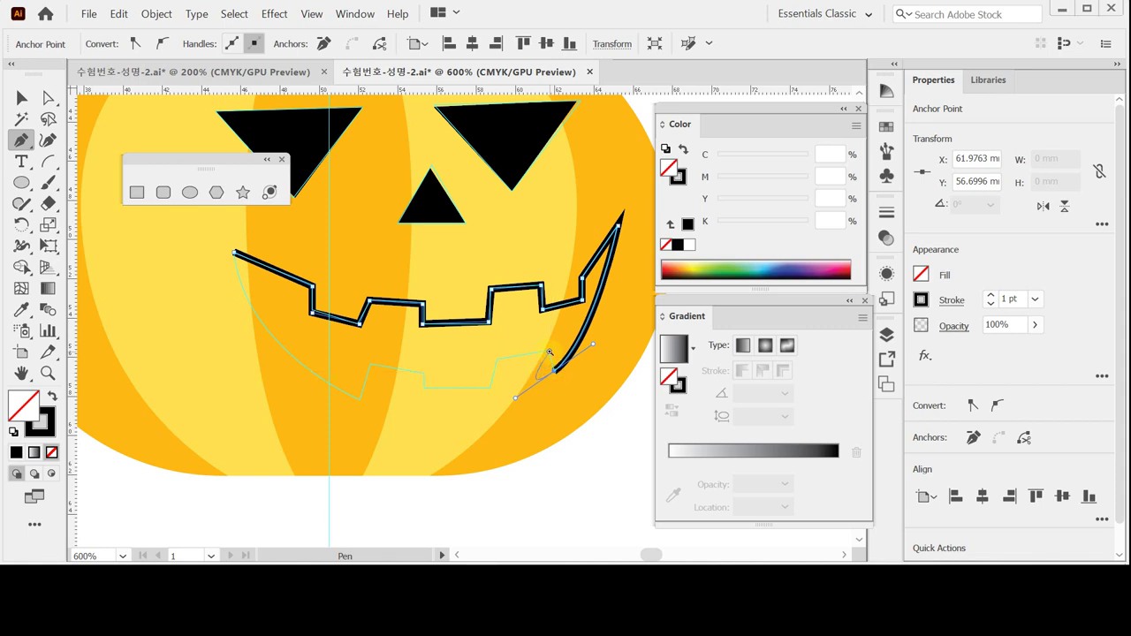
Step: Drop the outgoing curve handle at the lower right corner and trace the mouth's lower toothed edge leftward with straight segments
key(ctrl+=)
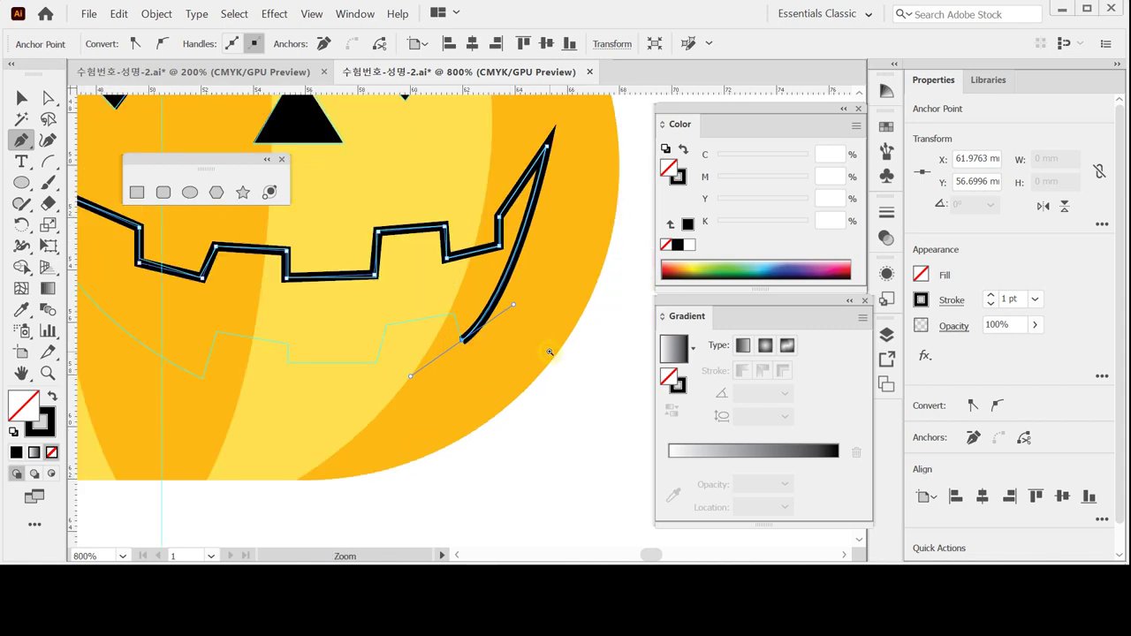
click(454, 316)
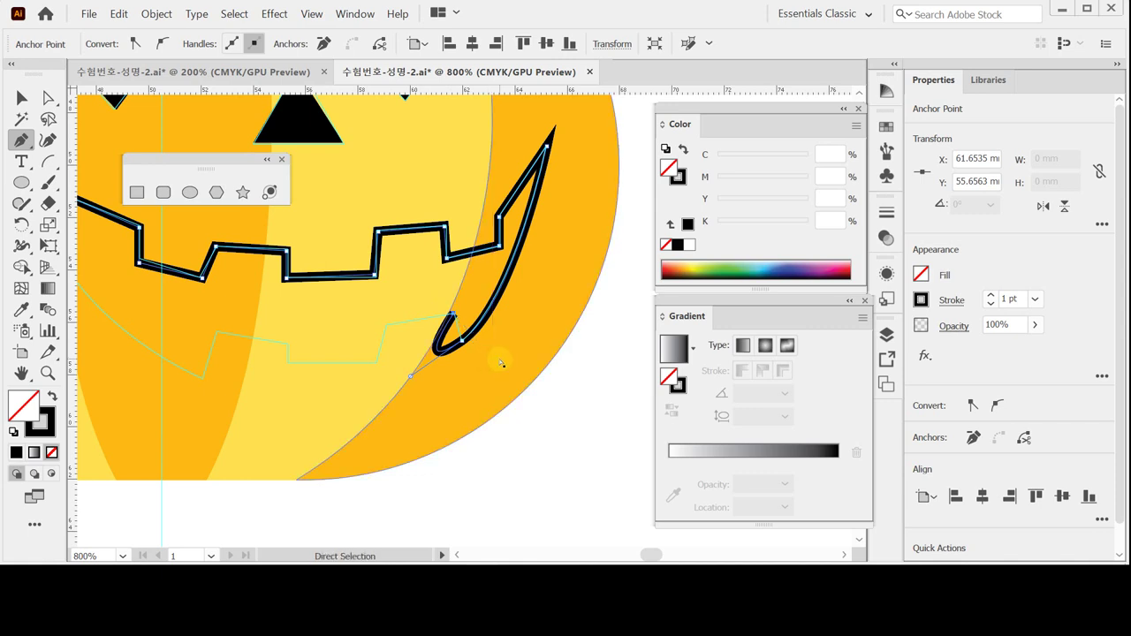
key(ctrl+z)
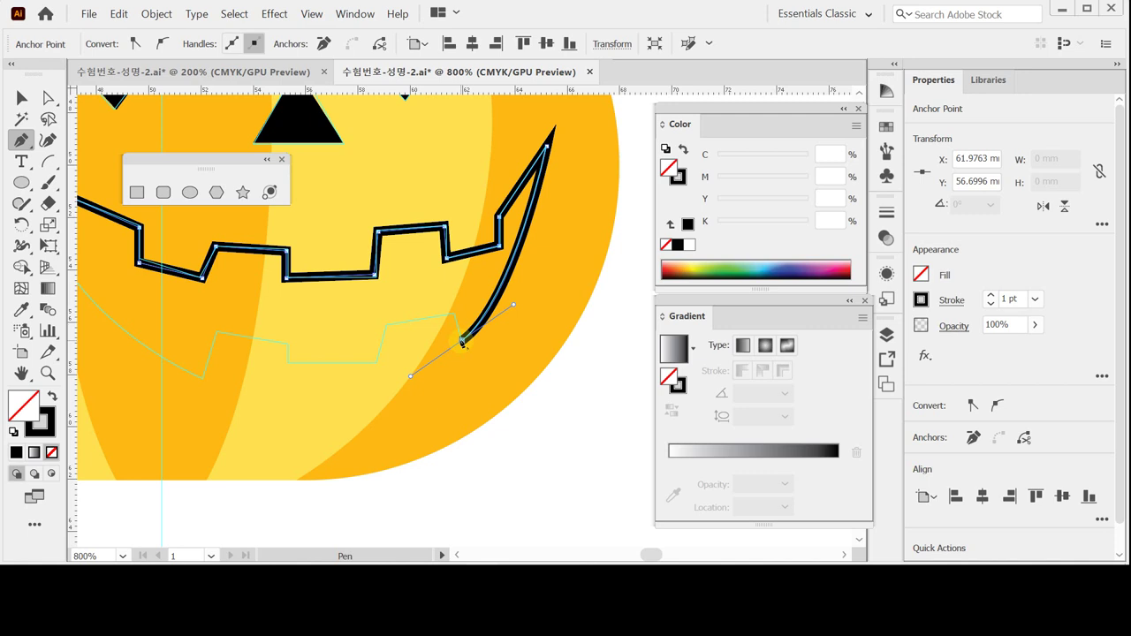
click(462, 342)
click(455, 313)
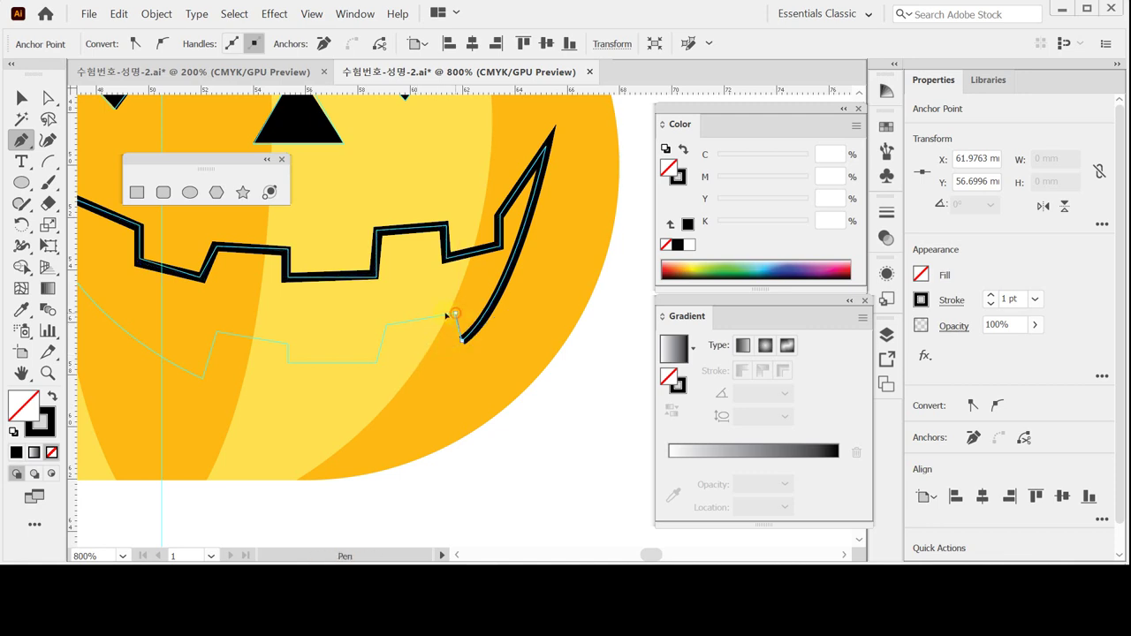
click(386, 325)
click(377, 361)
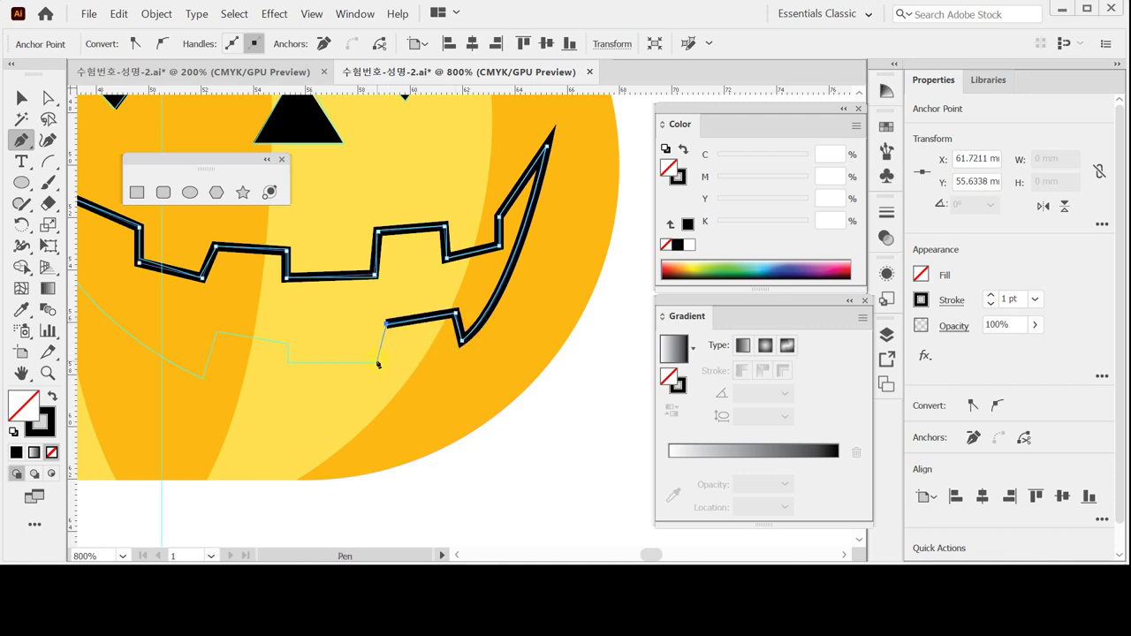
click(288, 361)
click(286, 347)
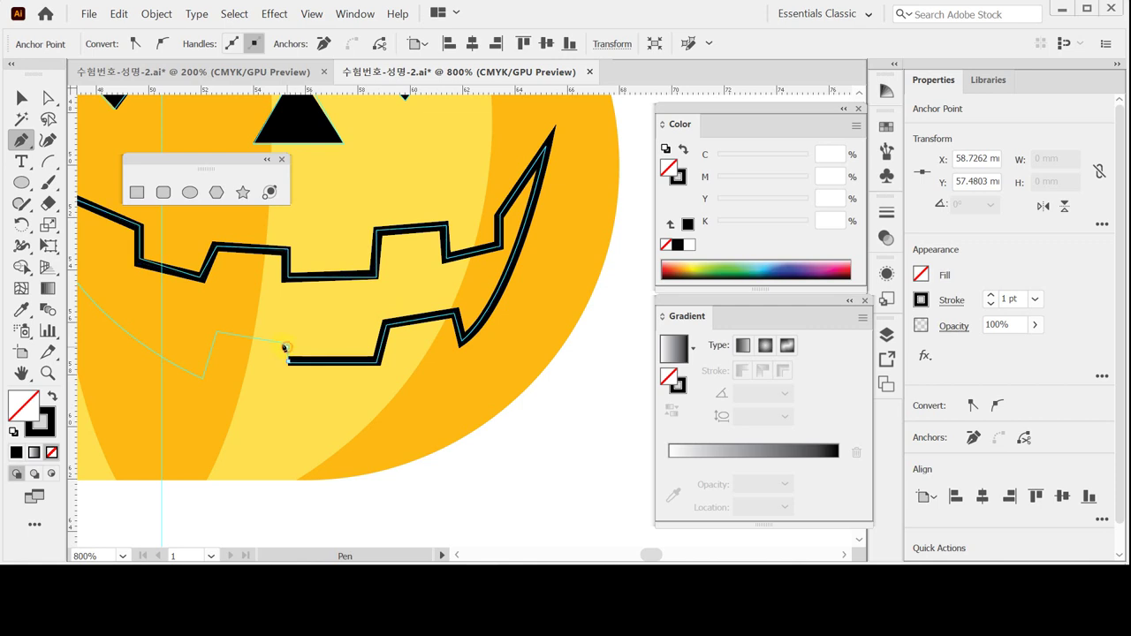
click(217, 332)
click(200, 378)
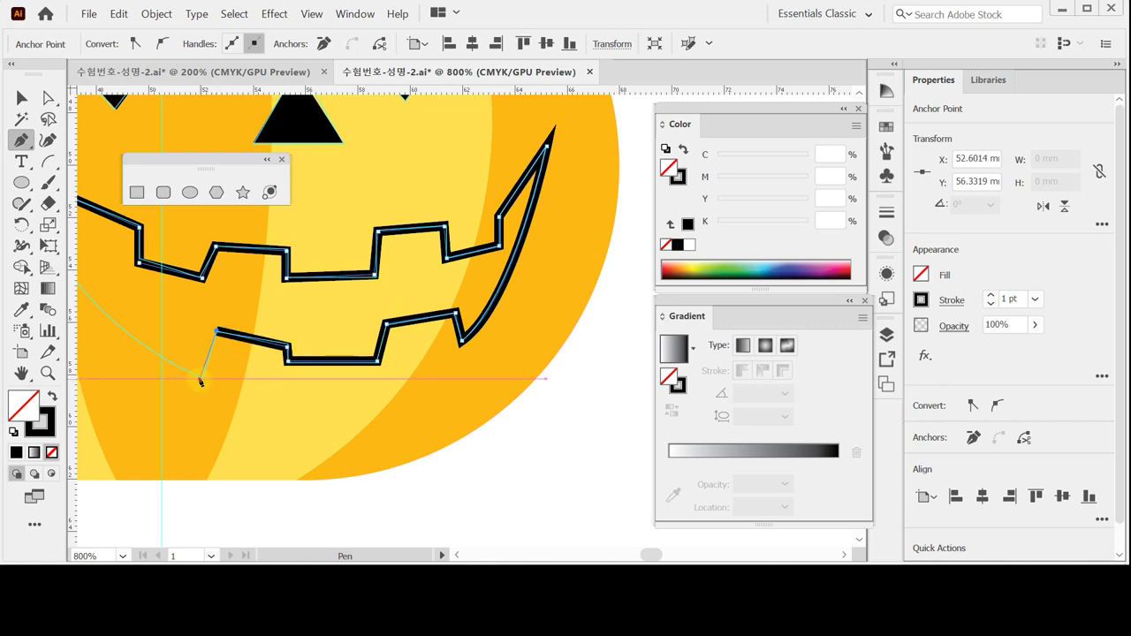
Step: Close the mouth outline at its left corner with a curved segment following the guide's lower left edge
drag(233, 375, 438, 375)
scroll(419, 395, up, 2)
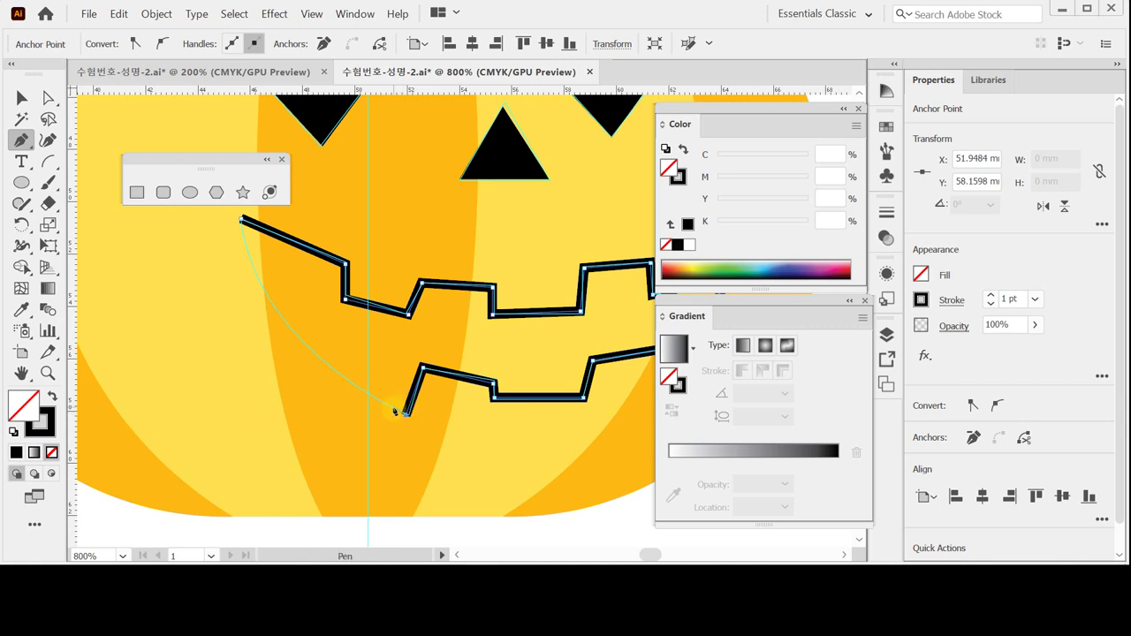
scroll(382, 413, down, 1)
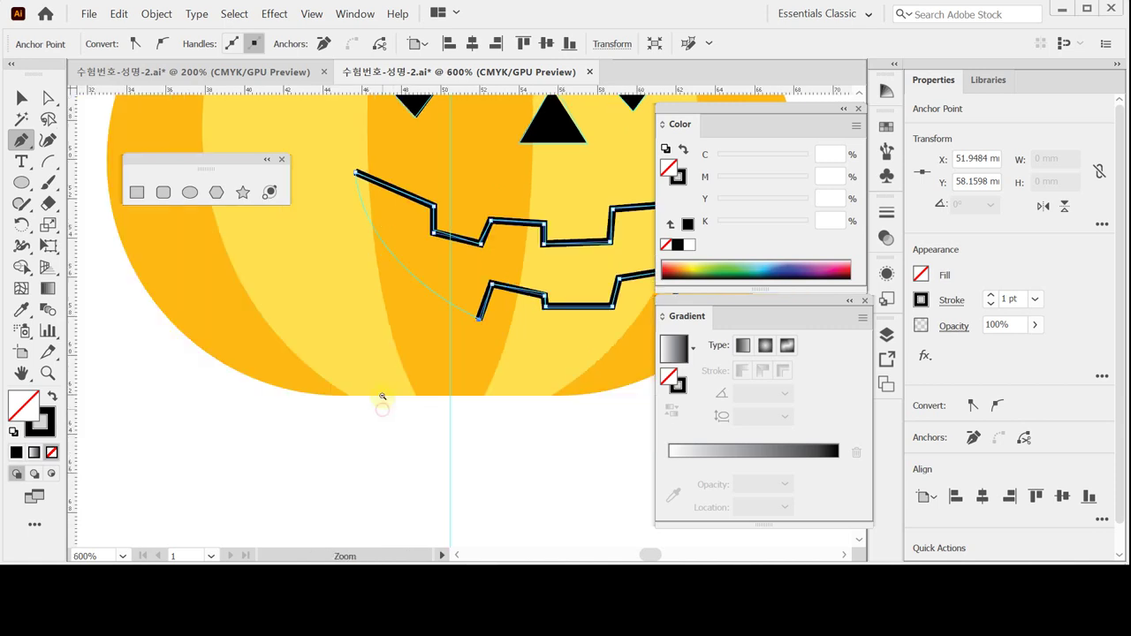
drag(378, 324, 284, 404)
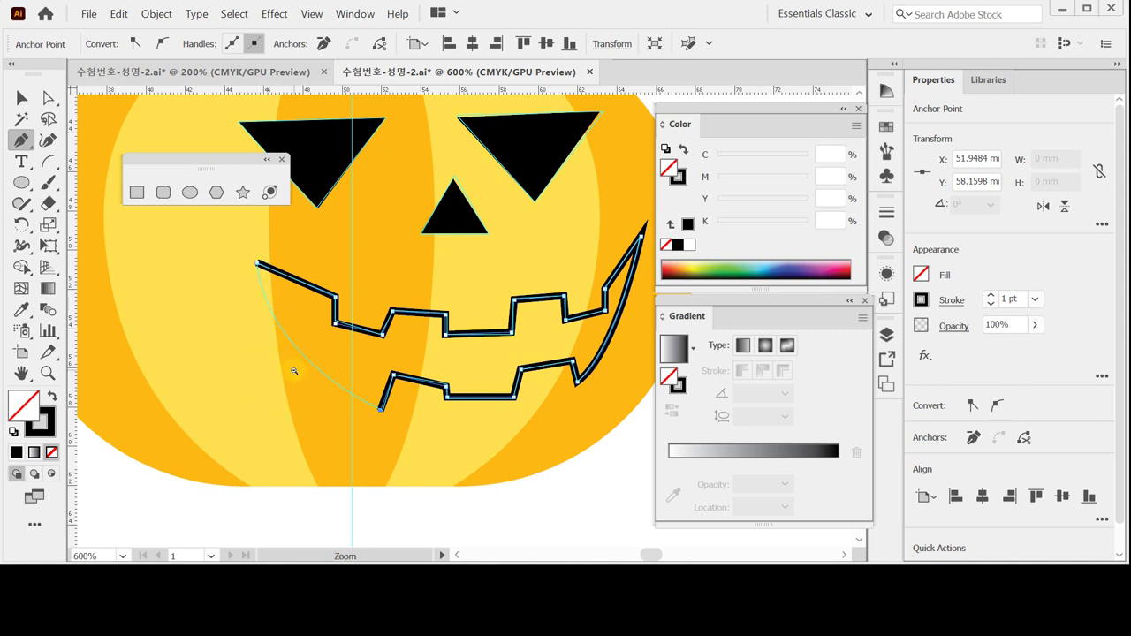
scroll(305, 362, down, 1)
drag(263, 353, 52, 416)
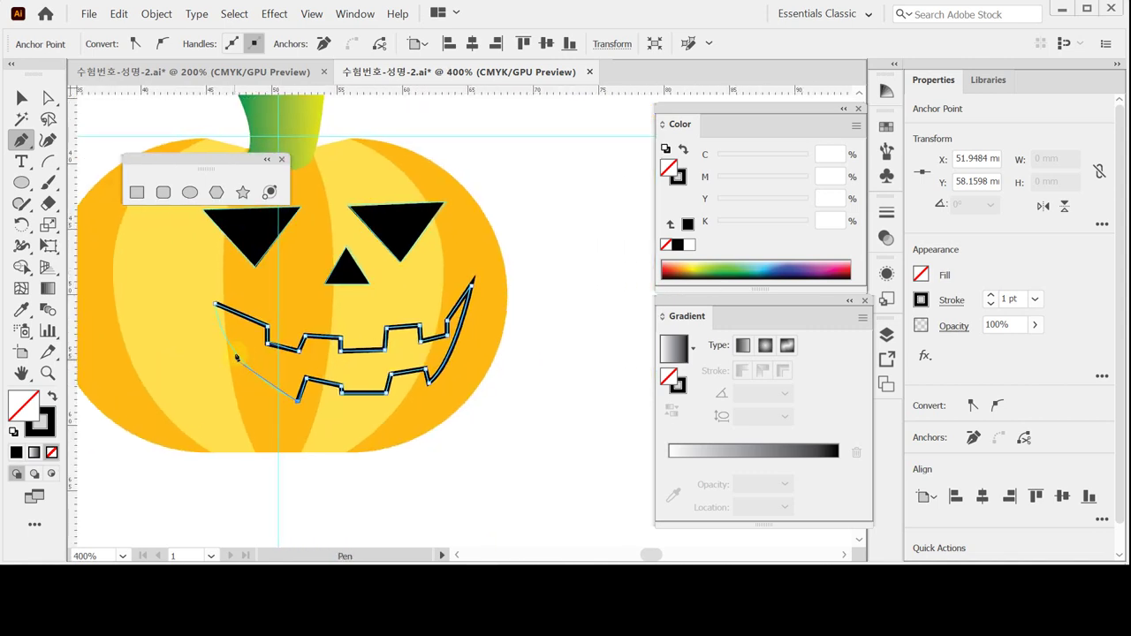
click(217, 307)
drag(216, 306, 203, 234)
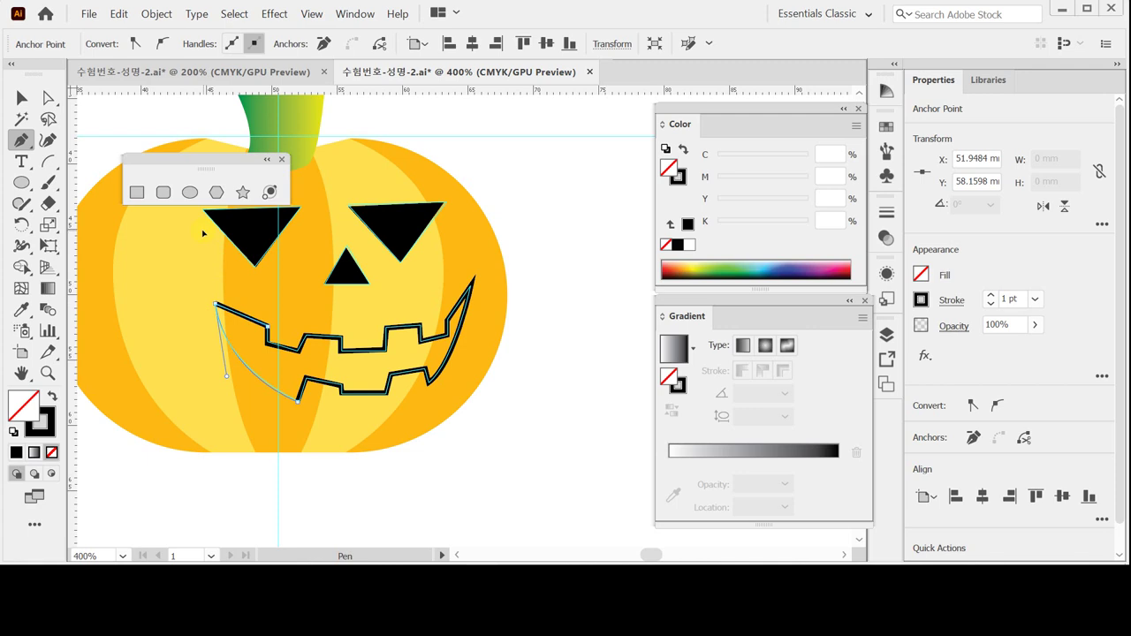
drag(203, 233, 204, 234)
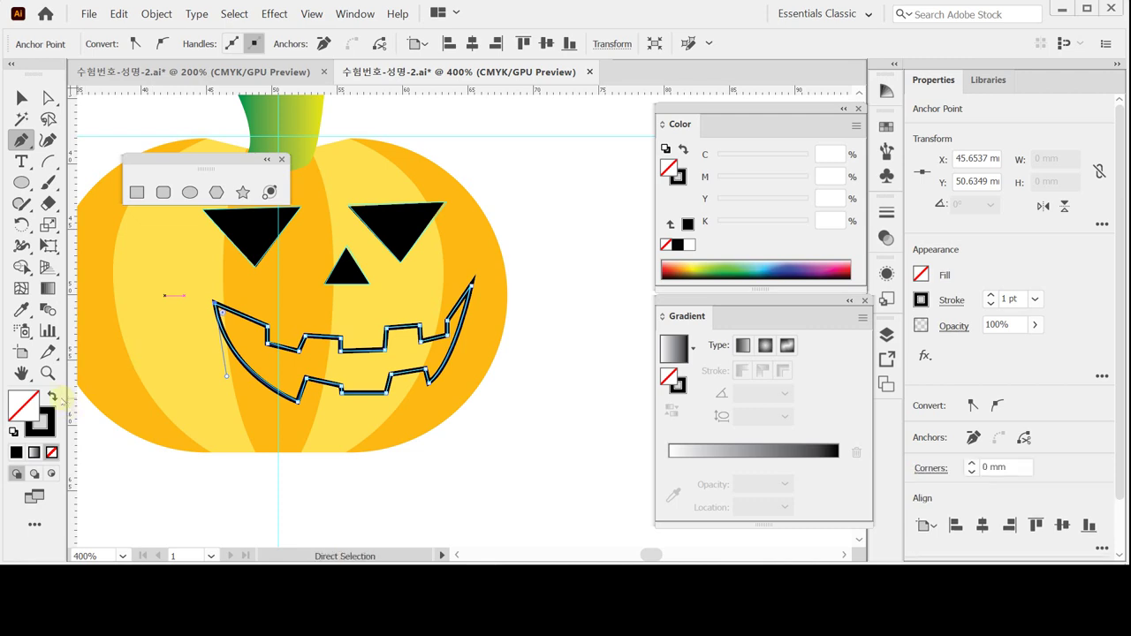
Step: Swap the closed mouth's stroke and fill so it is filled black without a stroke, and save the document
key(ctrl)
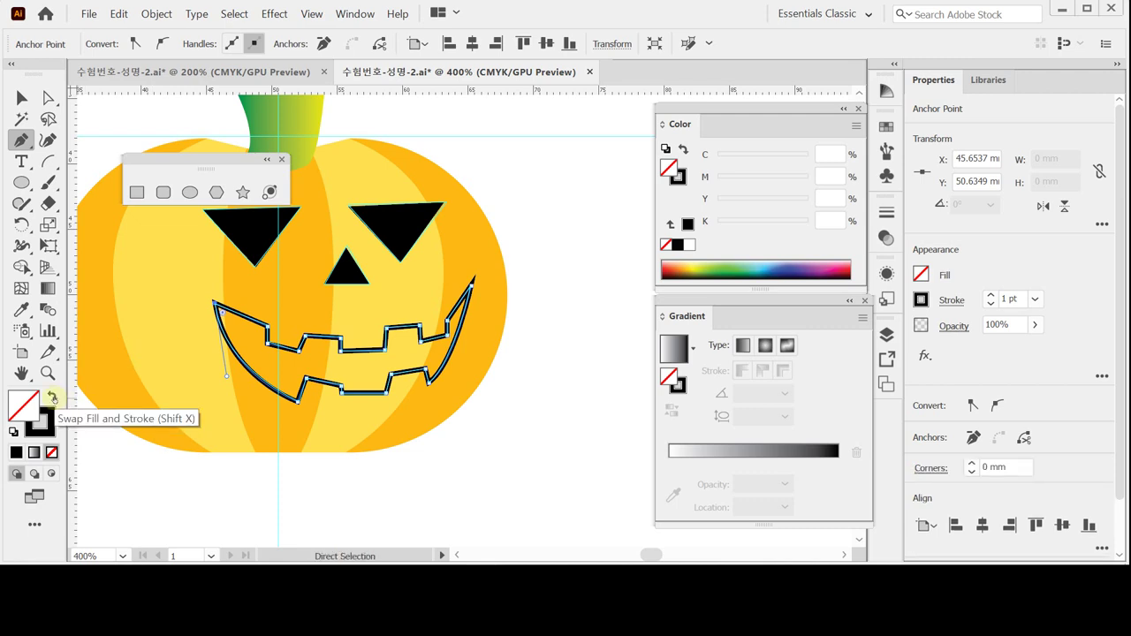
click(52, 398)
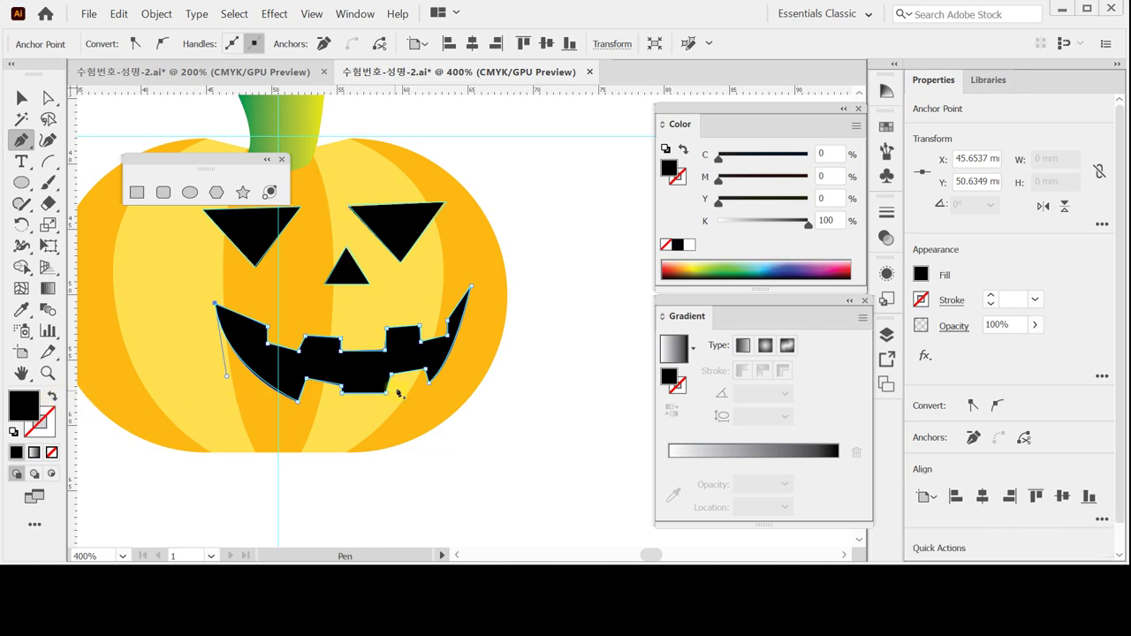
key(ctrl+space)
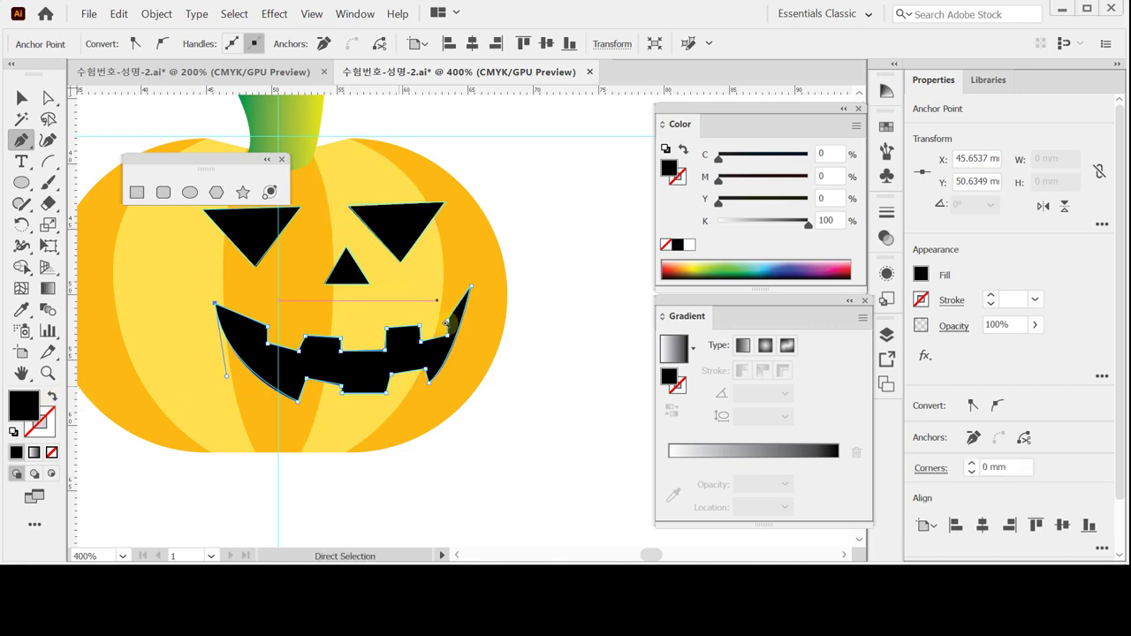
key(ctrl+s)
Step: Group the whole pumpkin, including its stem and face, and save the document
click(415, 334)
alt+click(394, 308)
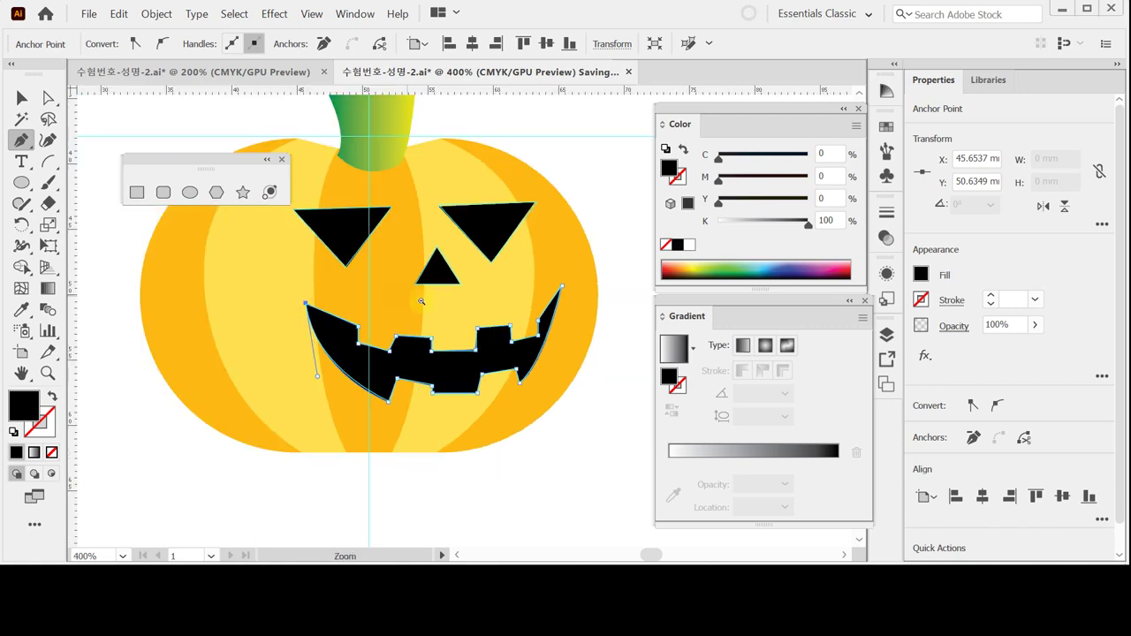
alt+click(457, 298)
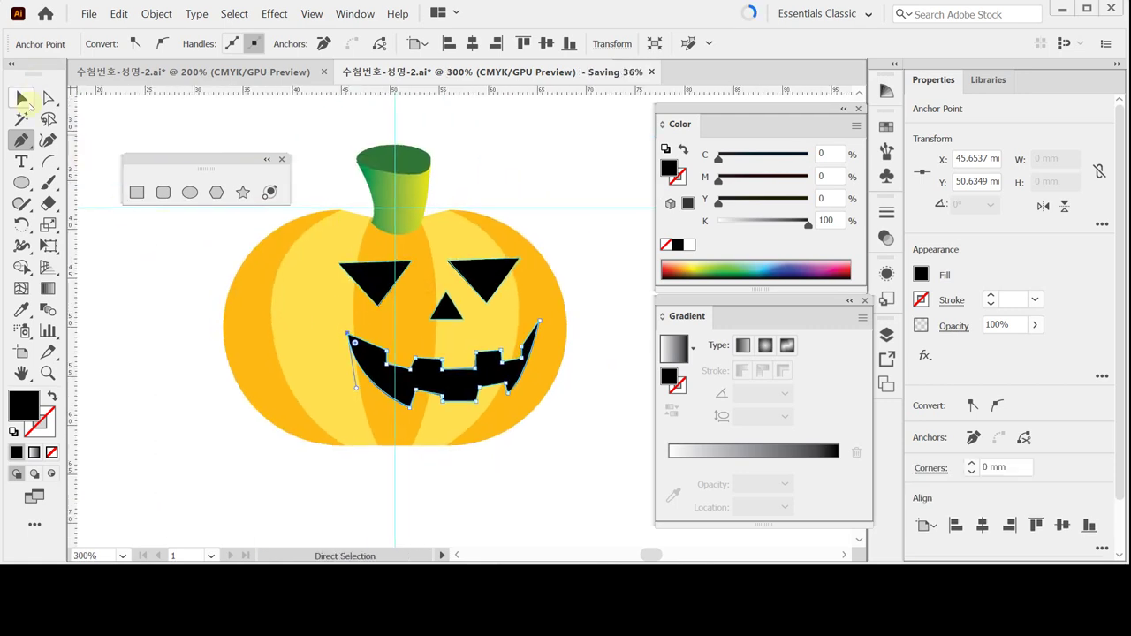
key(v)
drag(225, 115, 581, 434)
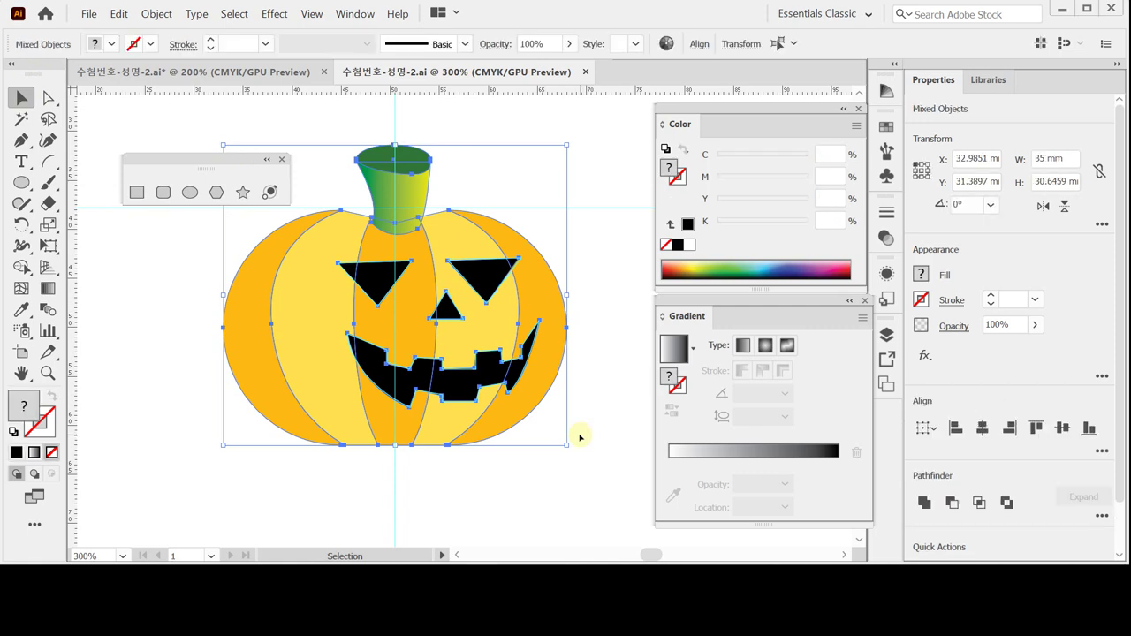
key(ctrl+g)
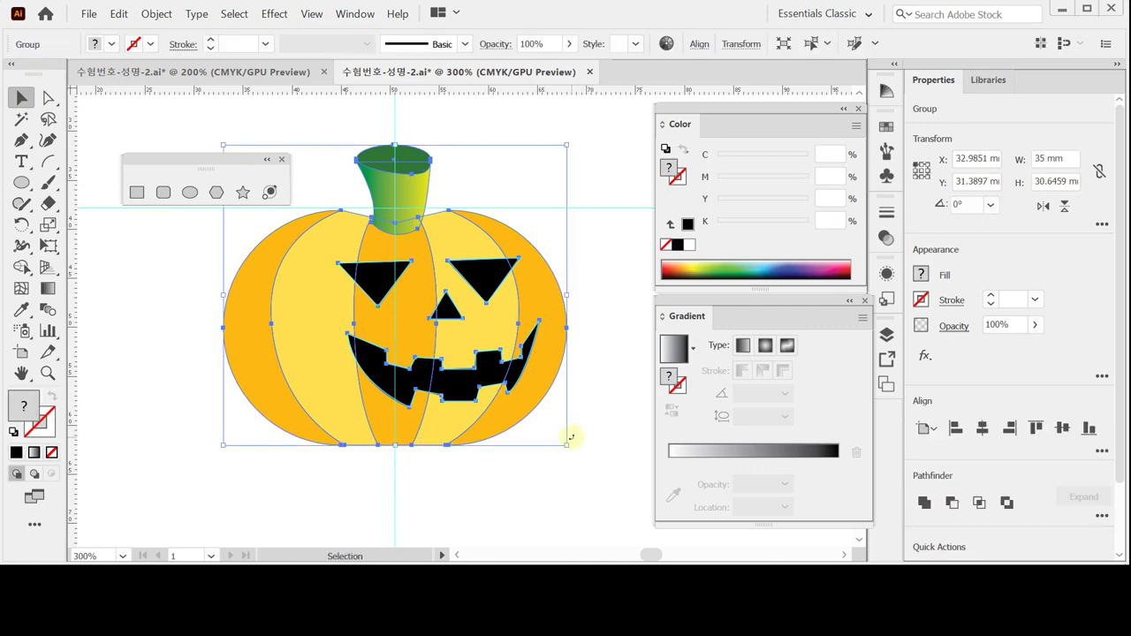
key(ctrl+s)
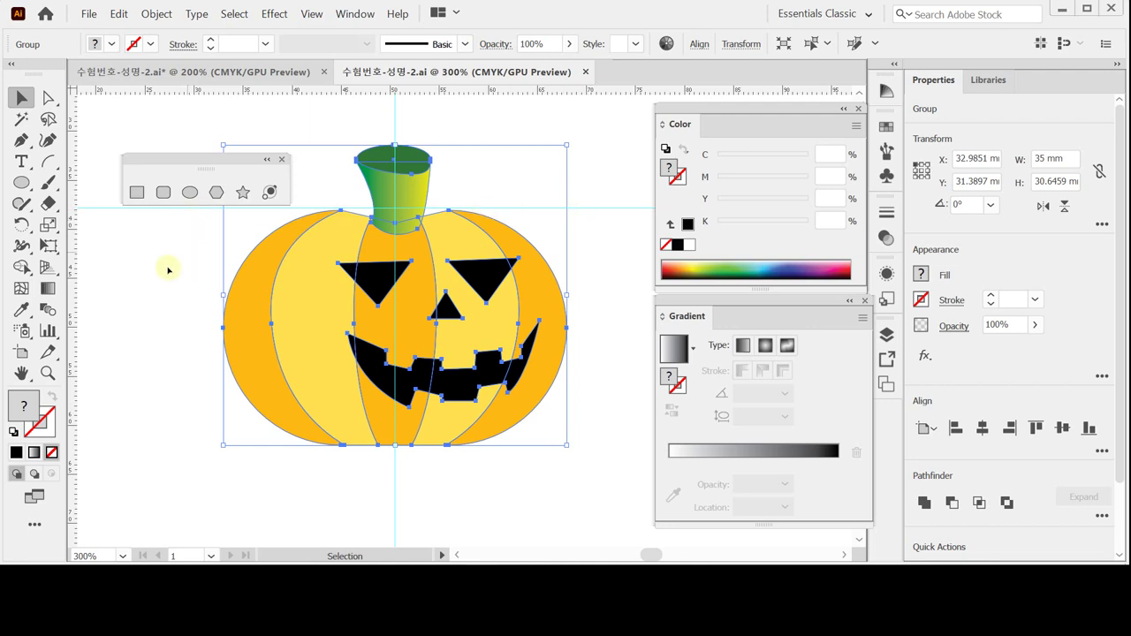
Step: Open the Rotate options for the grouped pumpkin
click(20, 225)
double_click(19, 225)
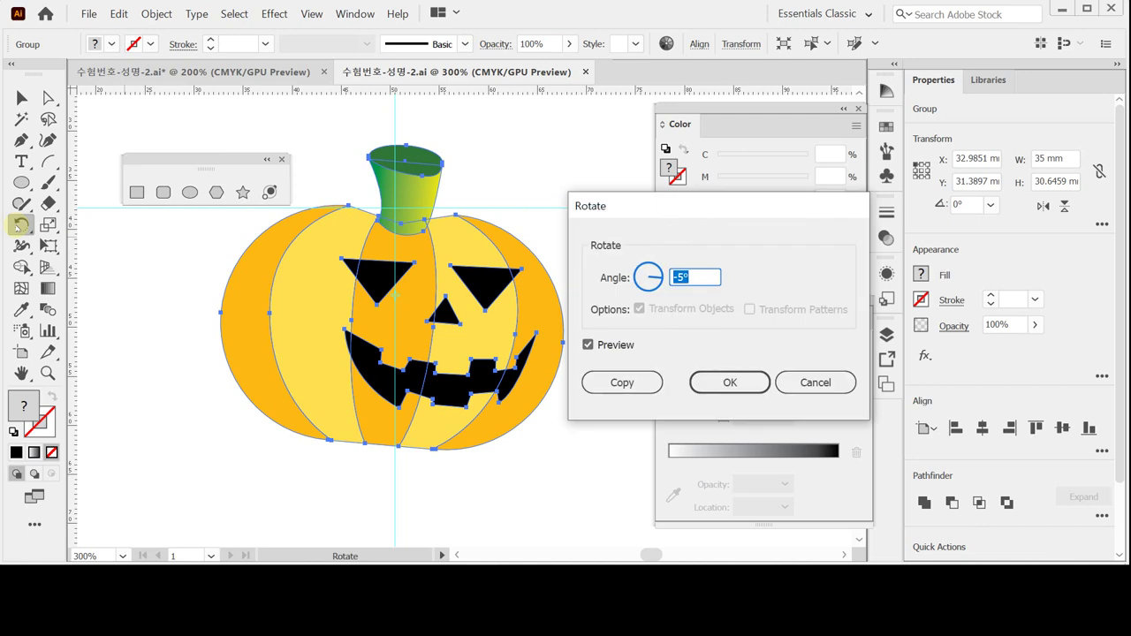
Step: Rotate the whole pumpkin group by 5° and save the document
text(5)
click(730, 383)
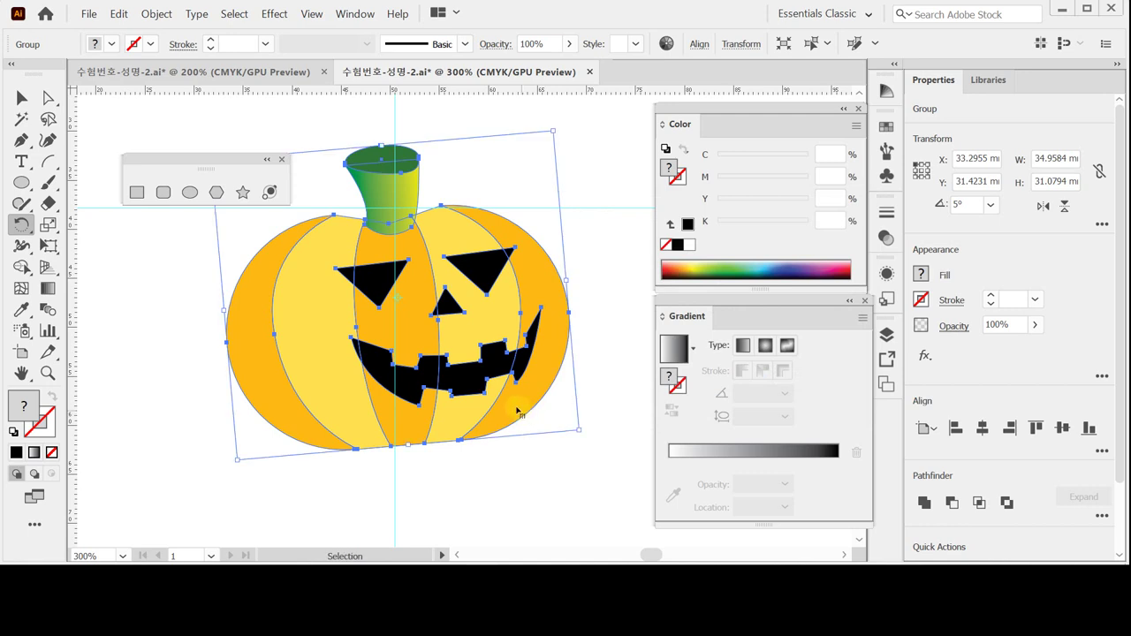
key(ctrl+s)
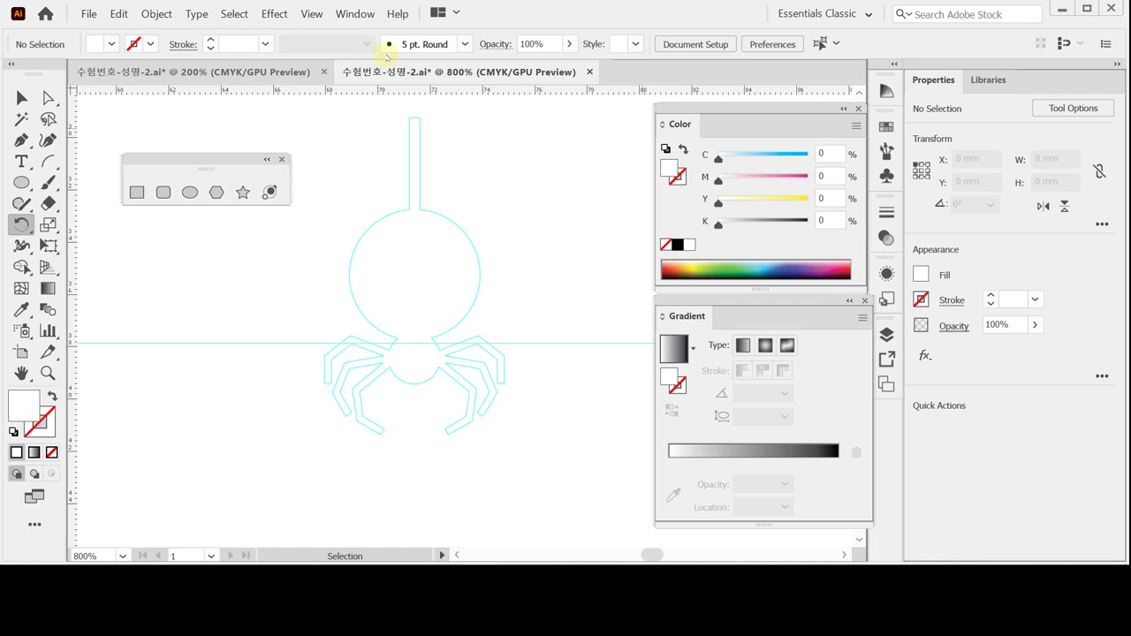
Step: Draw a 5 mm by 5 mm circle with default white fill and black stroke, fitted to the spider's large body guide
click(190, 193)
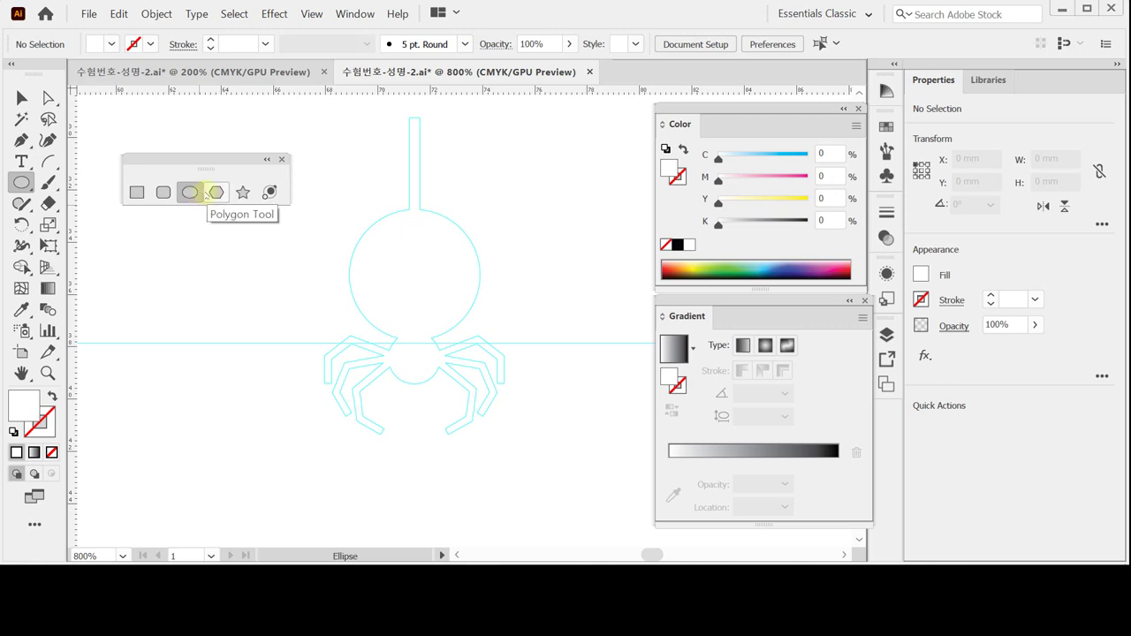
click(414, 279)
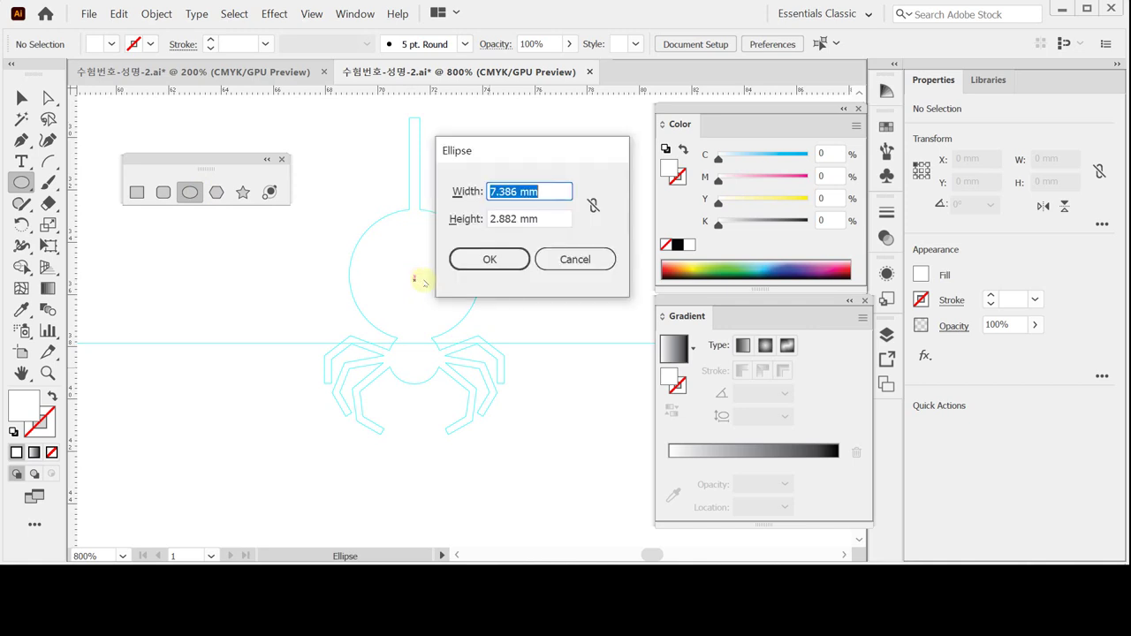
text(5)
key(Tab)
text(5)
key(Return)
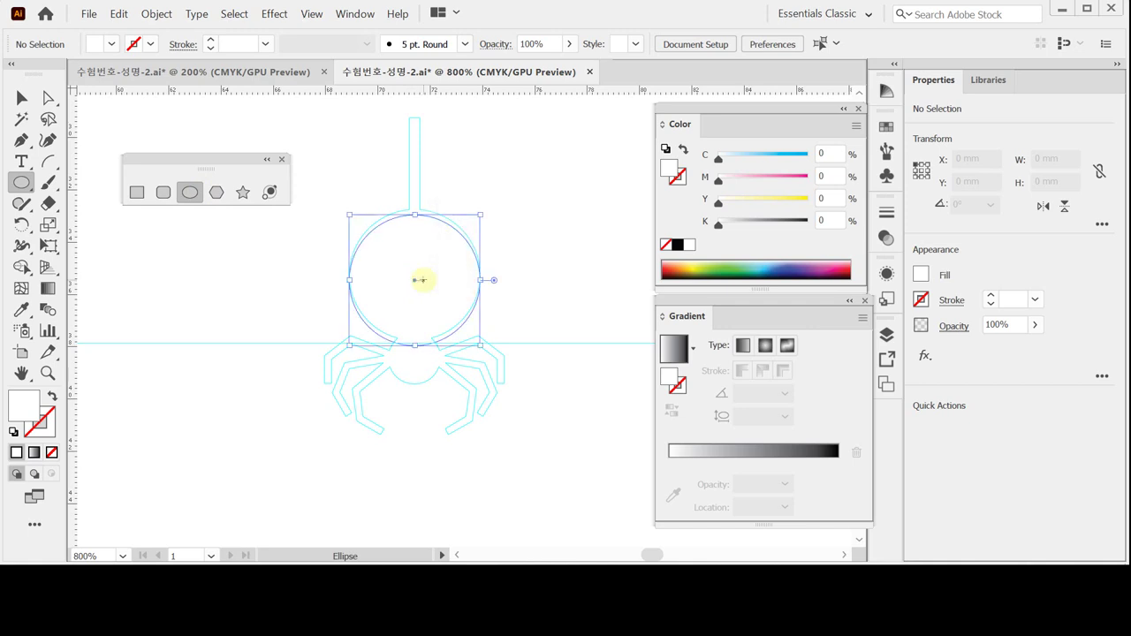
click(12, 433)
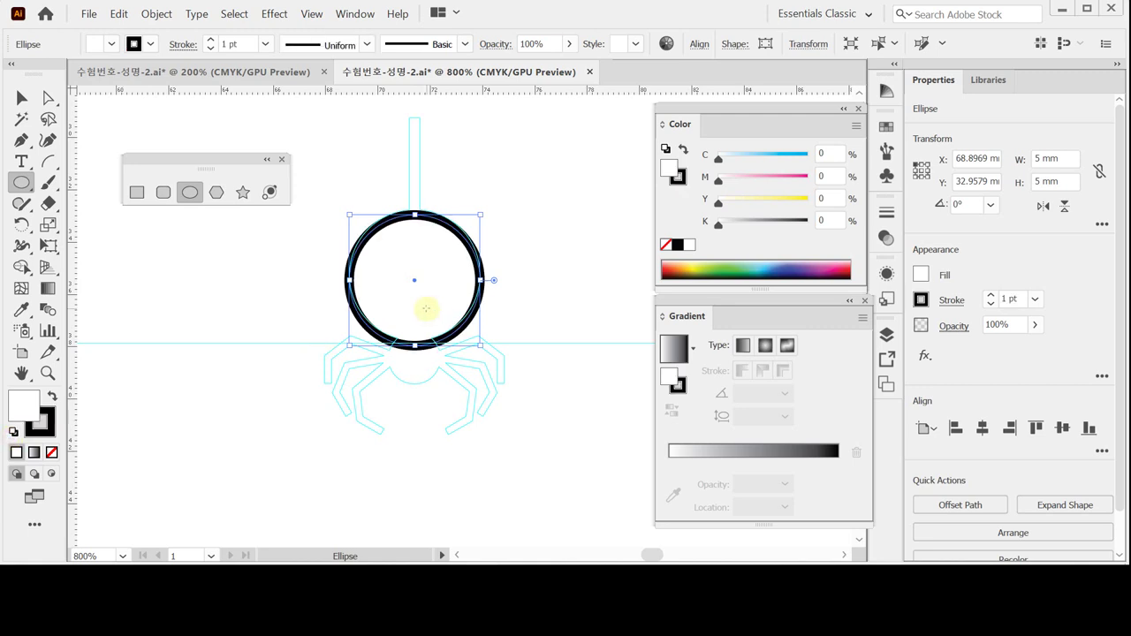
drag(426, 309, 426, 303)
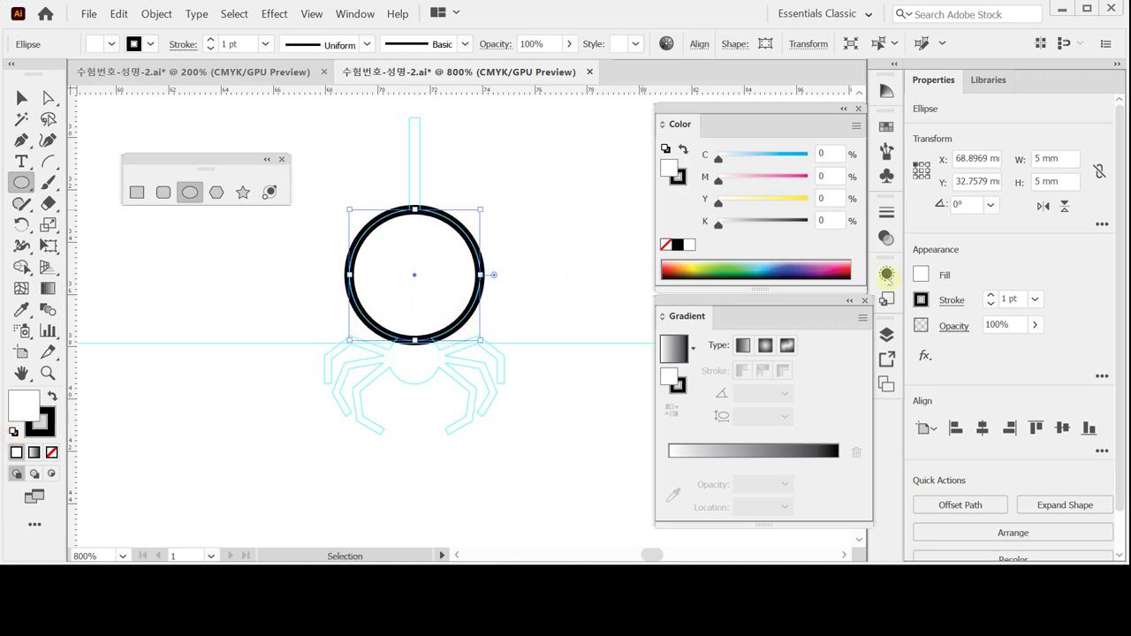
Step: Set the body circle's stroke weight to 0.5 pt and deselect it
click(1034, 300)
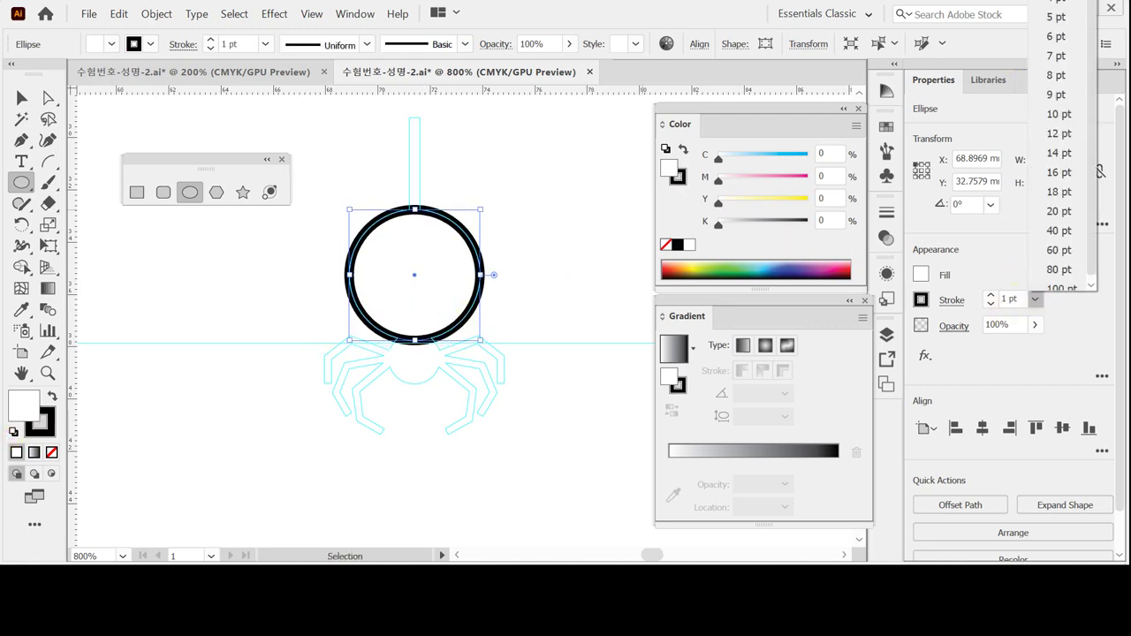
scroll(1060, 141, up, 3)
click(1058, 7)
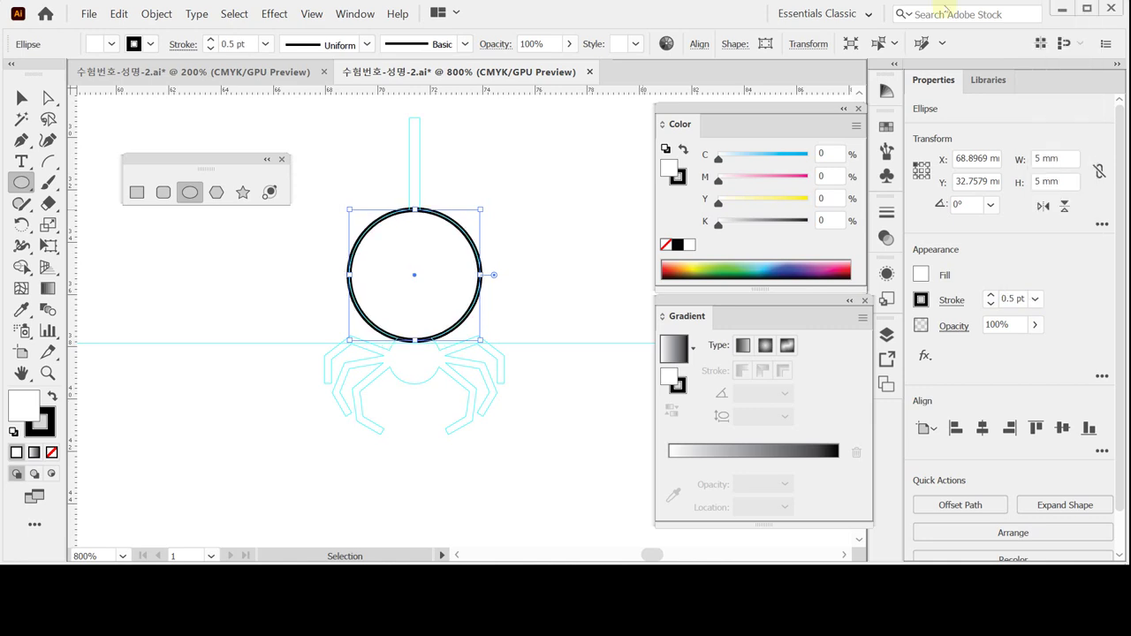
key(ctrl+shift+a)
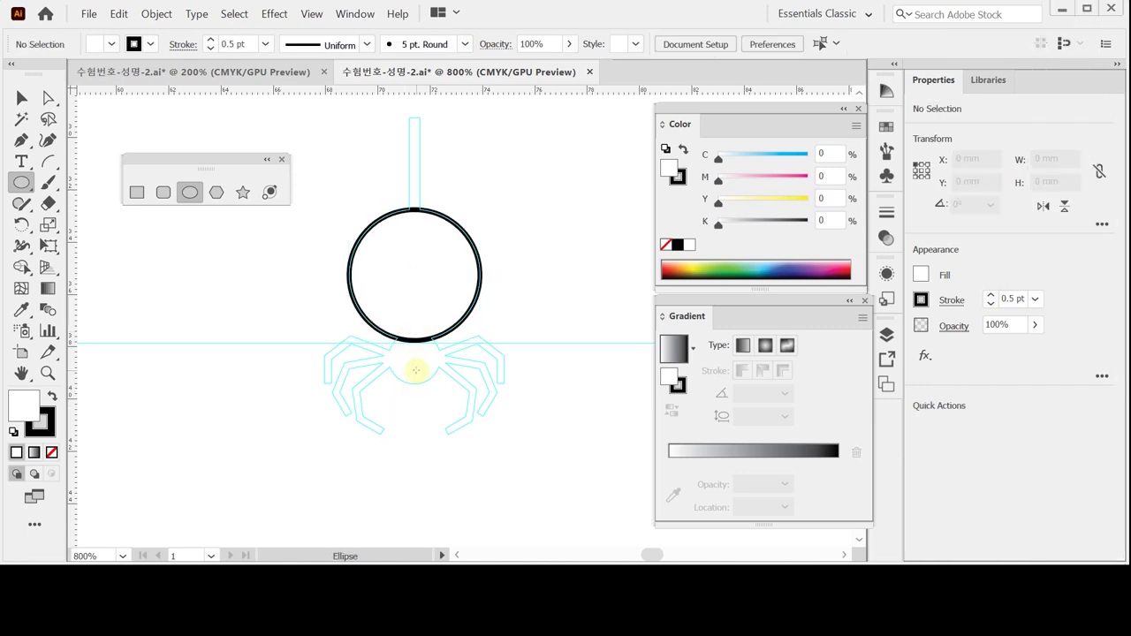
Step: Draw a 2 mm by 2 mm circle for the spider's head and nudge it up onto the small round guide
click(415, 362)
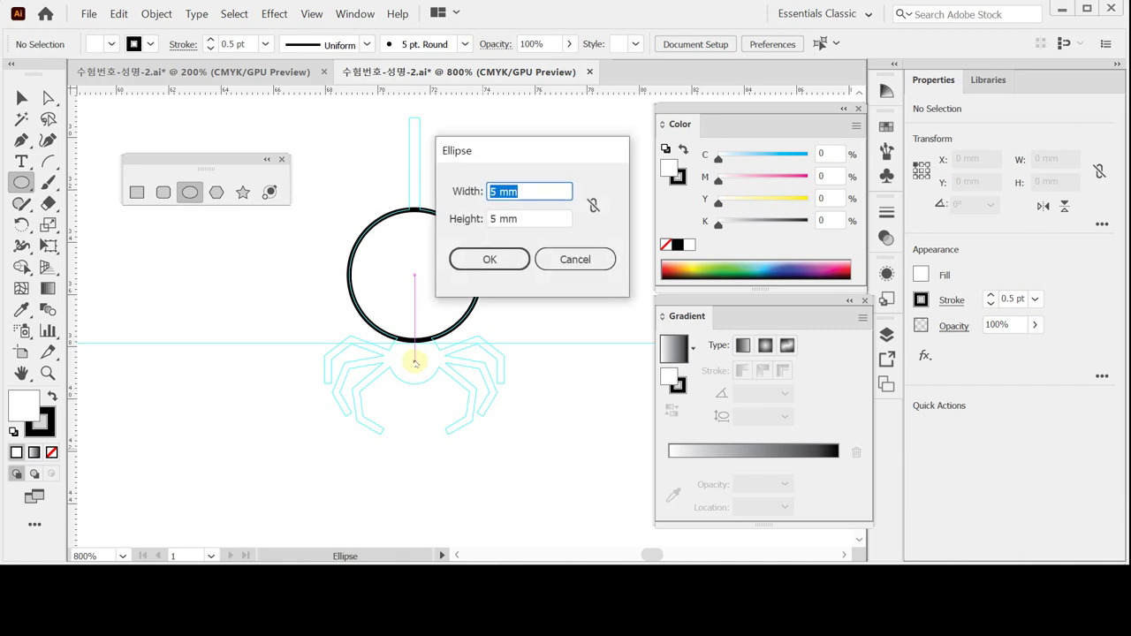
text(2)
key(Tab)
text(2)
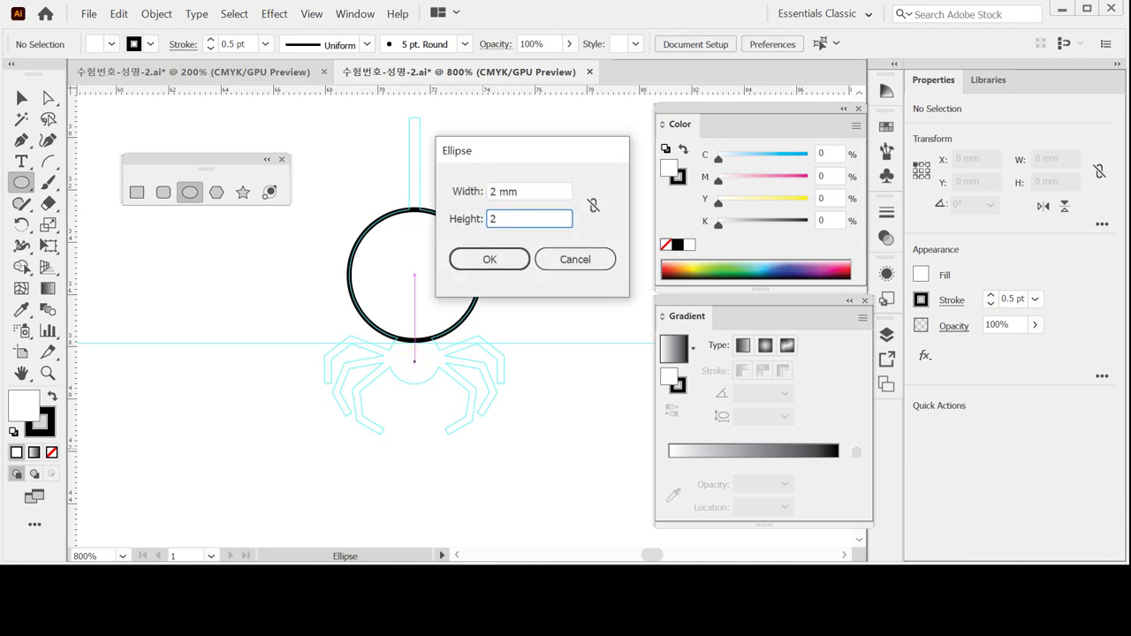
key(Return)
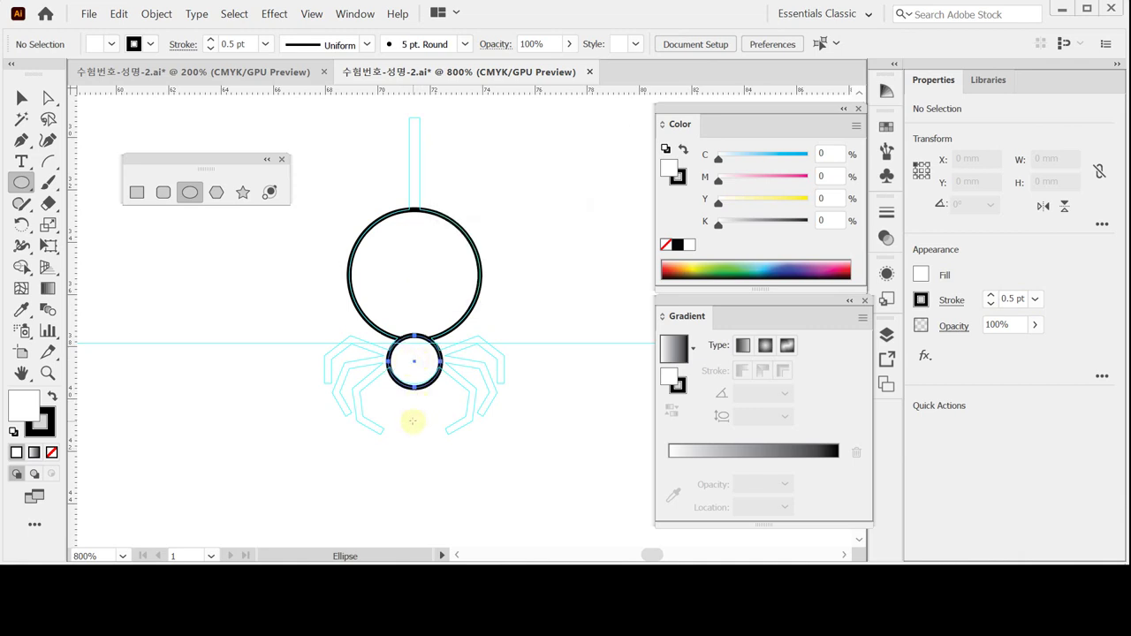
key(Up)
key(Up)
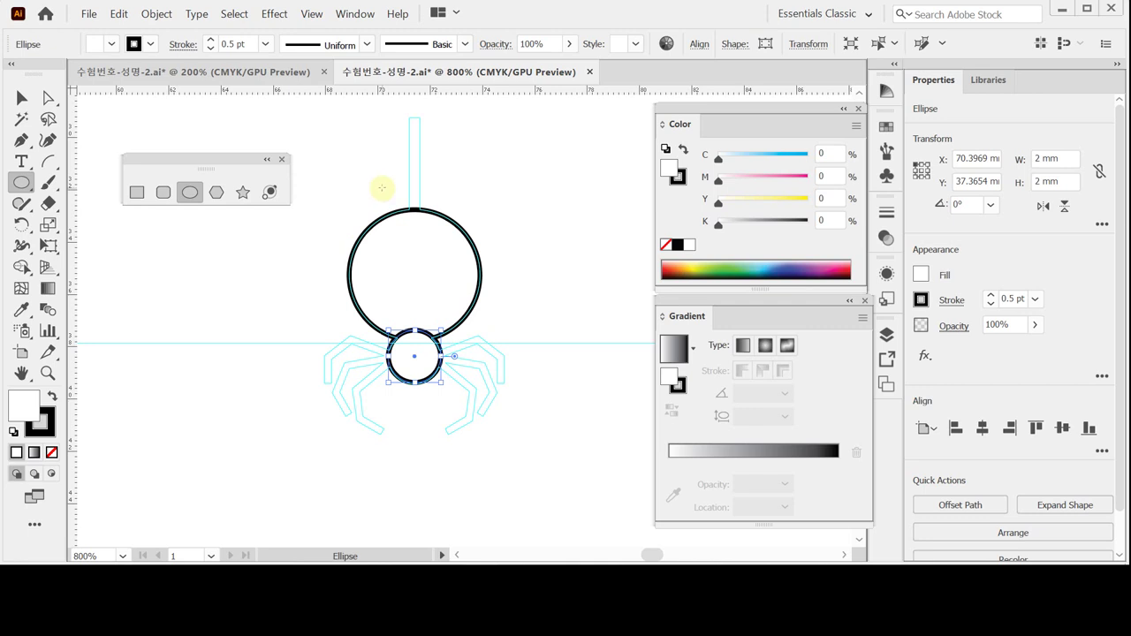
Step: Draw a thread rectangle about 0.39 mm by 4.76 mm overlapping the body, and align it with both circles on their horizontal centers
click(136, 191)
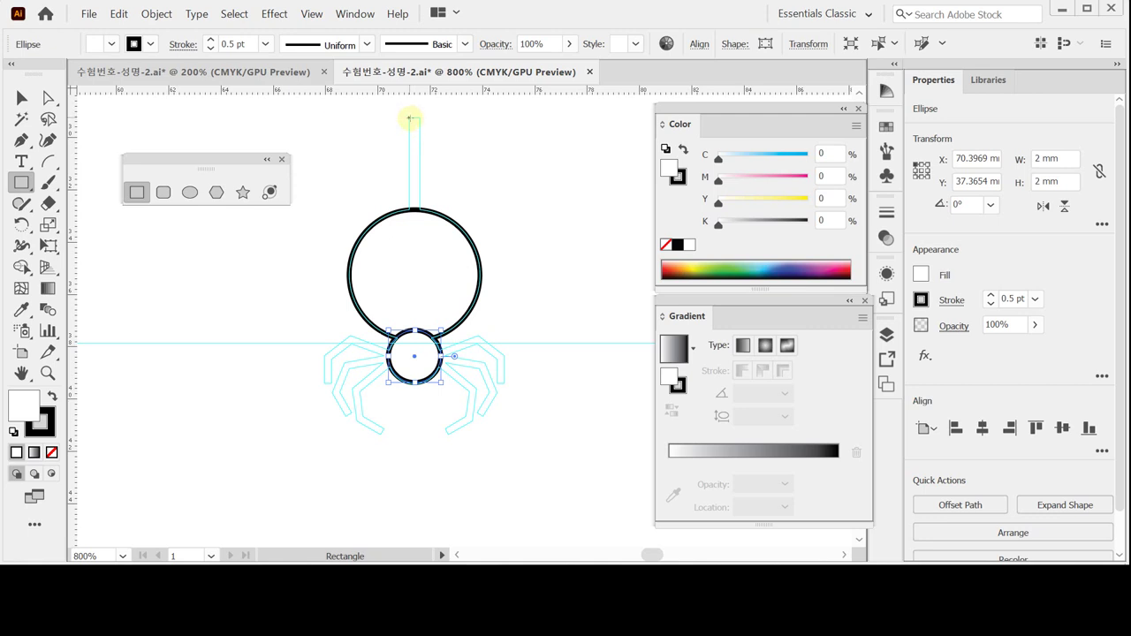
drag(409, 117, 419, 241)
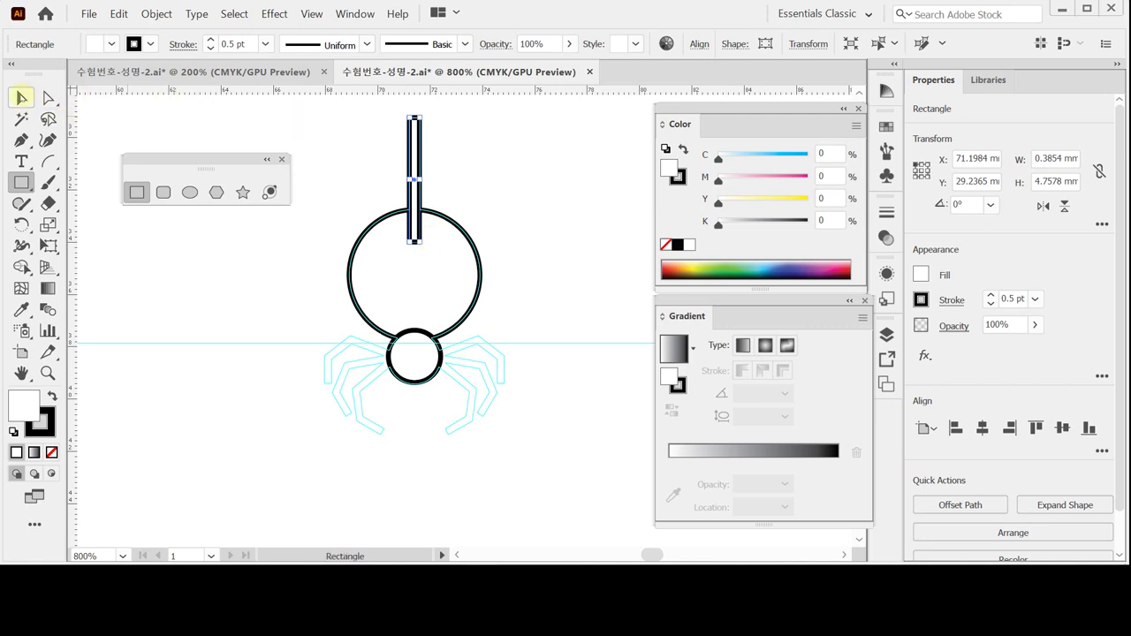
drag(366, 165, 463, 361)
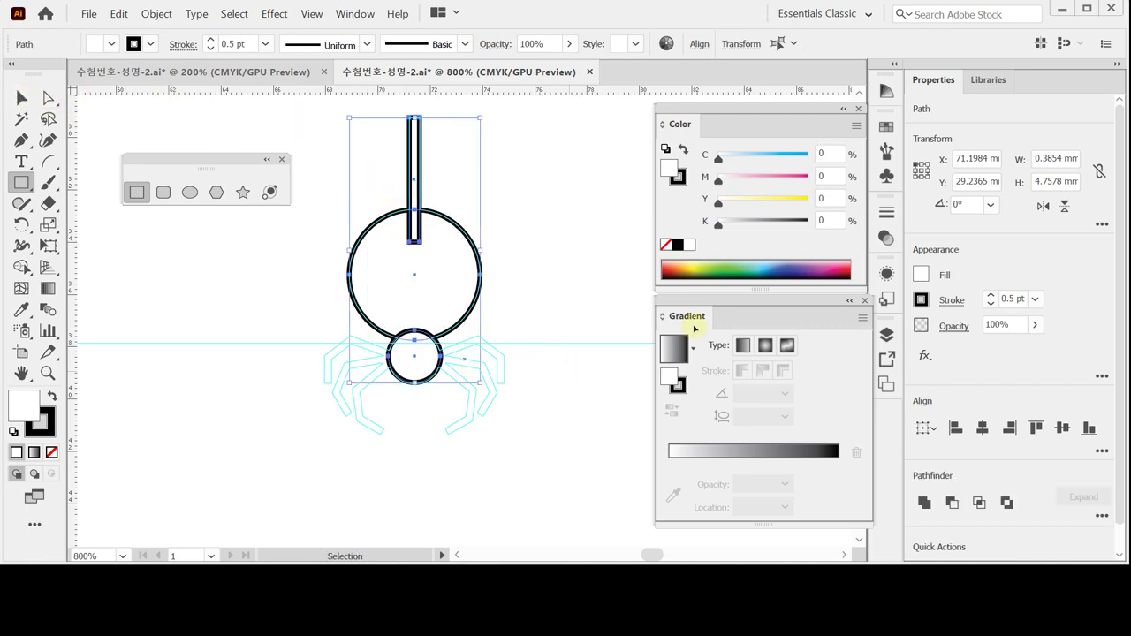
click(983, 428)
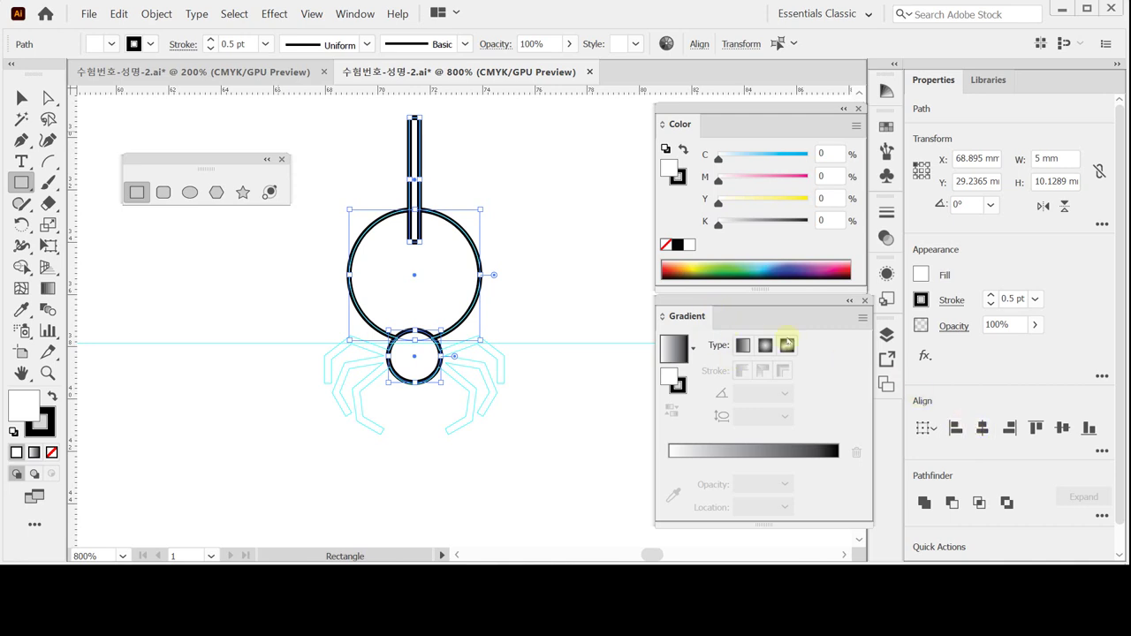
ctrl+click(495, 369)
Step: Trace the upper-left leg guide with the Pen tool as an open four-point path starting inside the head circle
key(ctrl+plus)
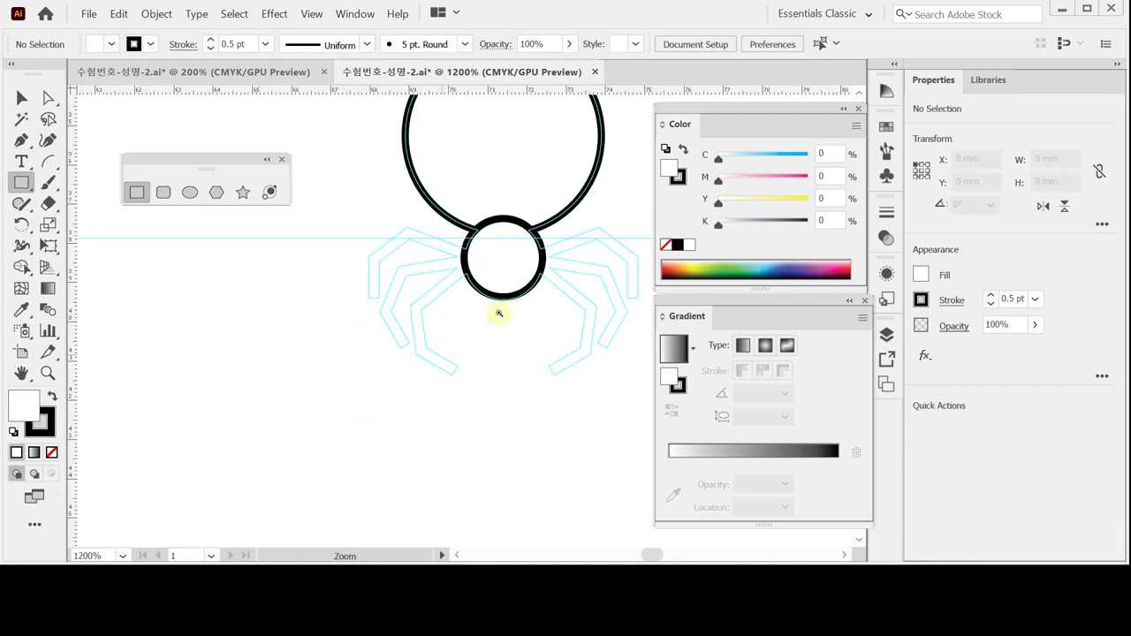
ctrl+click(499, 313)
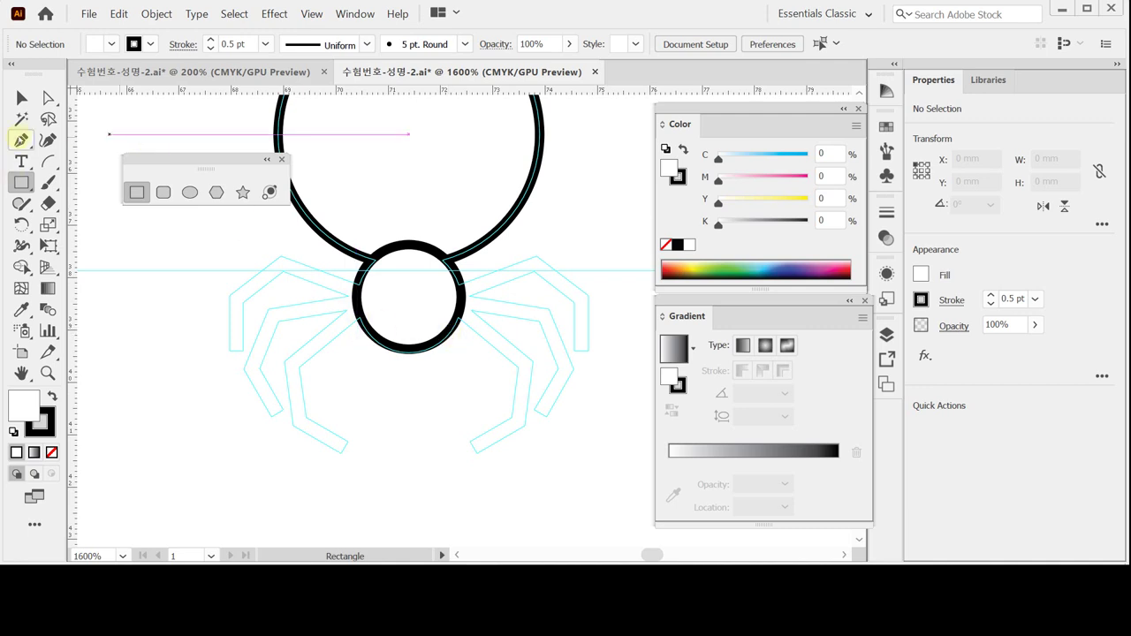
click(21, 140)
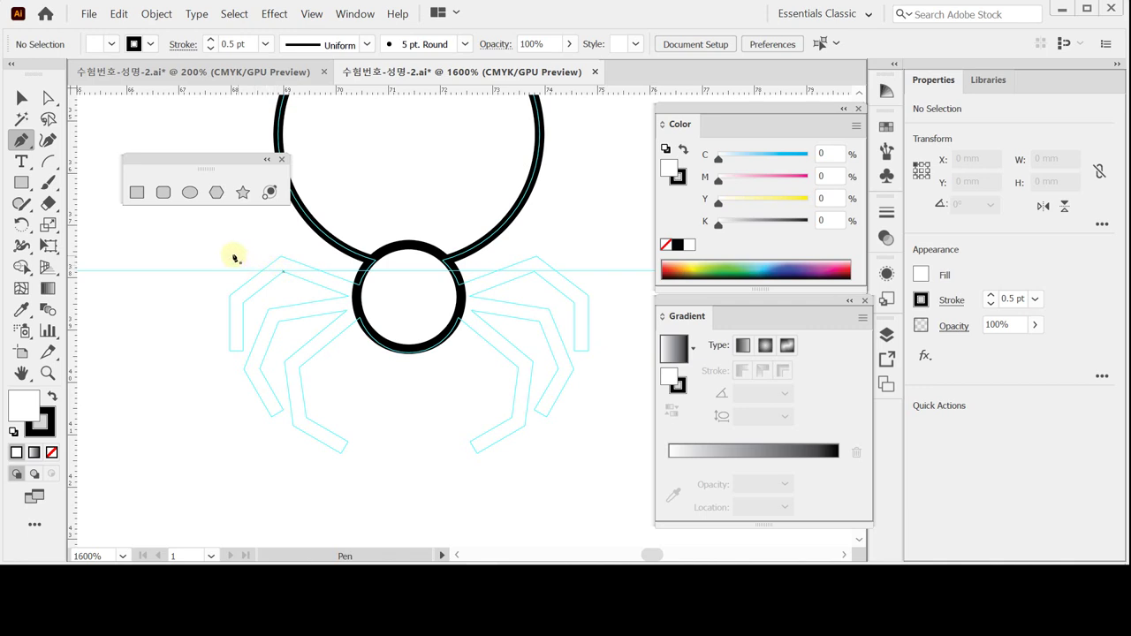
key(ctrl)
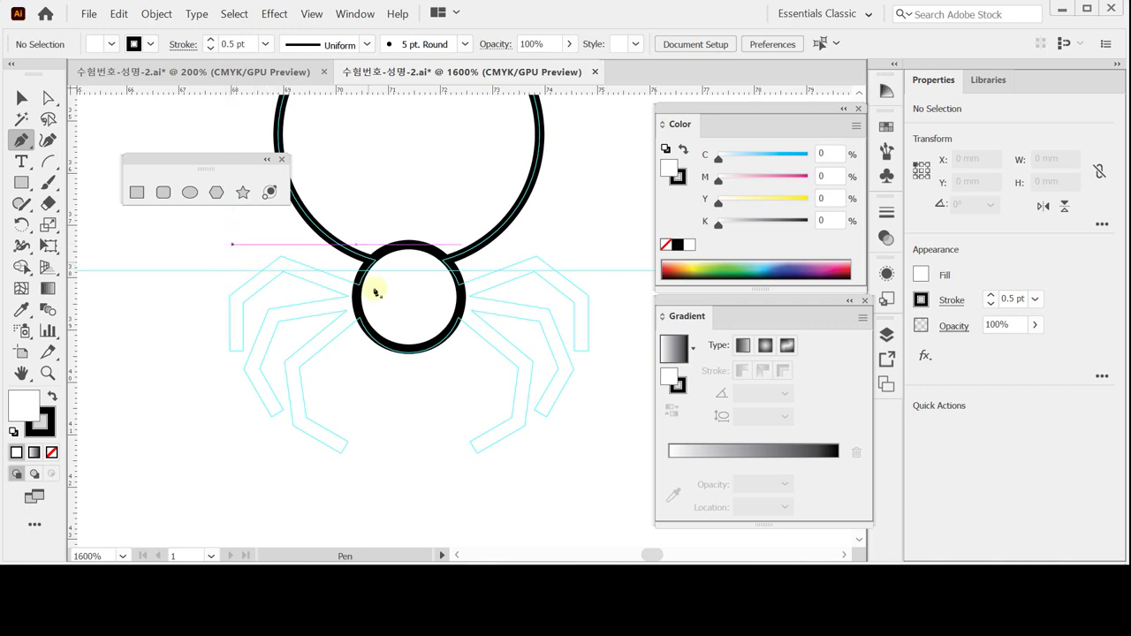
click(366, 297)
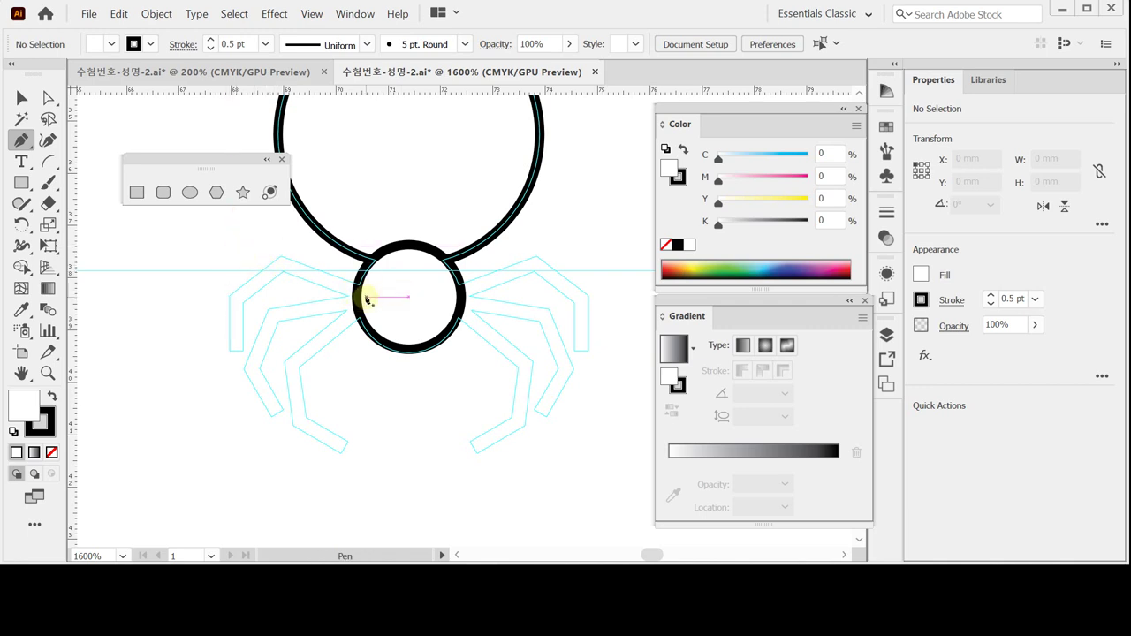
click(285, 264)
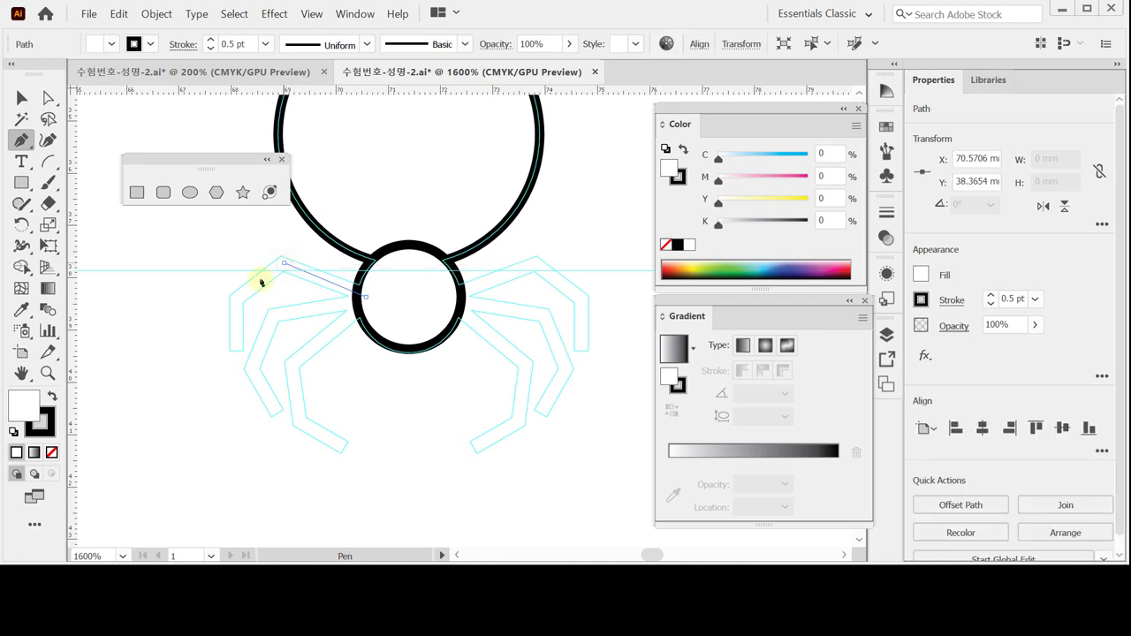
click(236, 299)
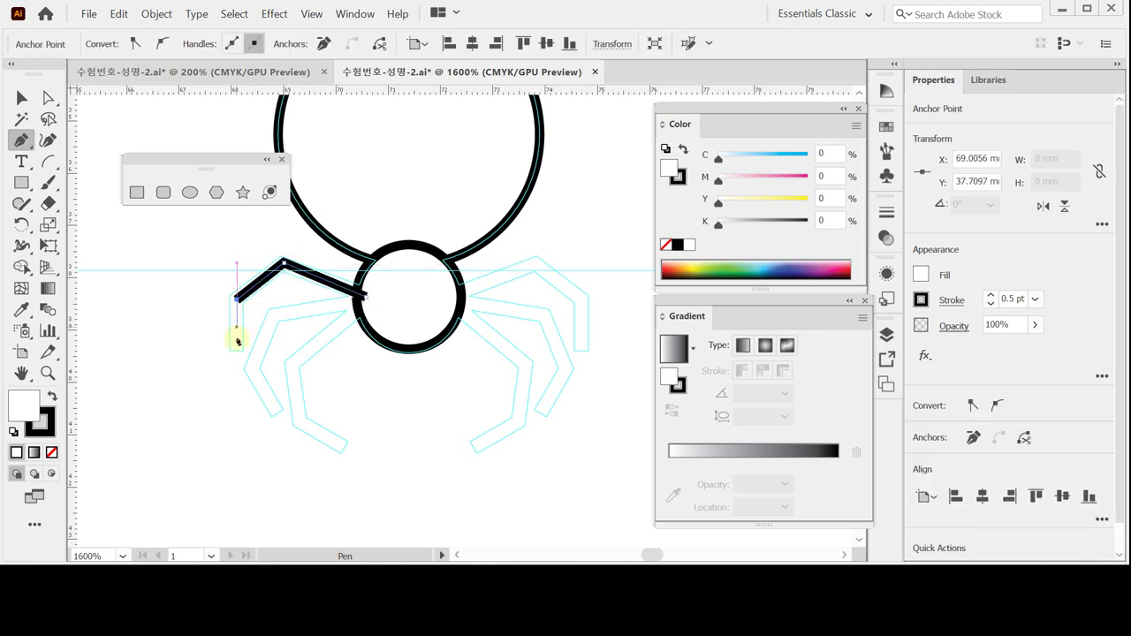
click(236, 349)
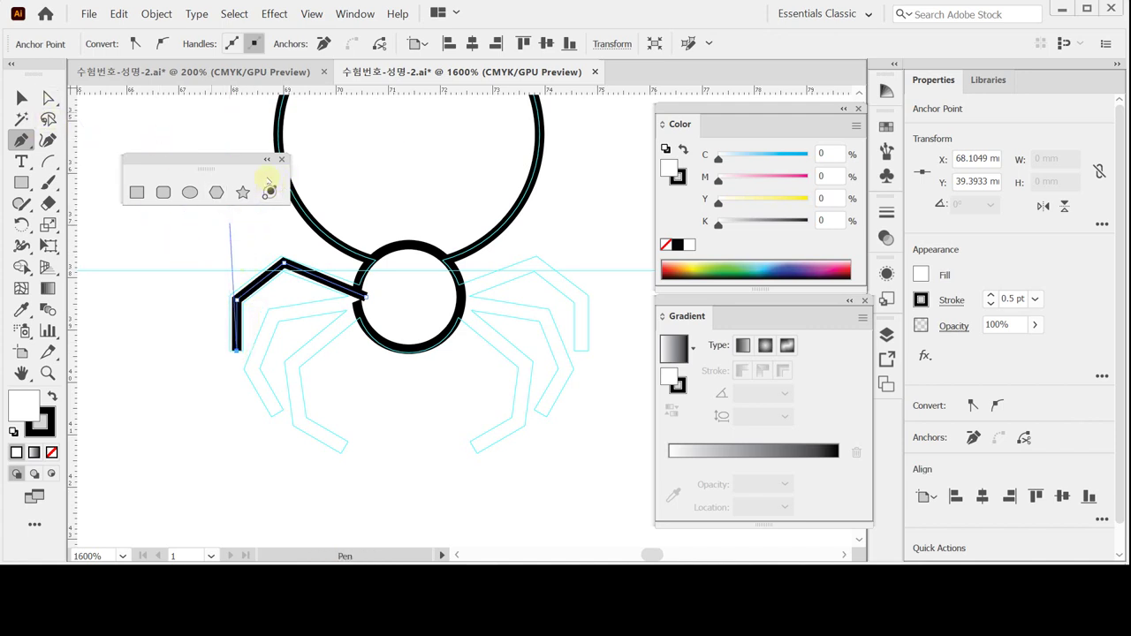
Step: Set the leg path's fill to None and its stroke weight to 0.75 pt
click(24, 97)
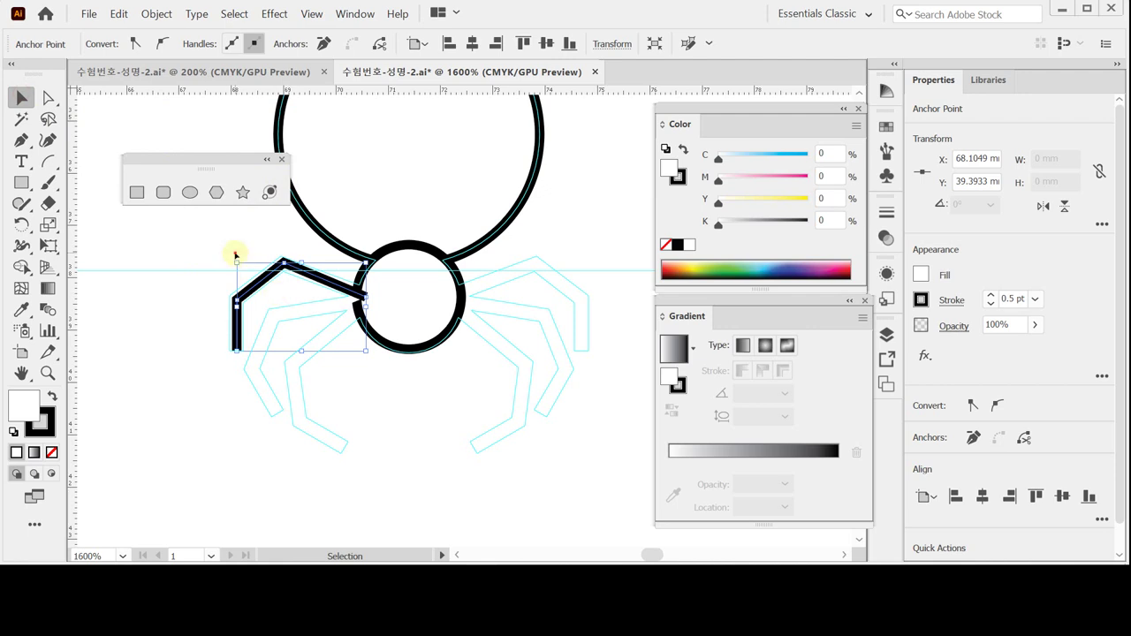
drag(241, 247, 281, 311)
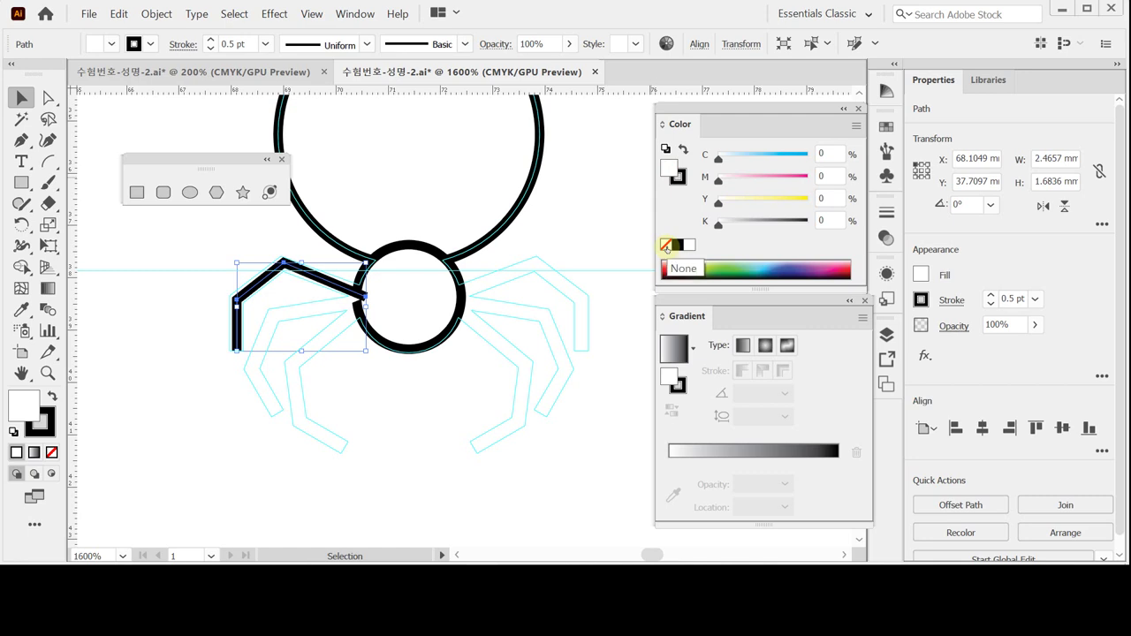
click(665, 245)
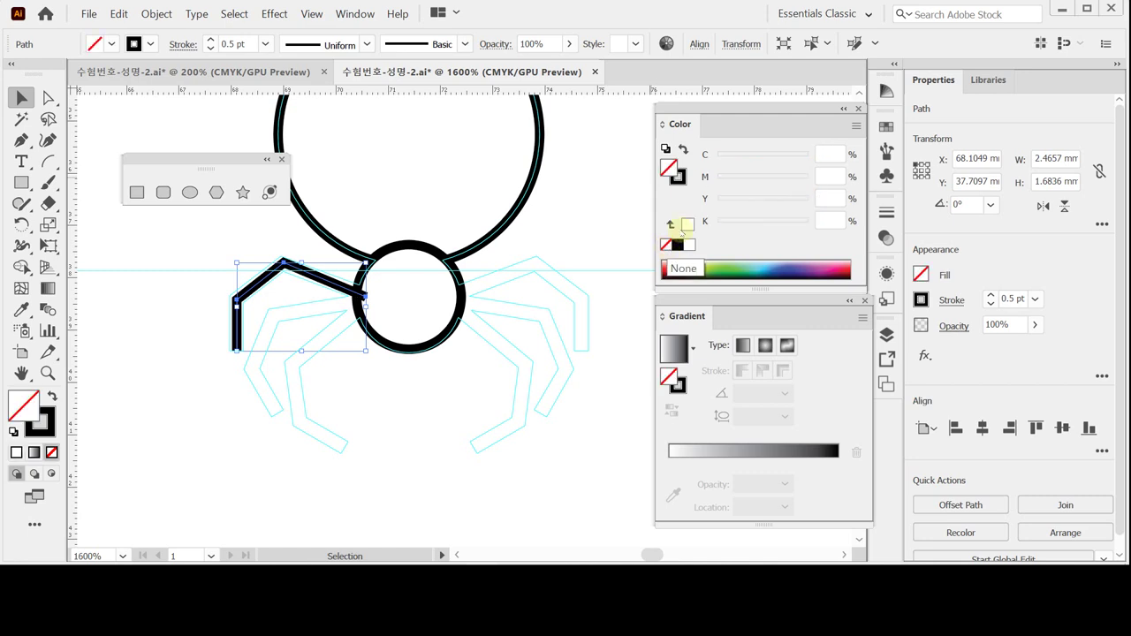
click(680, 180)
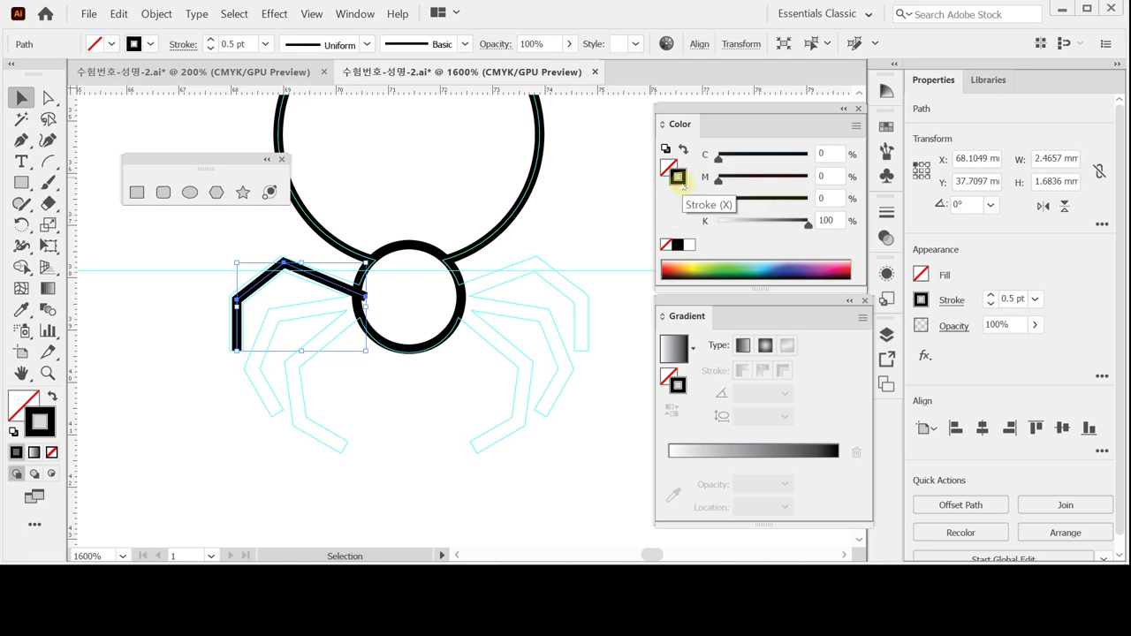
click(1034, 299)
click(1057, 4)
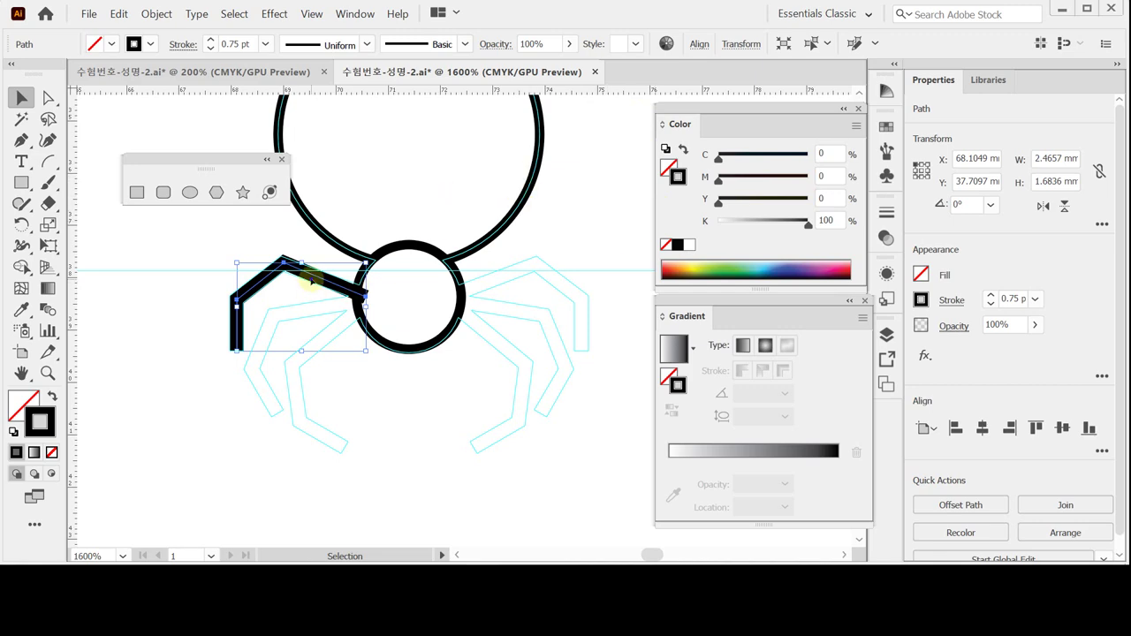
Step: Convert the leg path into a filled shape with Outline Stroke
right_click(311, 281)
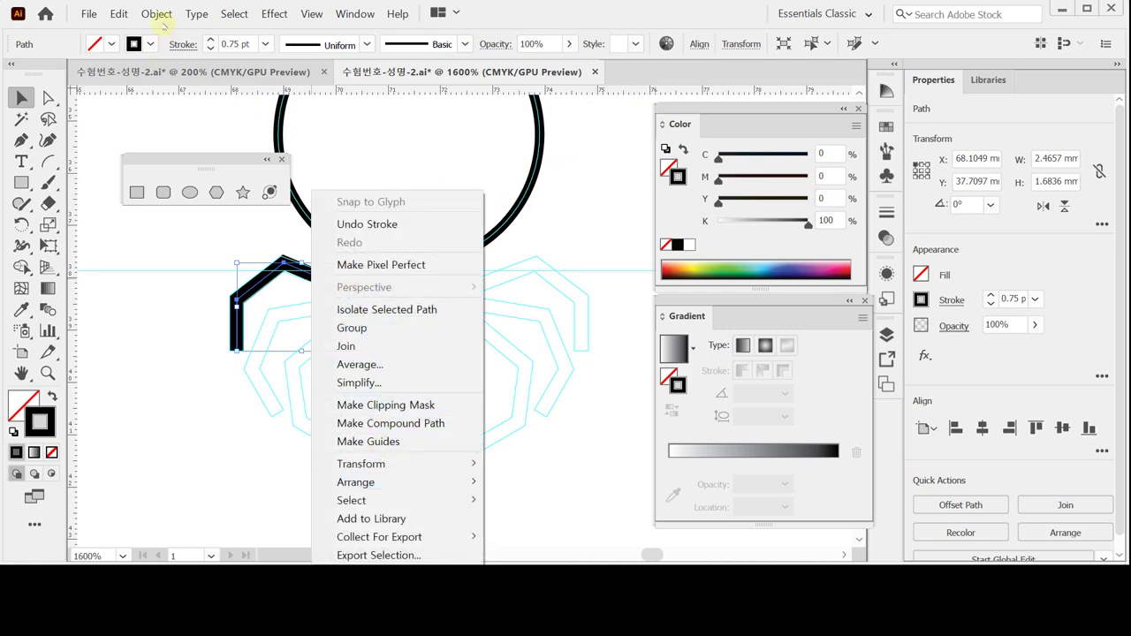
click(157, 14)
mouse_move(270, 308)
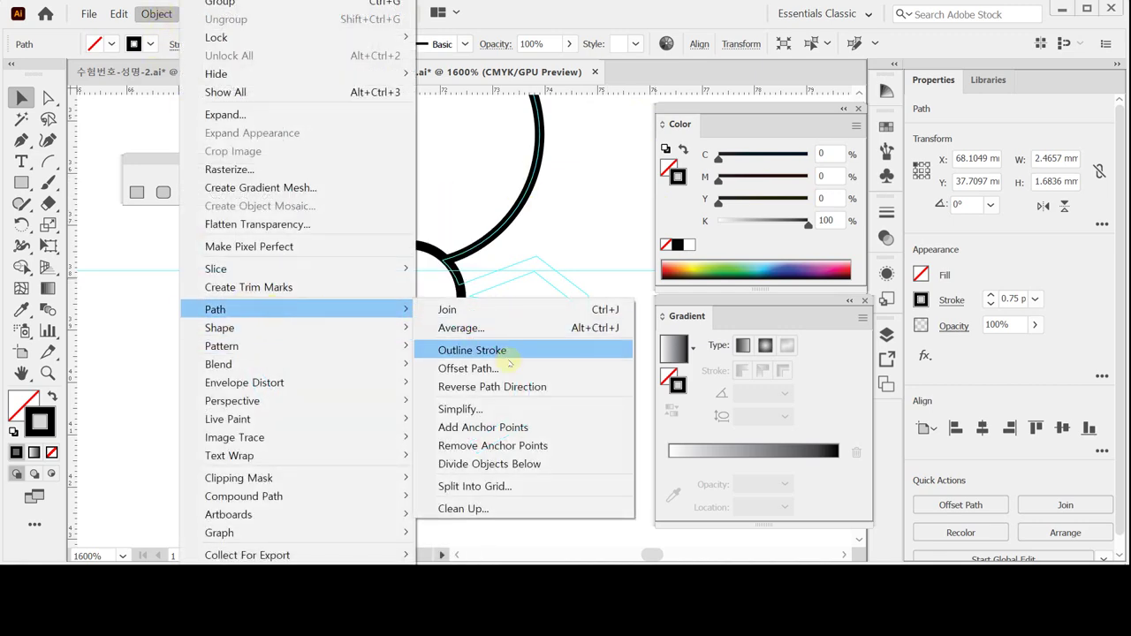
click(509, 353)
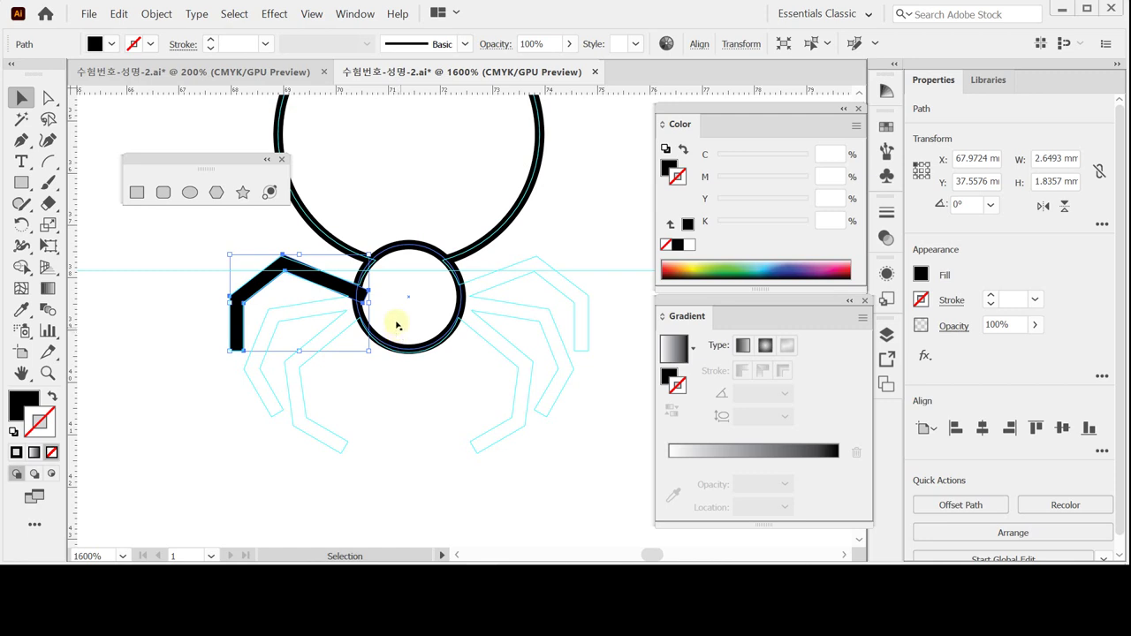
Step: Try to make two rotated copies of the leg about its inner end, each turned freehand by about 31°
click(21, 223)
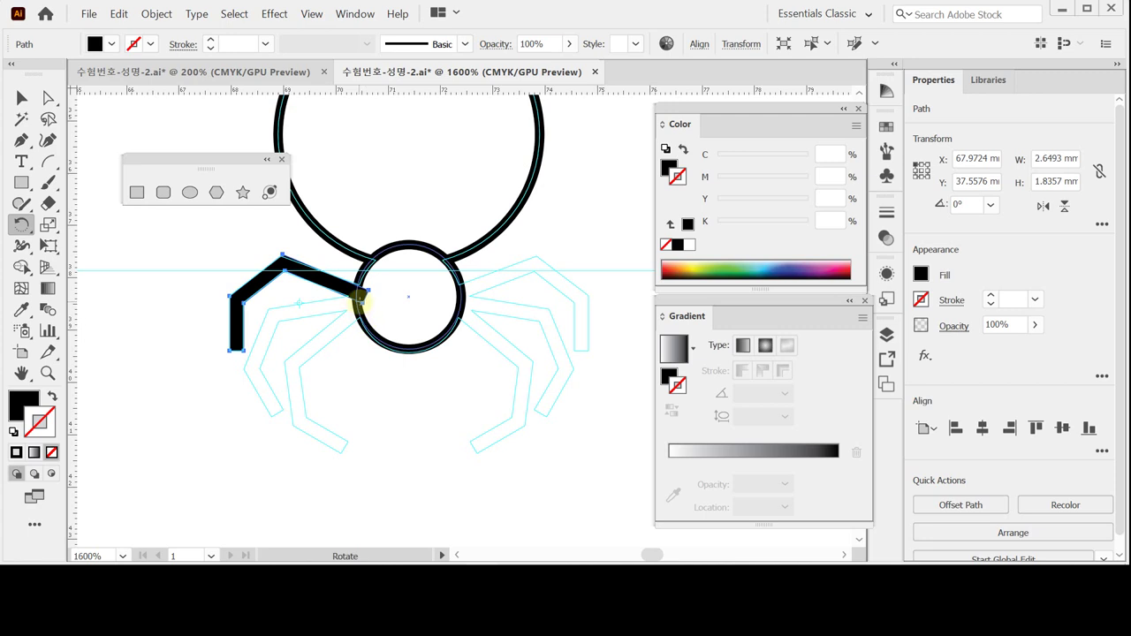
click(361, 303)
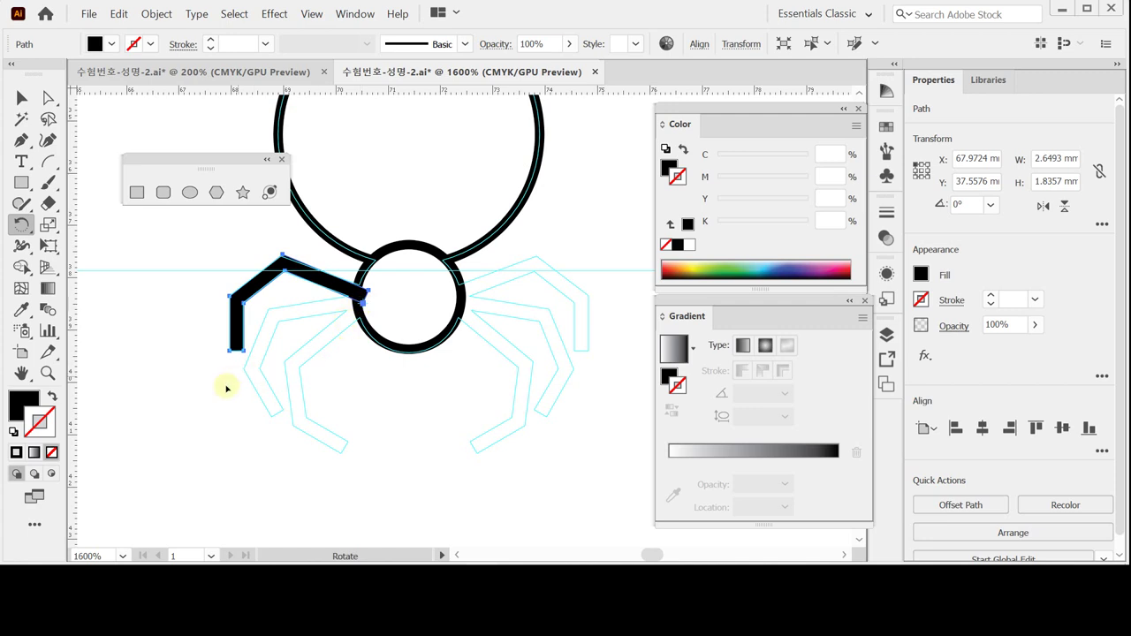
drag(223, 372, 275, 443)
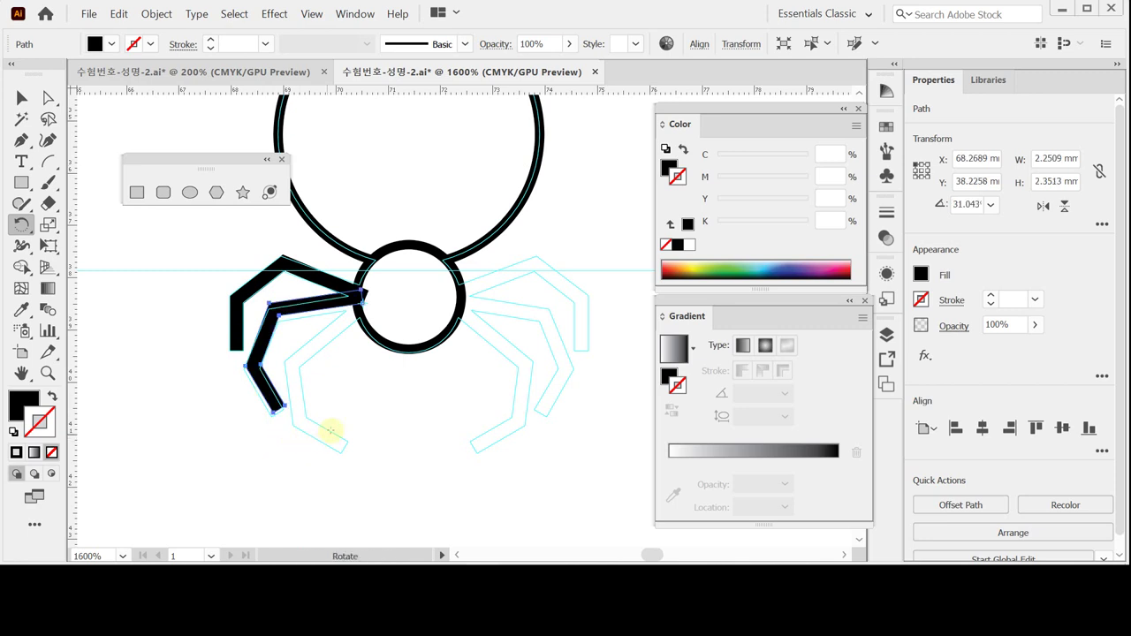
key(ctrl+d)
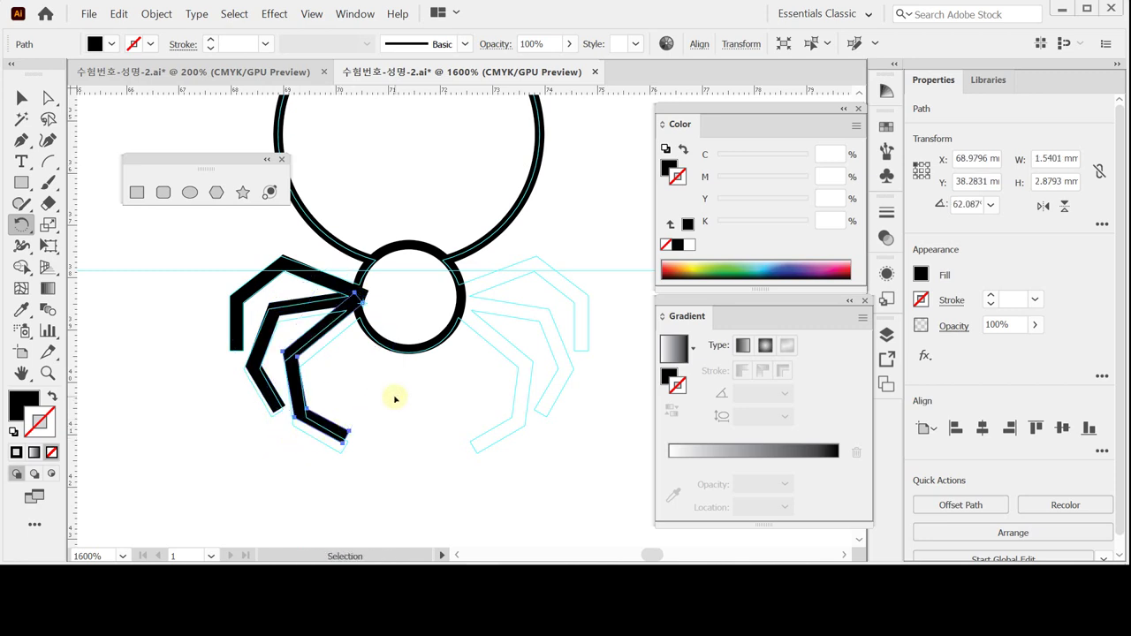
key(ctrl+z)
key(ctrl+z)
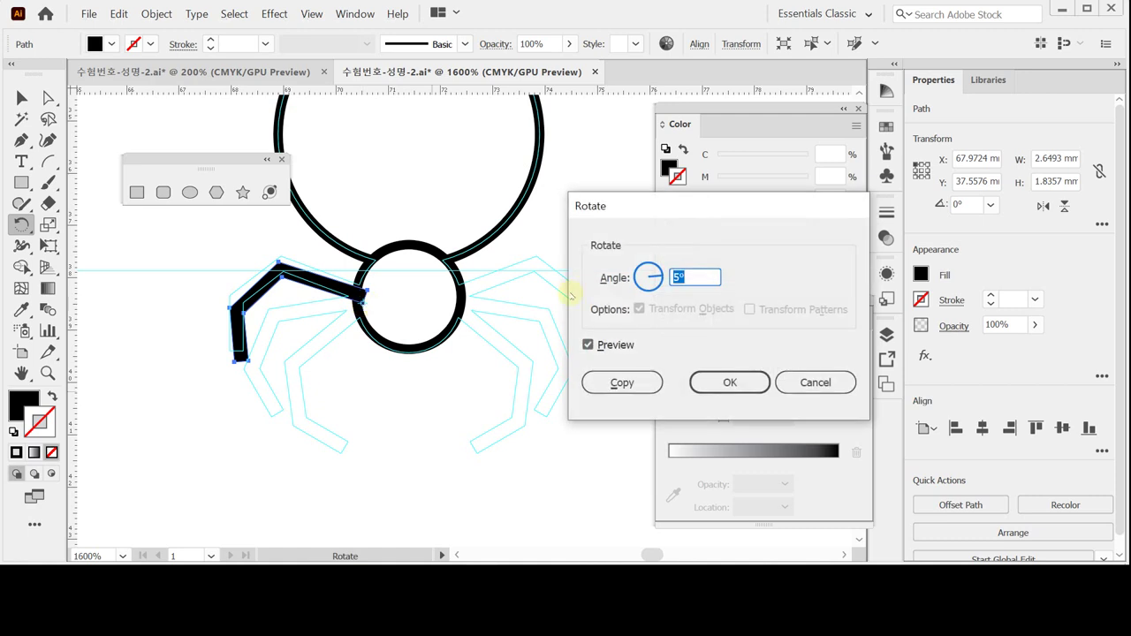
Step: Make a copy of the leg rotated 30° about its inner end, and repeat the transformation for a third leg
text(30)
click(621, 382)
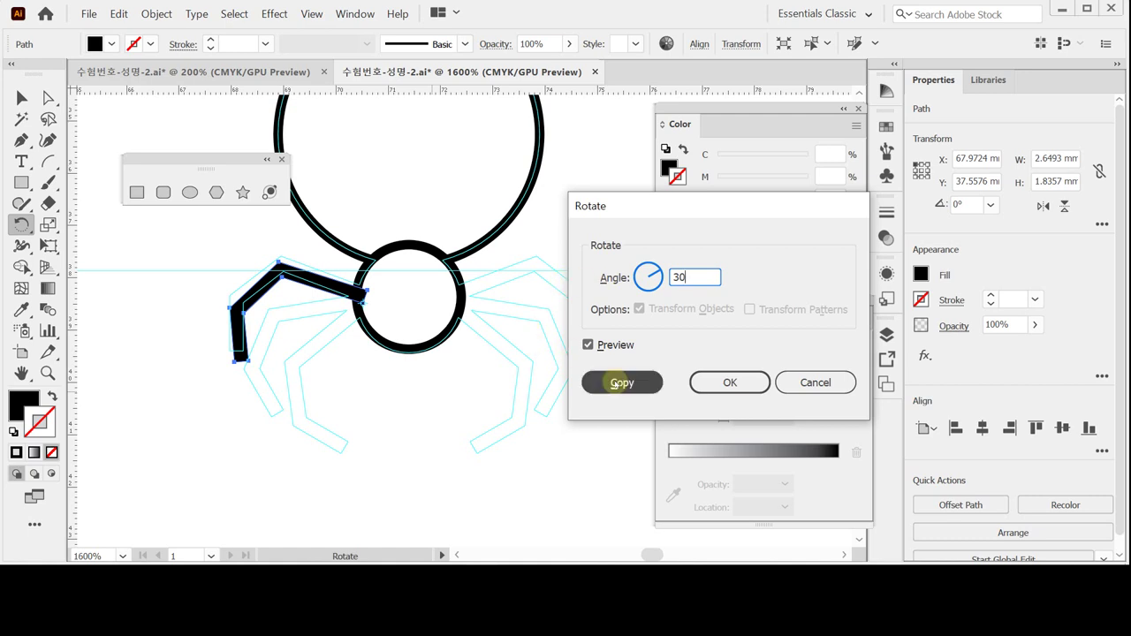
key(ctrl+d)
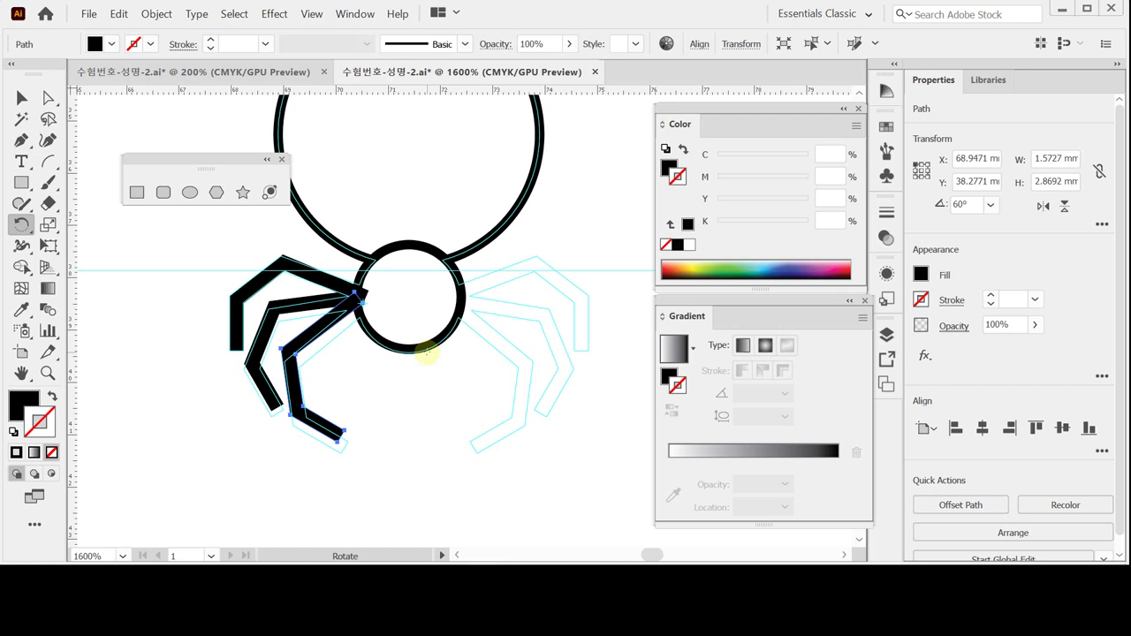
Step: Shift the third leg down about 0.15 mm and the middle leg slightly down to fit their guides
key(Down)
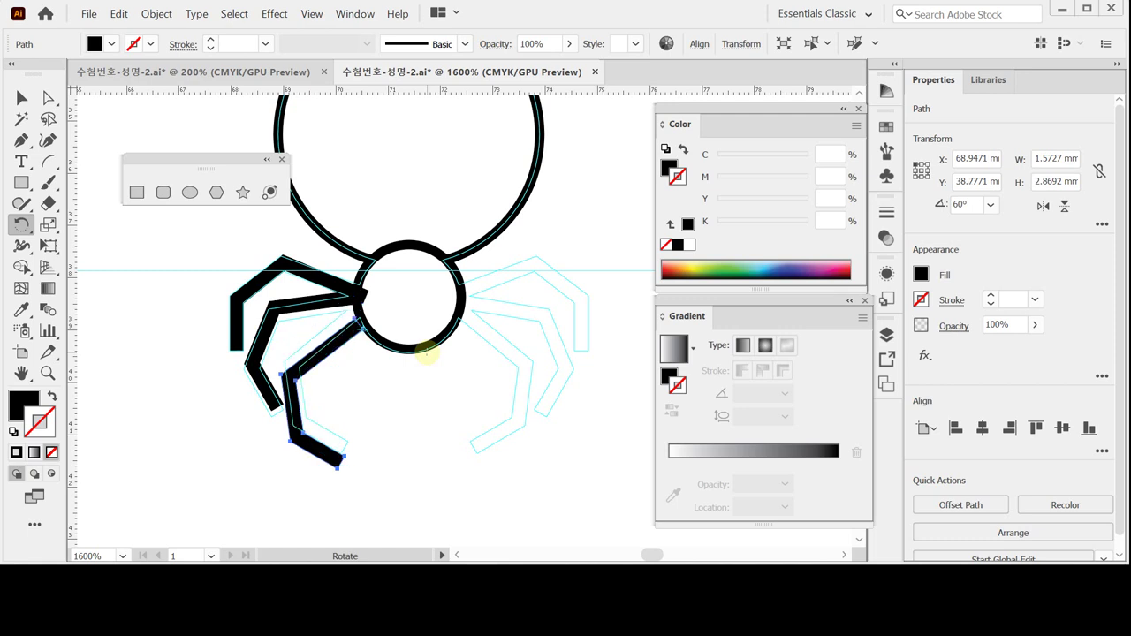
key(Up)
key(Up)
key(Up)
key(Up)
key(Up)
key(Up)
key(Up)
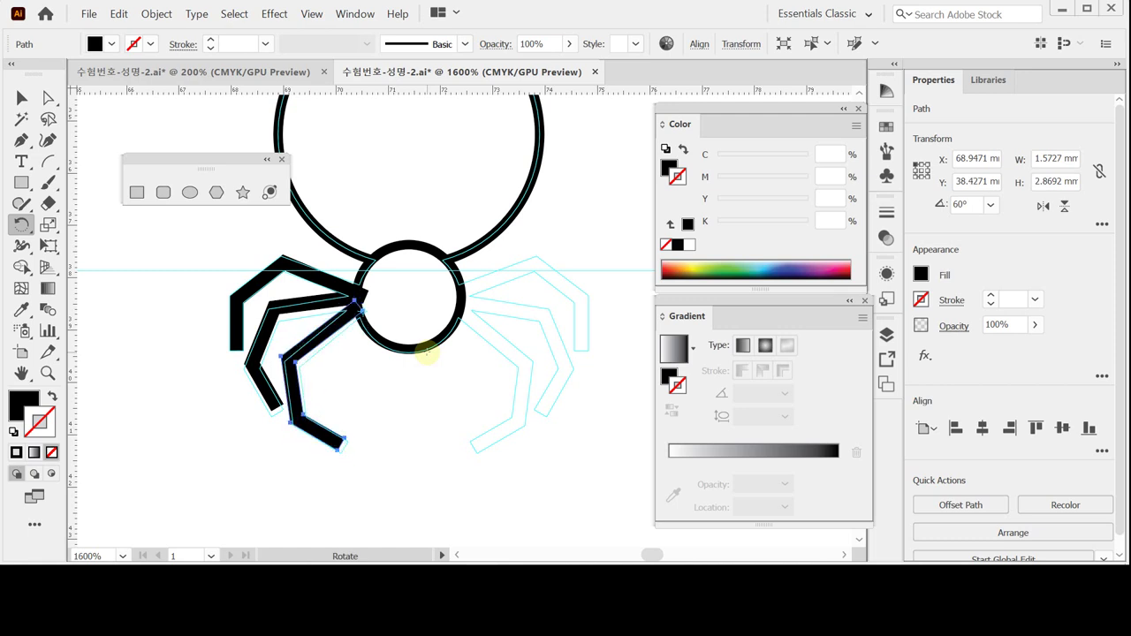
drag(261, 352, 276, 316)
key(Up)
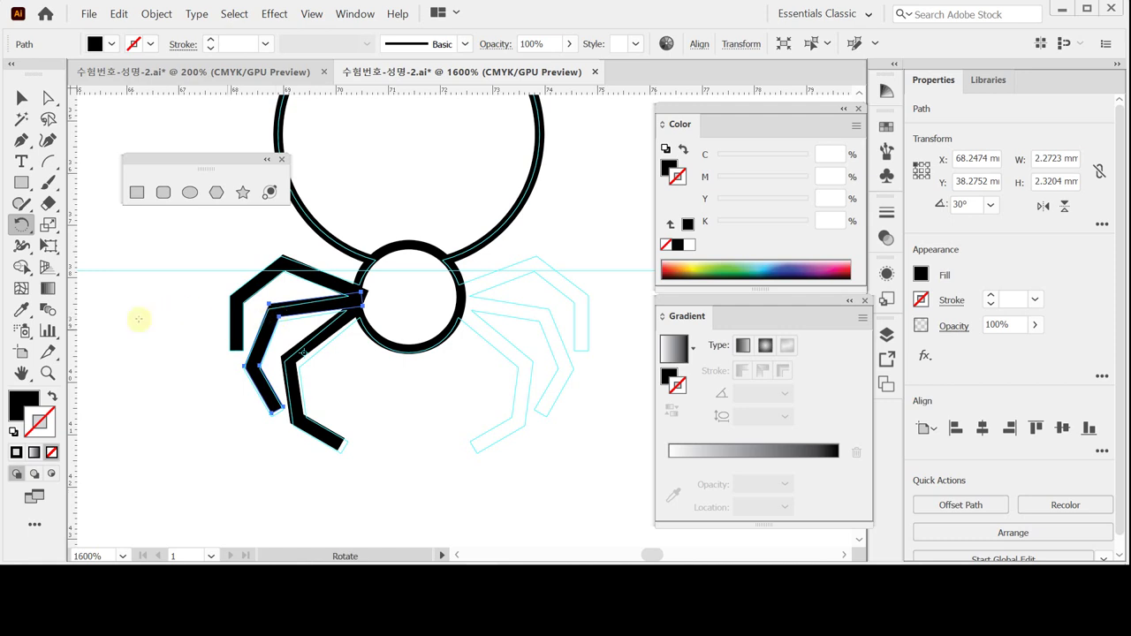
Step: Reflect a copy of all three left legs across a vertical axis through the head's center
ctrl+shift+click(325, 434)
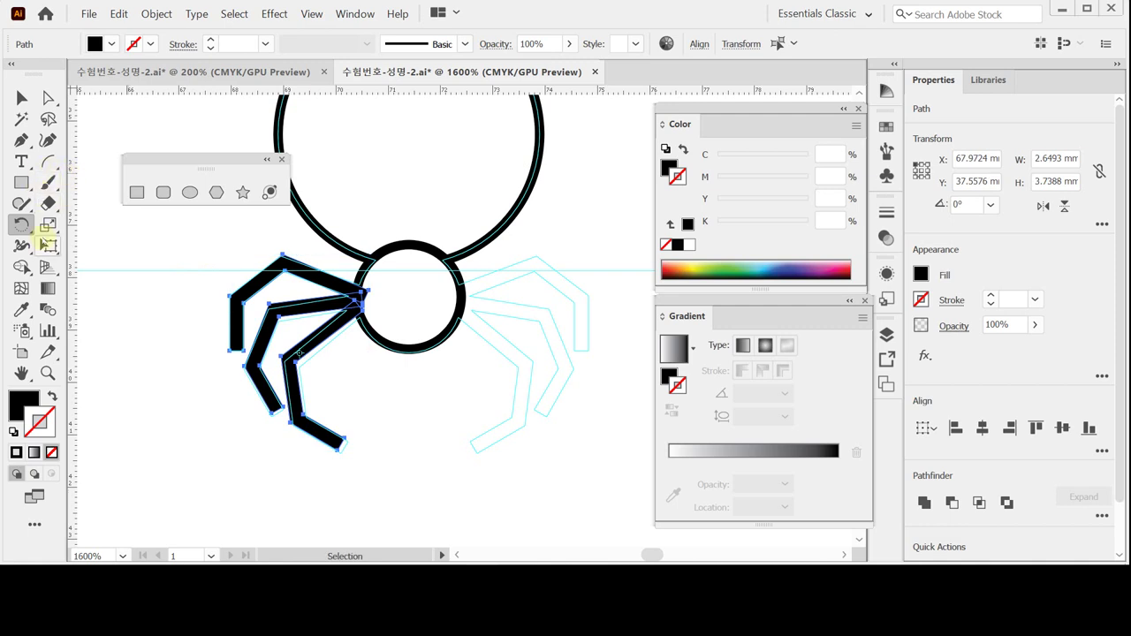
drag(21, 224, 79, 246)
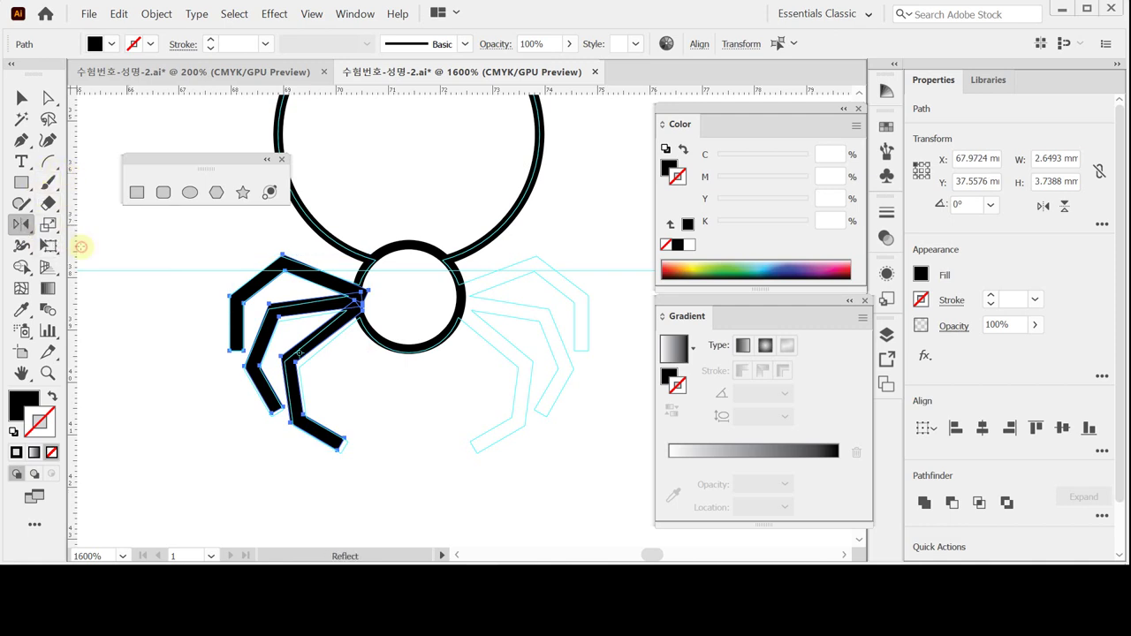
alt+click(408, 298)
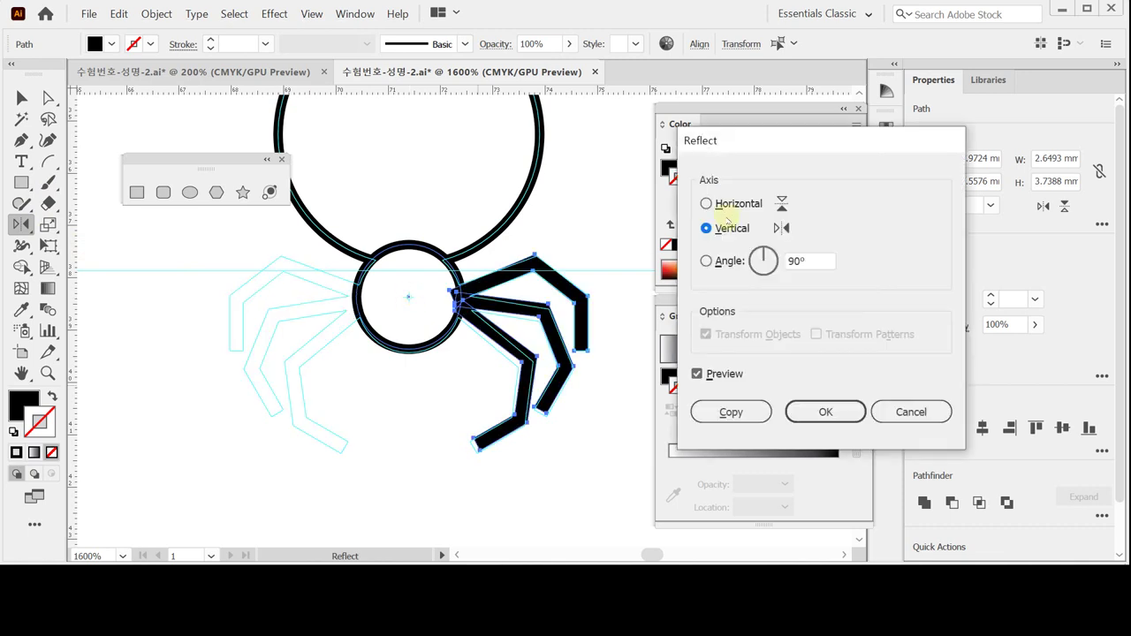
click(731, 411)
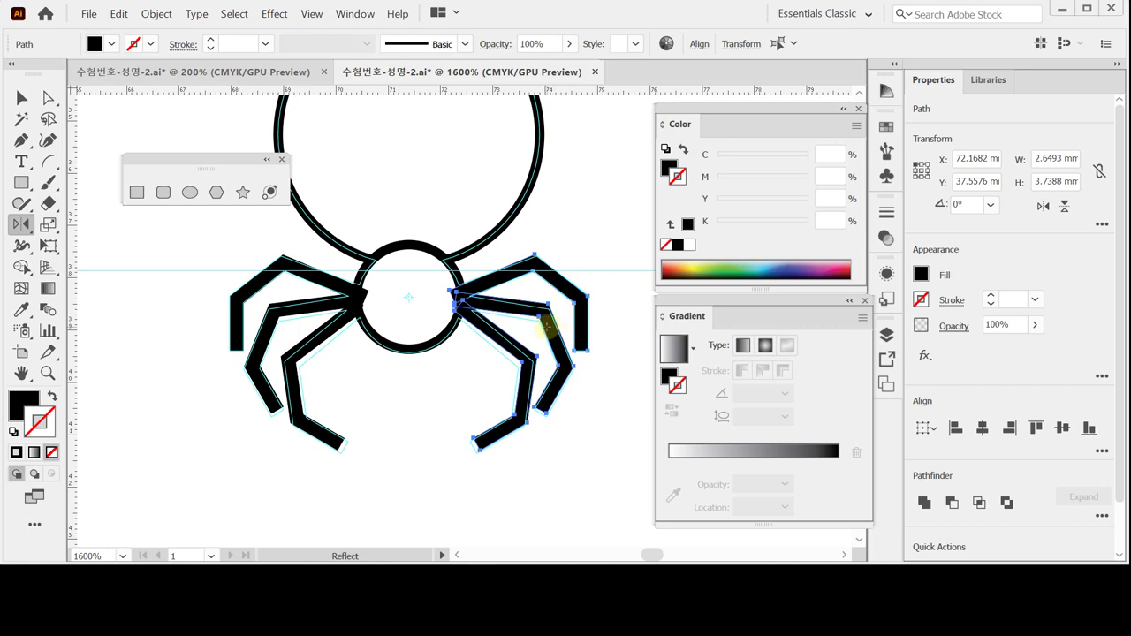
Step: Unite the thread, body, head and all legs into one spider shape and fill it with white
scroll(495, 309, down, 1)
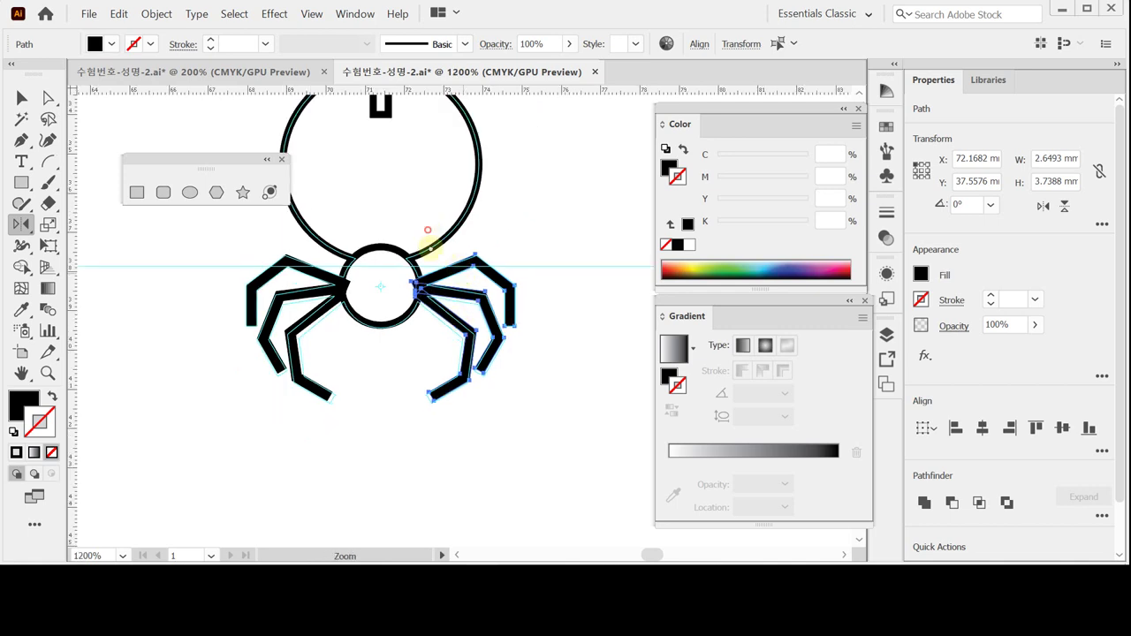
scroll(431, 250, down, 2)
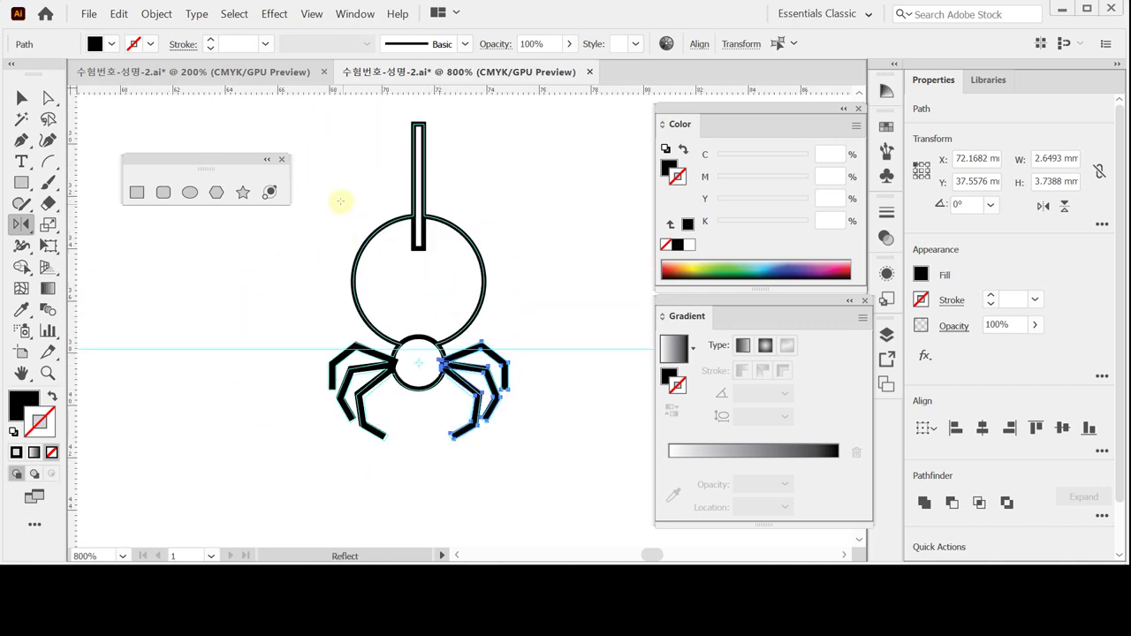
key(v)
drag(335, 186, 501, 421)
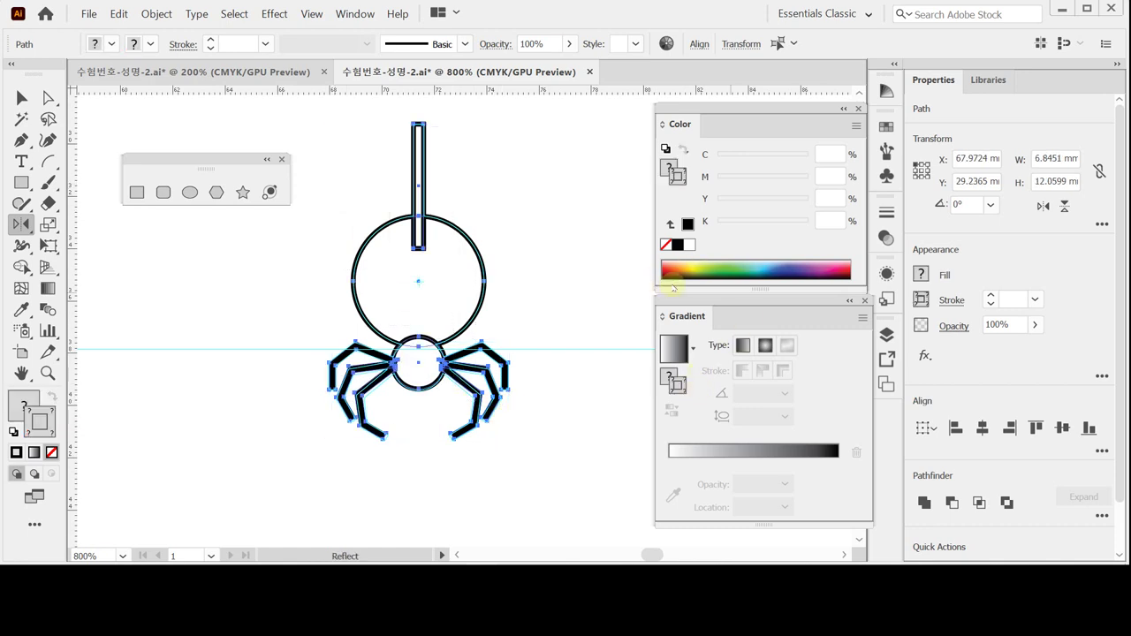
click(923, 502)
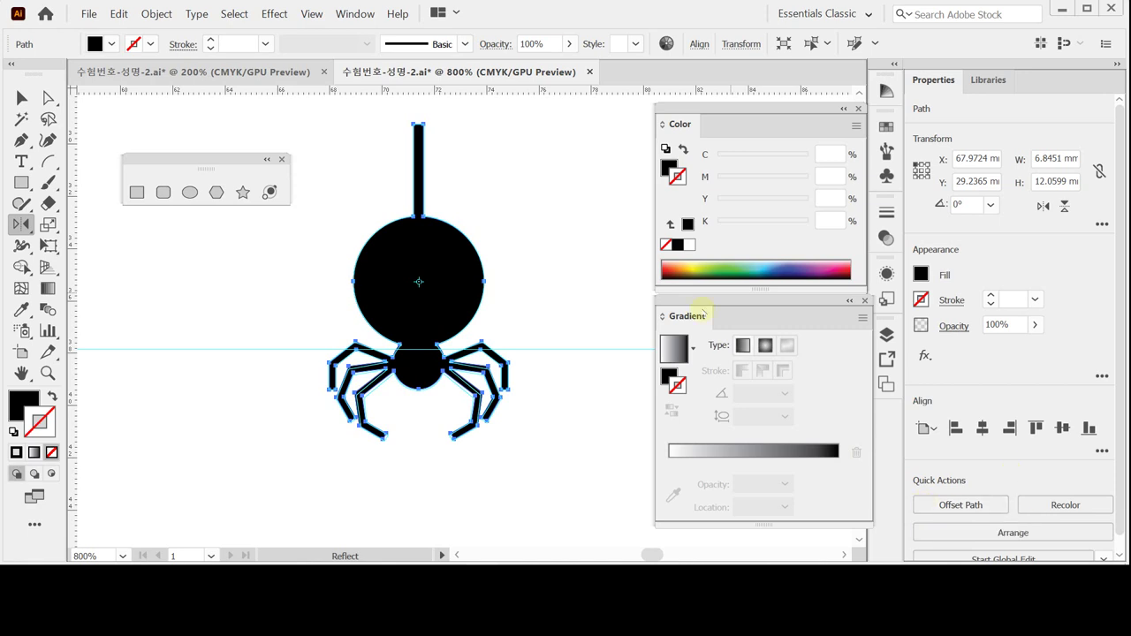
click(664, 167)
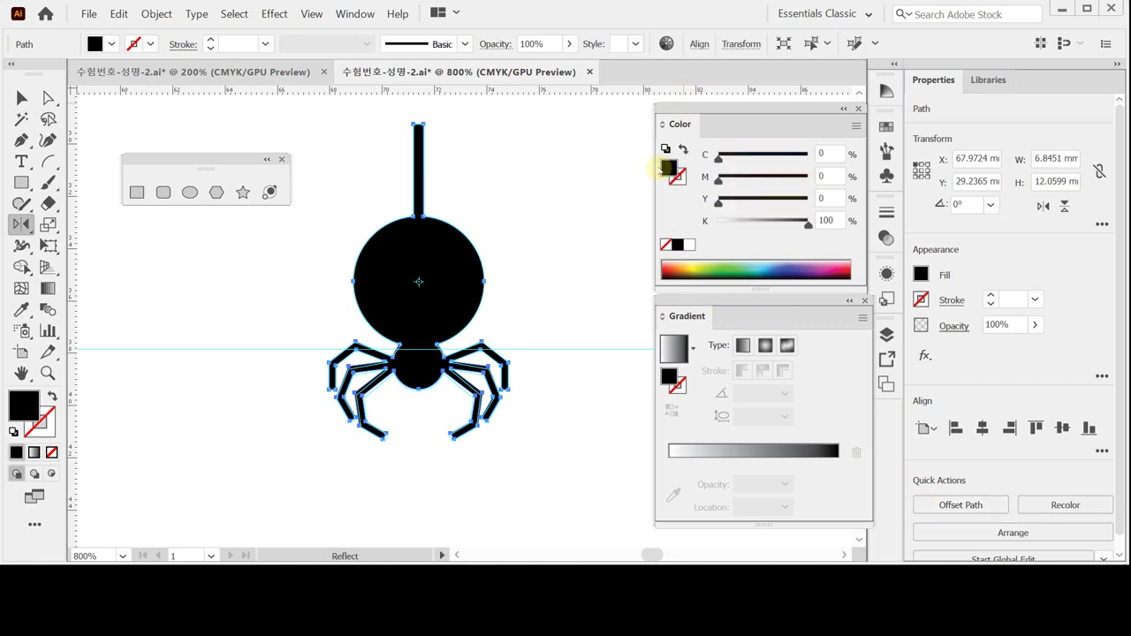
click(687, 246)
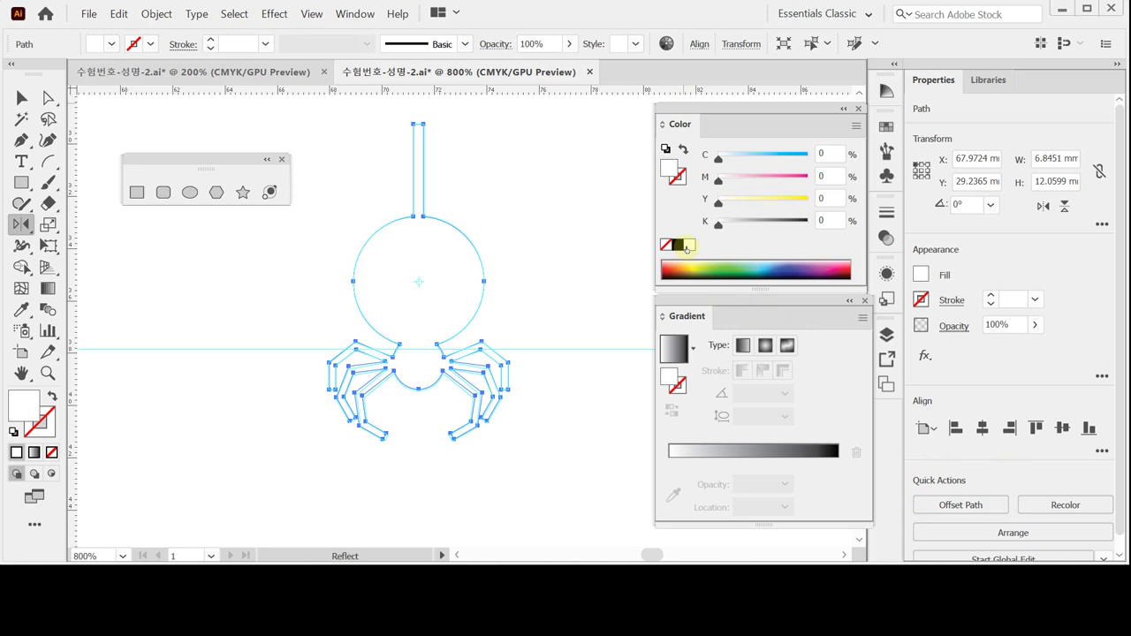
Step: Show all hidden artwork, save the document and clear the selection
key(alt)
key(ctrl+alt+3)
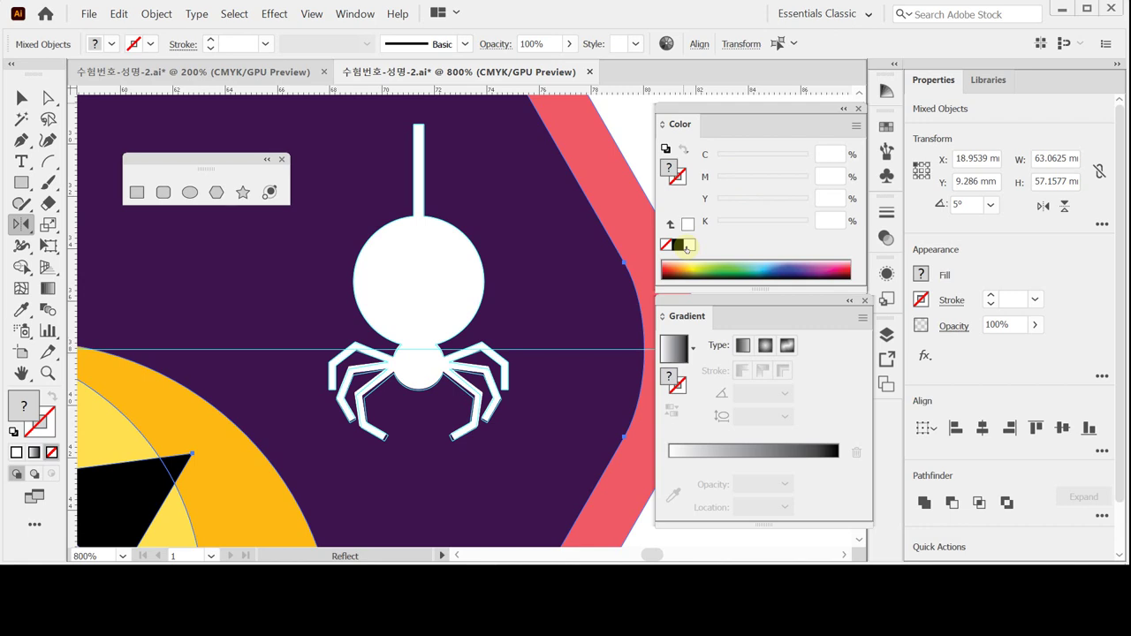
key(ctrl+s)
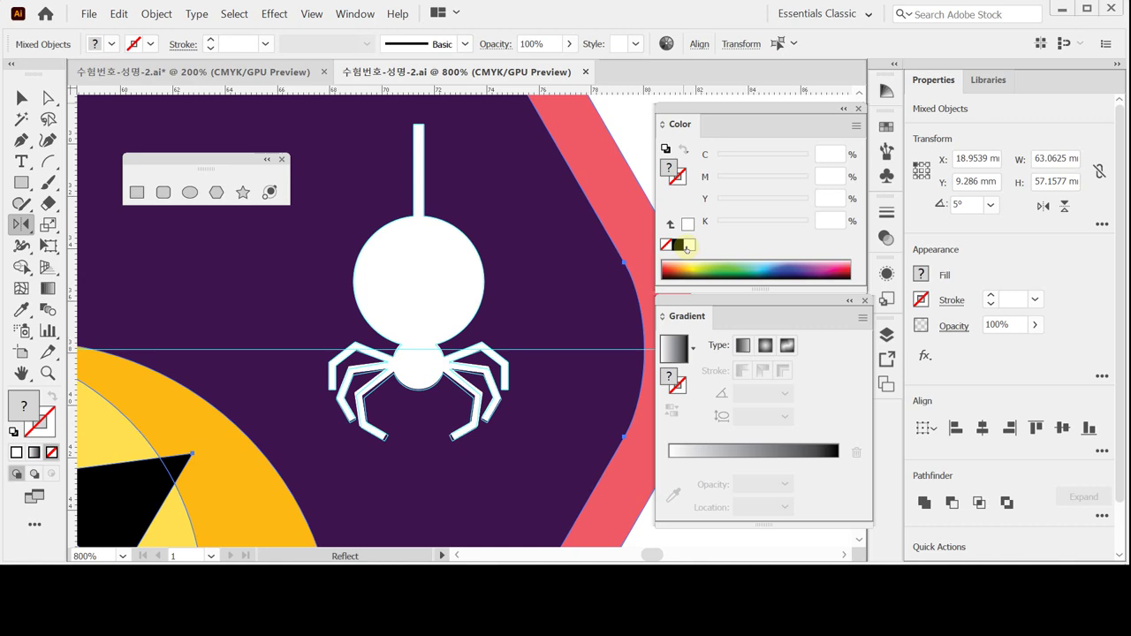
click(575, 133)
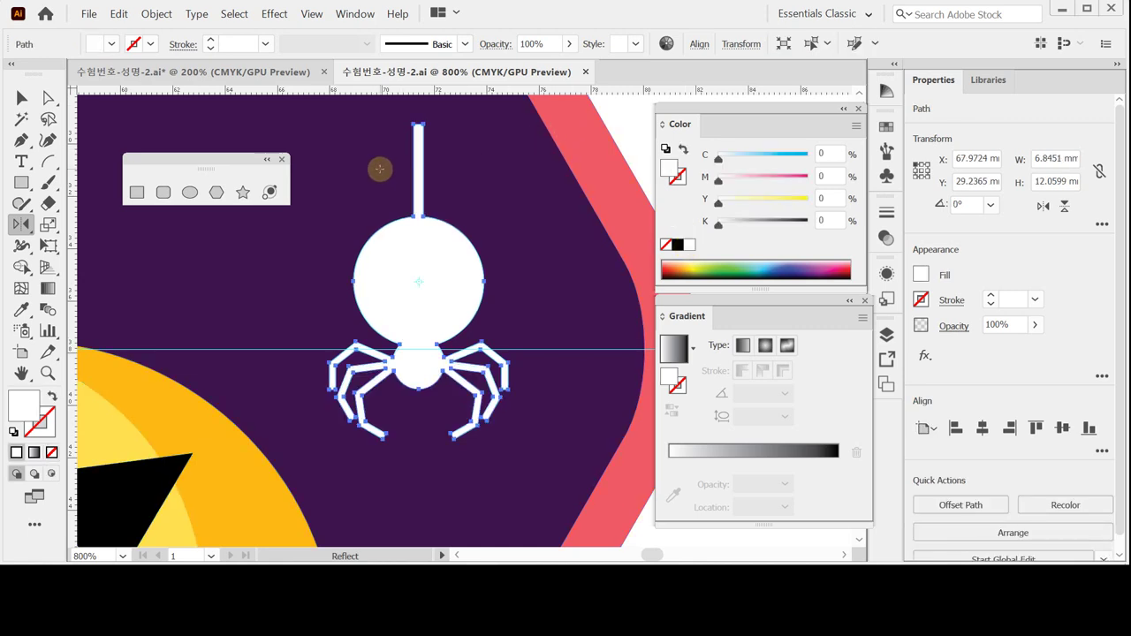
ctrl+click(625, 128)
Step: Fit the artboard in view and open the Artistic_Paintbrush brush library
alt+click(530, 255)
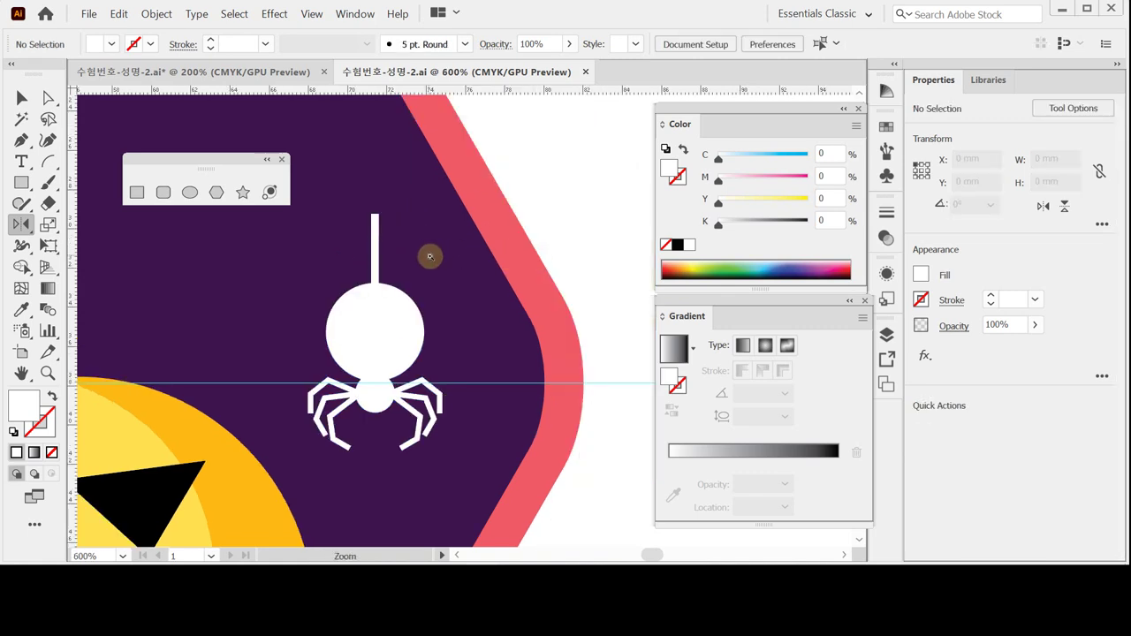
alt+click(433, 261)
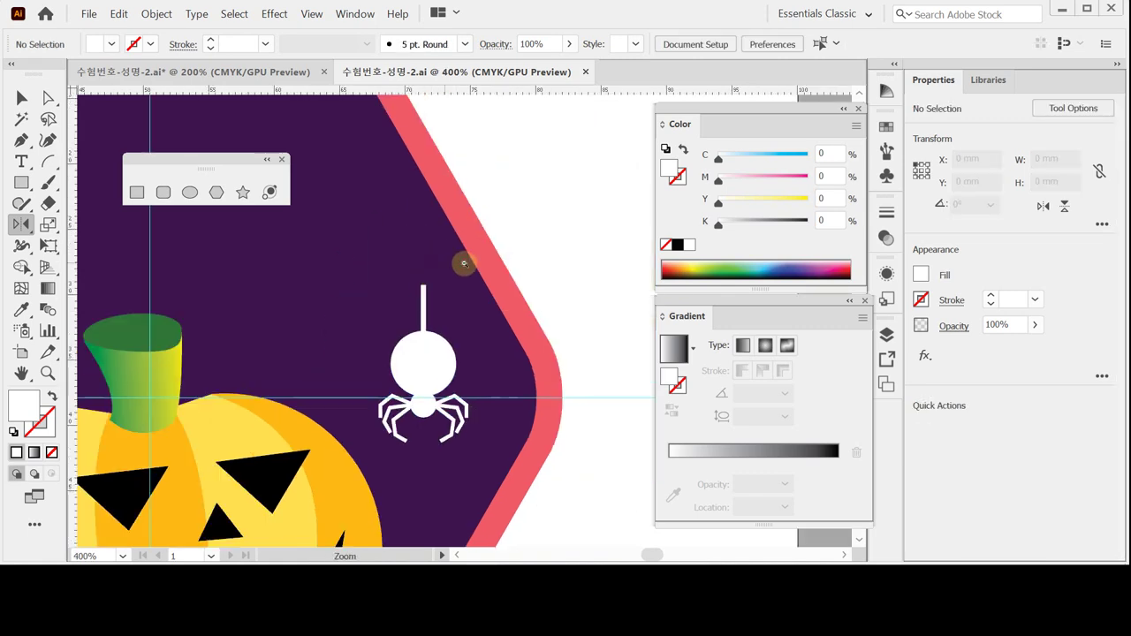
alt+click(356, 268)
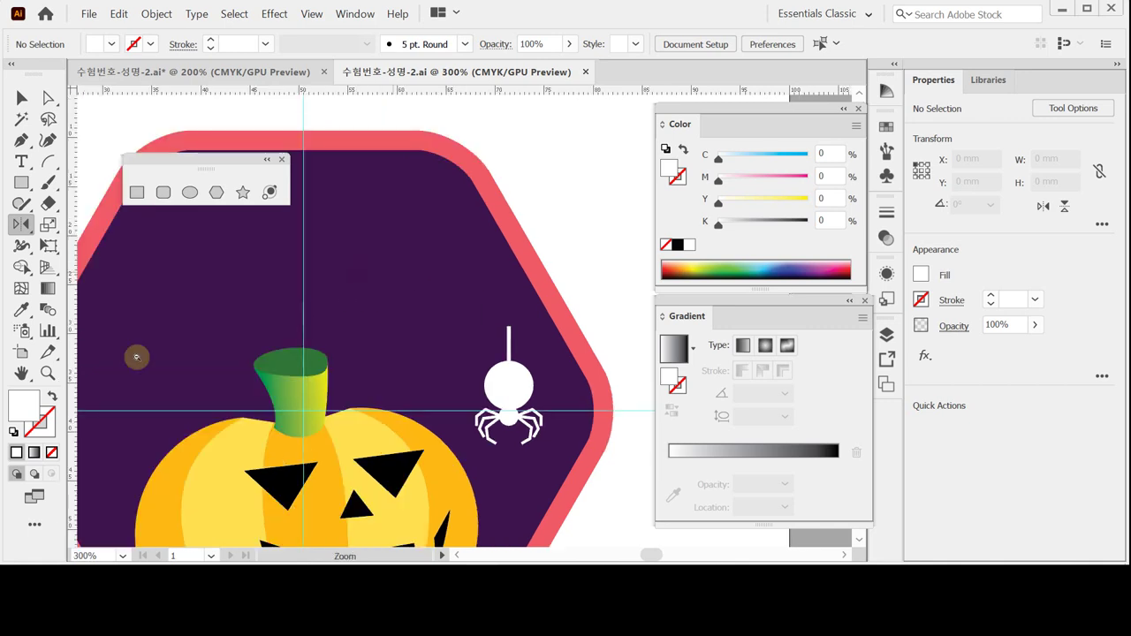
double_click(21, 373)
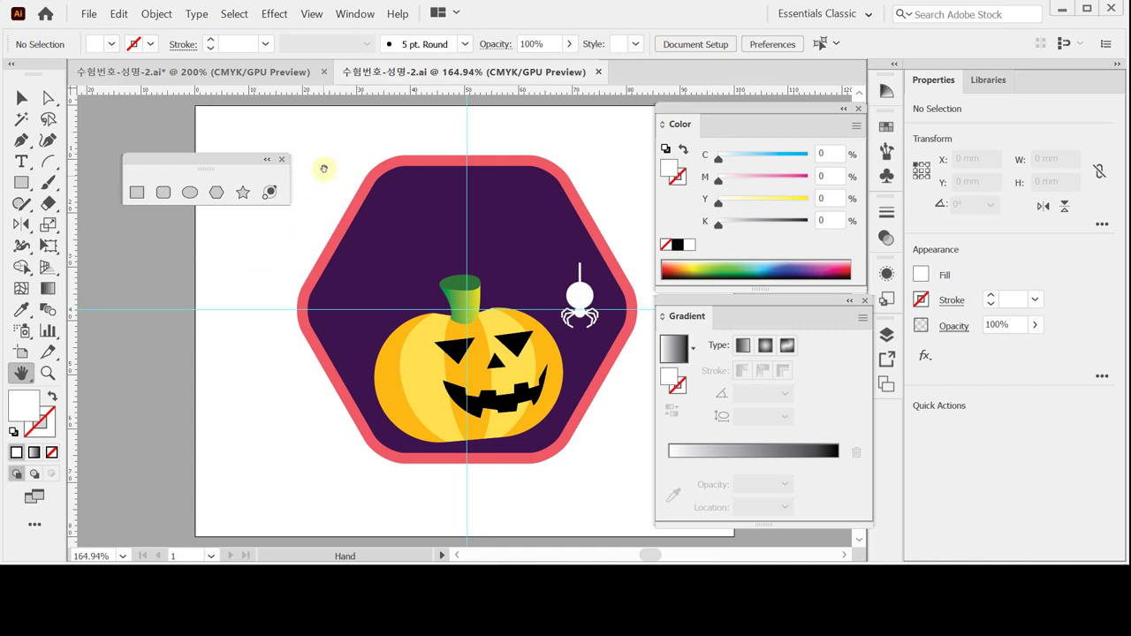
click(465, 45)
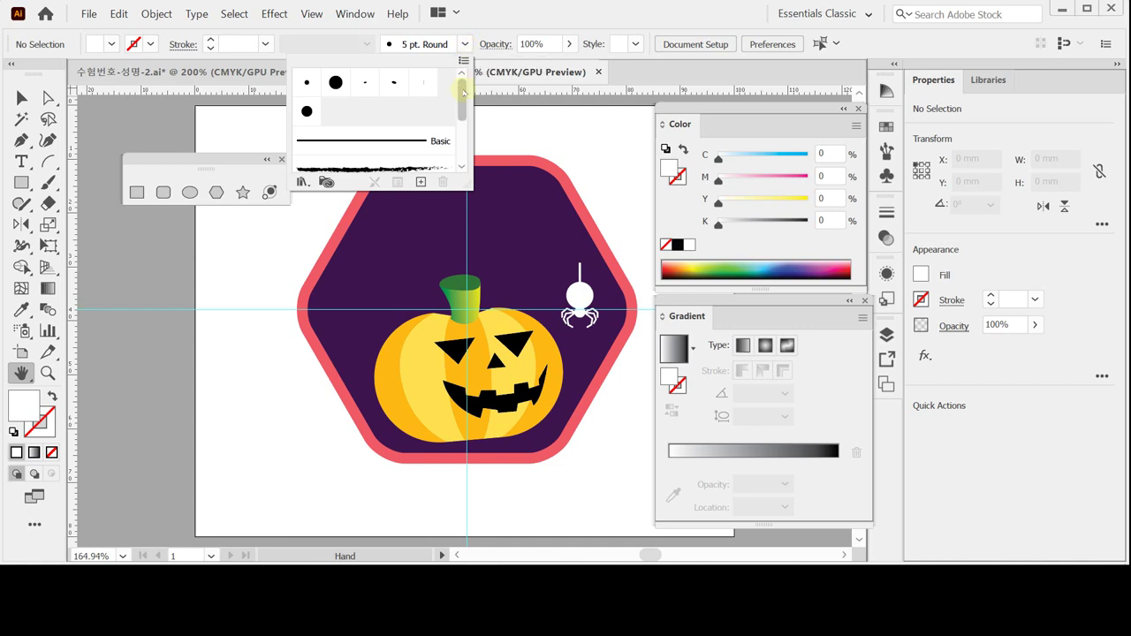
click(303, 182)
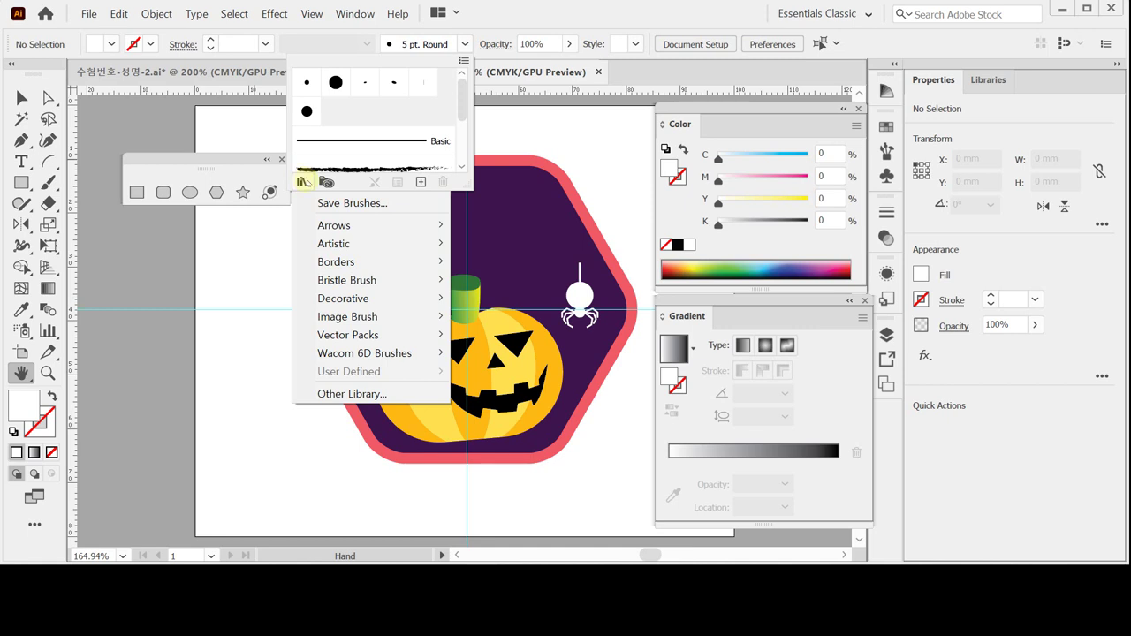
mouse_move(386, 248)
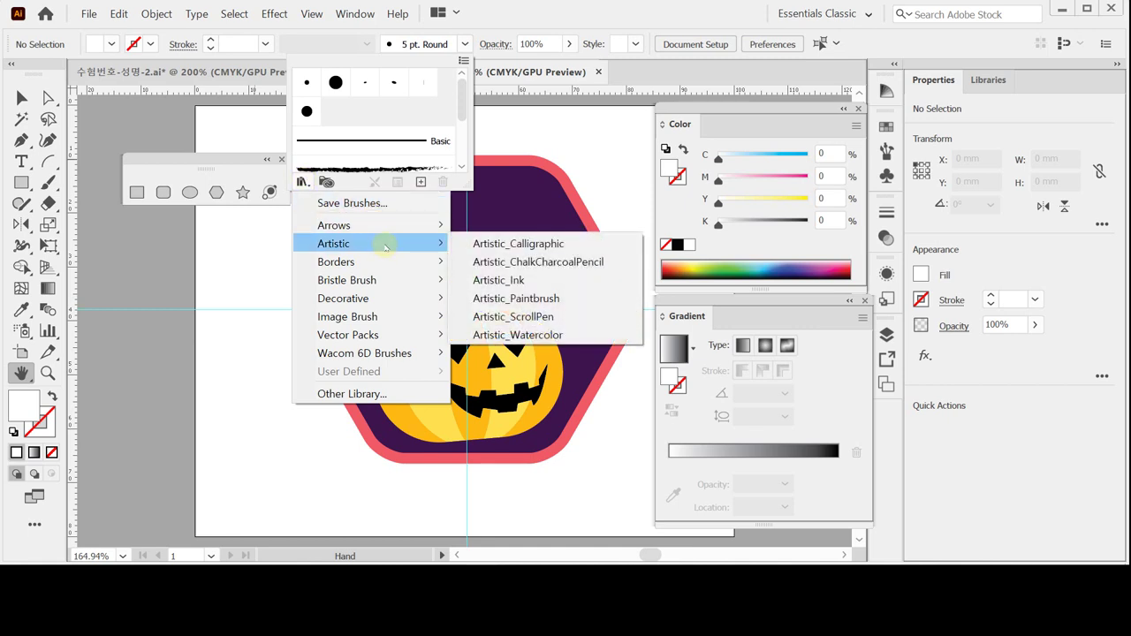
click(489, 297)
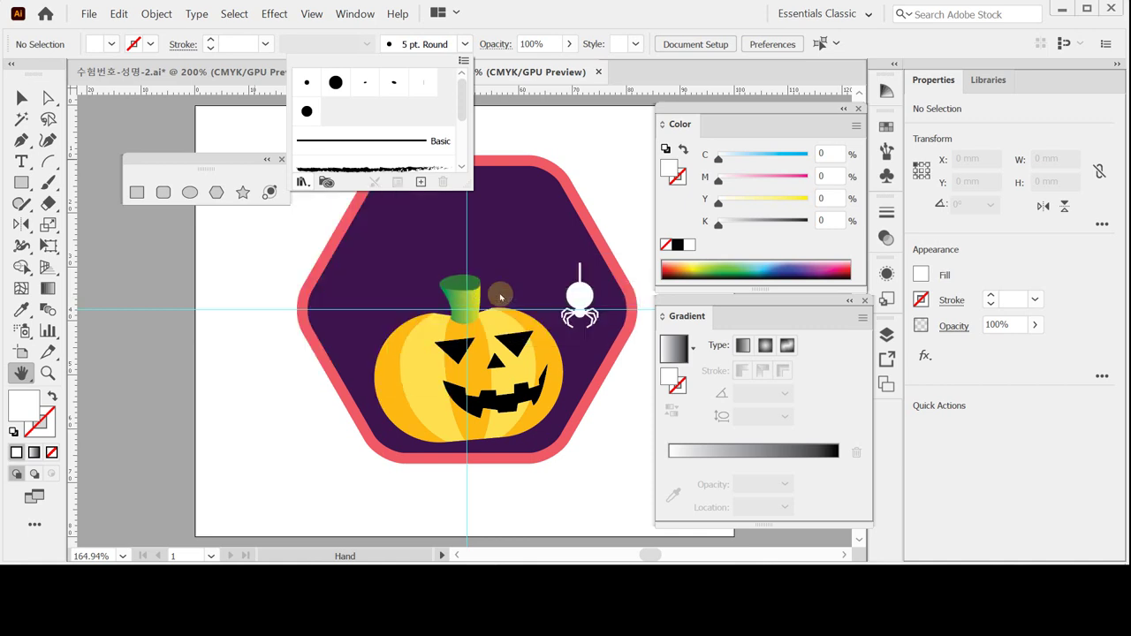
click(540, 192)
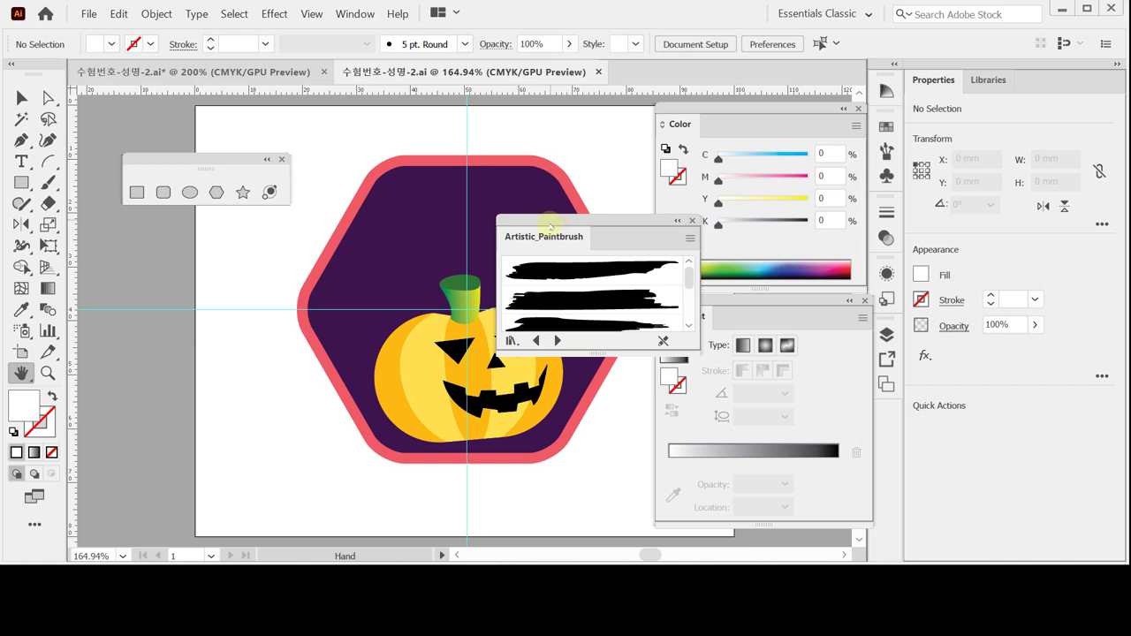
Step: List the Artistic_Paintbrush library's brushes by name and add Dry Brush 6 to the document's brushes
drag(548, 222, 501, 112)
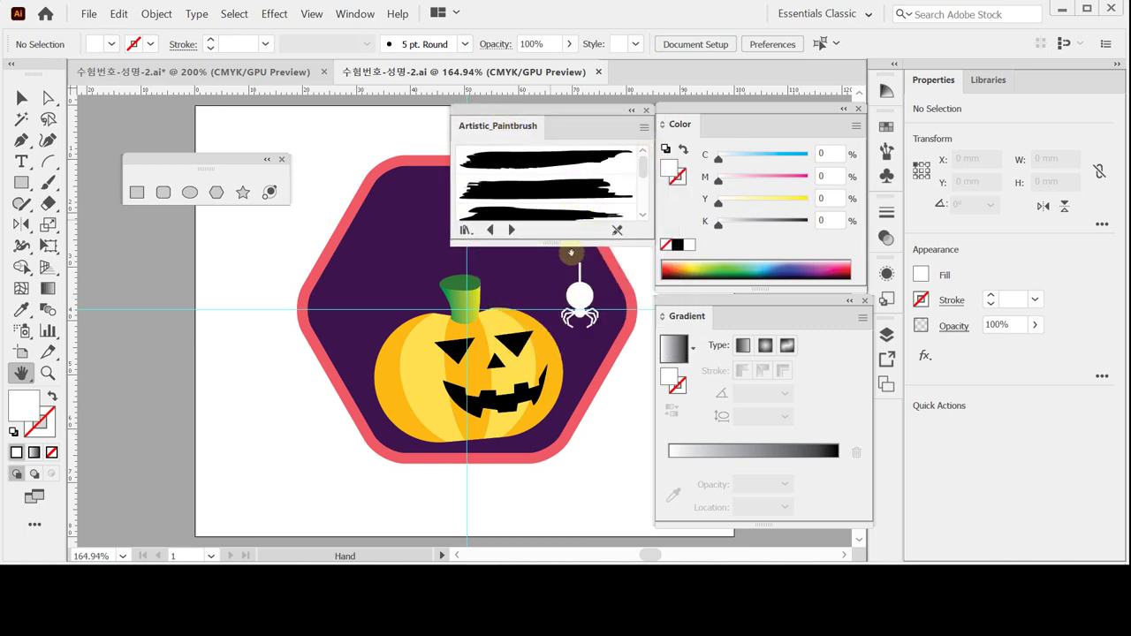
mouse_move(555, 241)
mouse_down()
mouse_move(541, 396)
mouse_move(548, 284)
mouse_up()
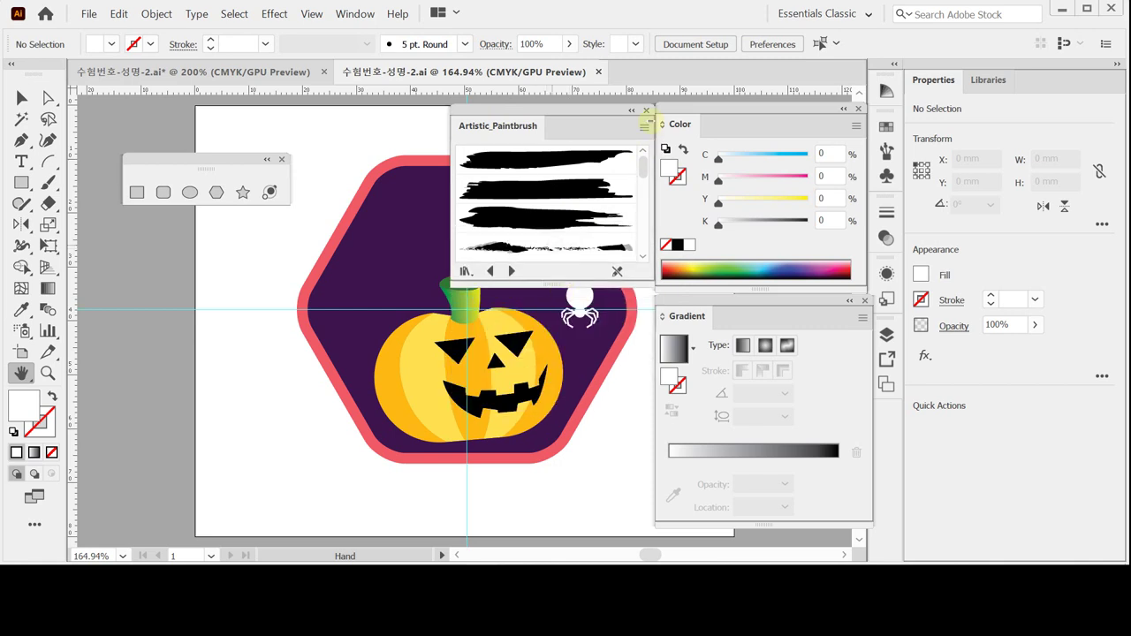
click(643, 127)
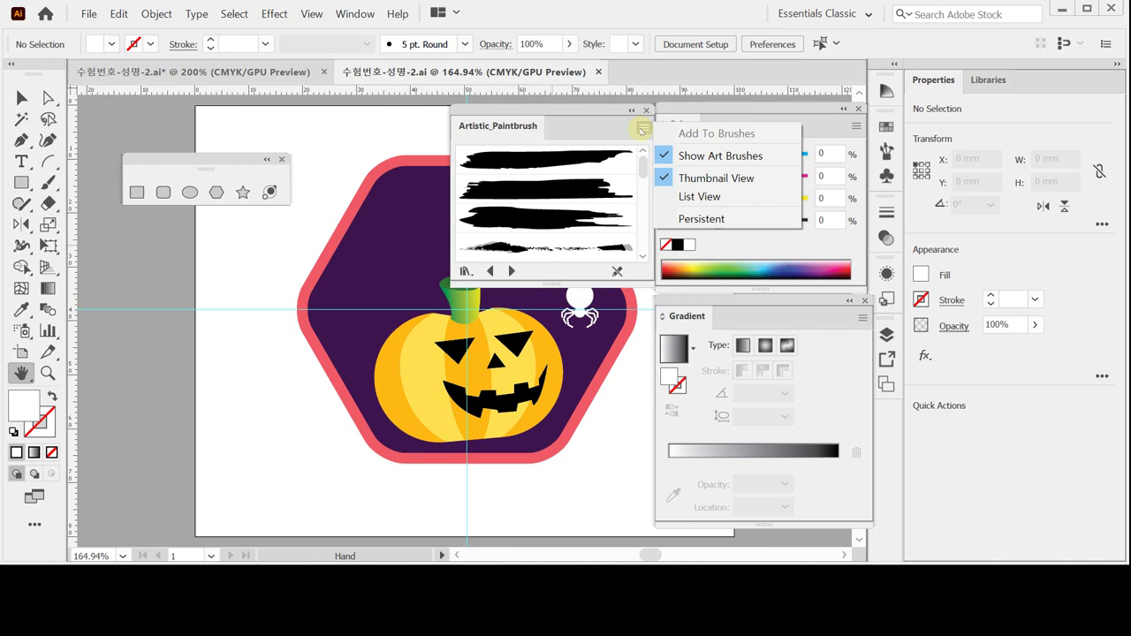
click(691, 198)
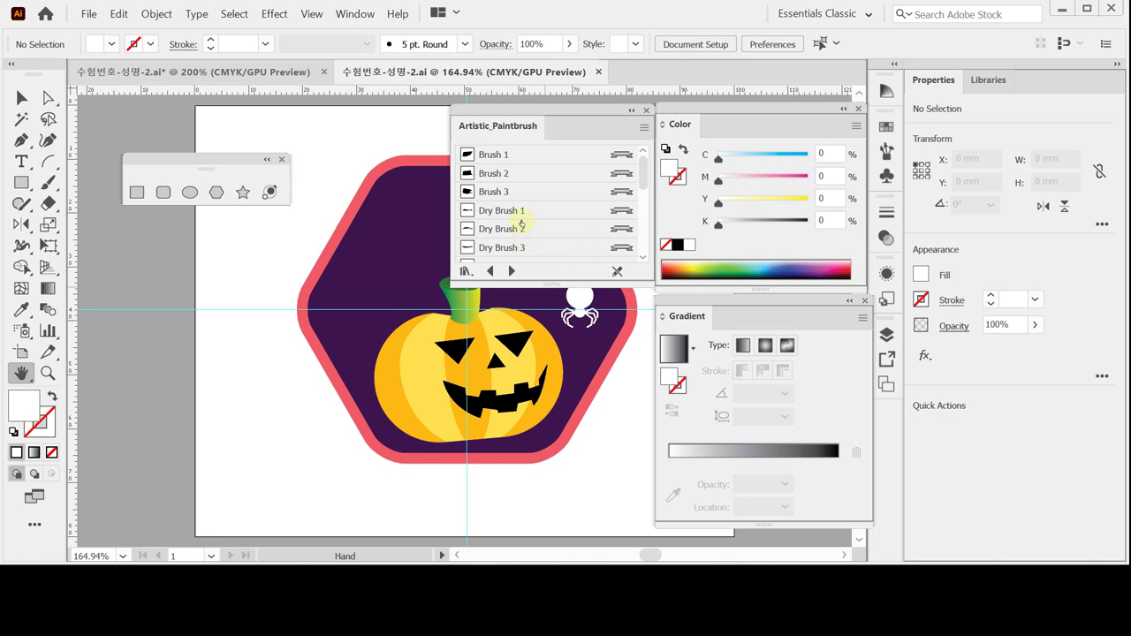
scroll(522, 225, down, 2)
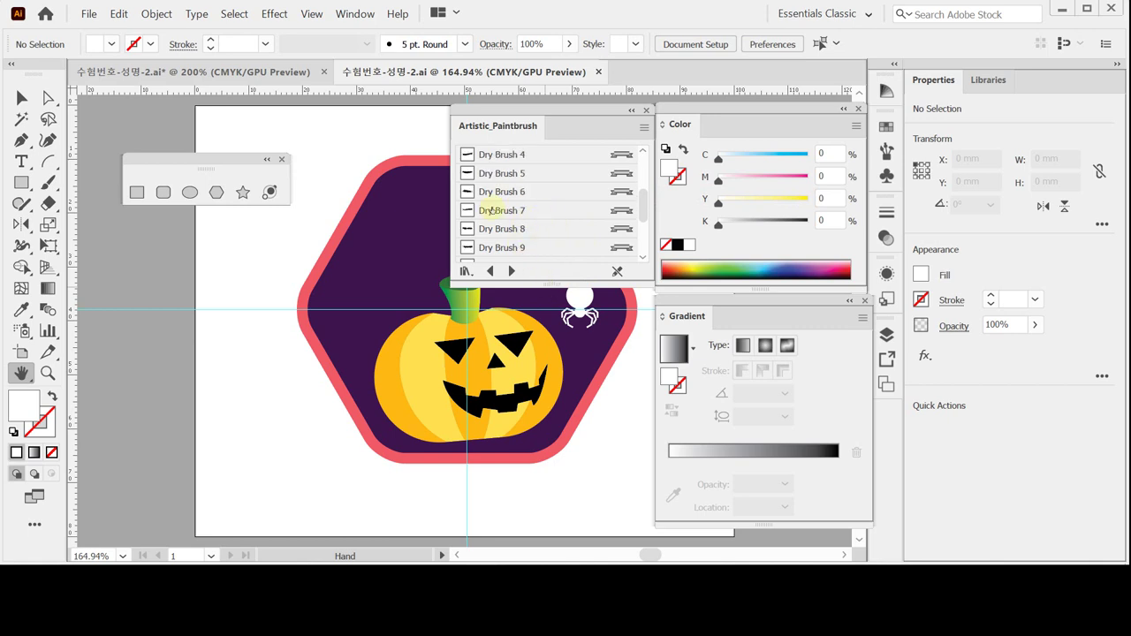
click(491, 195)
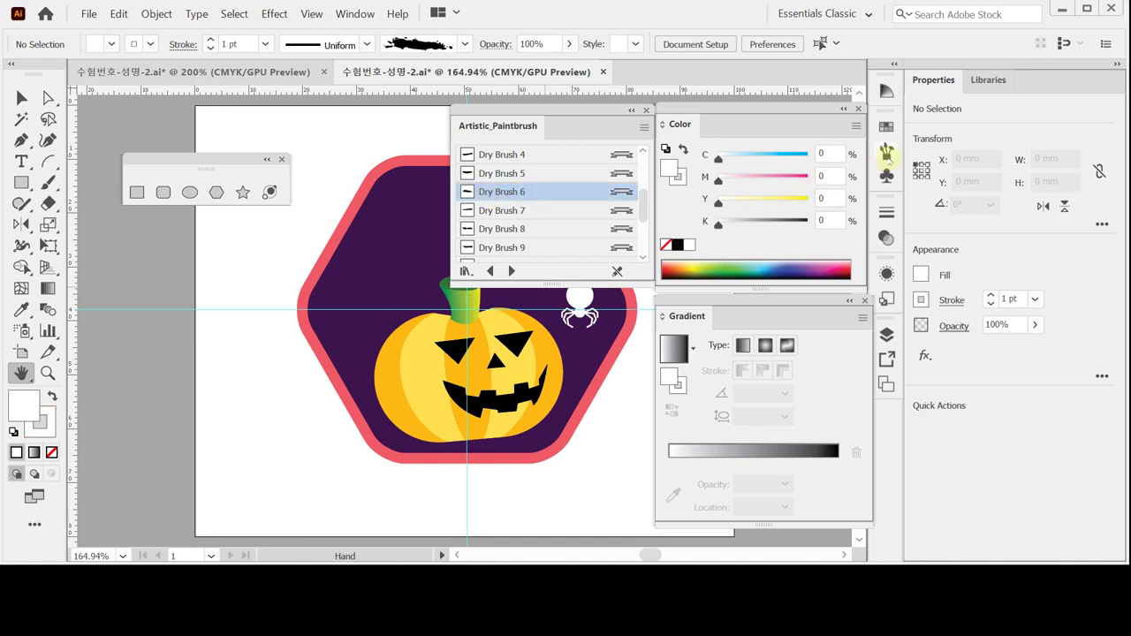
click(887, 152)
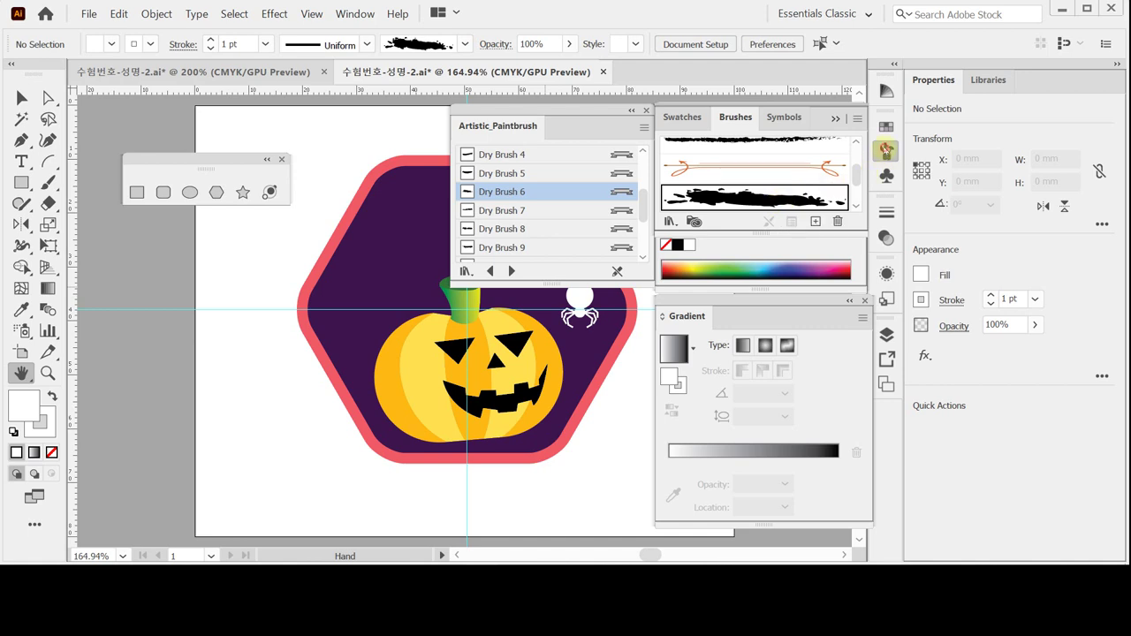
click(888, 152)
Step: Collapse the Artistic_Paintbrush library and move it below the artwork so the hexagon is unobstructed
double_click(510, 125)
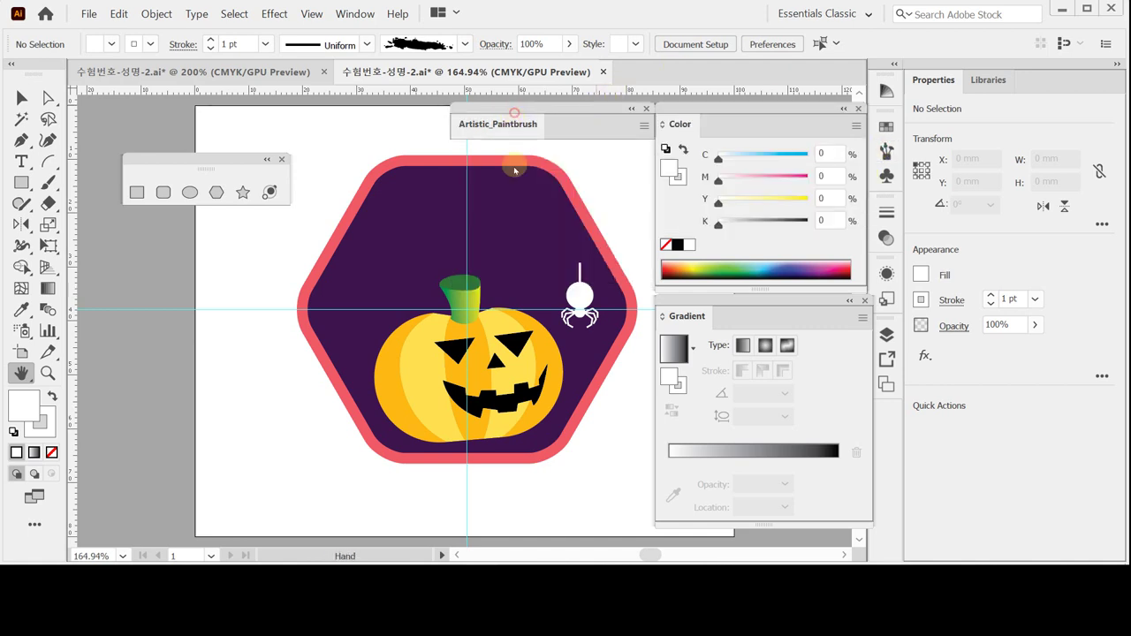
drag(513, 120, 489, 510)
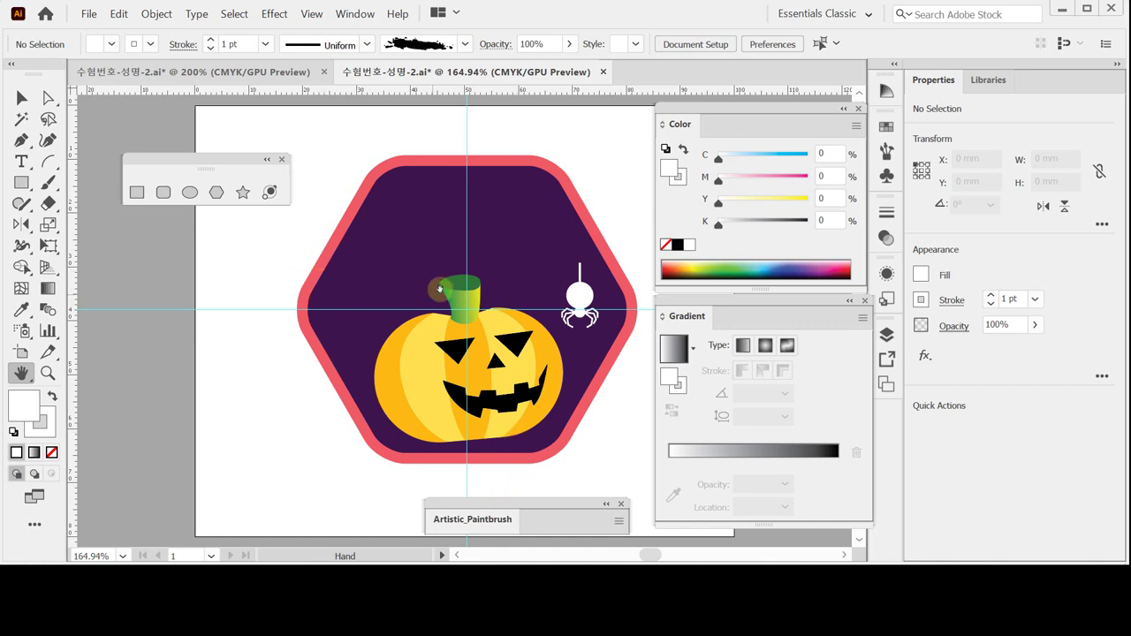
drag(439, 268, 376, 283)
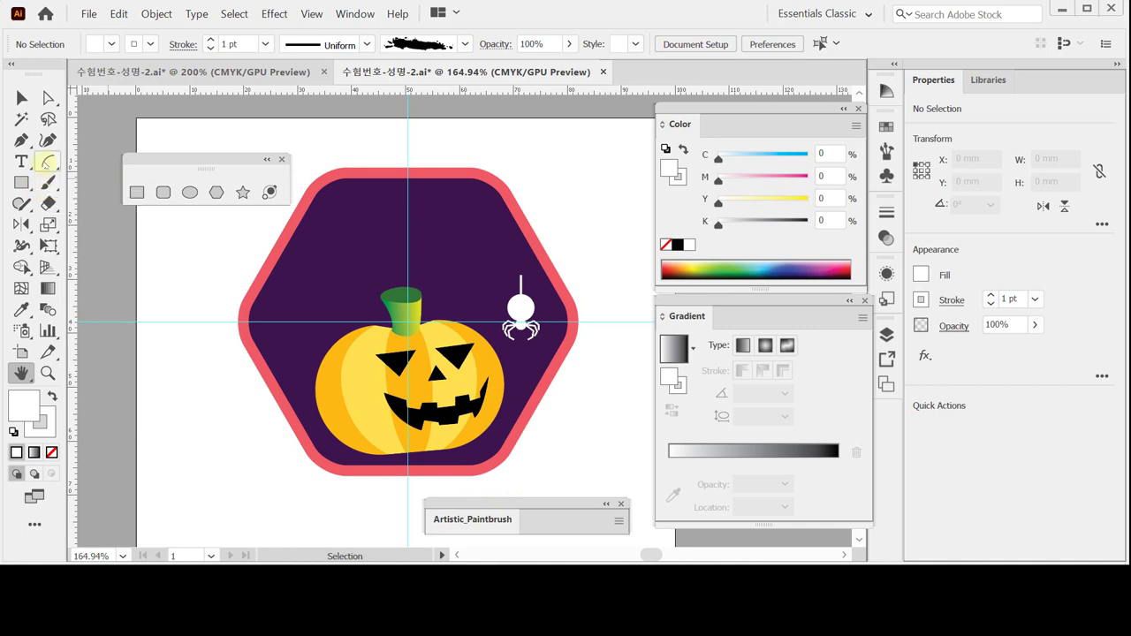
Step: Create a line segment 86 mm long at an 8° angle, starting outside the hexagon's upper-left edge
drag(48, 162, 90, 166)
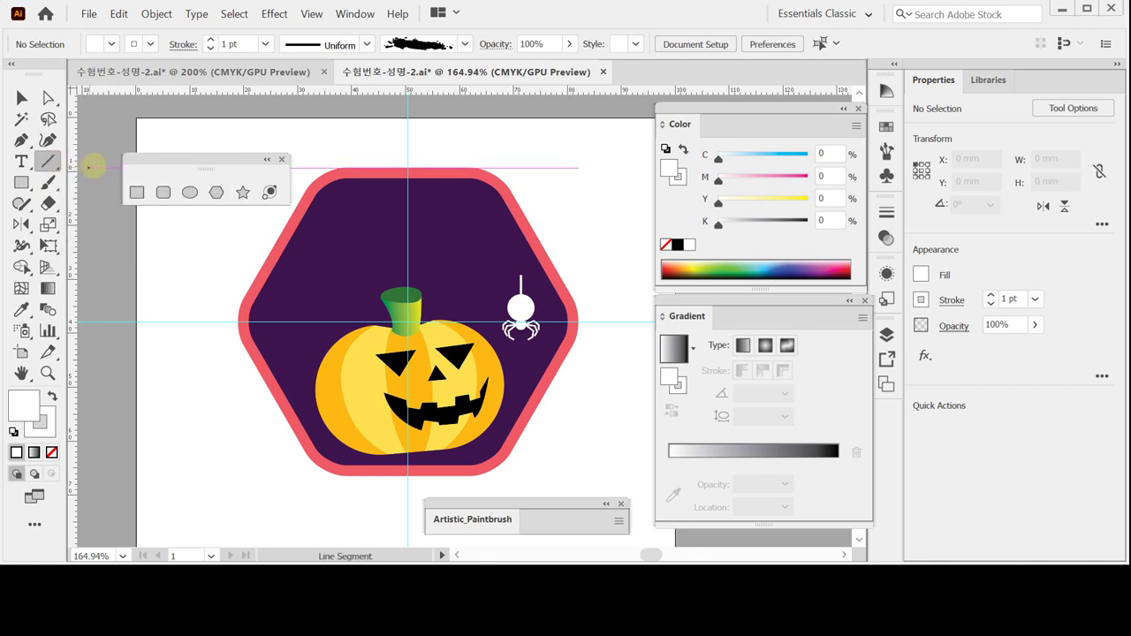
drag(174, 160, 169, 156)
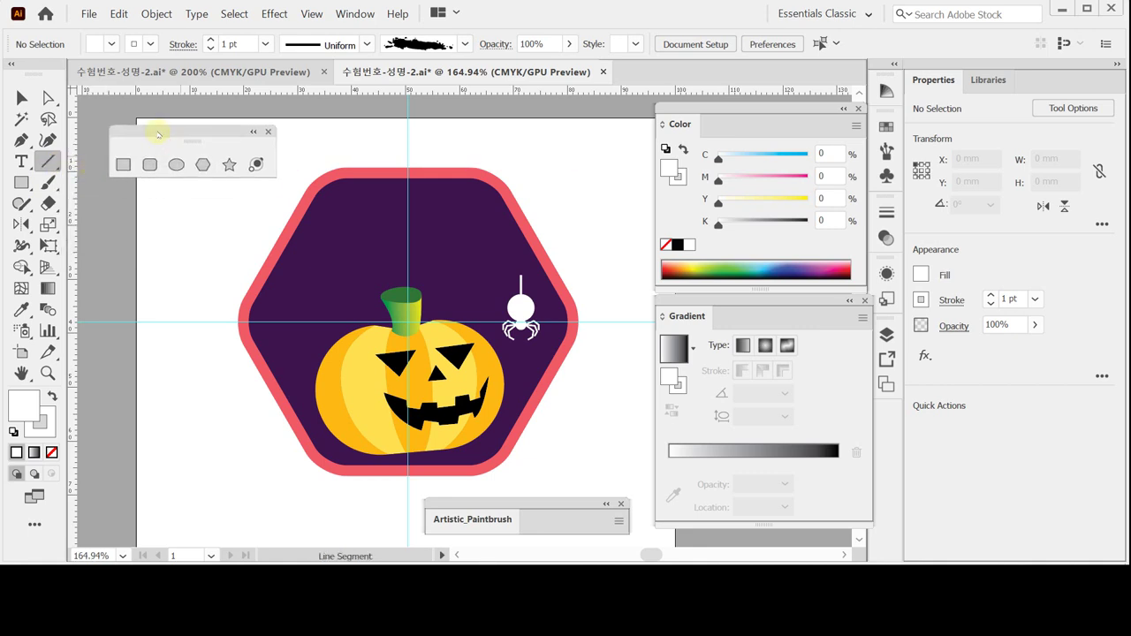
click(214, 224)
text(86)
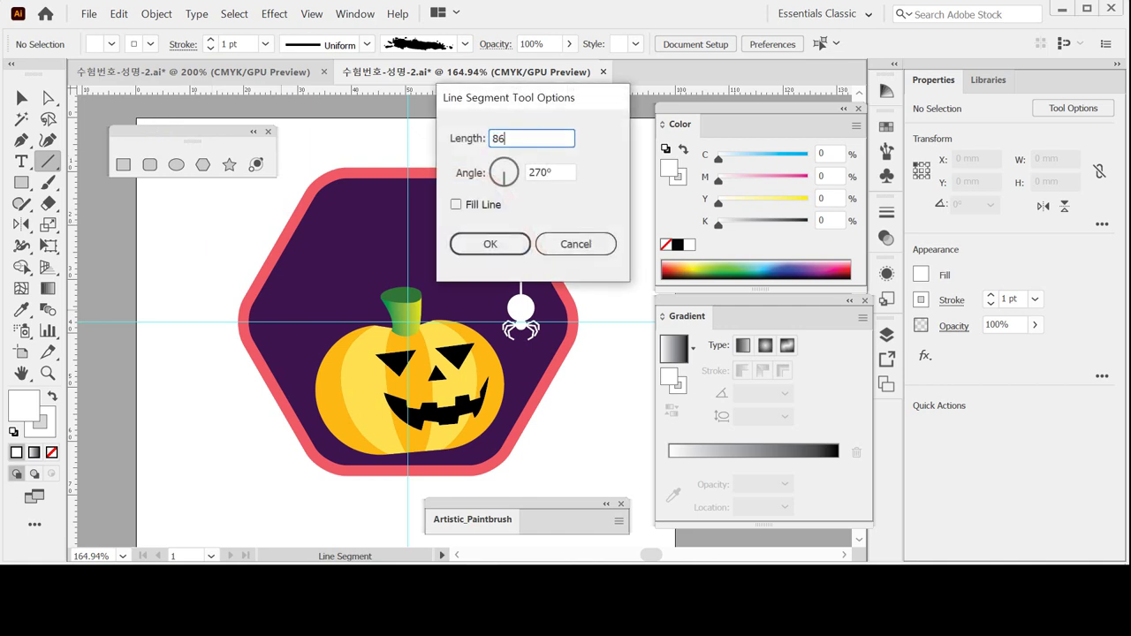
key(Tab)
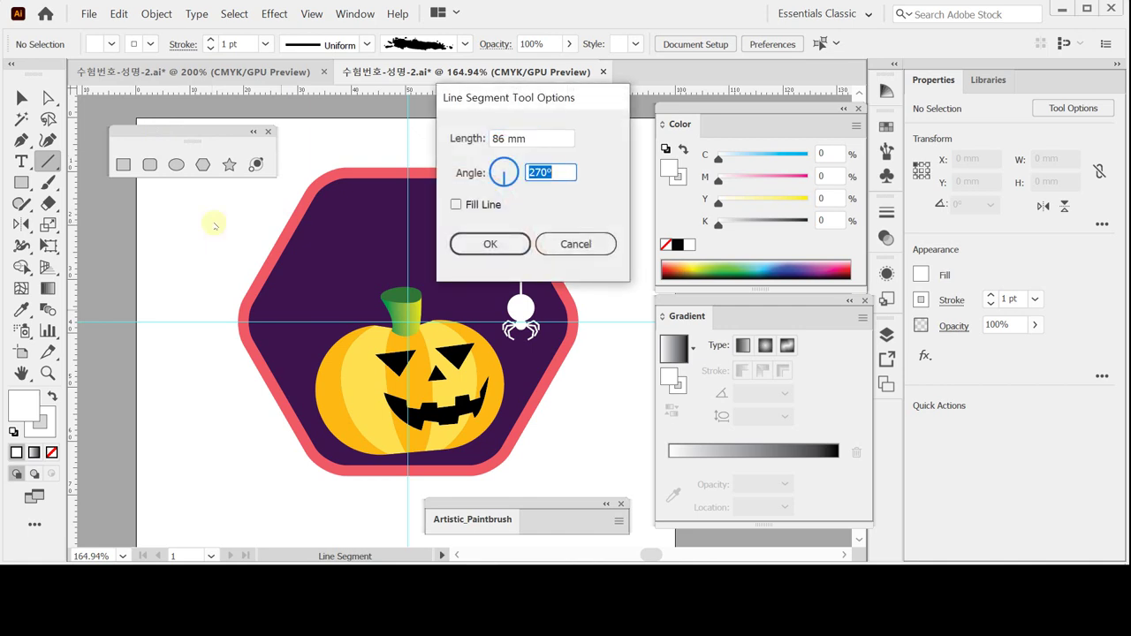
text(8)
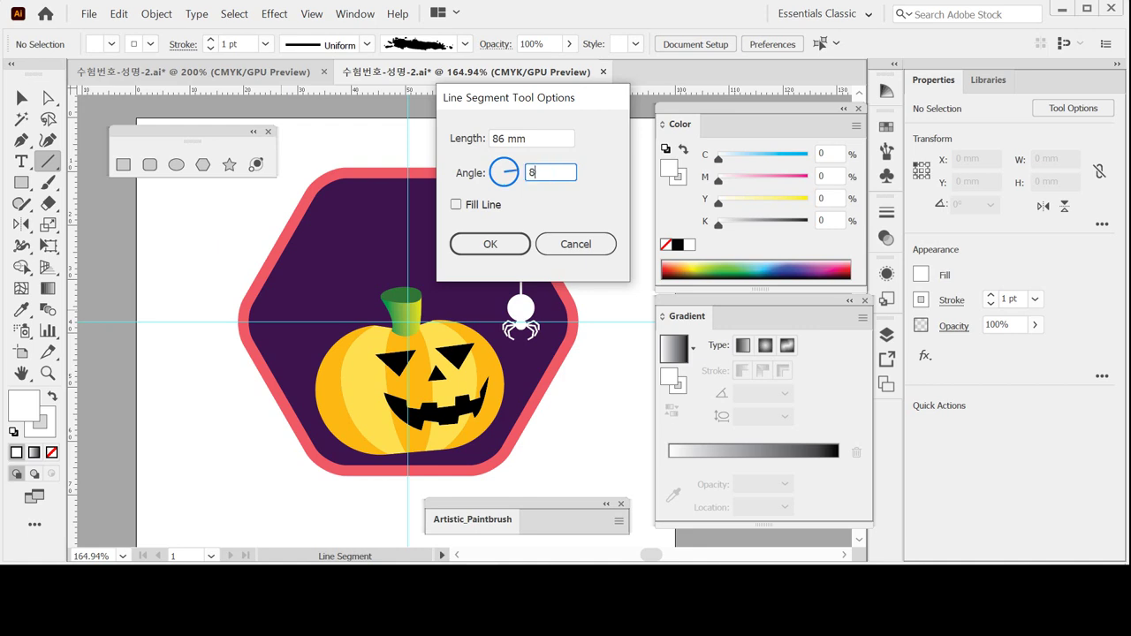
key(Tab)
drag(530, 98, 549, 101)
click(506, 250)
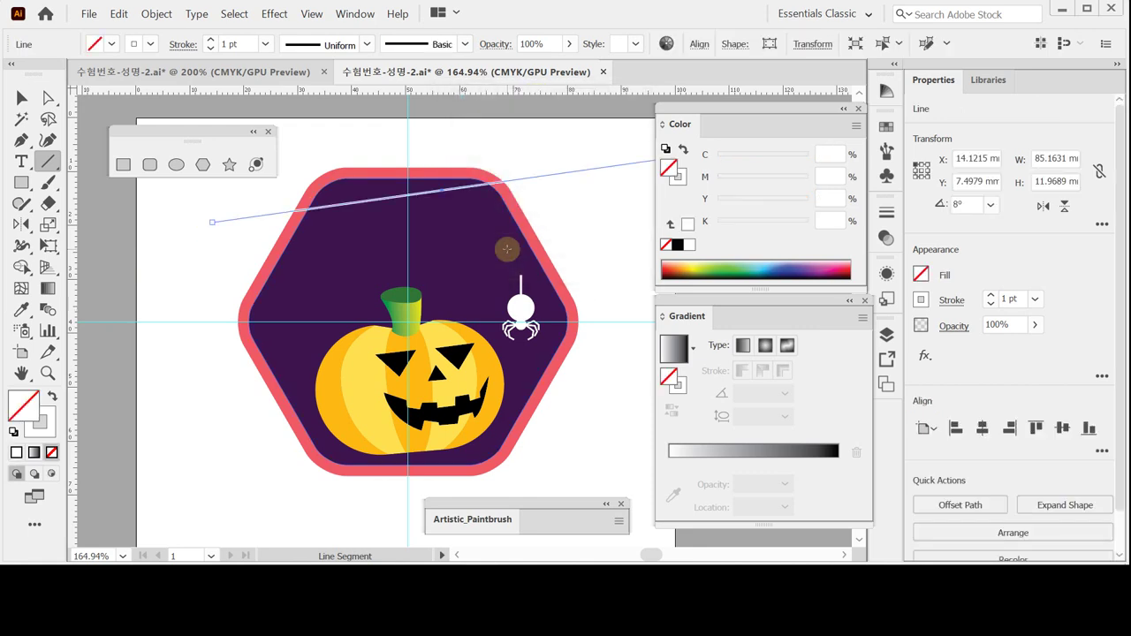
Step: Move the slanted line across the hexagon above the pumpkin and apply the Dry Brush 6 art brush to it
key(ctrl)
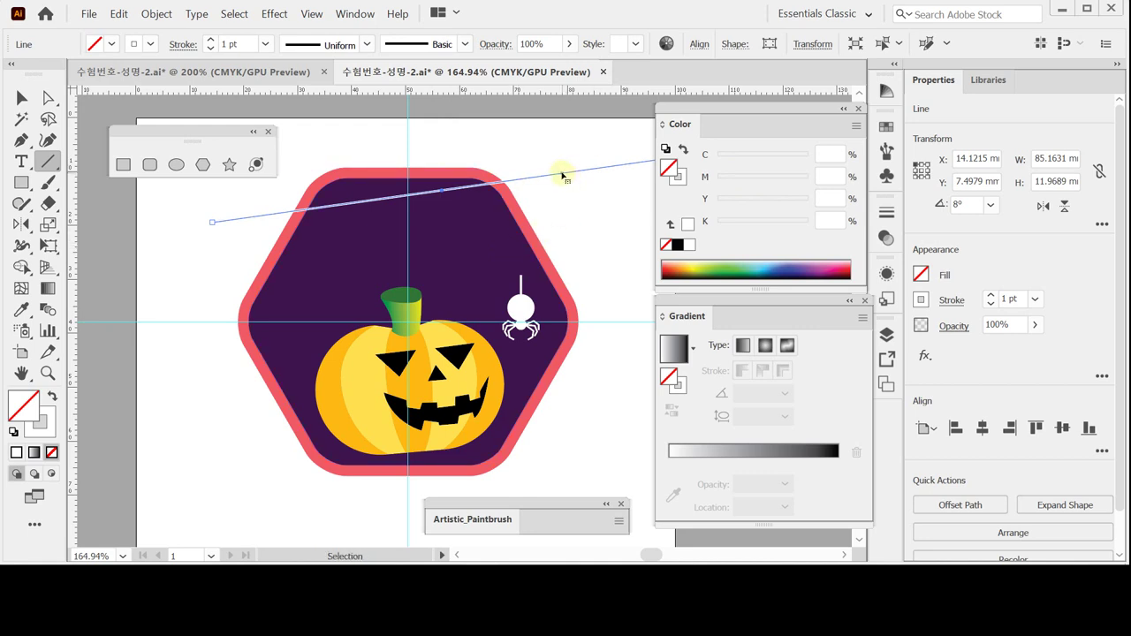
drag(556, 173, 498, 204)
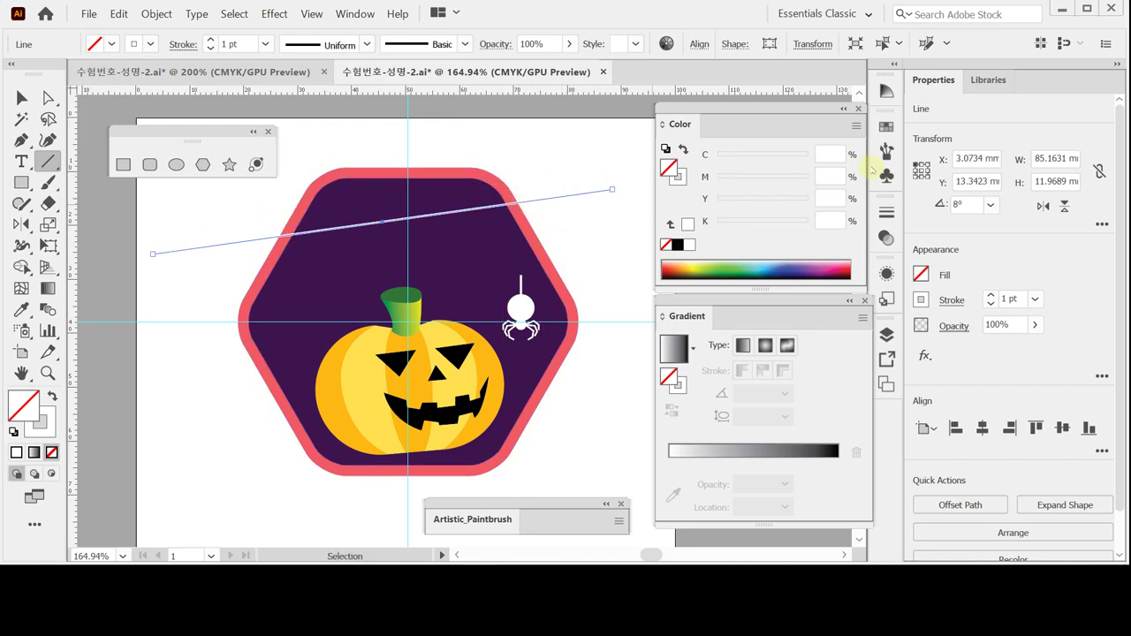
click(886, 151)
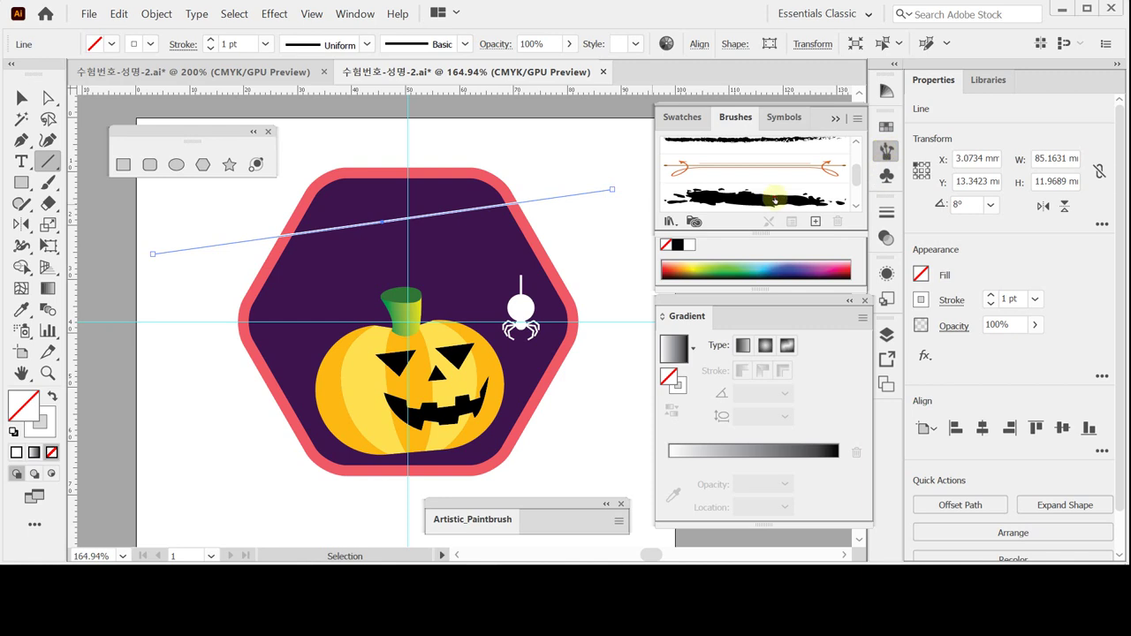
click(774, 198)
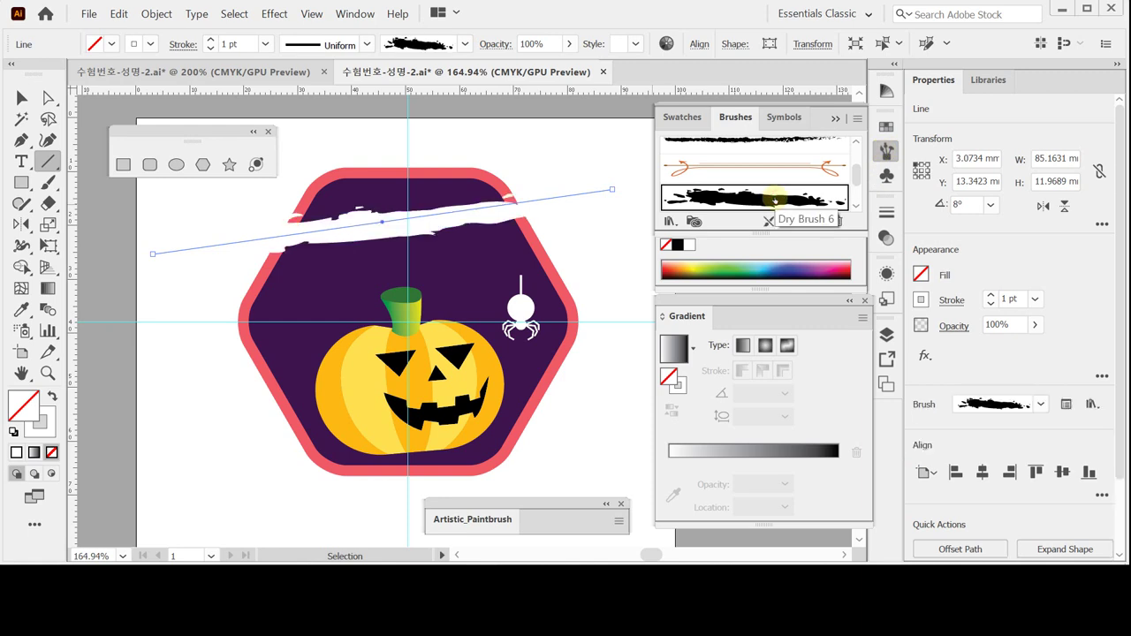
click(886, 150)
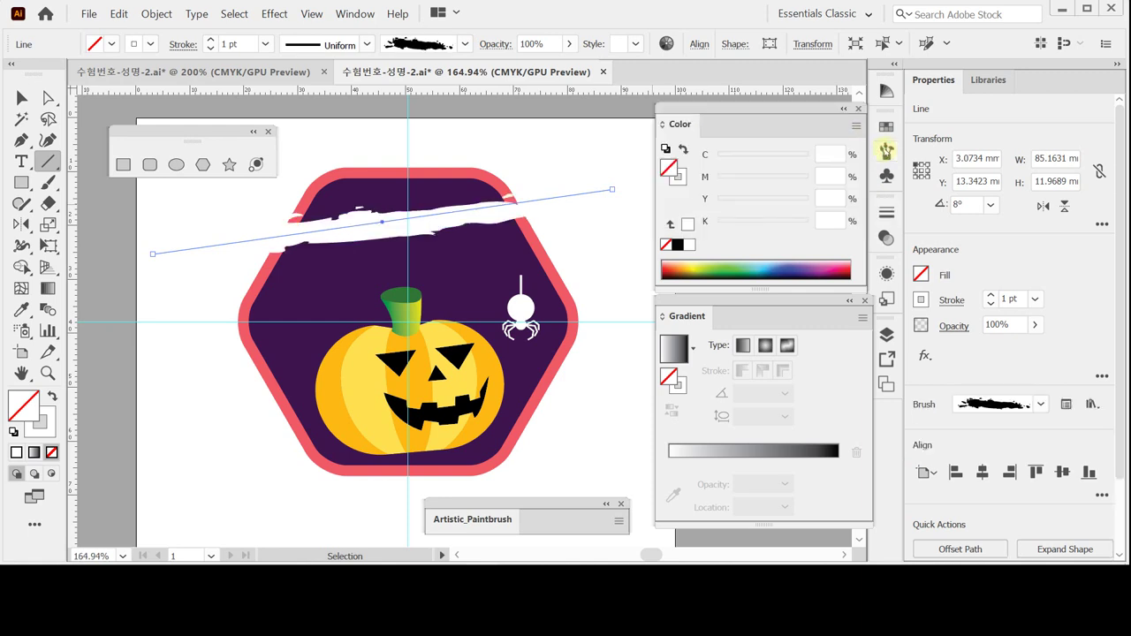
Step: Set the slanted brush stroke's colour to C 0, M 40, Y 90, K 0 and its weight to 3 pt
click(677, 178)
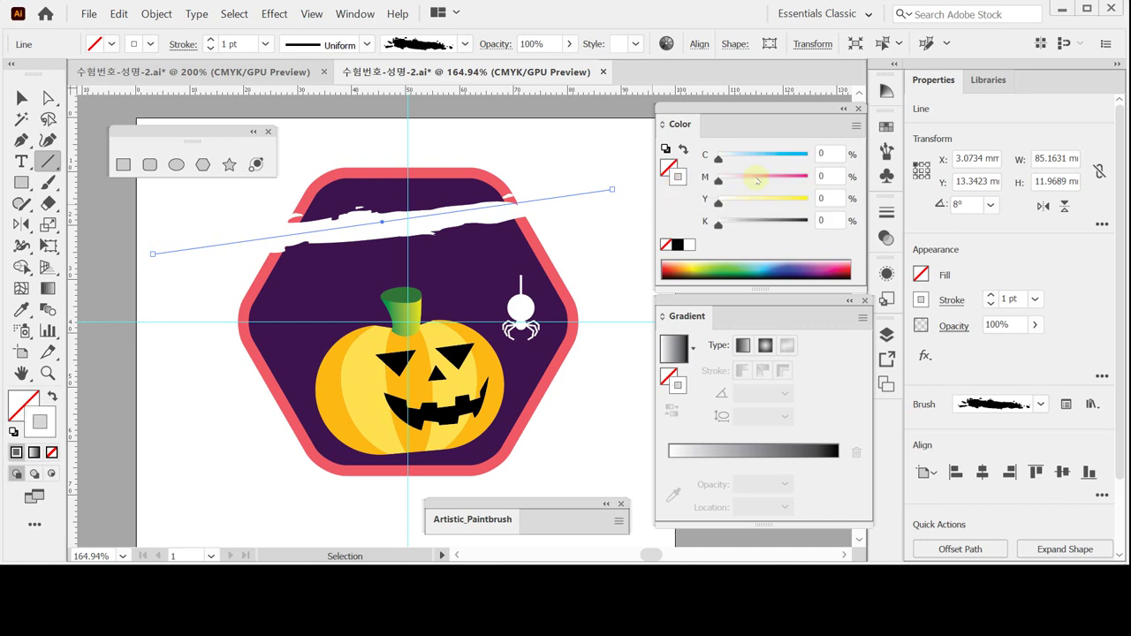
click(757, 182)
text(100)
key(Caps_Lock)
key(Return)
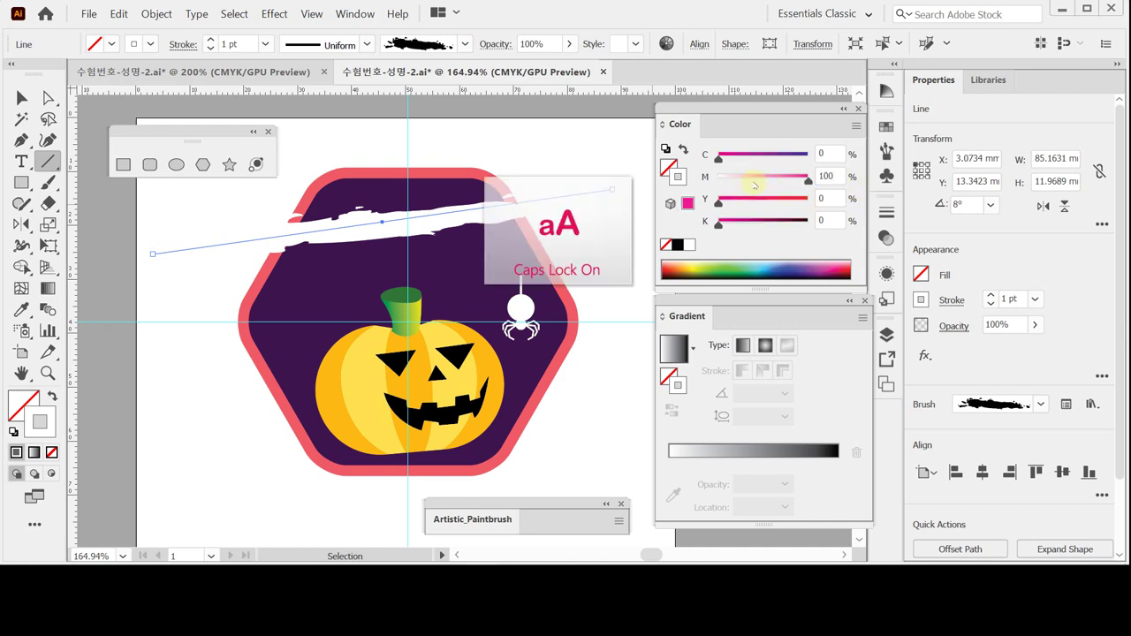
key(Caps_Lock)
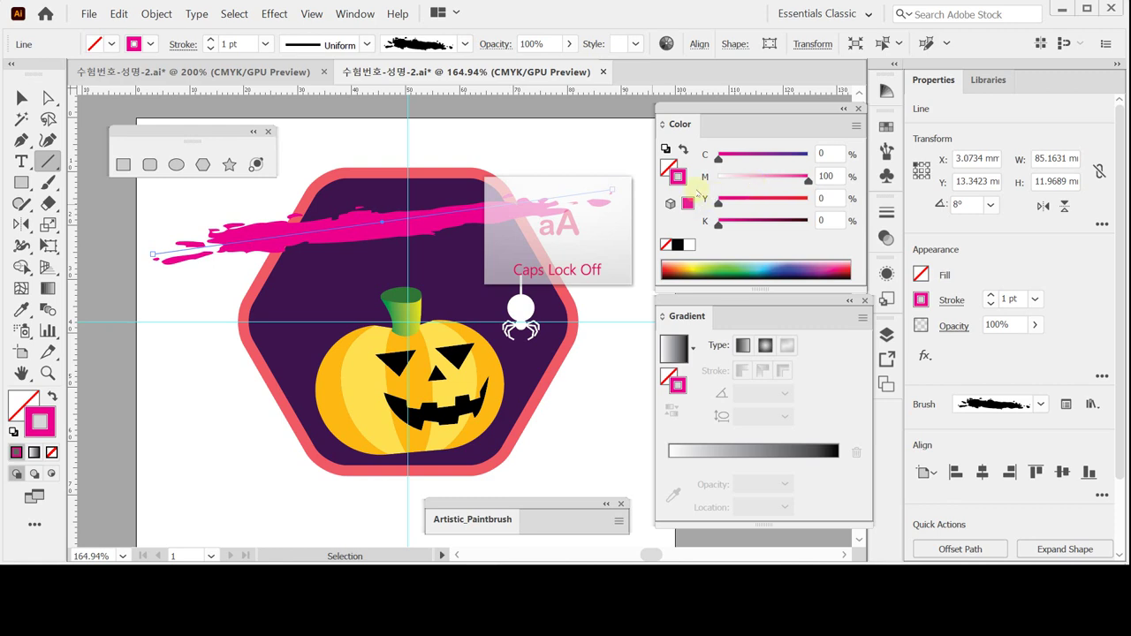
key(Return)
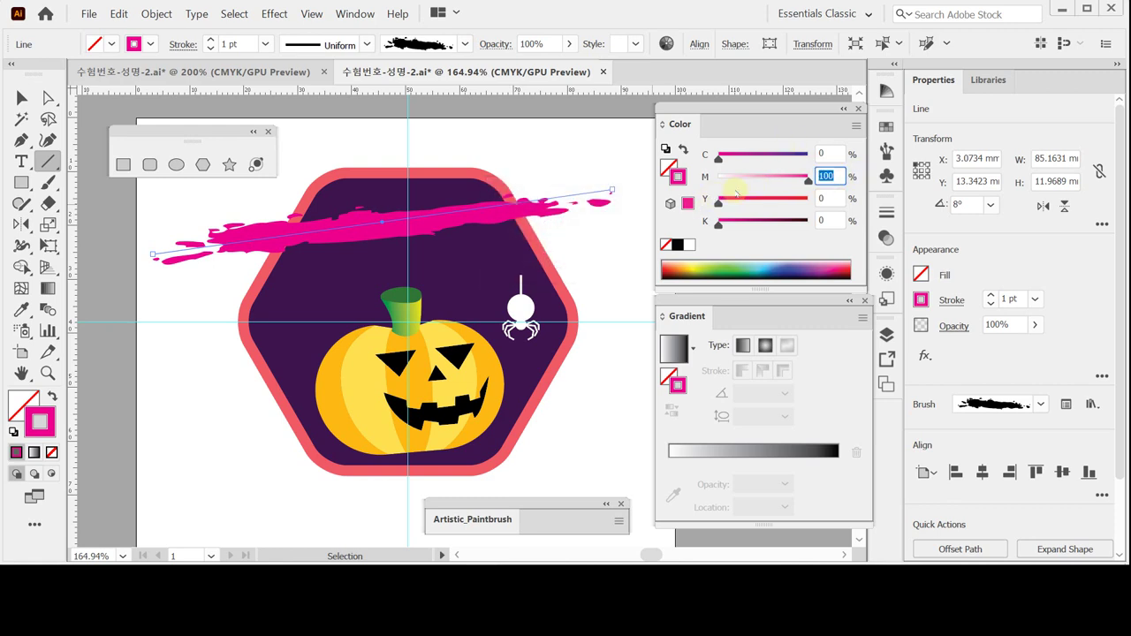
text(40)
key(Tab)
text(90)
key(Return)
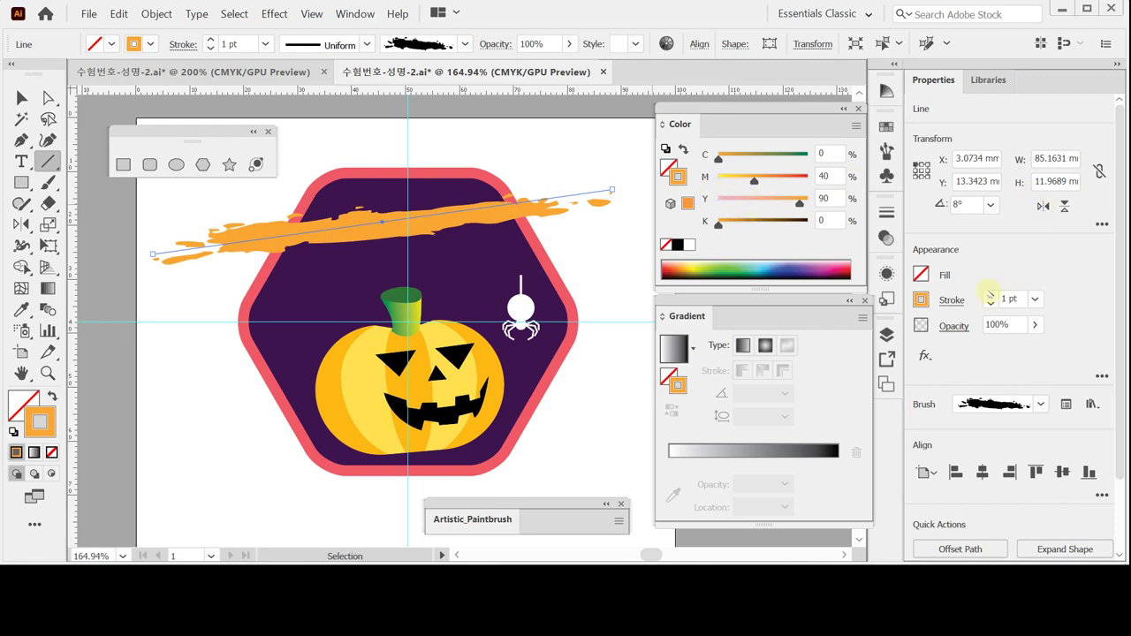
click(990, 295)
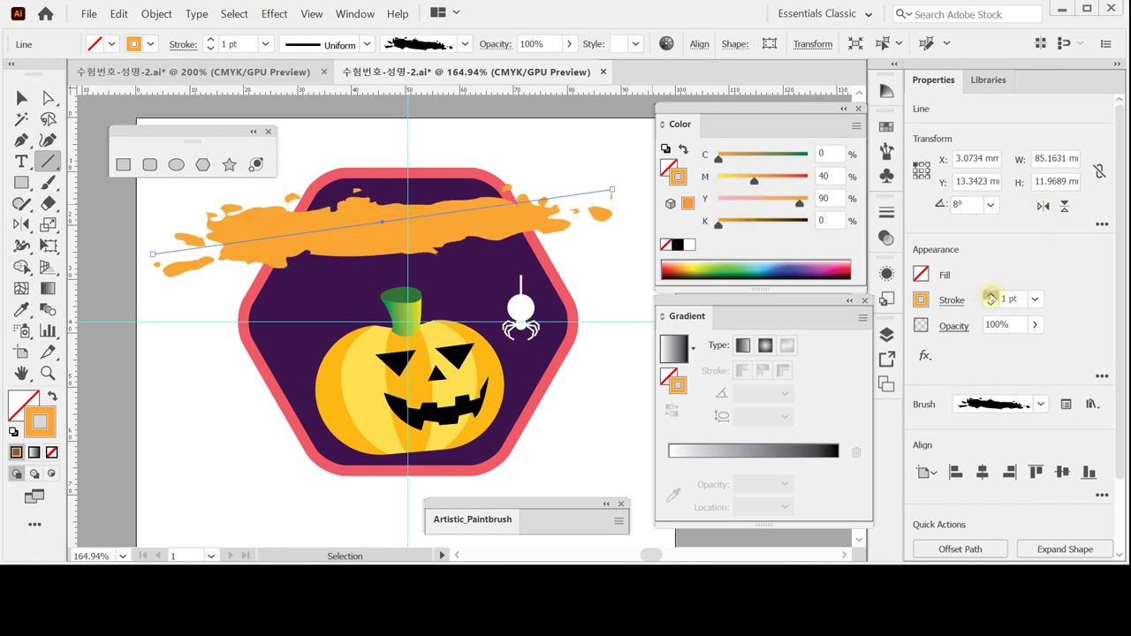
click(991, 295)
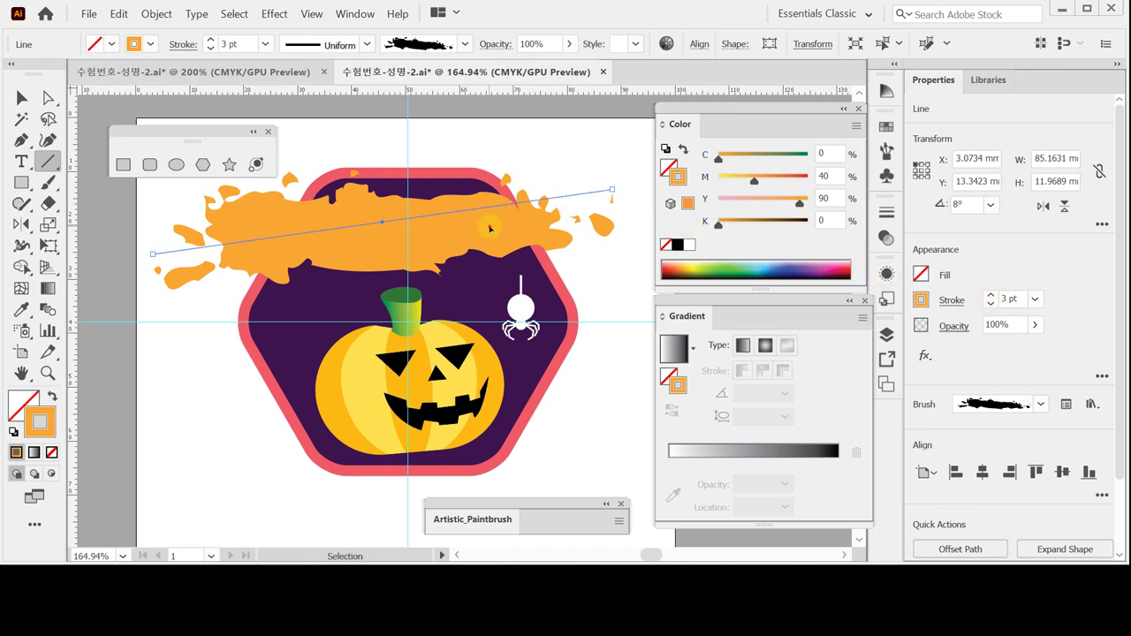
Step: Shift the orange brush stroke slightly right and down to centre it over the hexagon, and save the document
drag(487, 232, 488, 236)
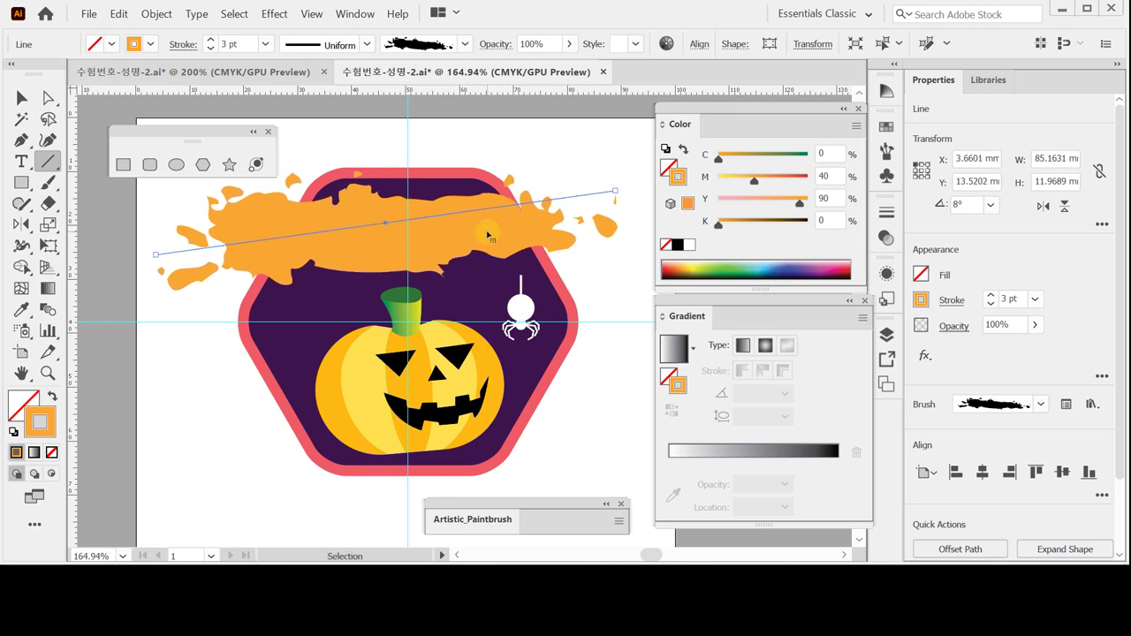
drag(487, 232, 497, 238)
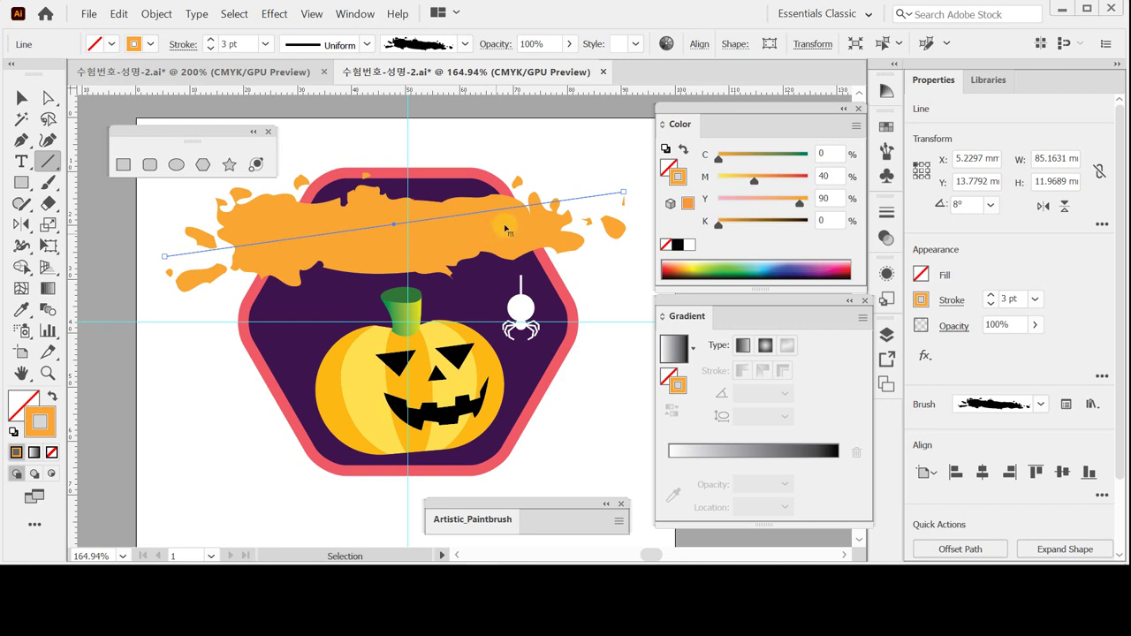
key(ctrl+s)
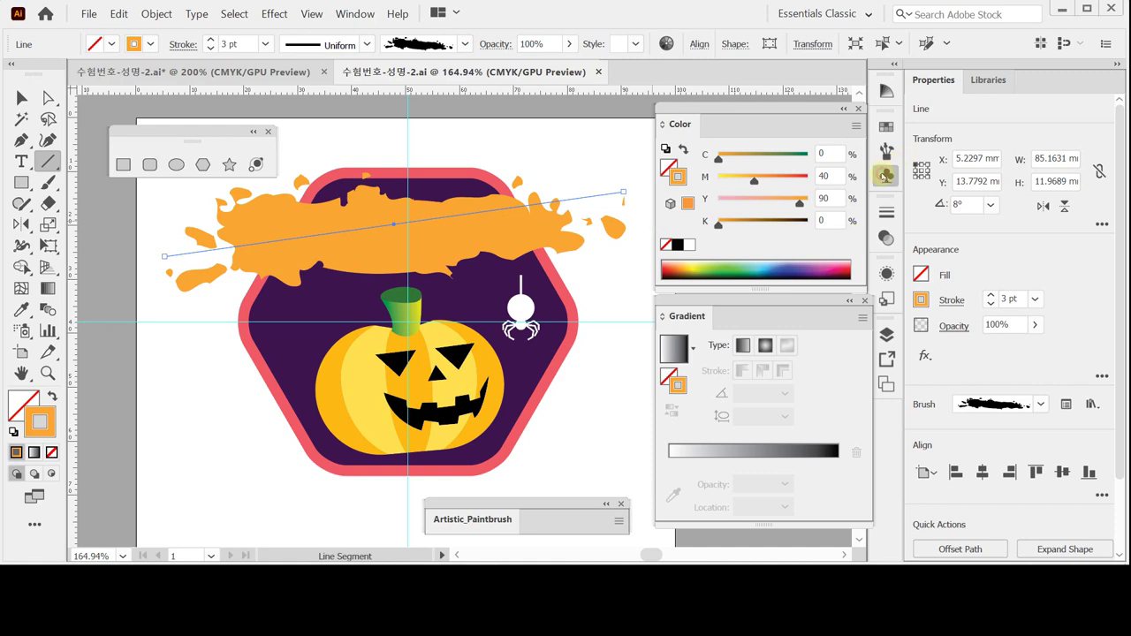
Step: Draw a nearly horizontal line about 78 mm long from right to left across the pumpkin and apply Dry Brush 6 to it
click(886, 152)
click(885, 153)
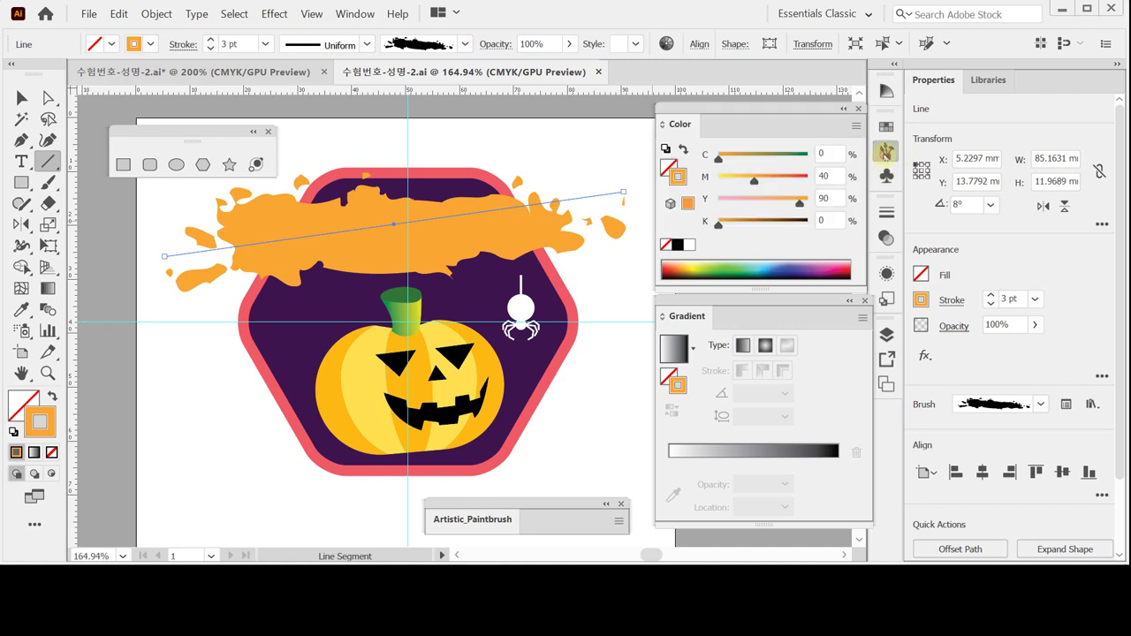
click(886, 153)
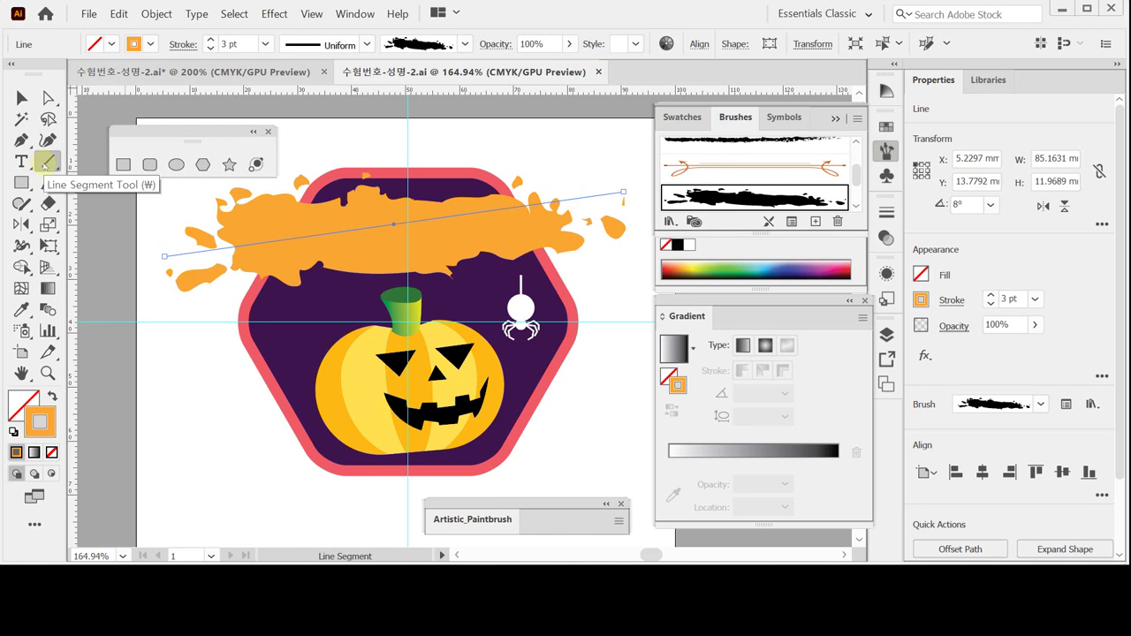
drag(153, 275, 623, 212)
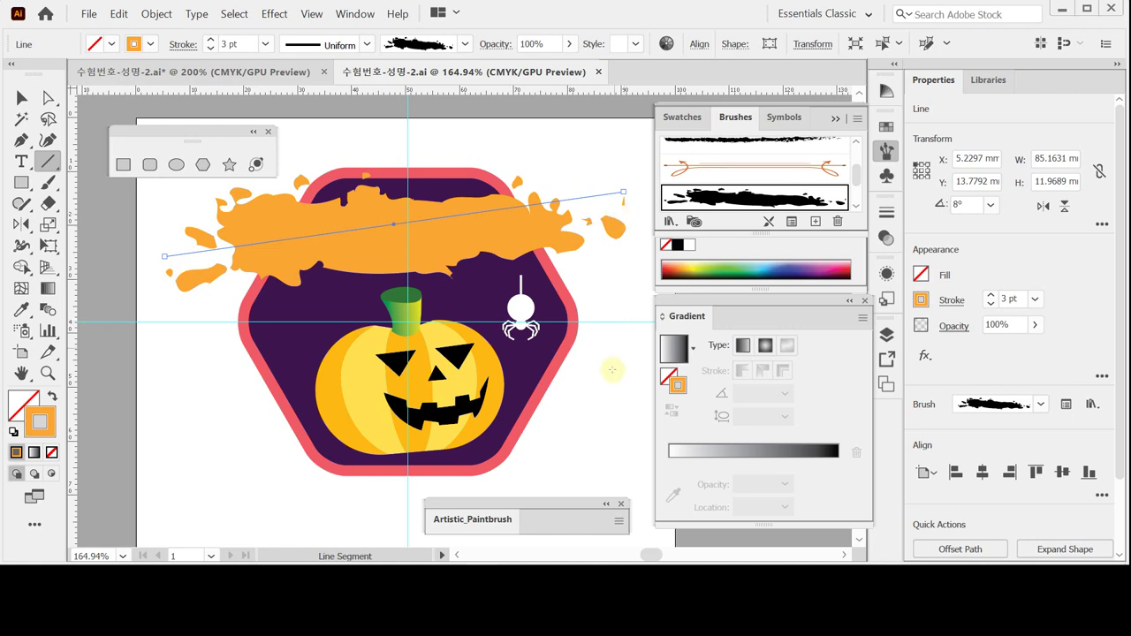
drag(611, 384, 192, 386)
click(765, 198)
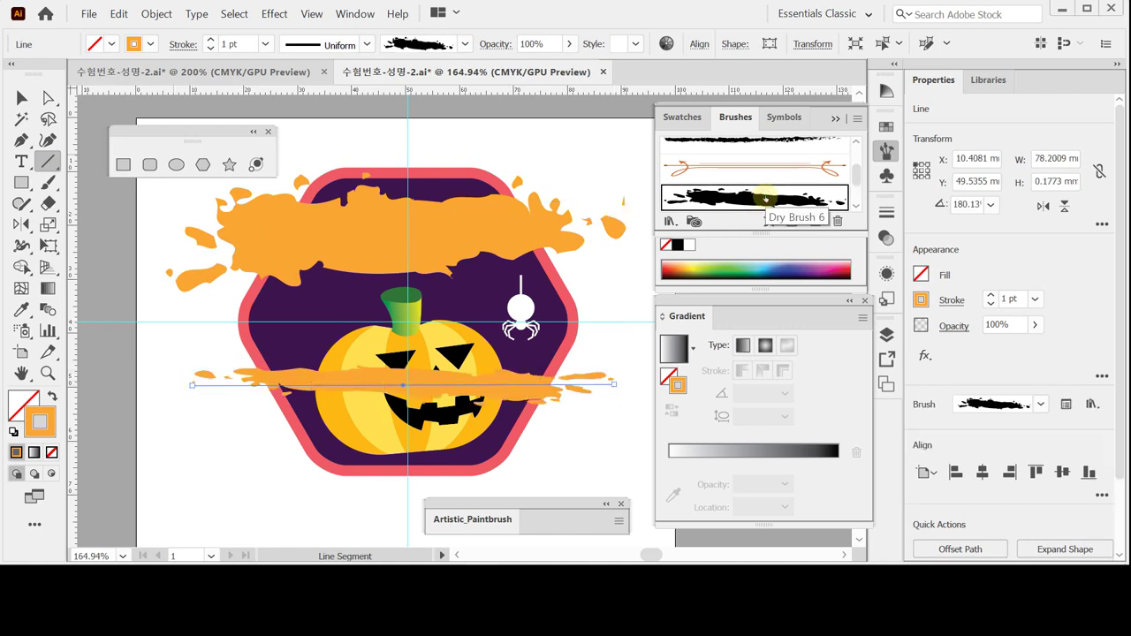
Step: Set the weight of the brush stroke across the pumpkin to 3 pt
click(990, 302)
click(990, 302)
click(989, 295)
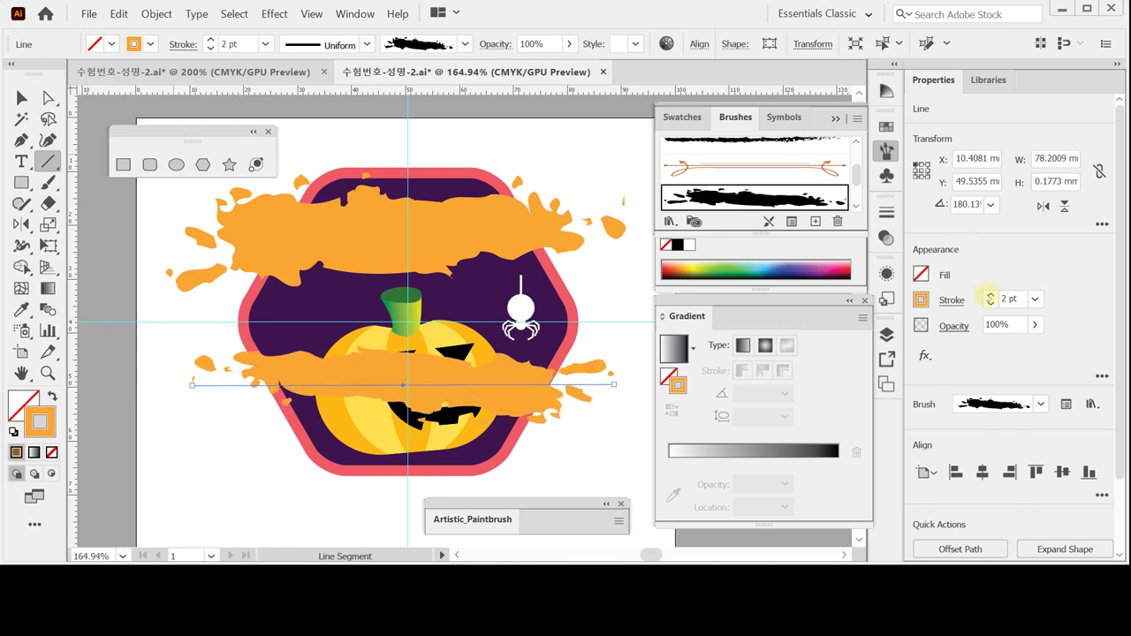
click(990, 294)
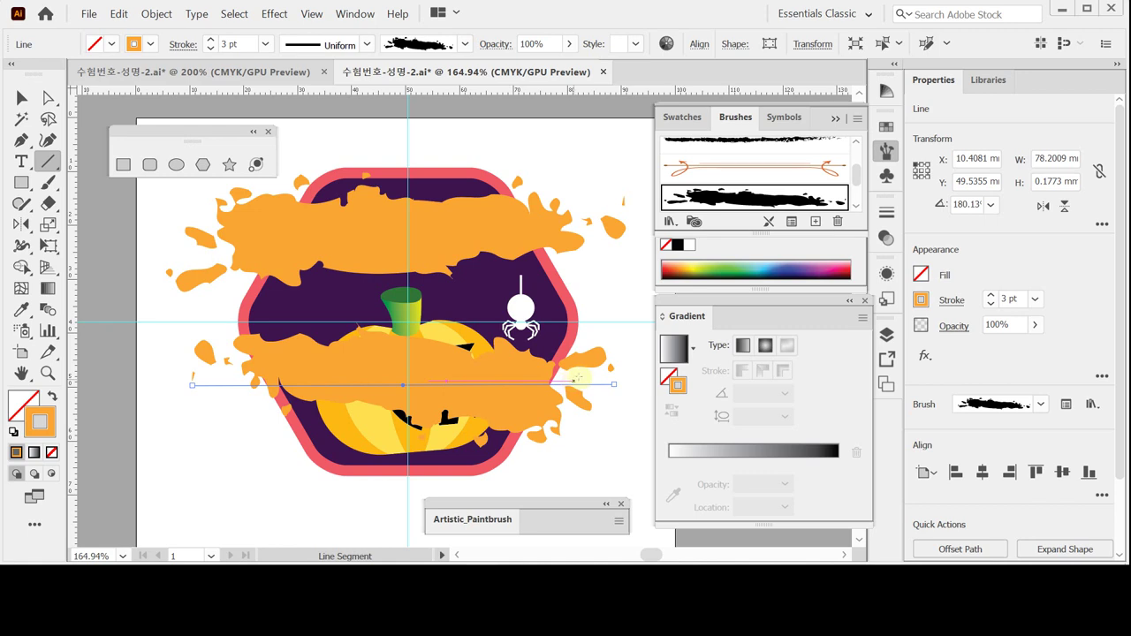
Step: Undo the extra brush stroke across the pumpkin and save the document
key(ctrl+z)
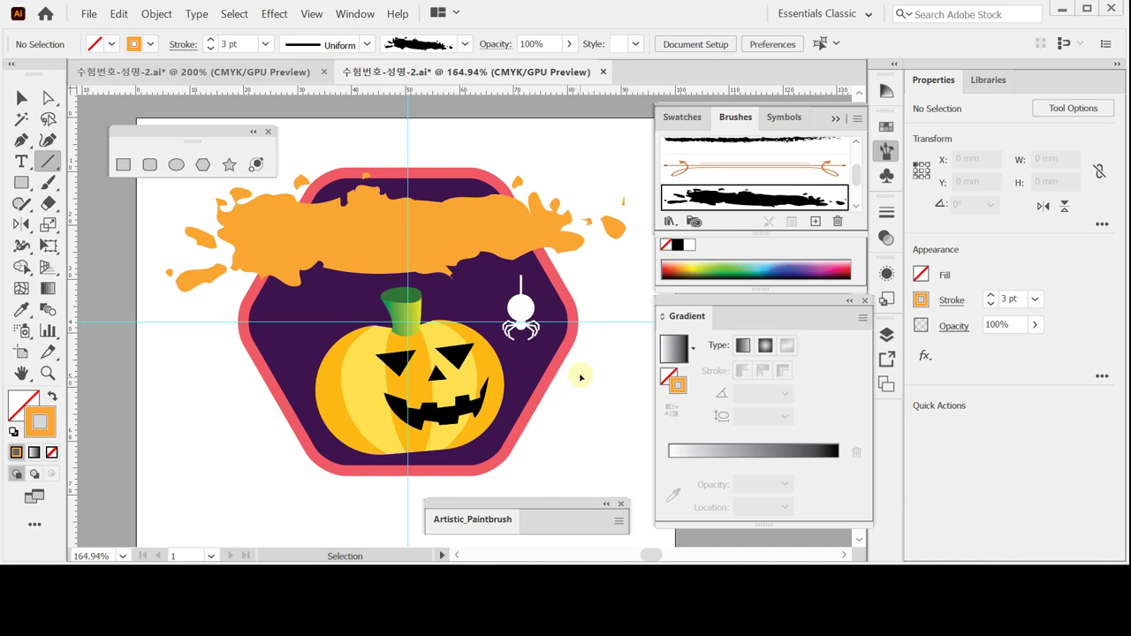
key(ctrl+s)
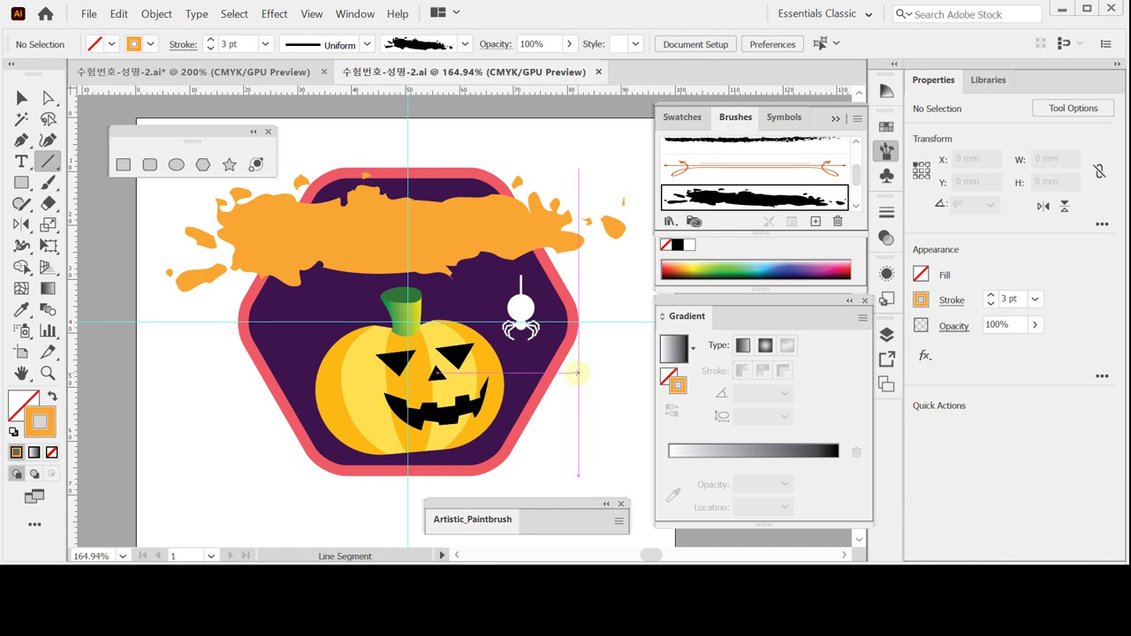
Step: Select the slanted orange brush stroke above the pumpkin and open the Drop Shadow effect settings for it
ctrl+click(521, 240)
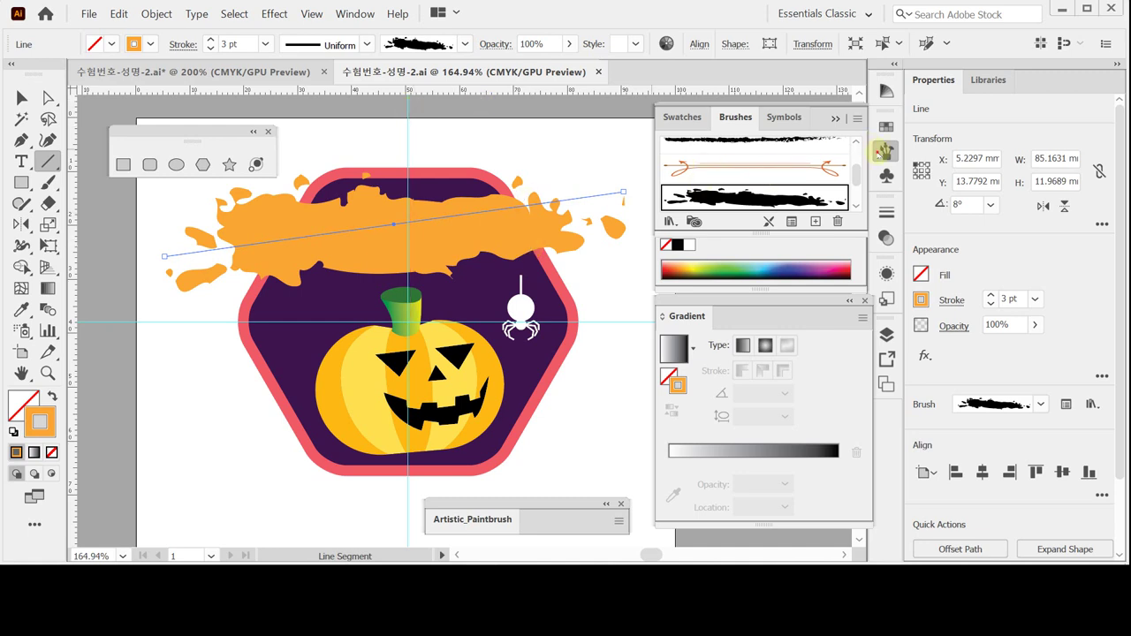
click(885, 152)
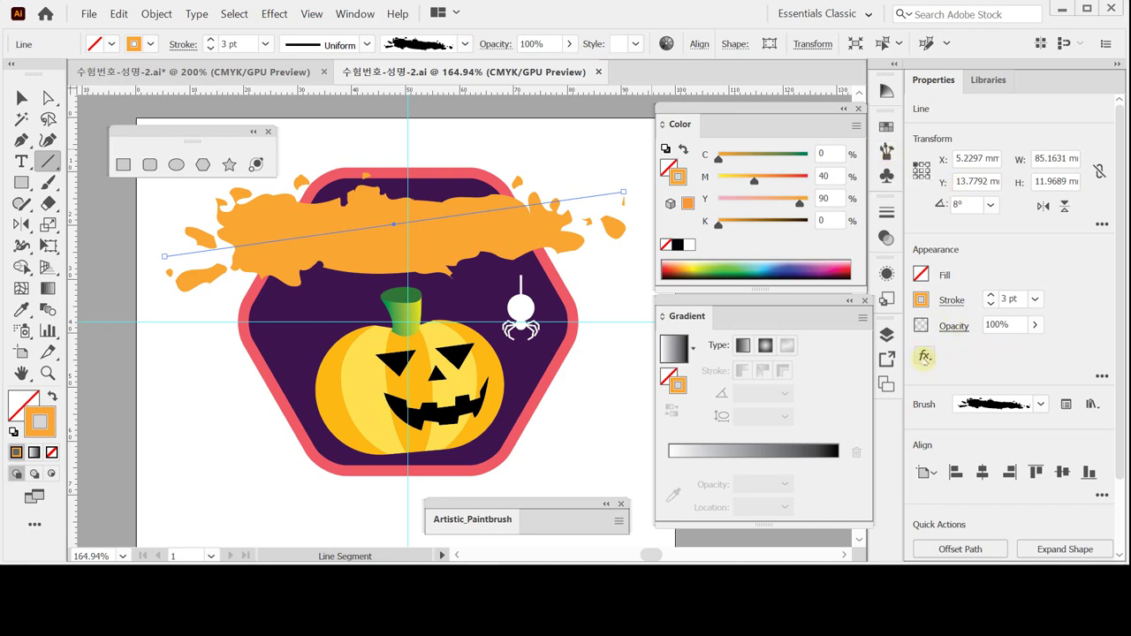
click(924, 358)
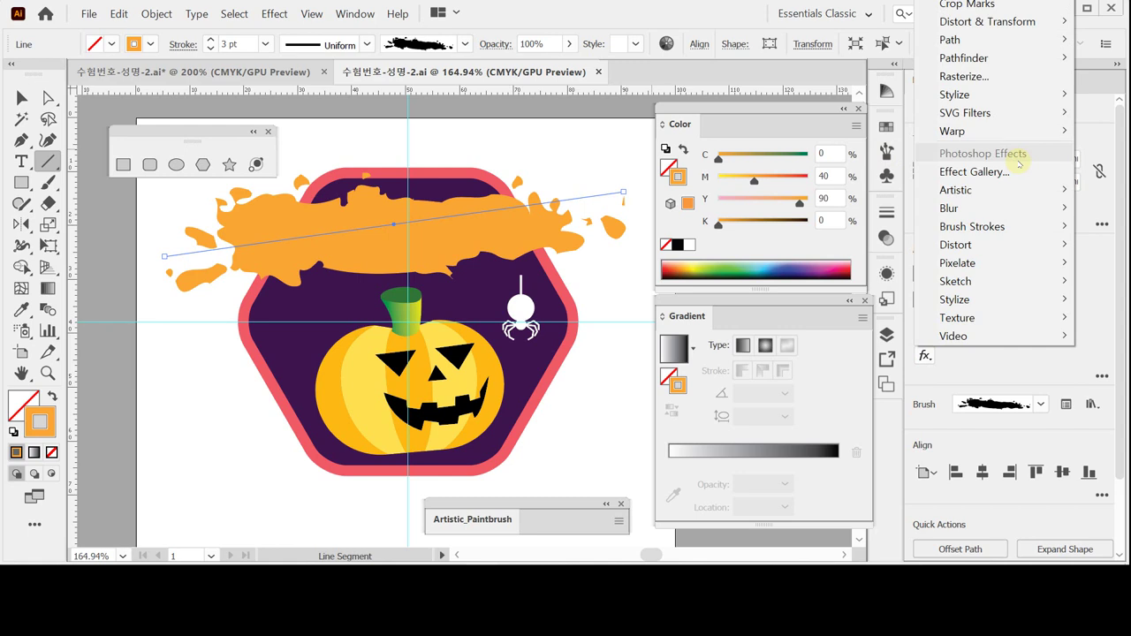
mouse_move(1018, 96)
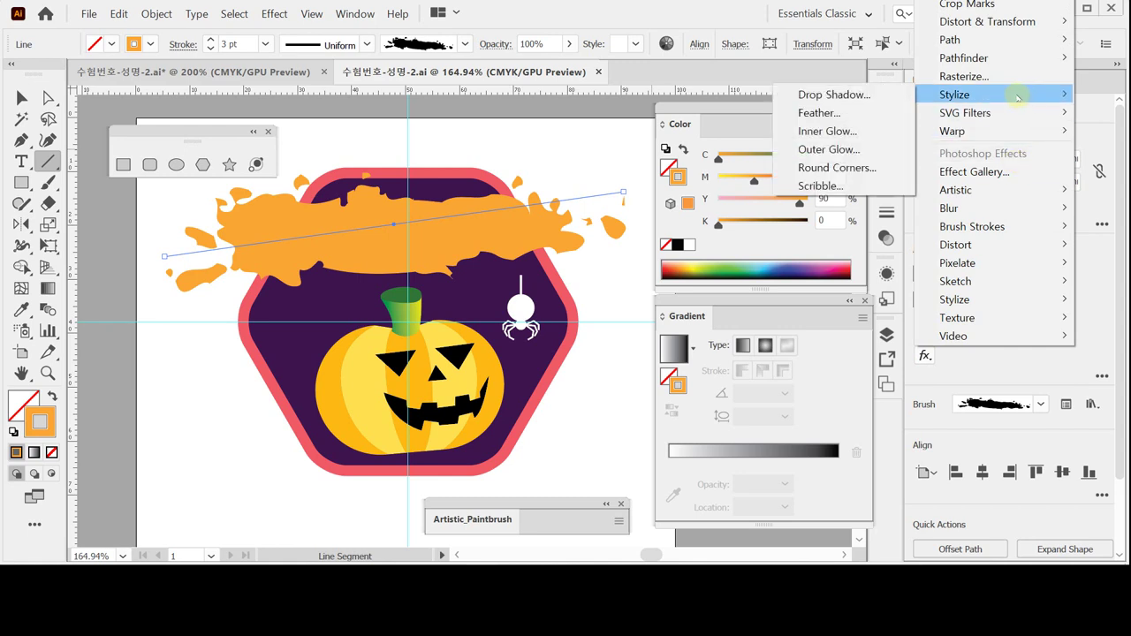
click(863, 97)
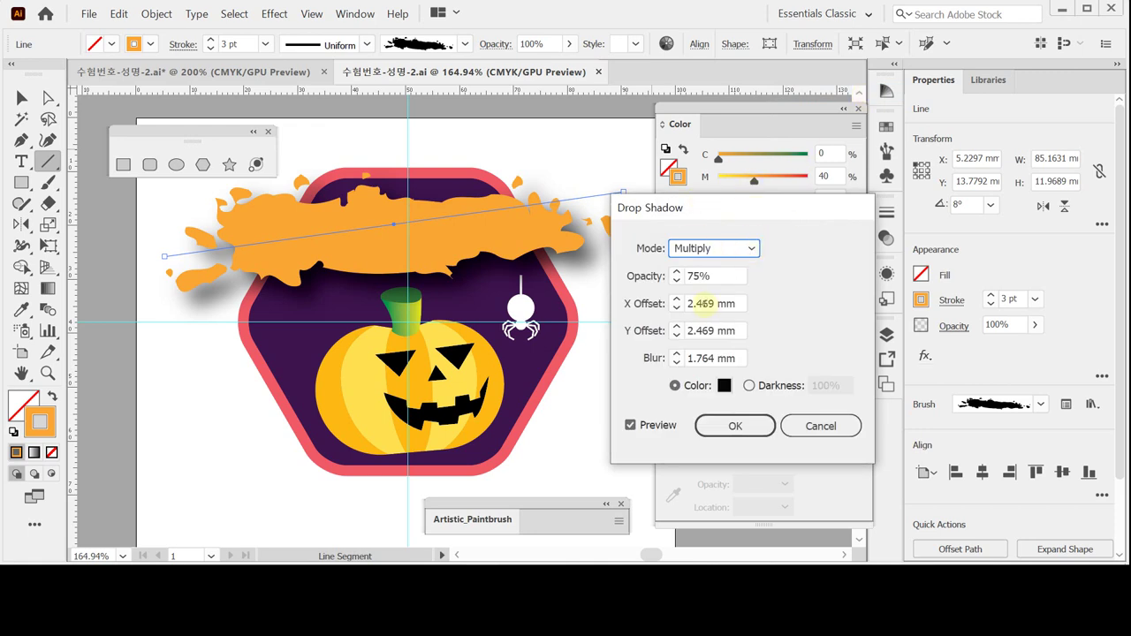
Step: Set both the X and Y offsets of the orange stroke's drop shadow to 2.47 mm
drag(697, 303, 748, 305)
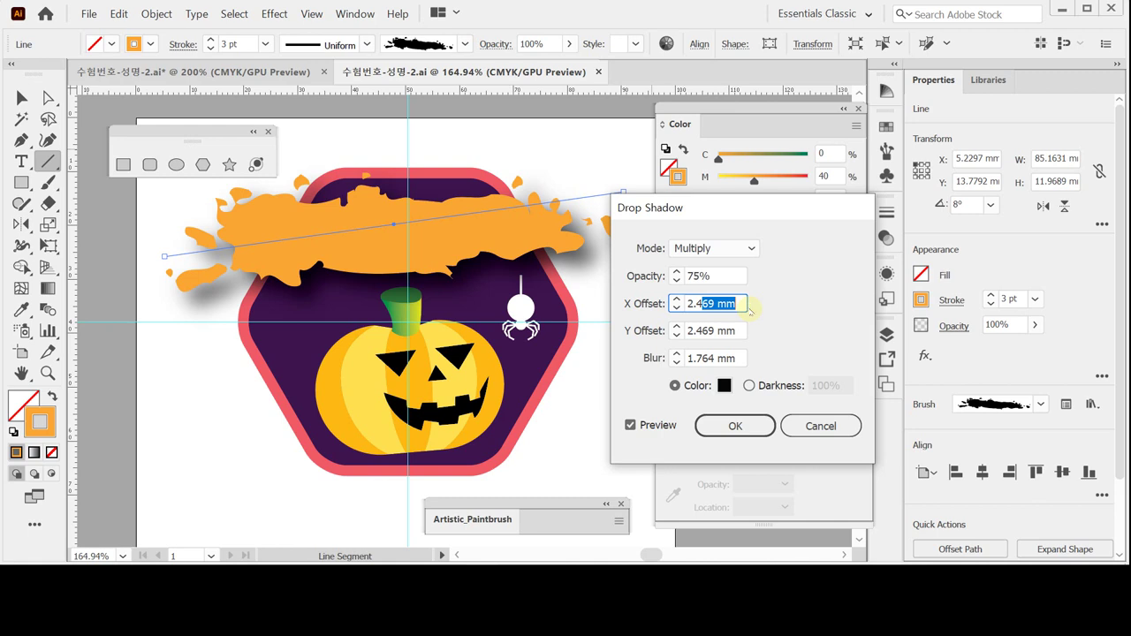
text(44)
key(shift+Left)
text(7)
click(698, 330)
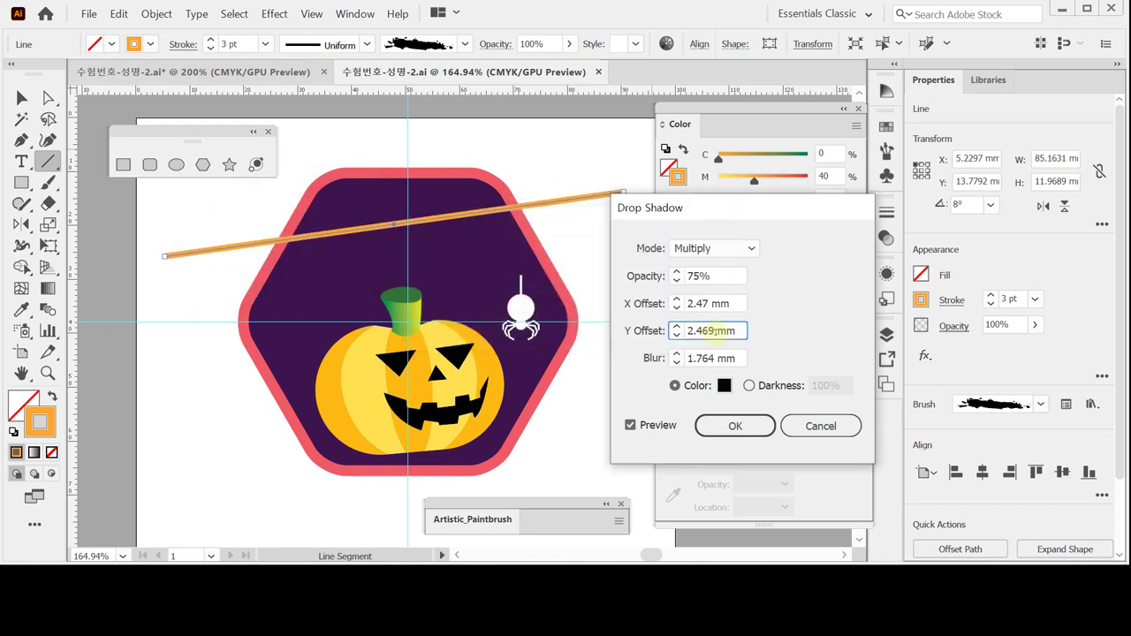
drag(702, 330, 754, 332)
text(7)
Step: Set the drop shadow's blur to 1.76 mm, apply the effect to the orange stroke and save the document
click(702, 358)
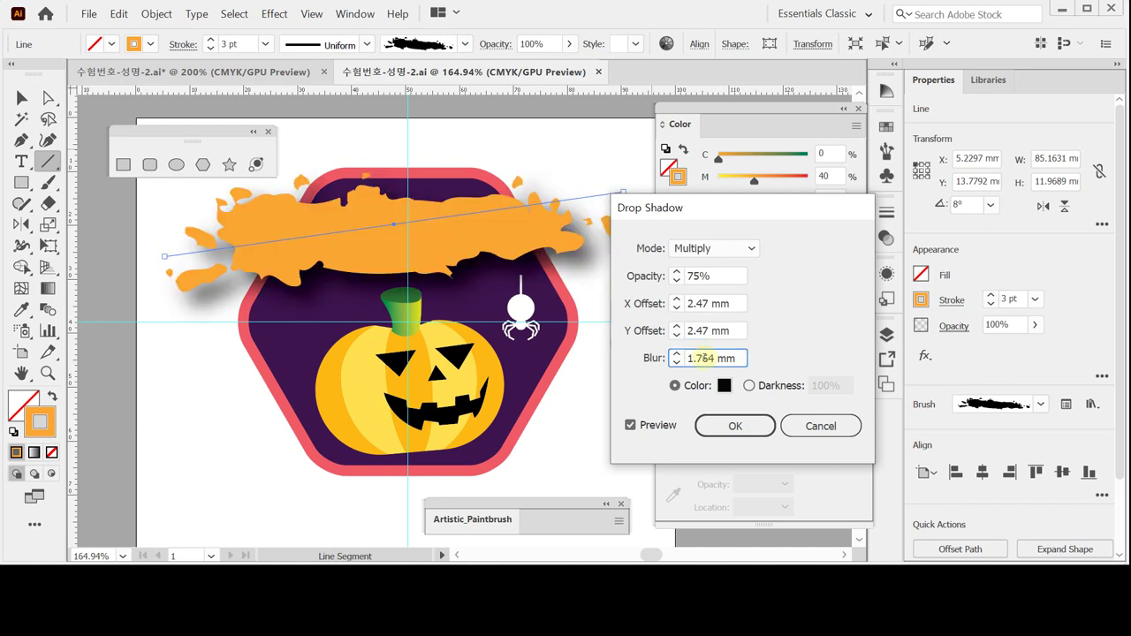
drag(702, 358, 742, 358)
text(6)
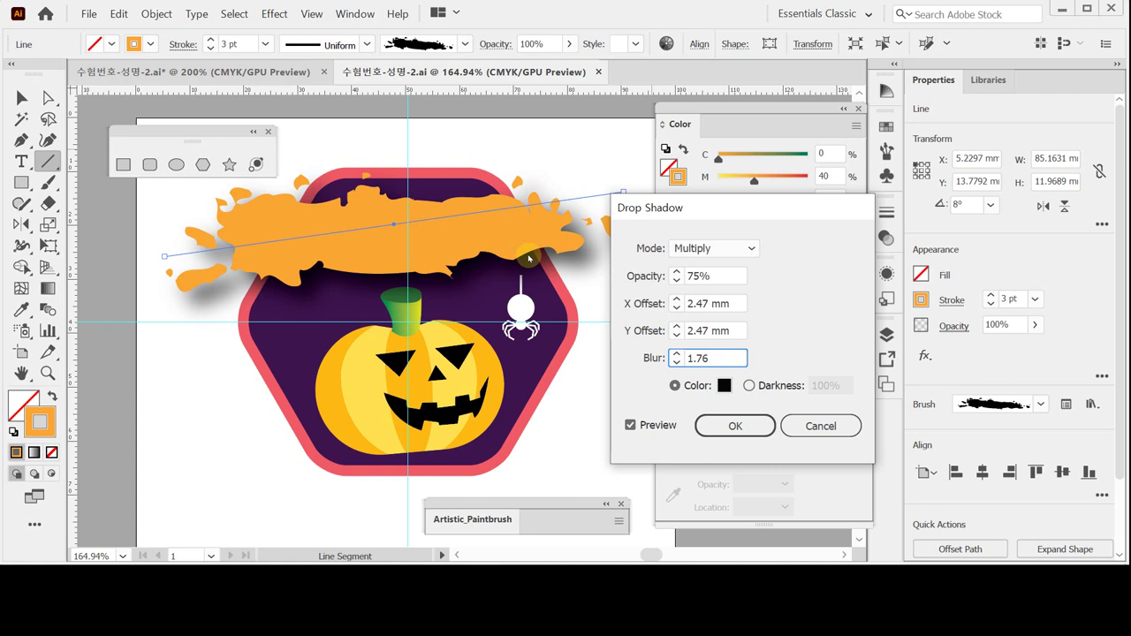
click(748, 402)
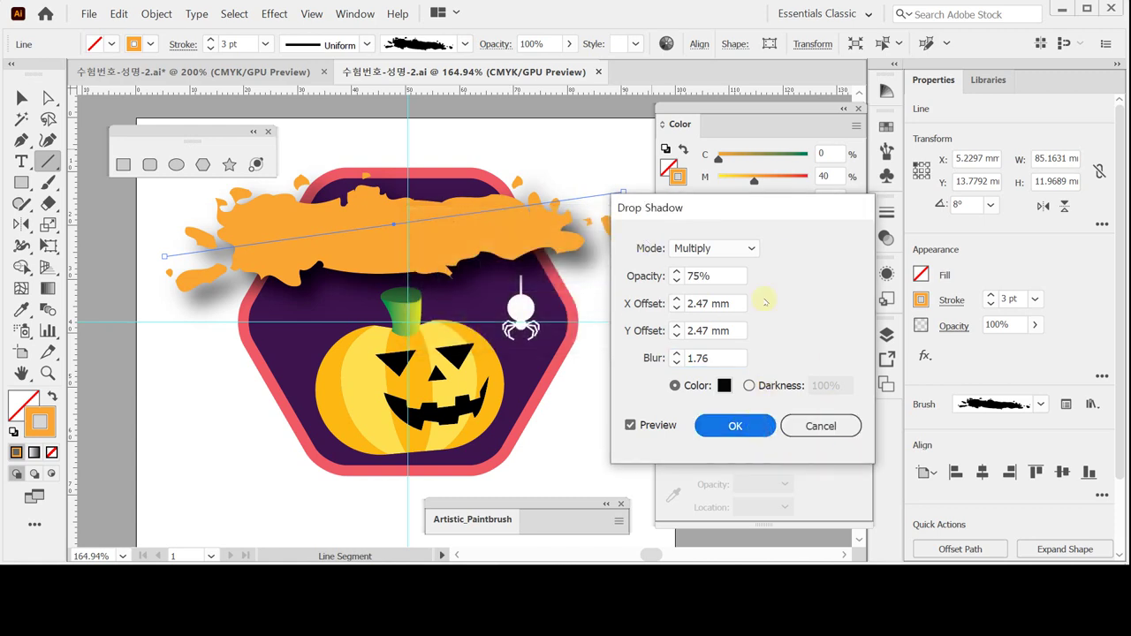
key(Return)
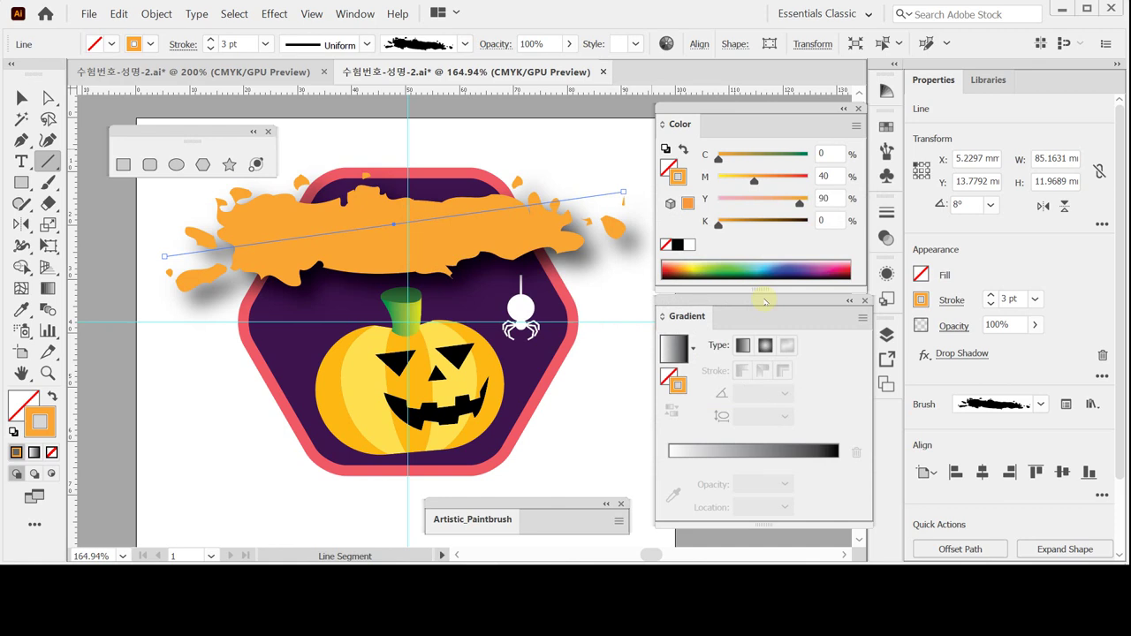
key(ctrl+s)
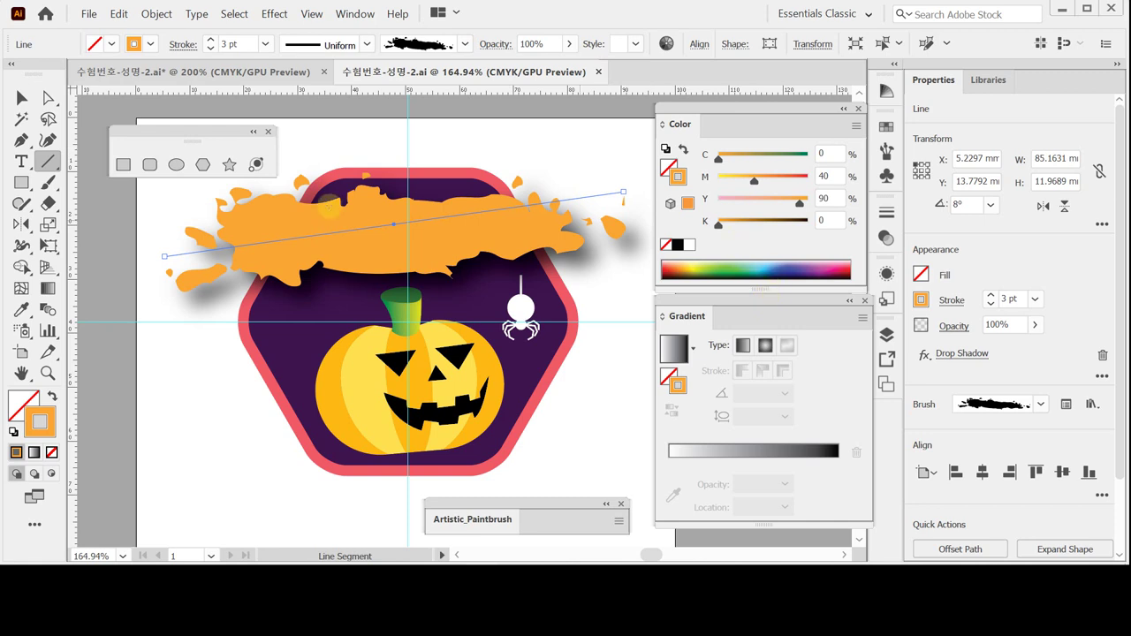
Step: Place a new text object above the hexagon and set its font to Arial Black
key(t)
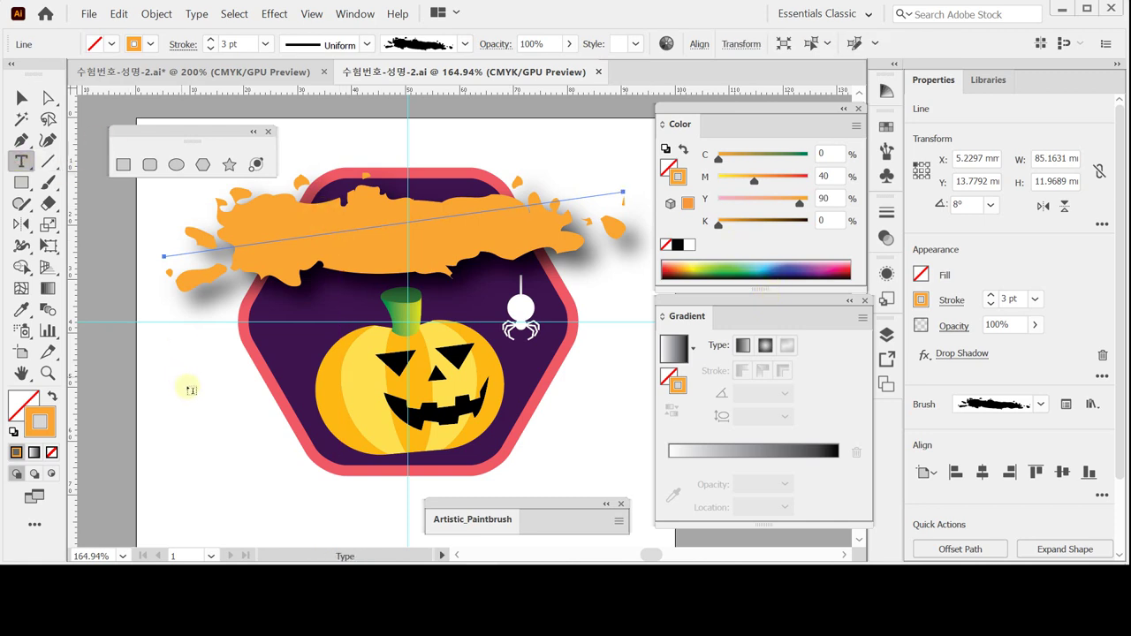
click(340, 138)
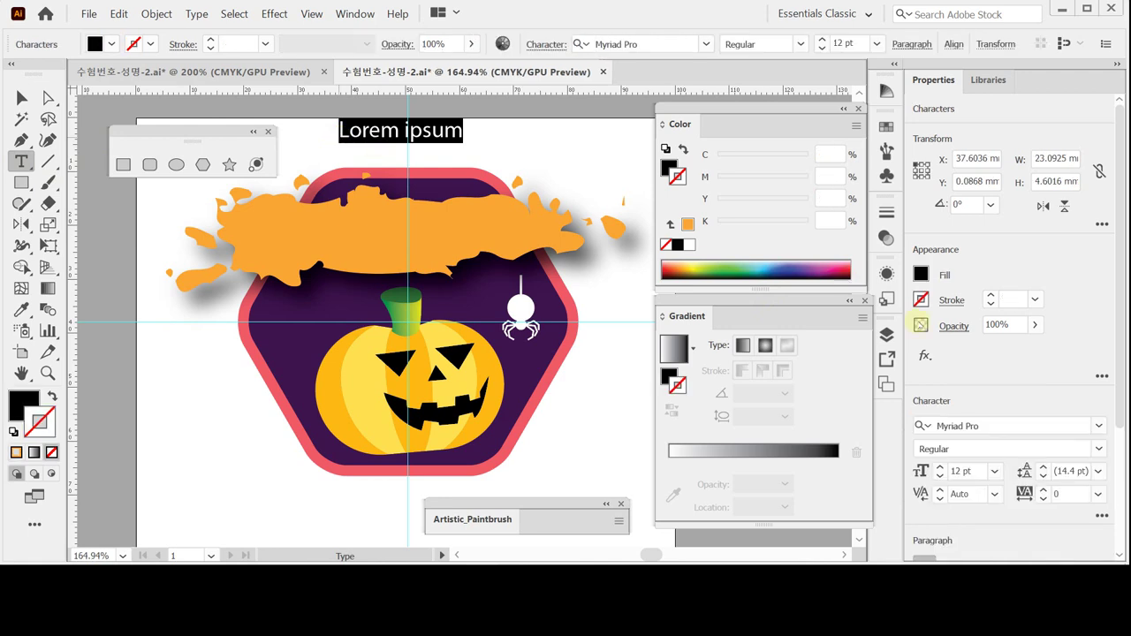
drag(1118, 425, 1118, 501)
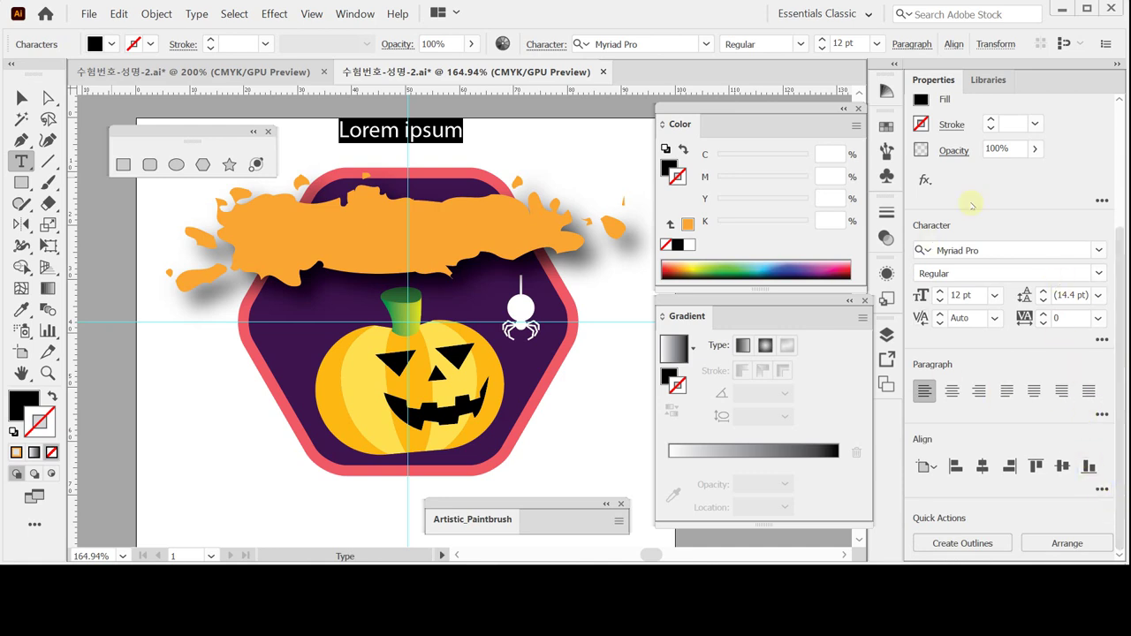
click(963, 252)
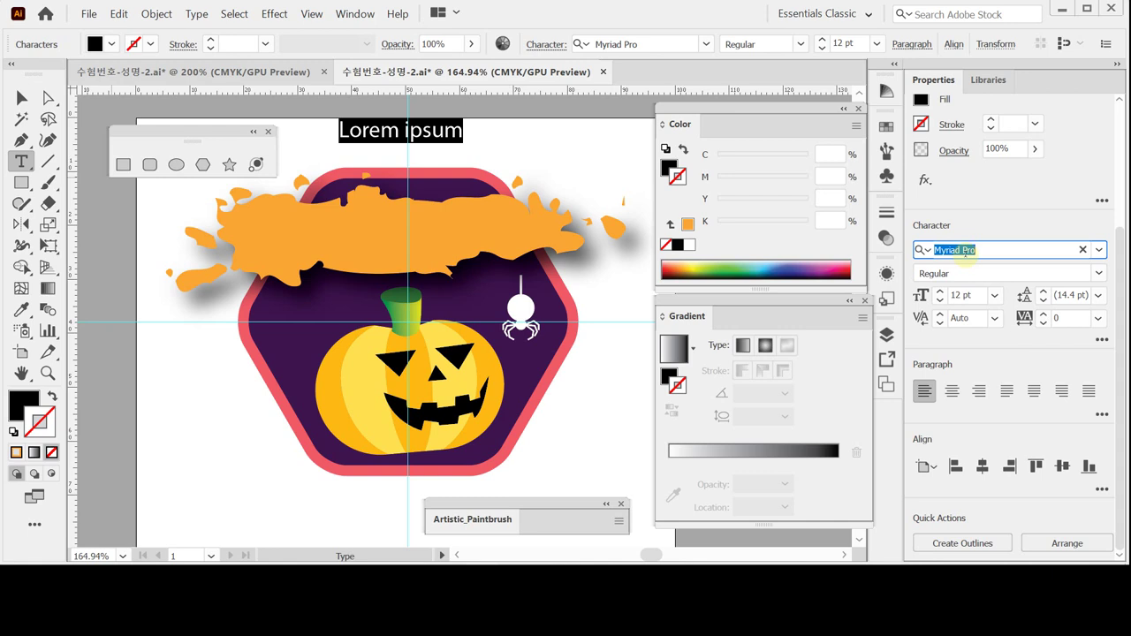
text(ar)
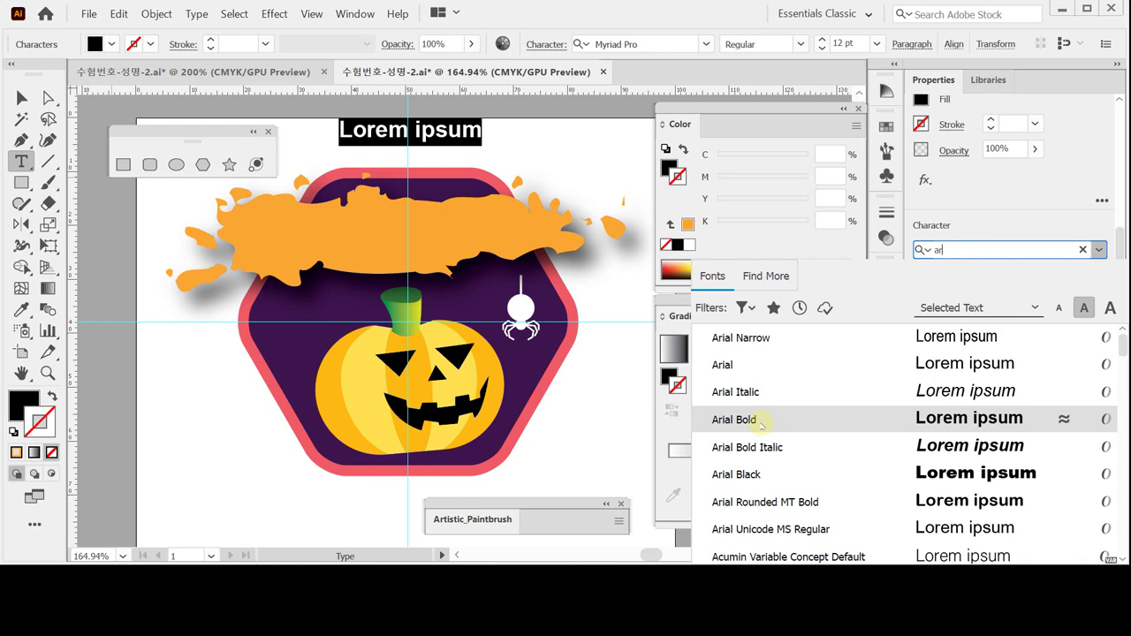
click(761, 476)
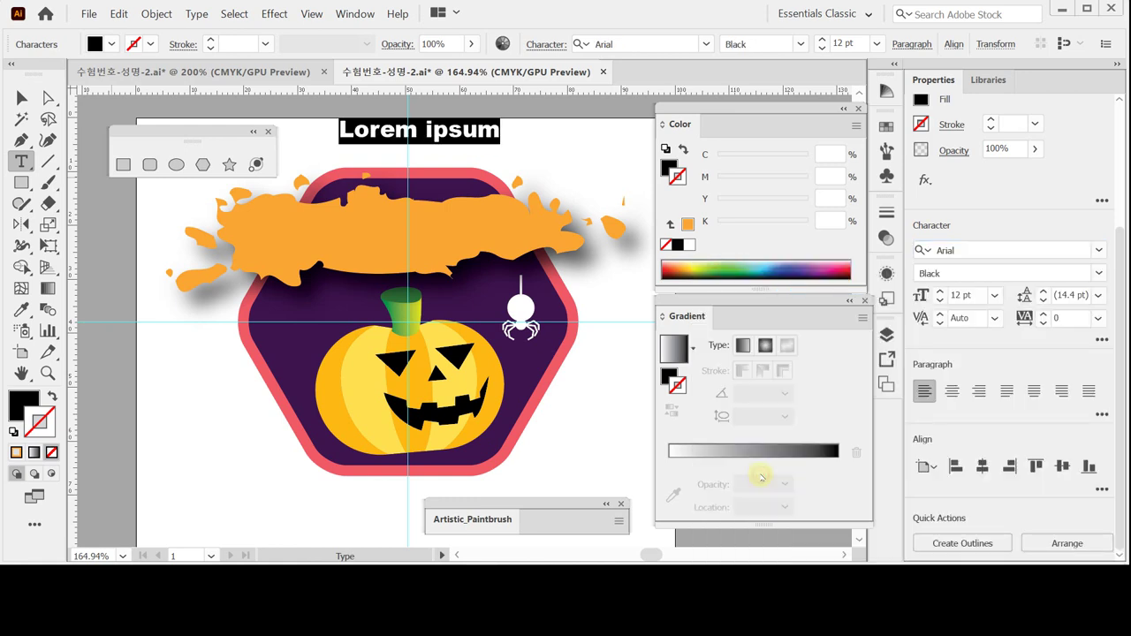
Step: Set the placeholder text's size to 15 pt and its fill colour to white
click(939, 292)
click(939, 292)
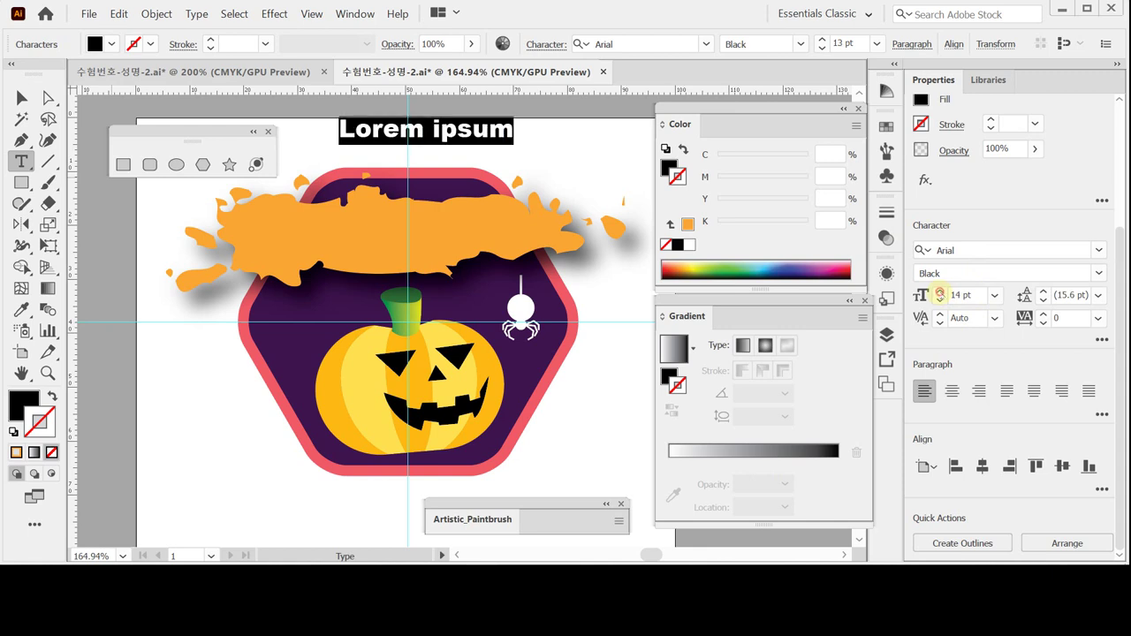
click(939, 293)
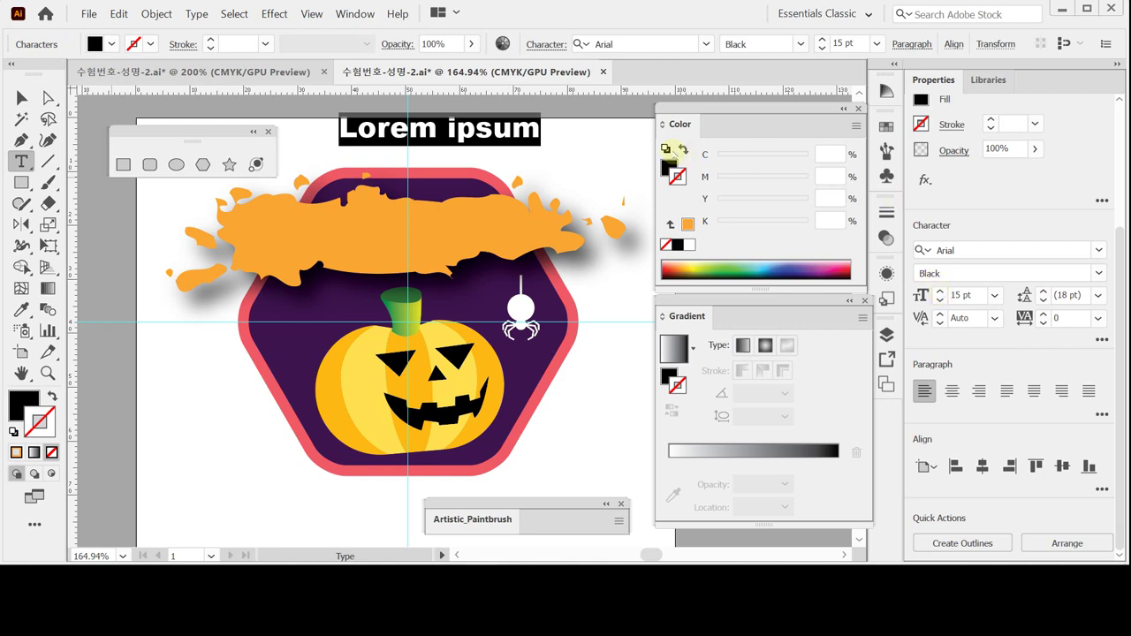
click(670, 168)
click(690, 245)
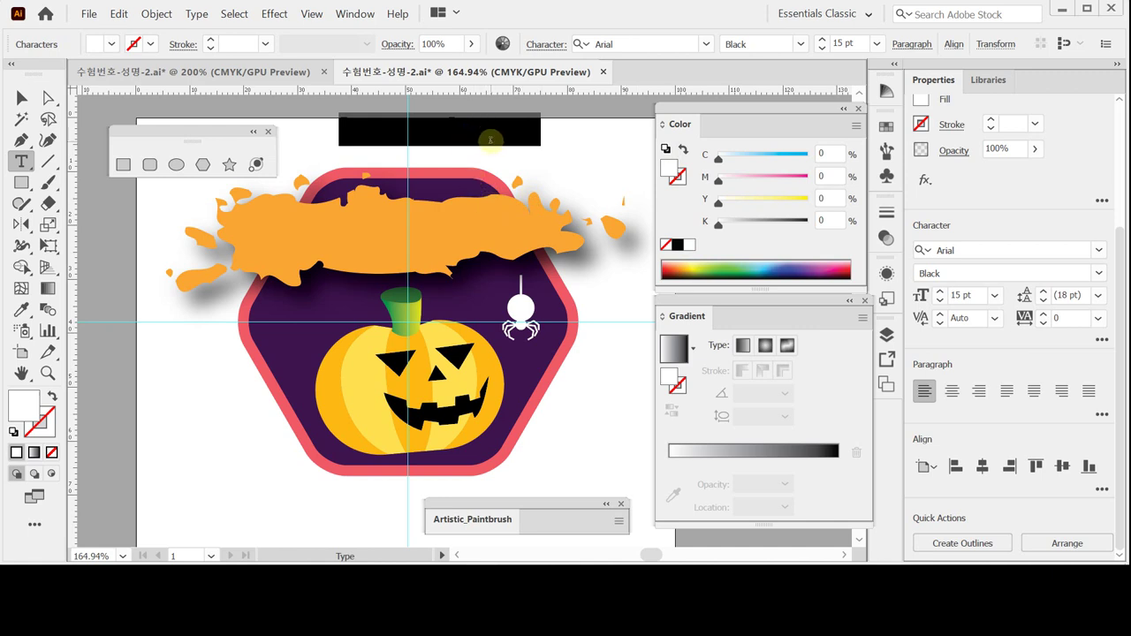
Step: Replace the placeholder text with "TRICK OR TREAT" in capitals and position it on the orange brush banner
key(Caps_Lock)
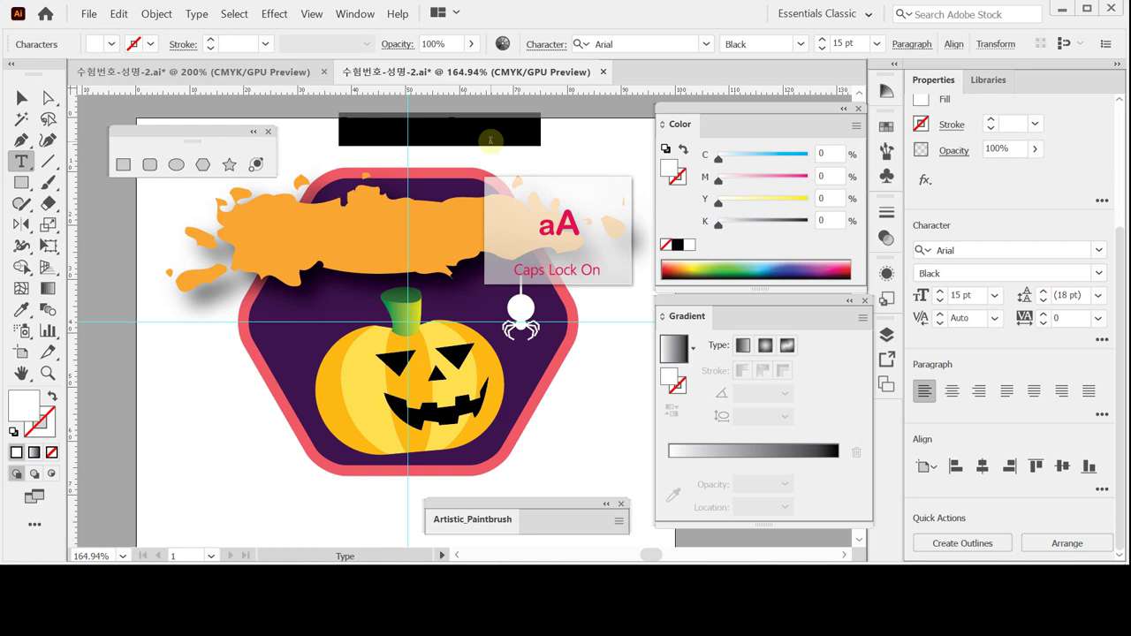
key(BackSpace)
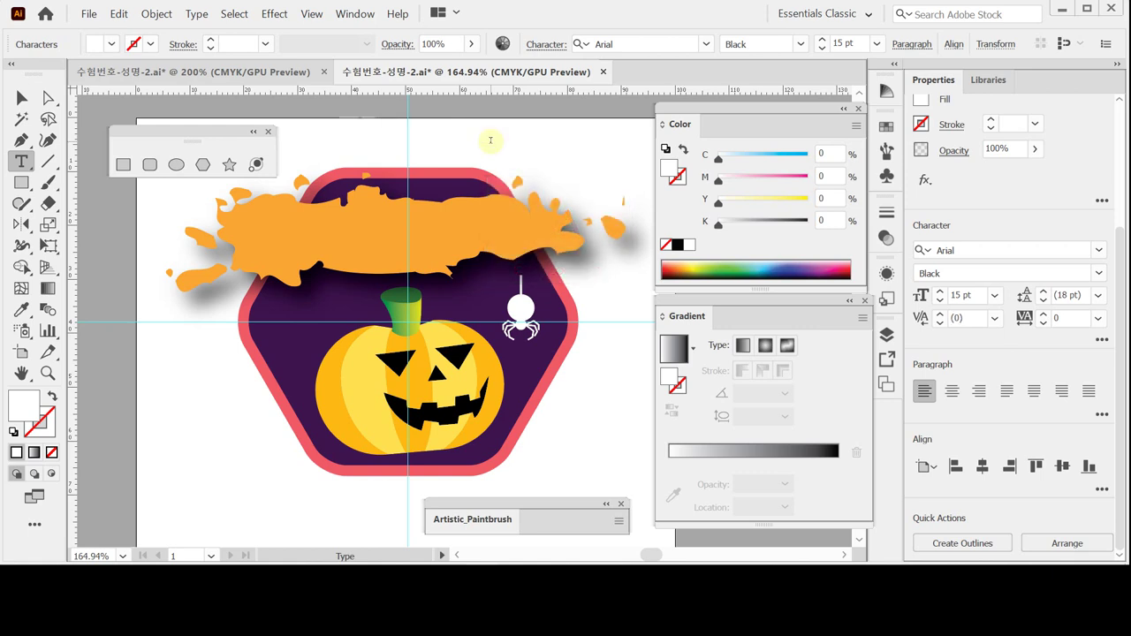
text(TR)
drag(361, 161, 309, 255)
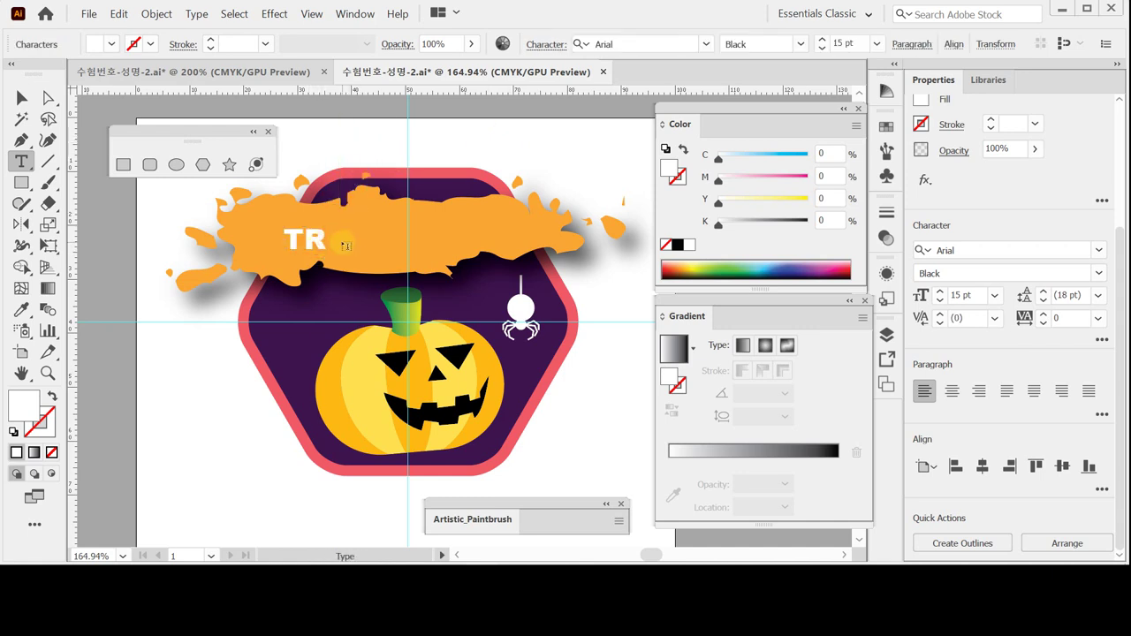
text(ICK)
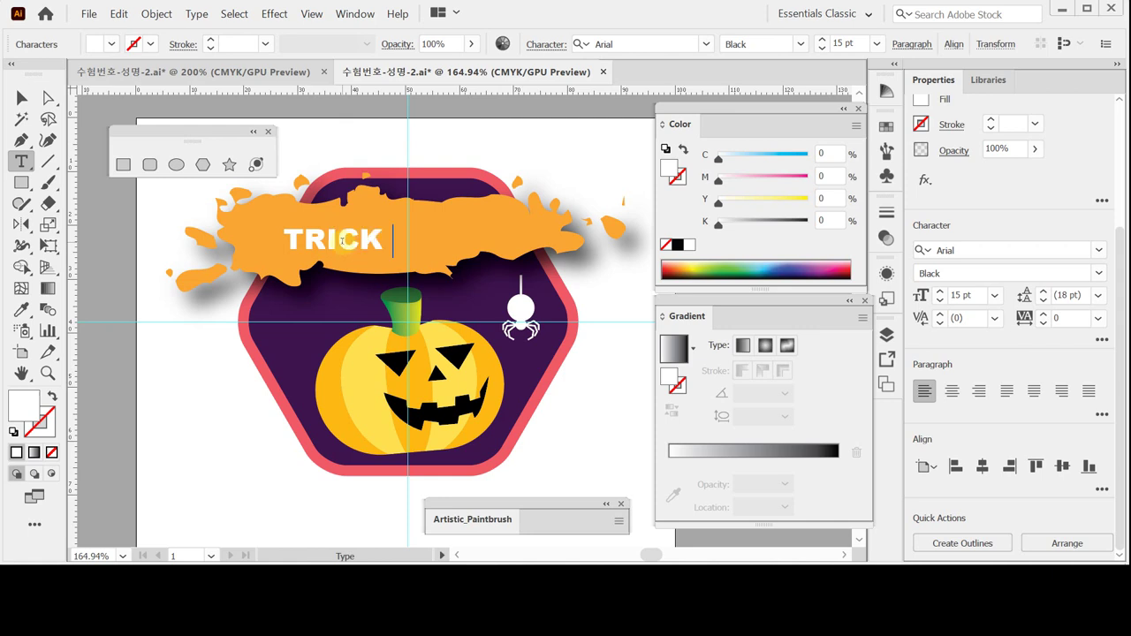
text( OR )
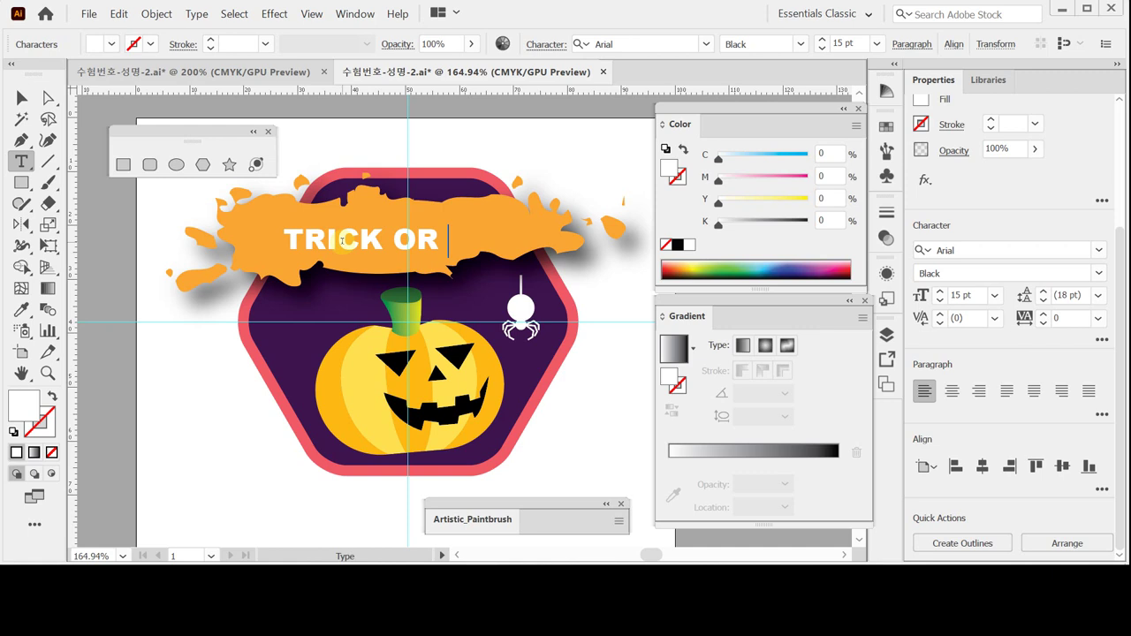
text(TREA)
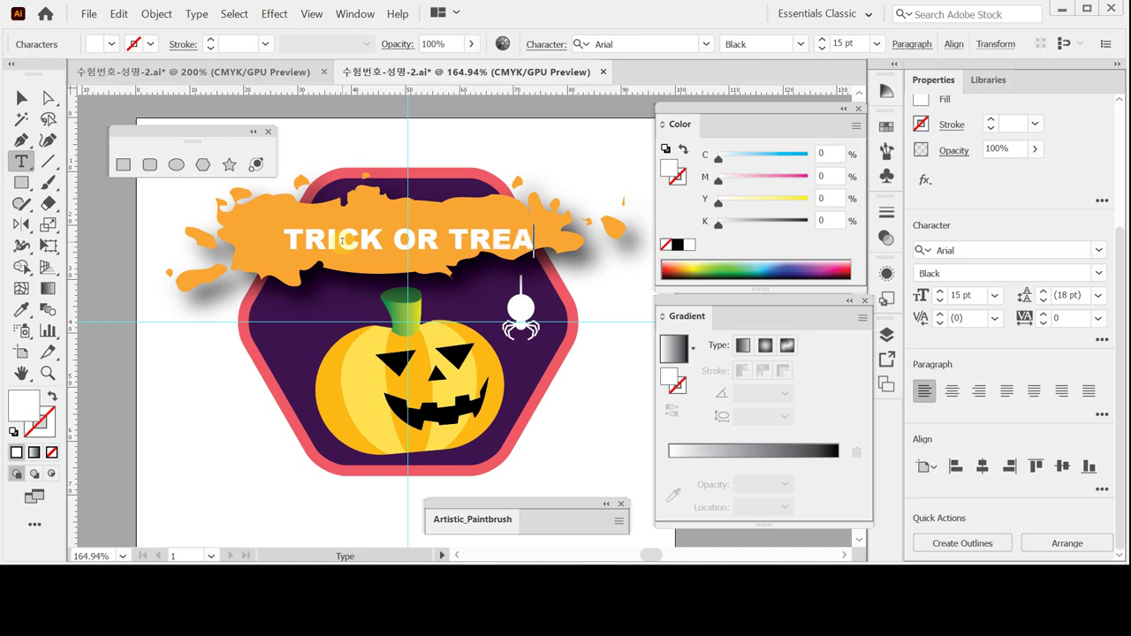
text(T)
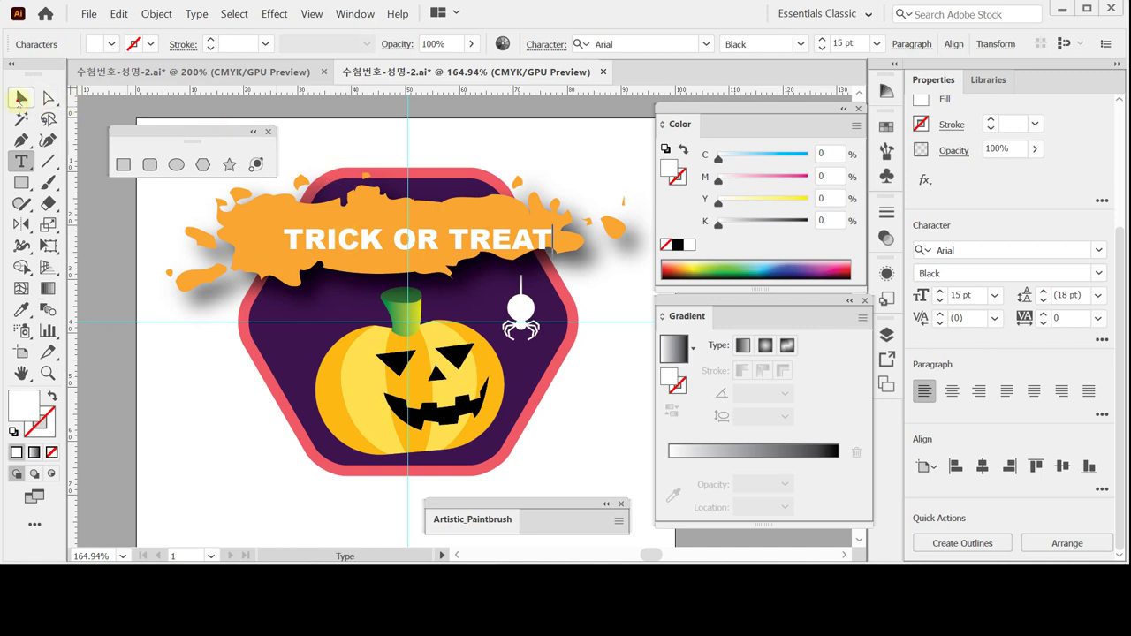
Step: Shift the TRICK OR TREAT text slightly left and up to centre it on the banner, and convert it to outlines
click(21, 97)
drag(377, 244, 358, 240)
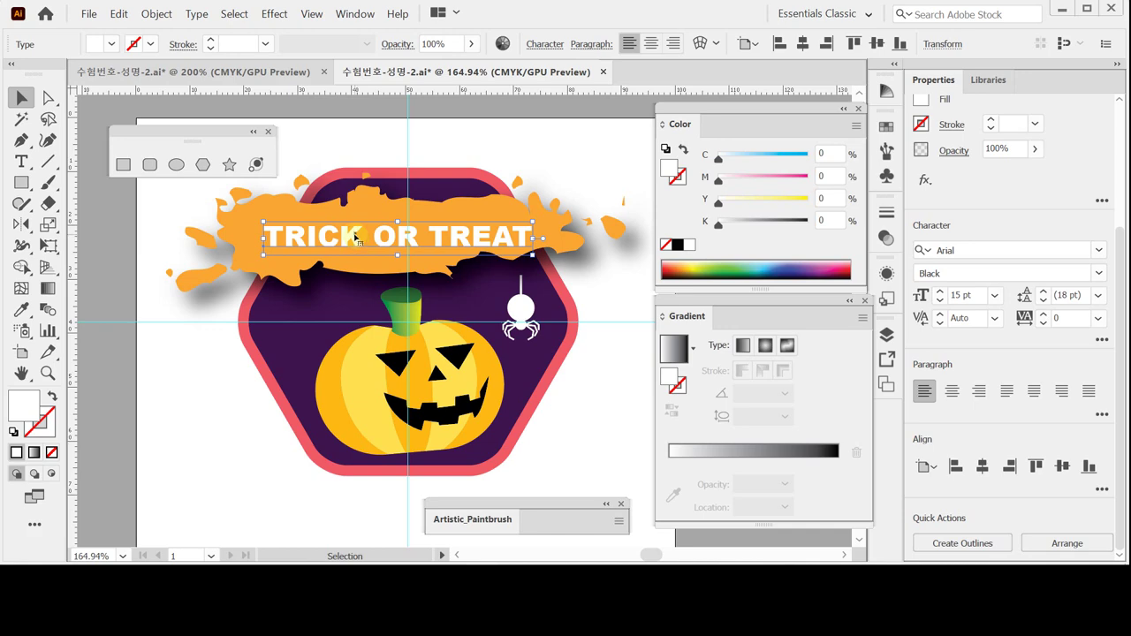
right_click(356, 237)
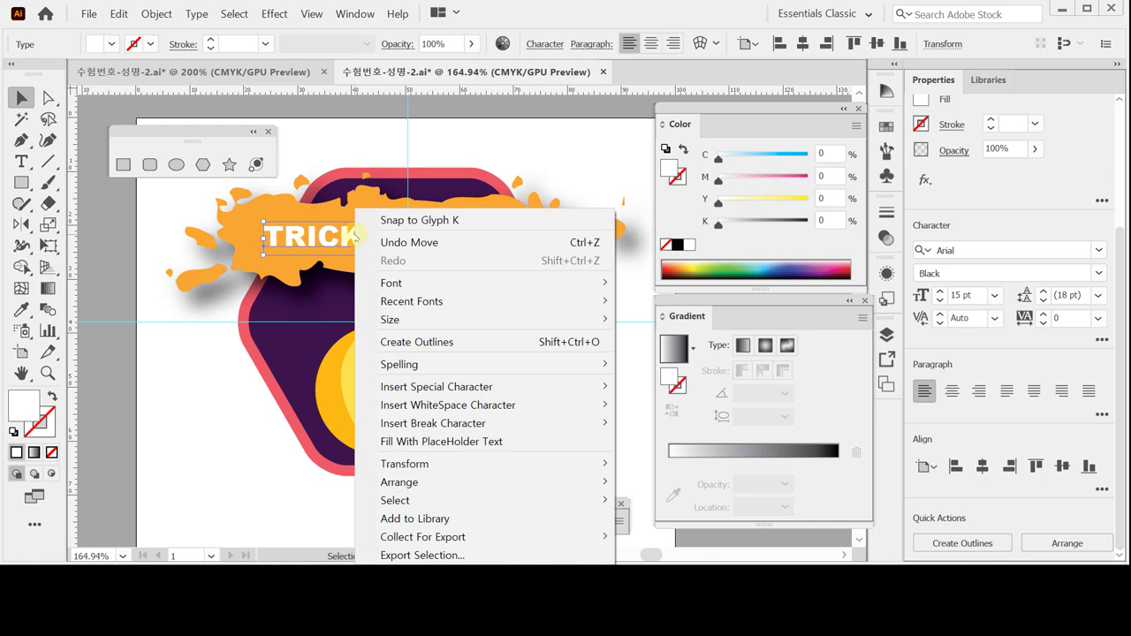
click(449, 348)
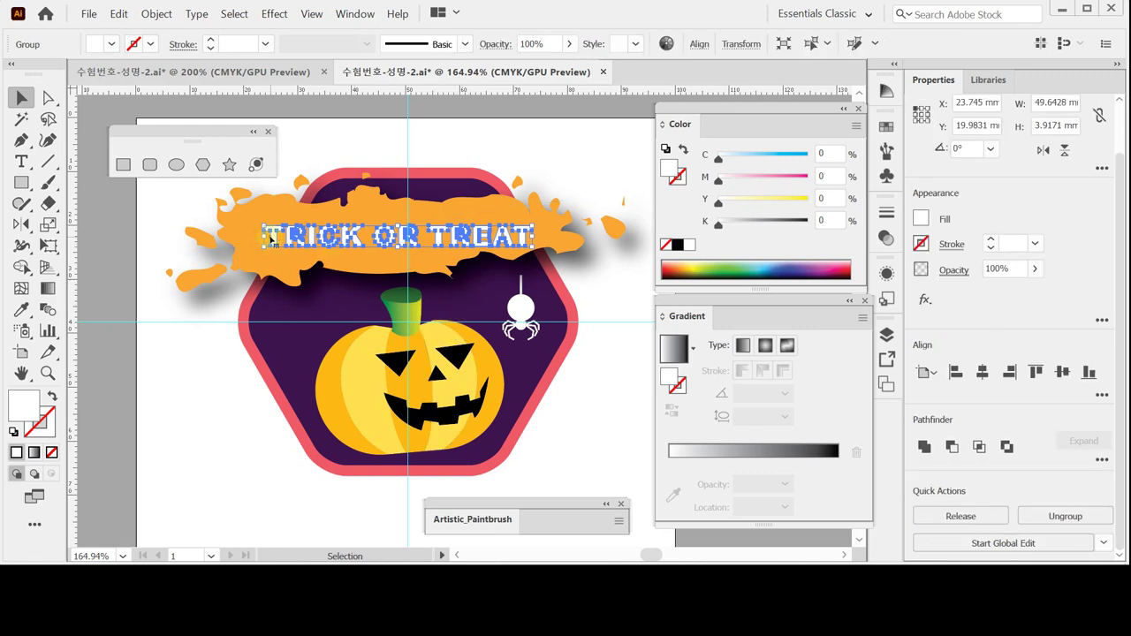
Step: Save the document with the outlined TRICK OR TREAT lettering in place
click(441, 281)
key(a)
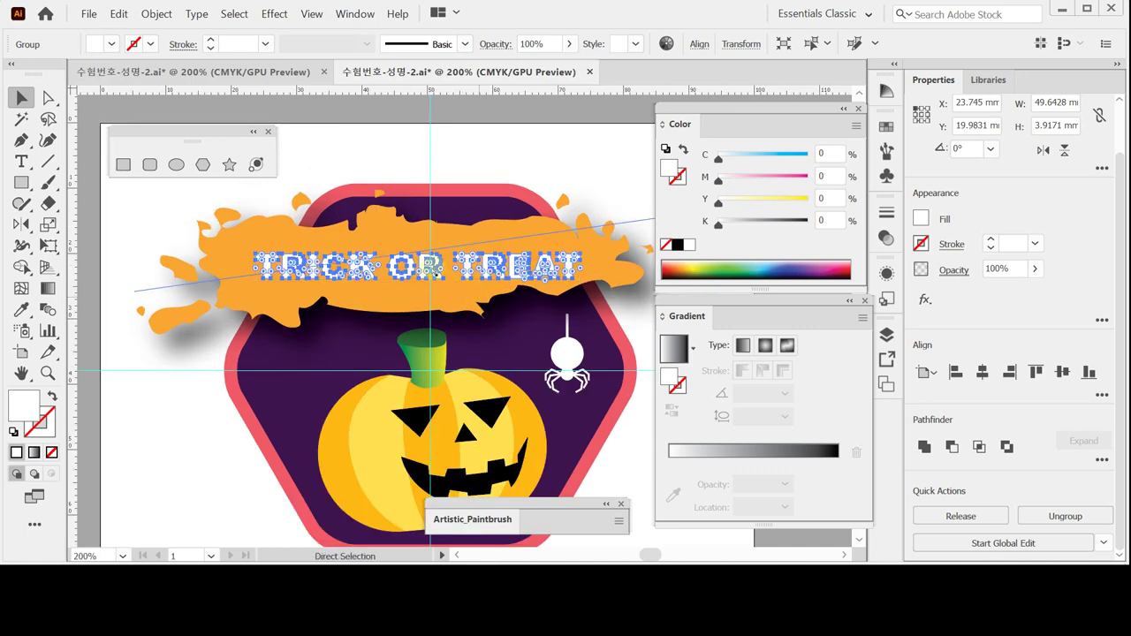
key(v)
key(ctrl+s)
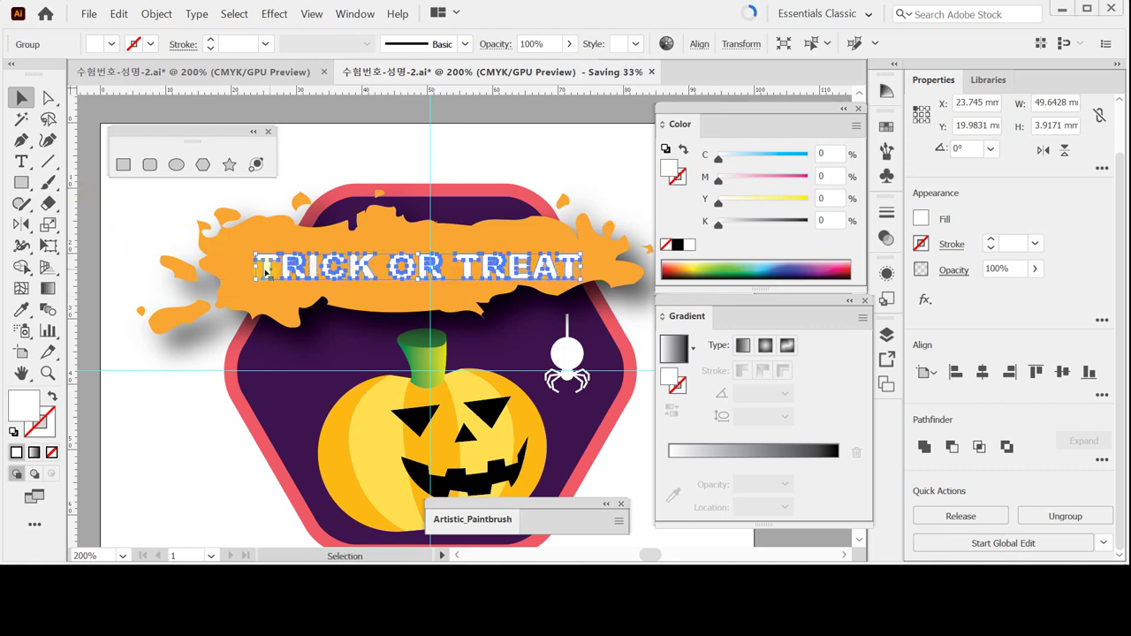
Step: Isolate the outlined lettering group and stretch the top of the T in TRICK upward until the letter is about 8.4 mm tall
double_click(266, 271)
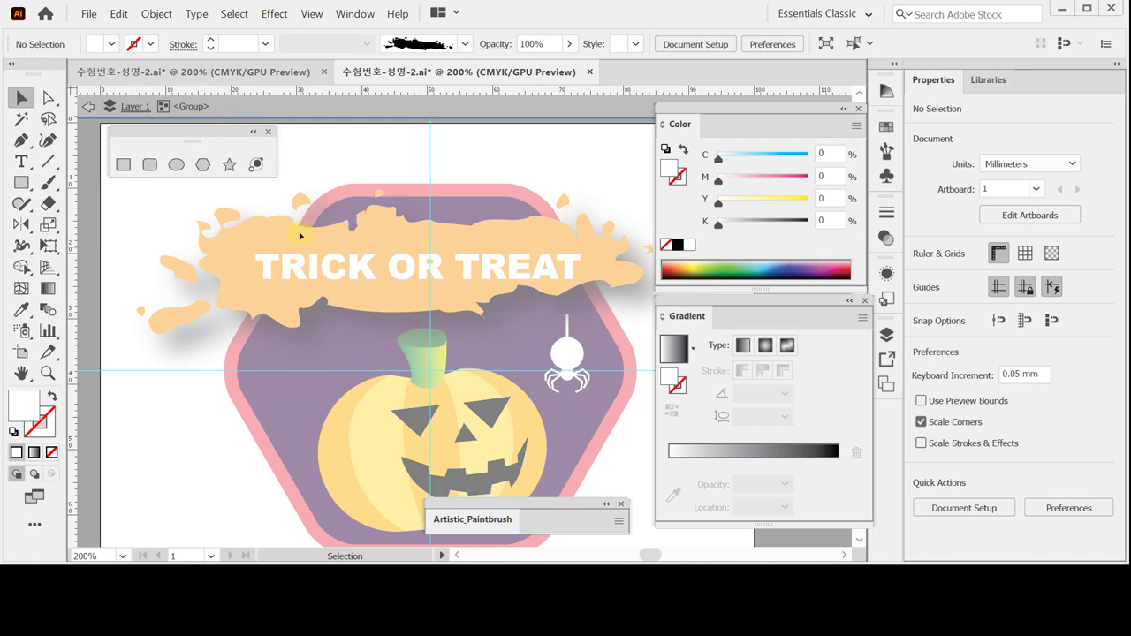
click(292, 264)
click(333, 272)
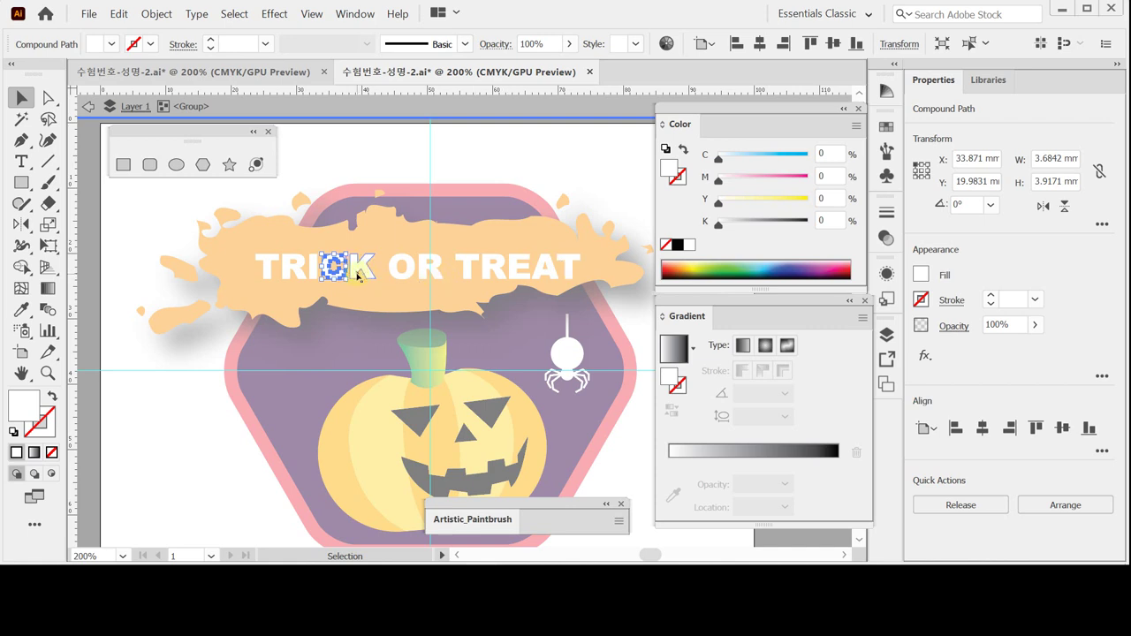
click(48, 97)
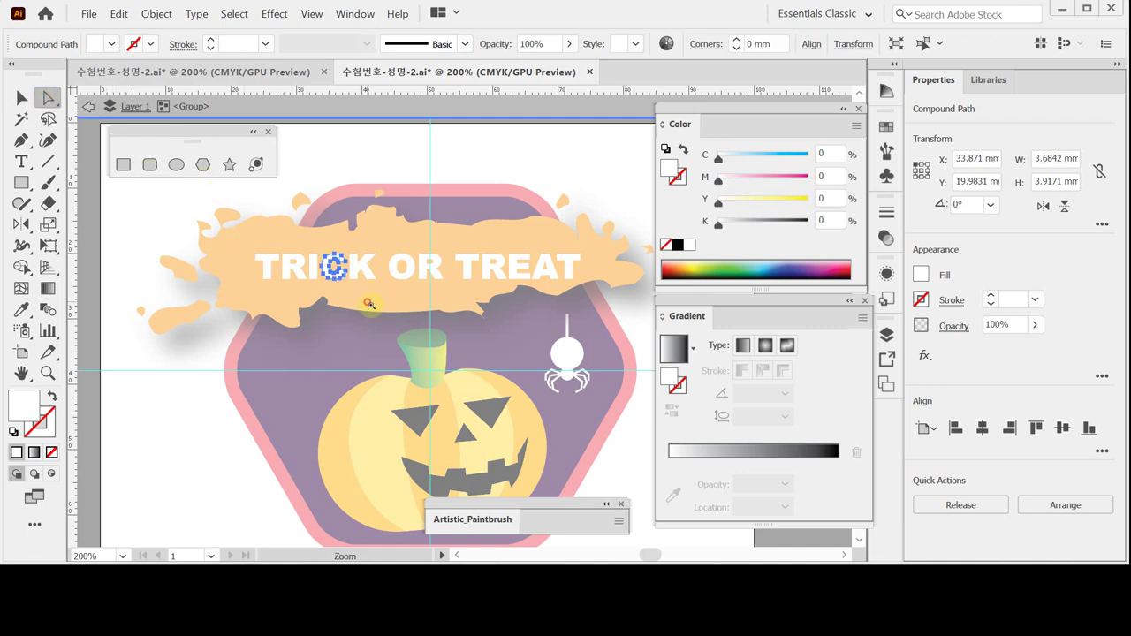
click(368, 298)
click(400, 297)
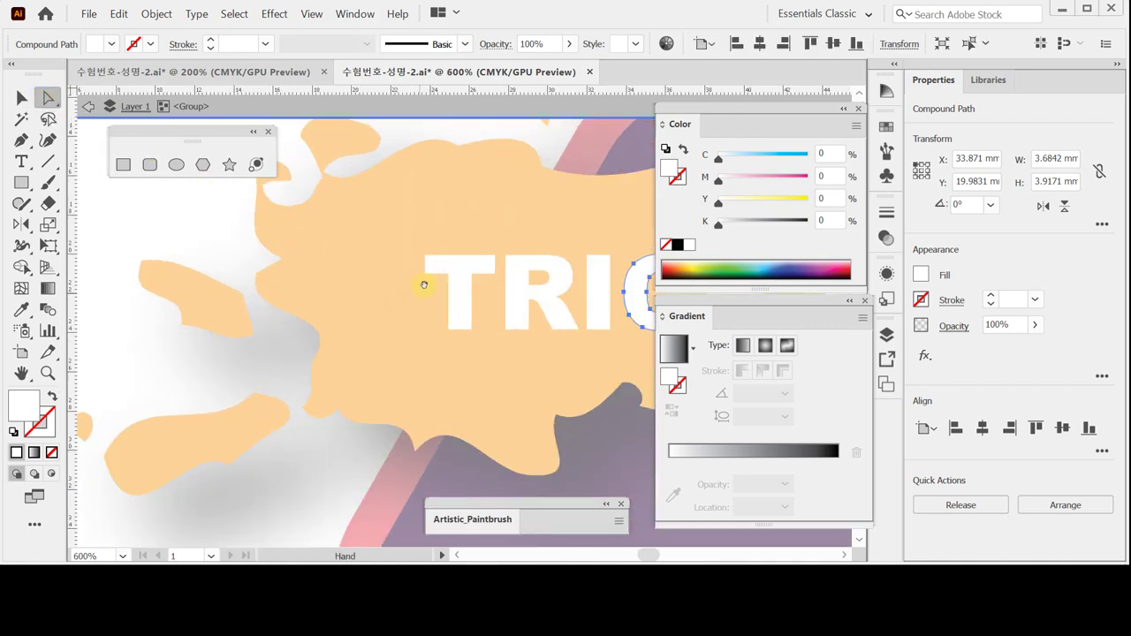
click(265, 292)
drag(251, 265, 356, 311)
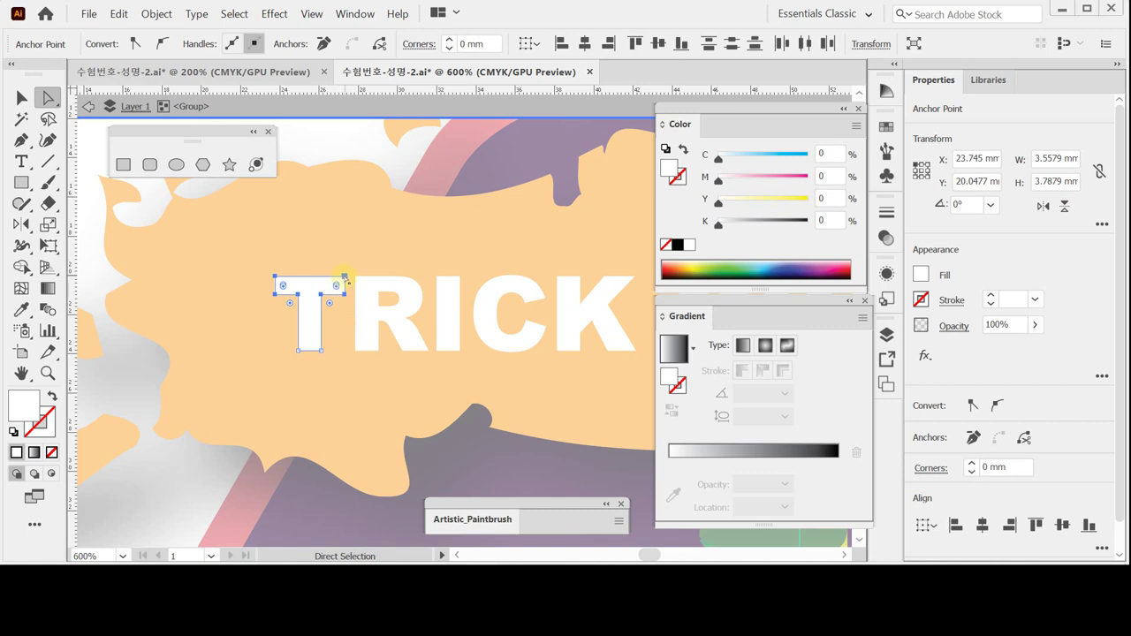
drag(344, 277, 337, 188)
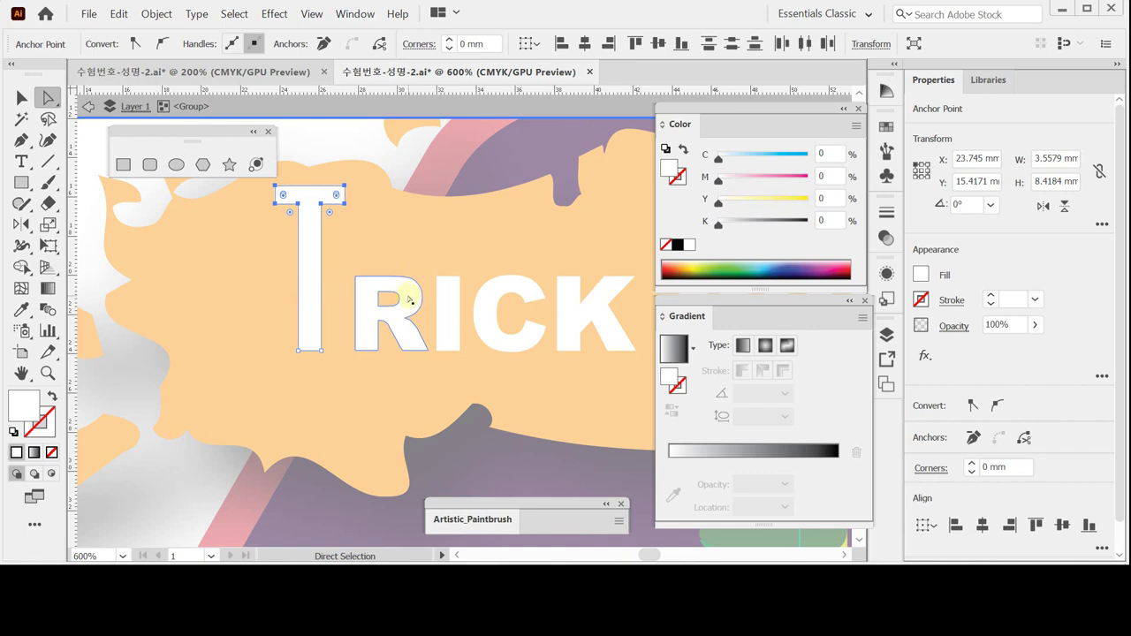
Step: Stretch the stem of the K in TRICK upward to about 6.5 mm tall and save the document
drag(552, 264, 579, 224)
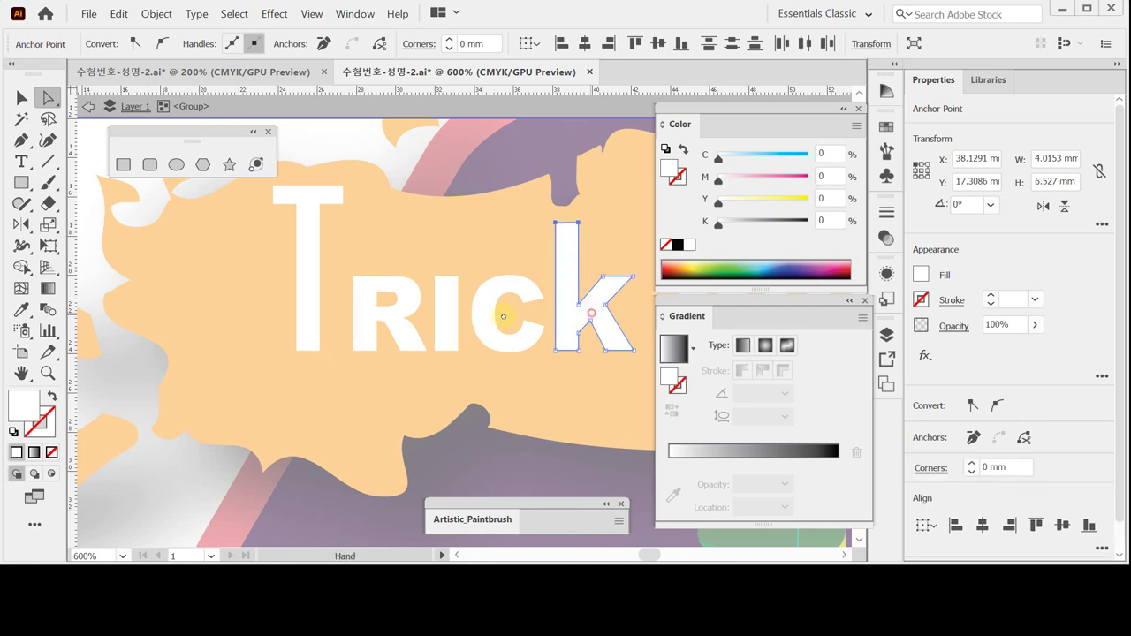
drag(585, 315, 401, 316)
key(ctrl)
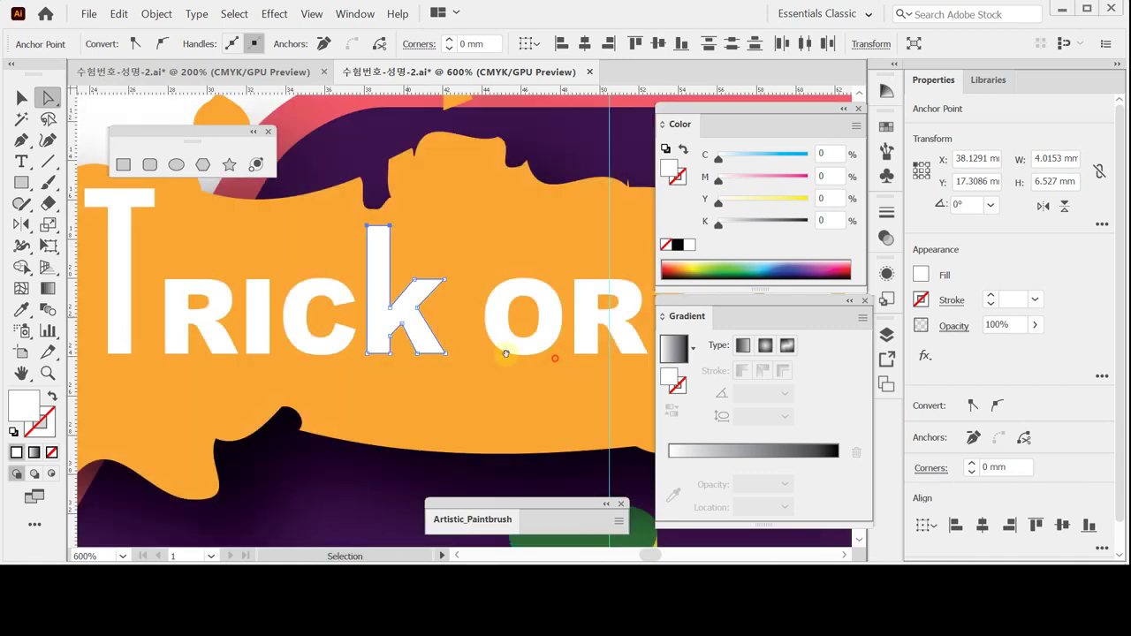
scroll(505, 354, right, 5)
key(ctrl+s)
Step: Isolate the lettering again and extend the final T of TREAT down to the spider's thread, making it about 9.4 mm tall
drag(548, 338, 340, 316)
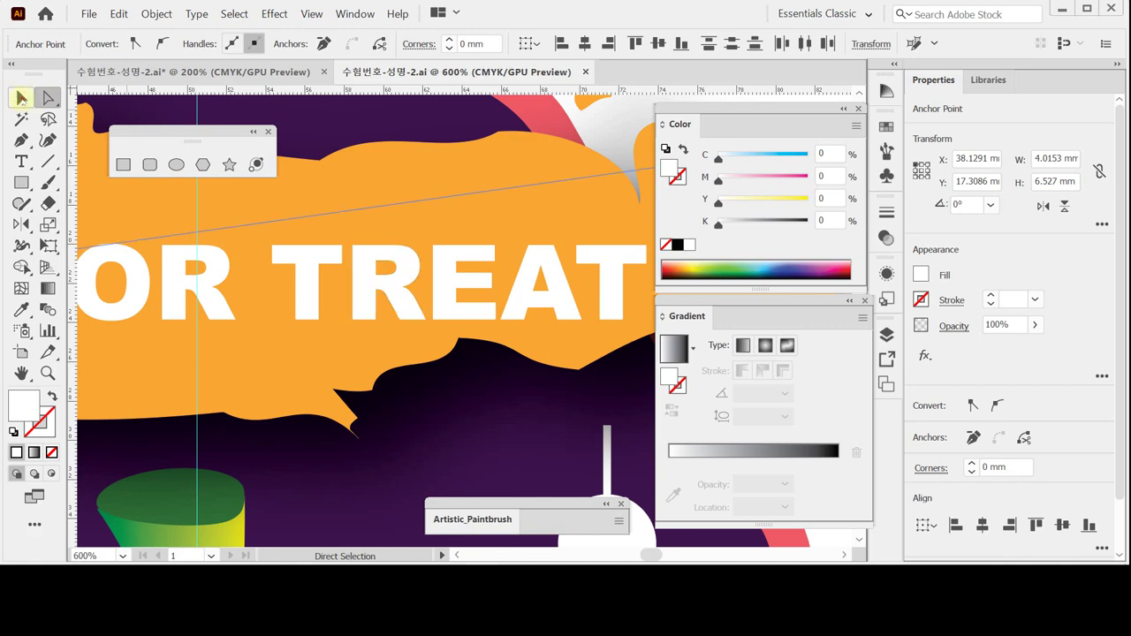
key(v)
click(614, 284)
double_click(612, 284)
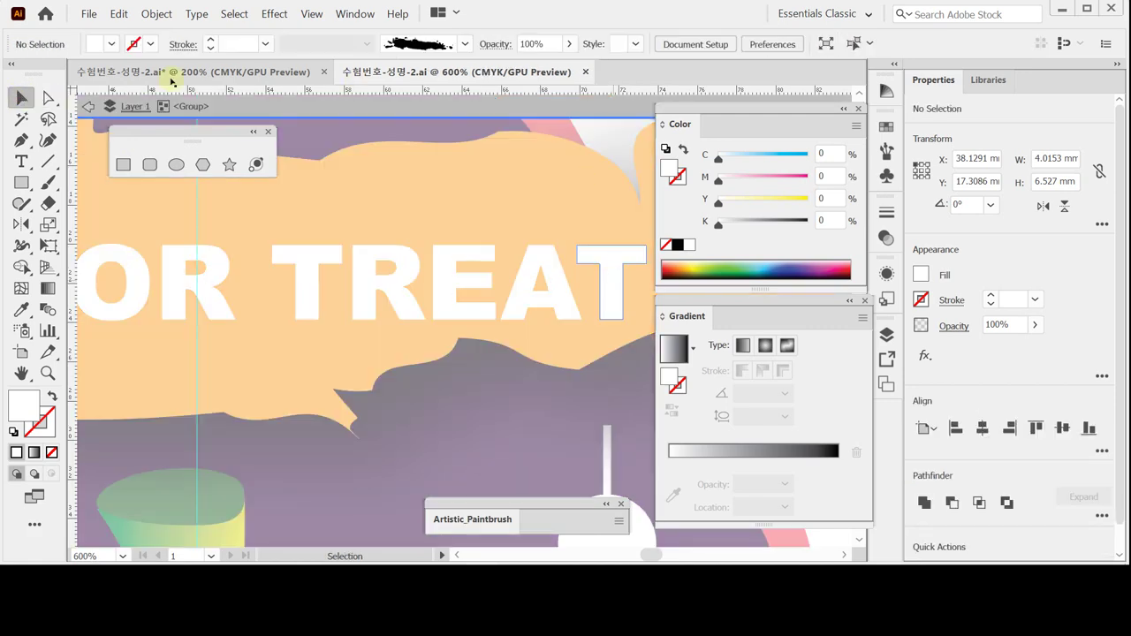
key(a)
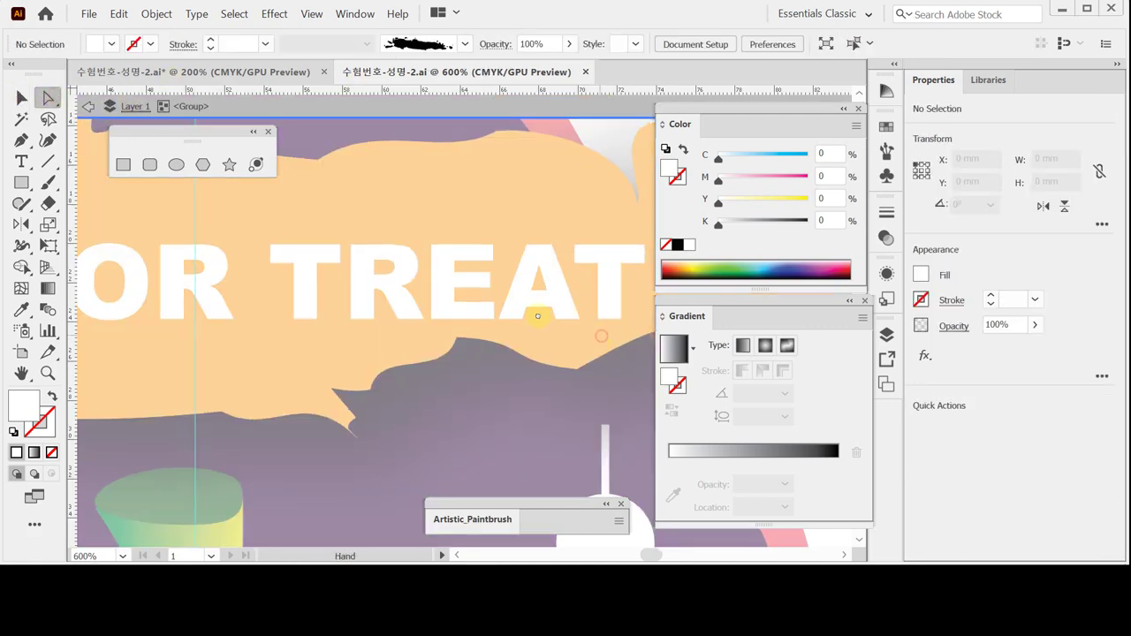
scroll(541, 307, right, 2)
scroll(541, 307, down, 1)
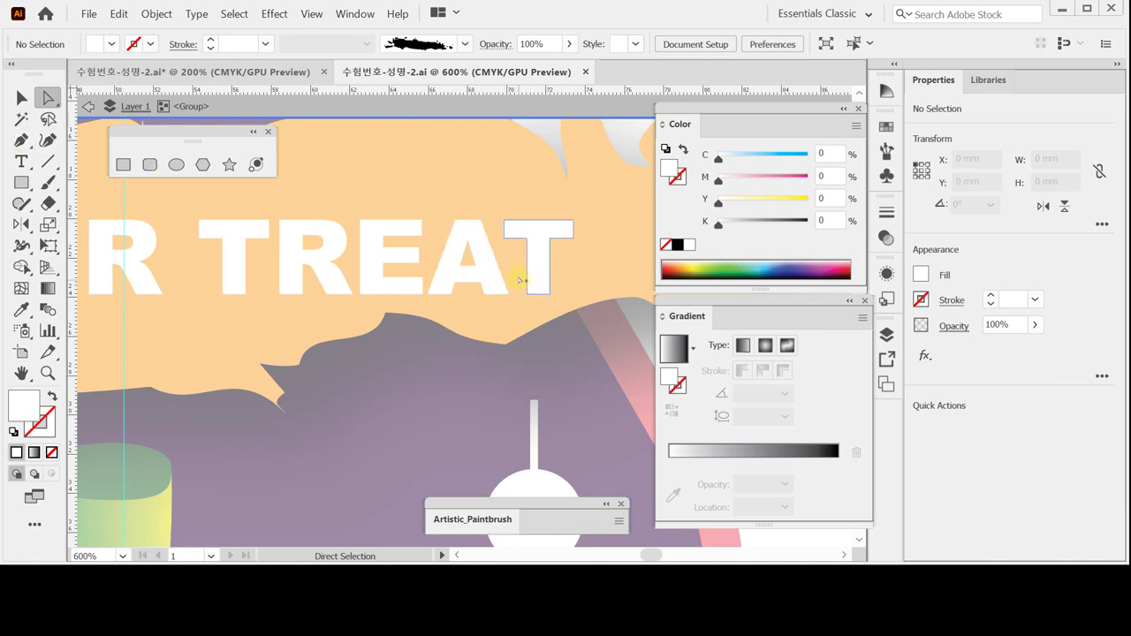
drag(518, 277, 564, 307)
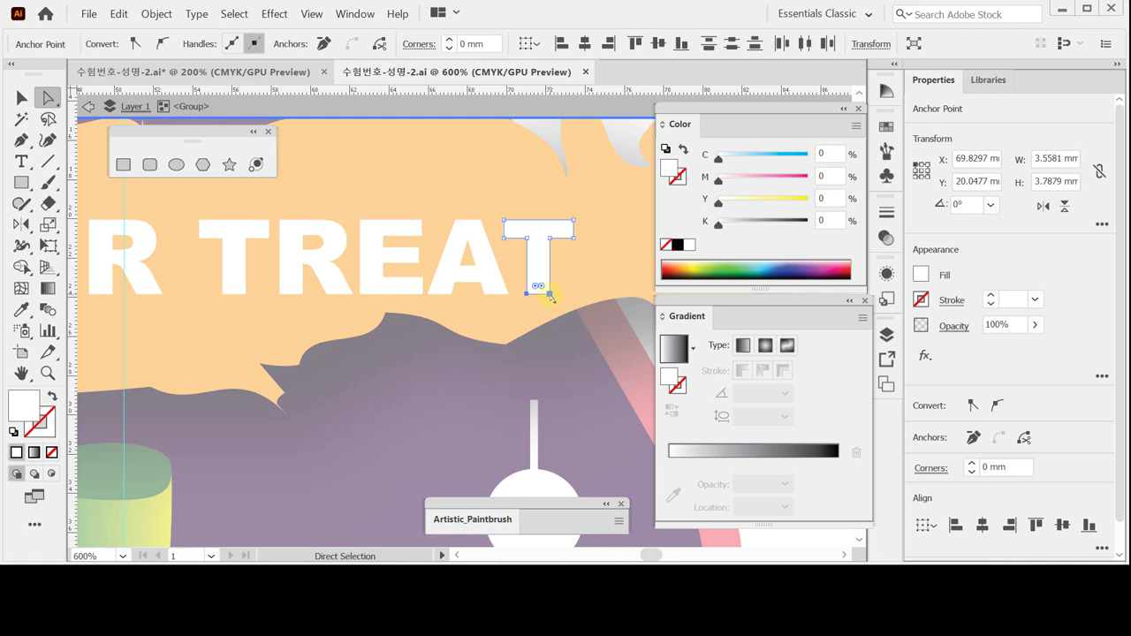
drag(550, 297, 545, 406)
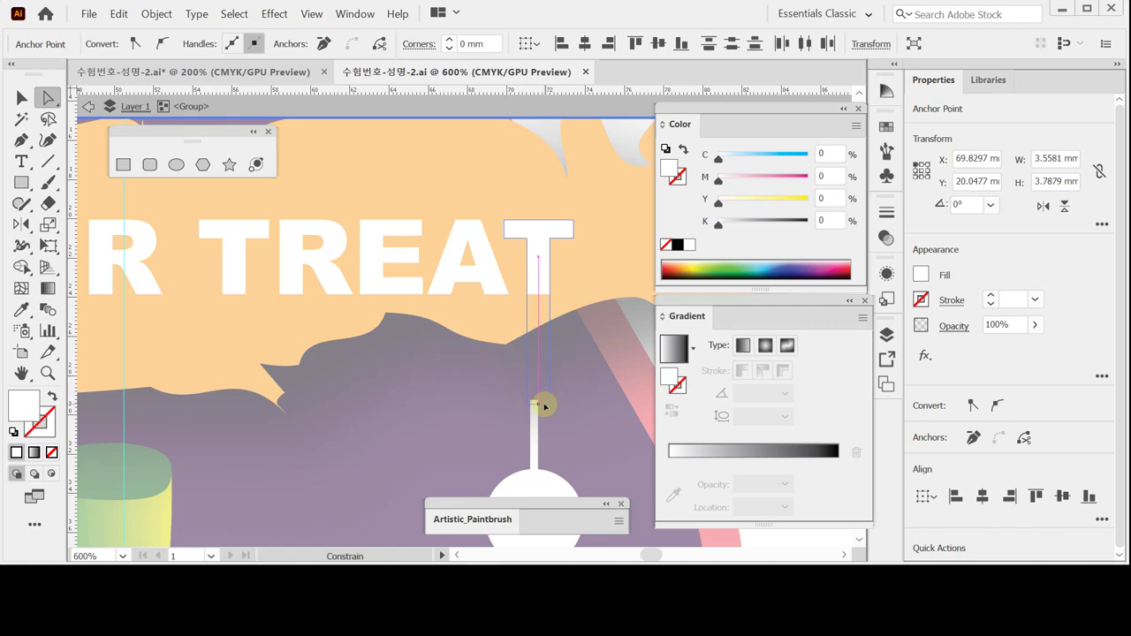
drag(544, 405, 545, 400)
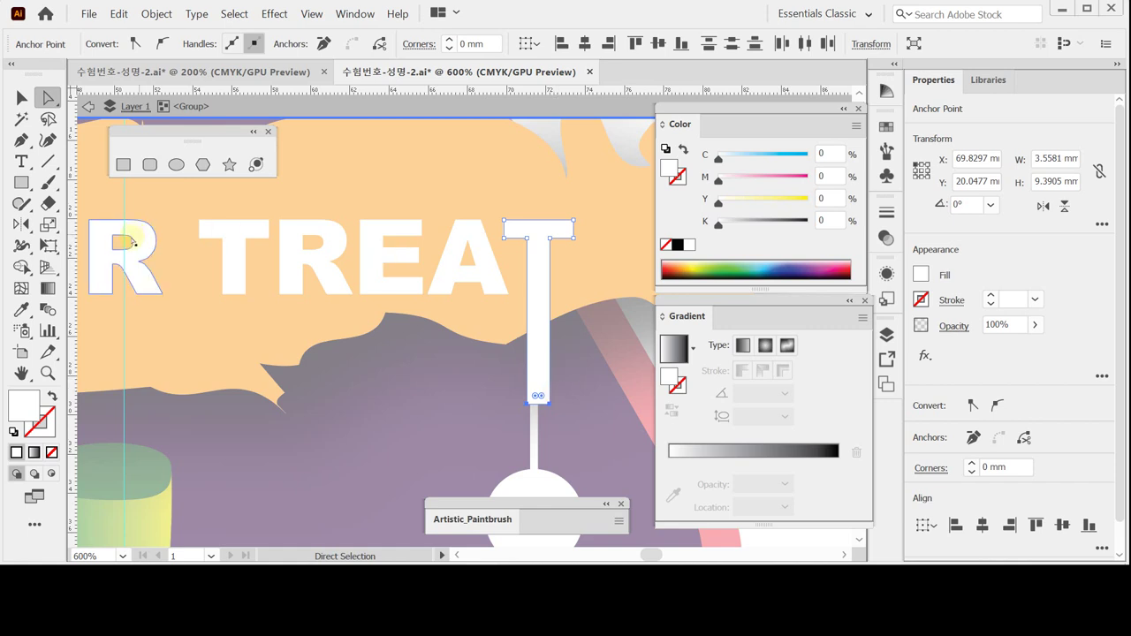
Step: Nudge the elongated final T of TREAT left to X 69.58 mm, closer to the A
drag(265, 307, 456, 315)
drag(316, 297, 383, 298)
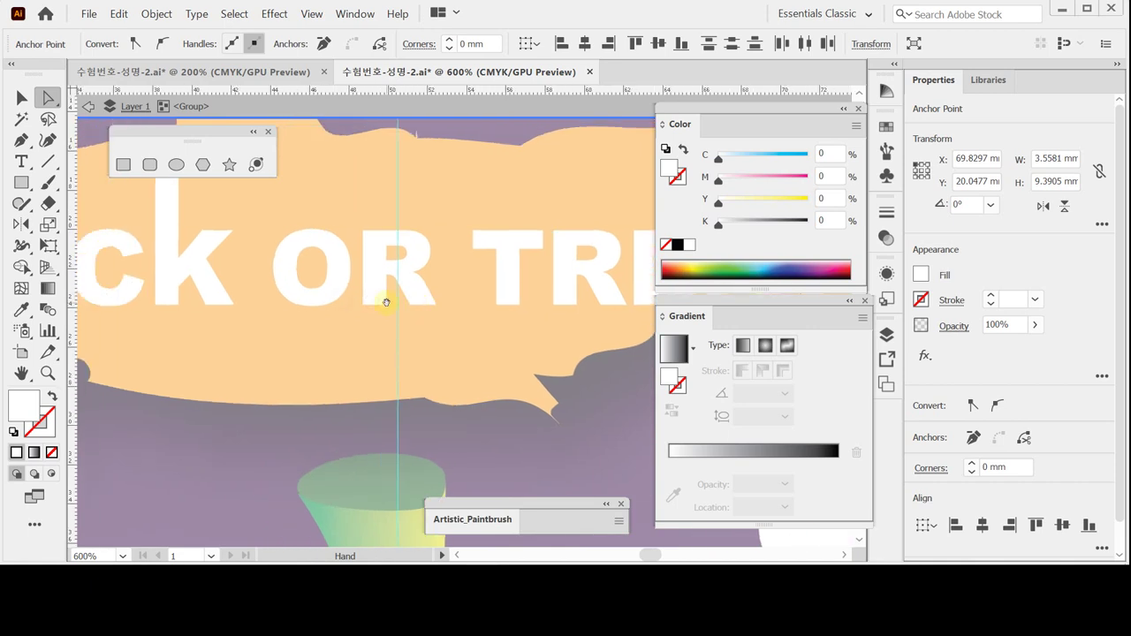
drag(313, 298, 110, 291)
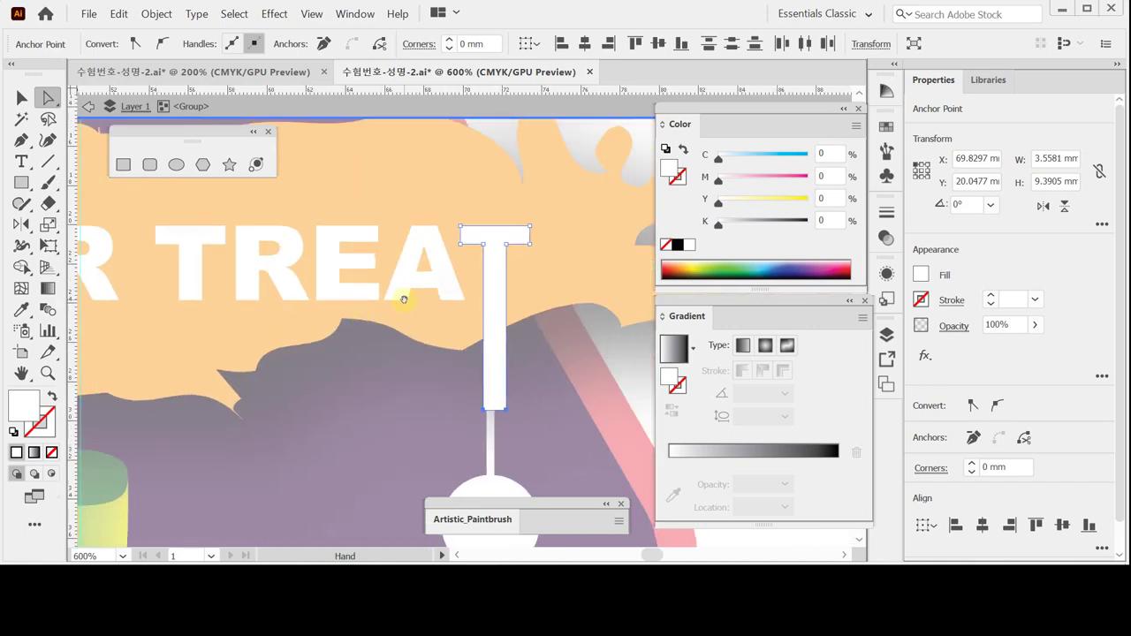
click(495, 288)
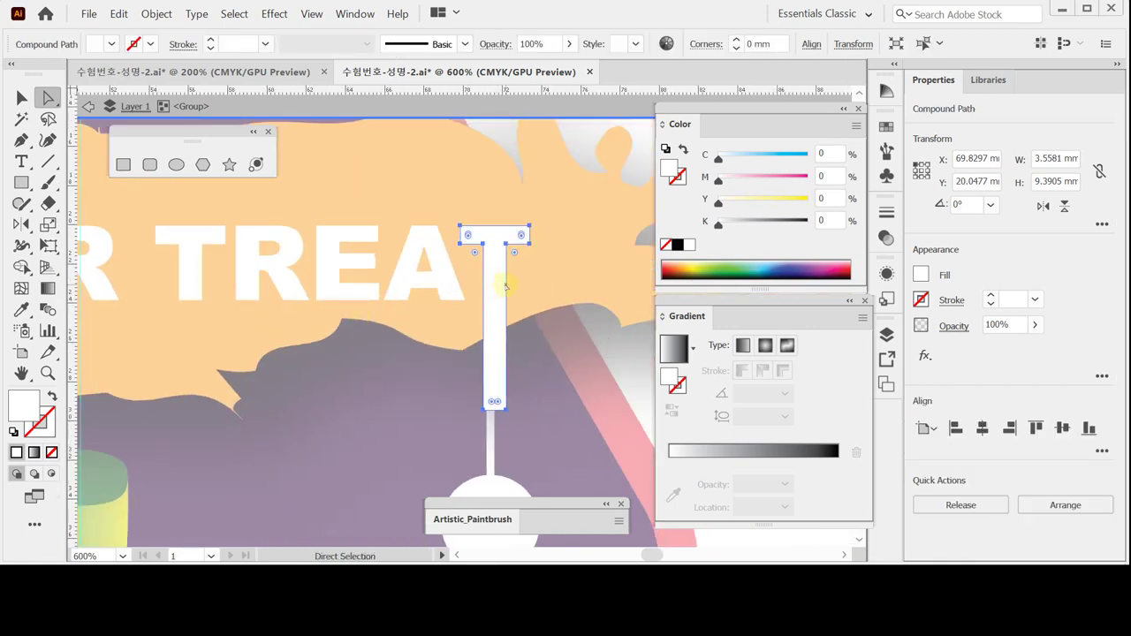
key(Left)
key(Left)
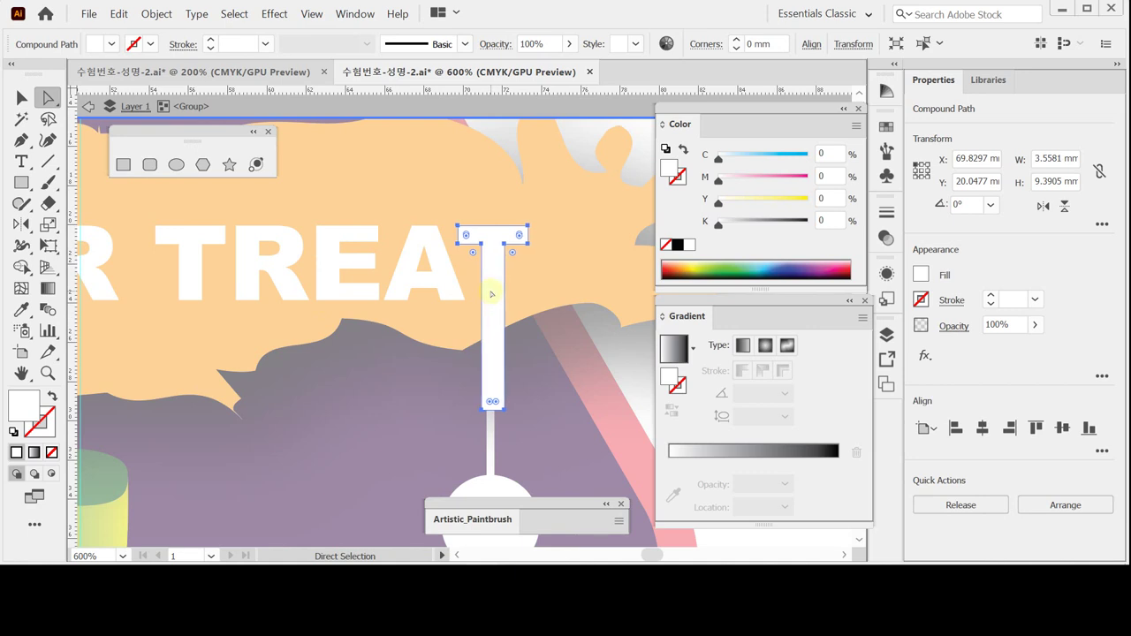
key(Left)
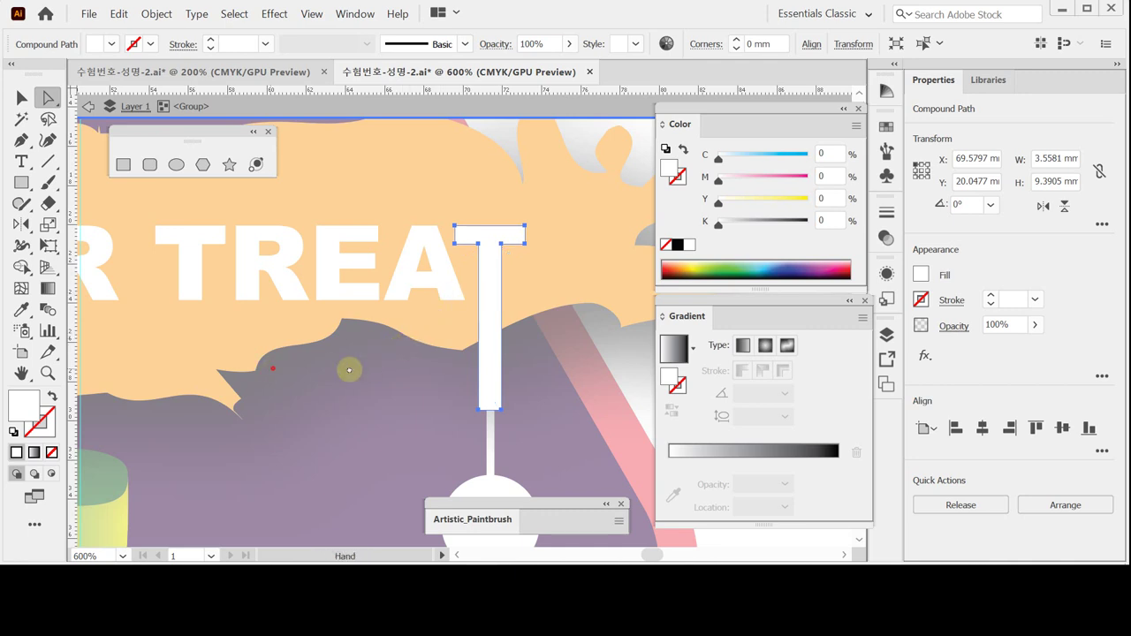
Step: Nudge the tall T of TRICK right to X 24.545 mm, tucking it close to the R
drag(348, 369, 493, 361)
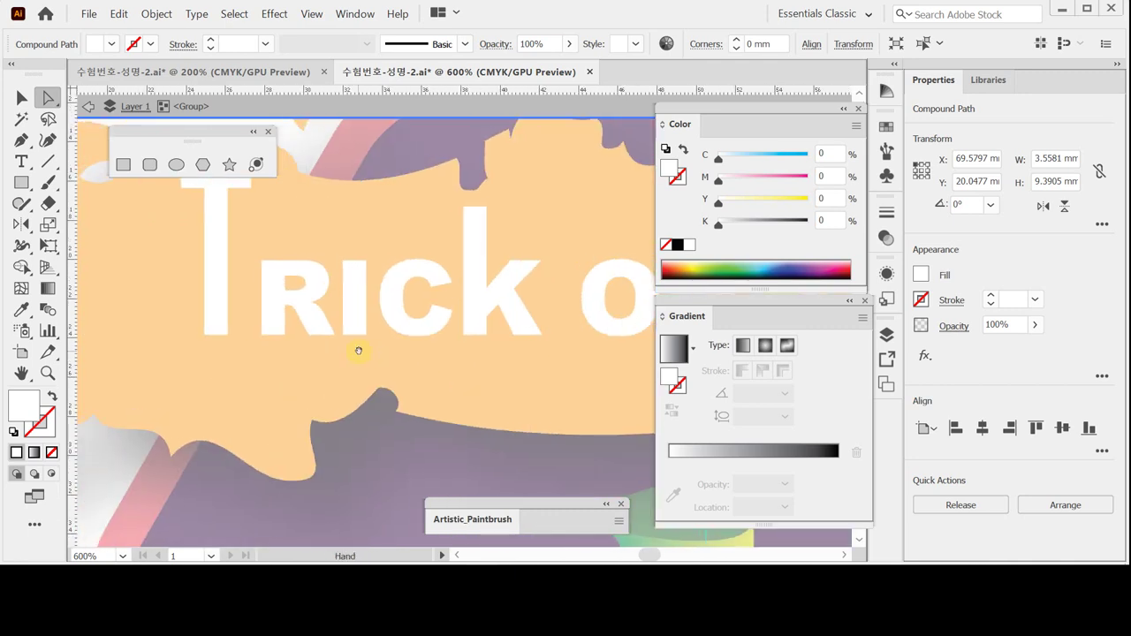
drag(359, 348, 429, 351)
click(289, 274)
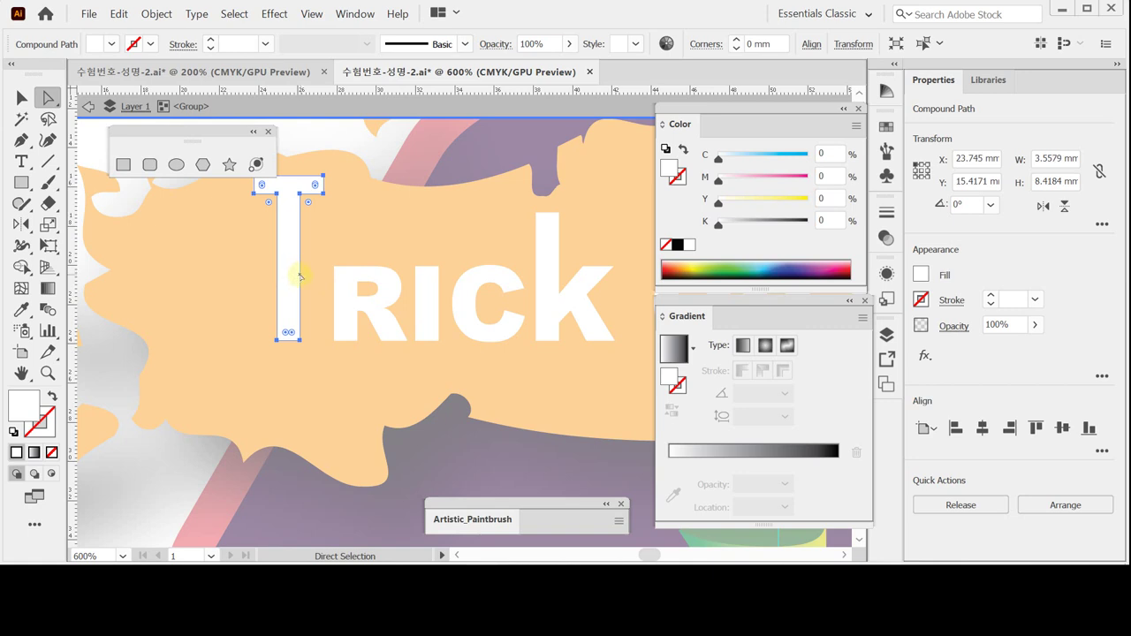
key(Right)
key(Right)
key(Right)
key(Right)
key(Right)
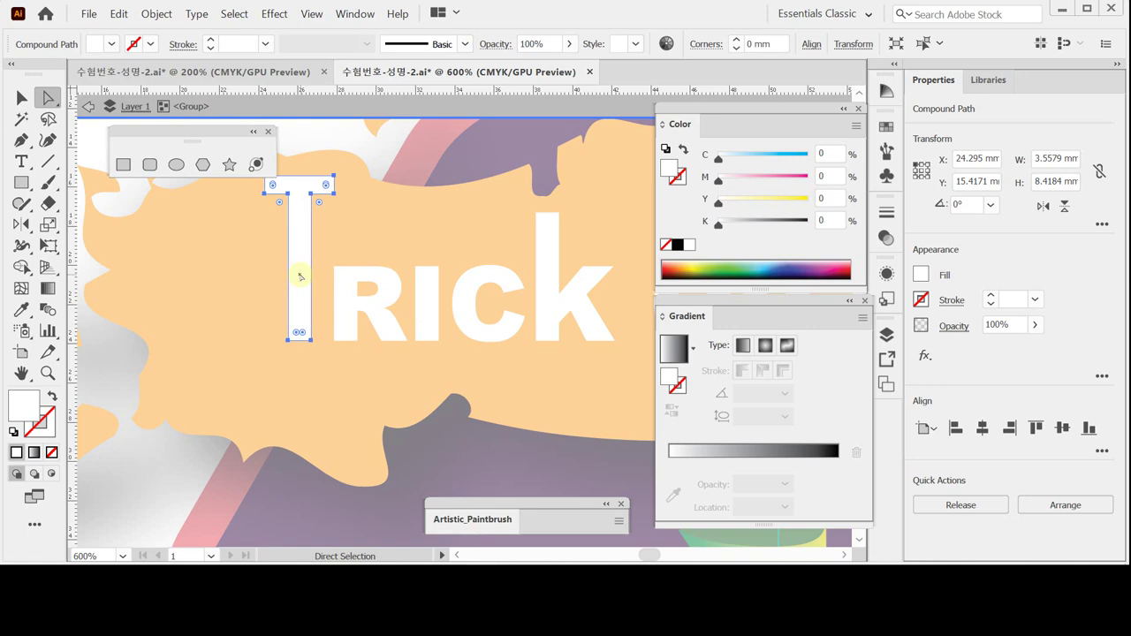
key(Right)
key(Right)
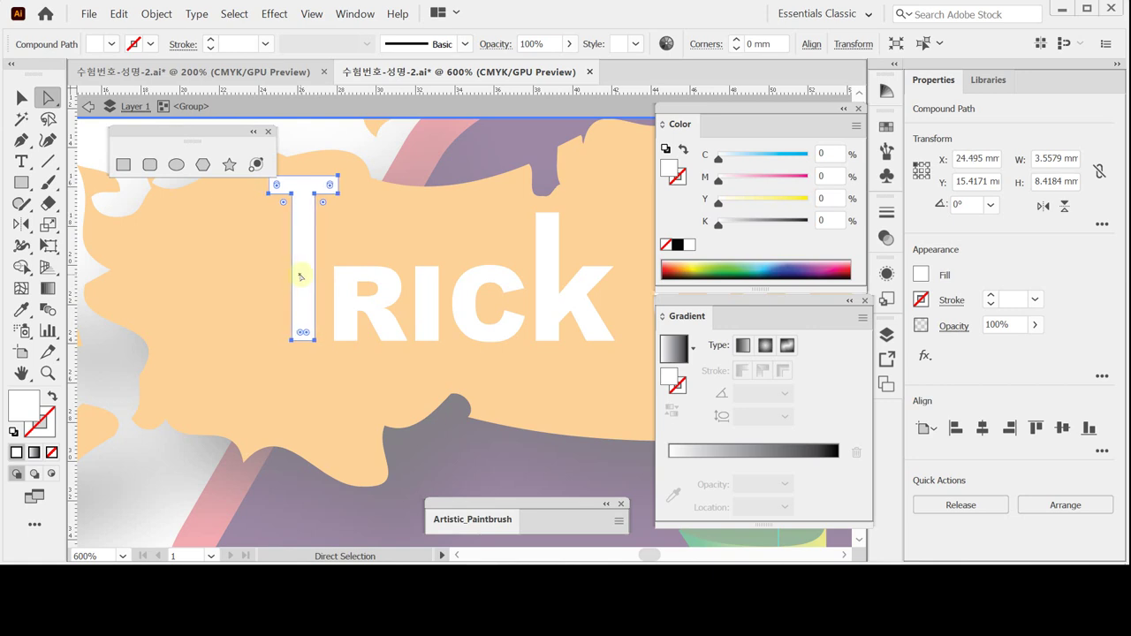
key(Right)
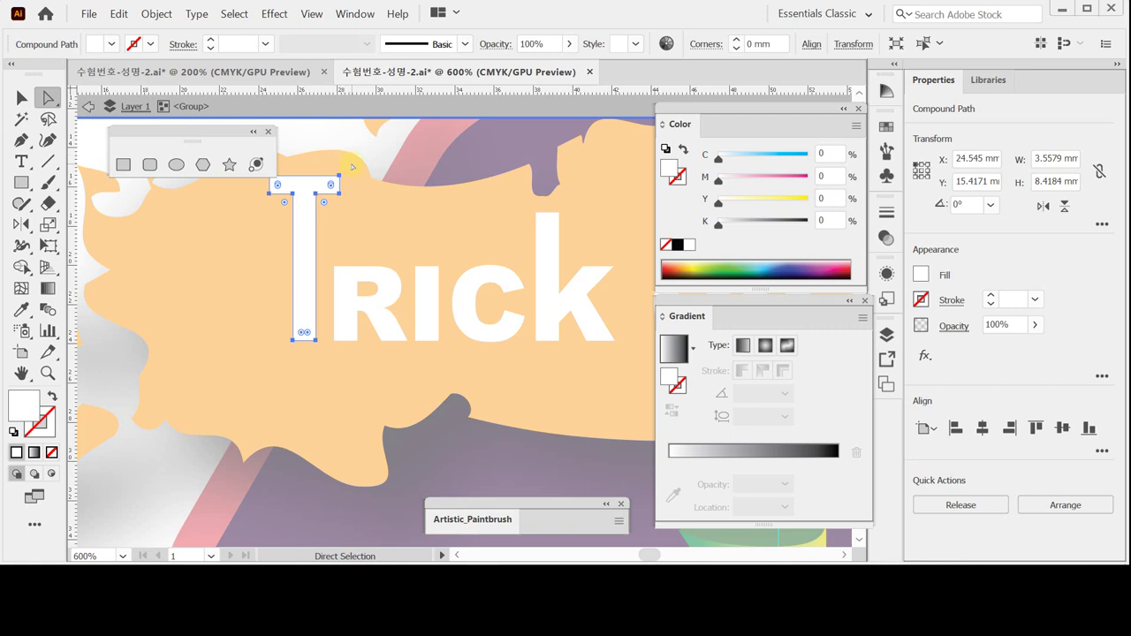
Step: Exit isolation mode, save the document and deselect the lettering with the whole artwork in view
key(Escape)
key(v)
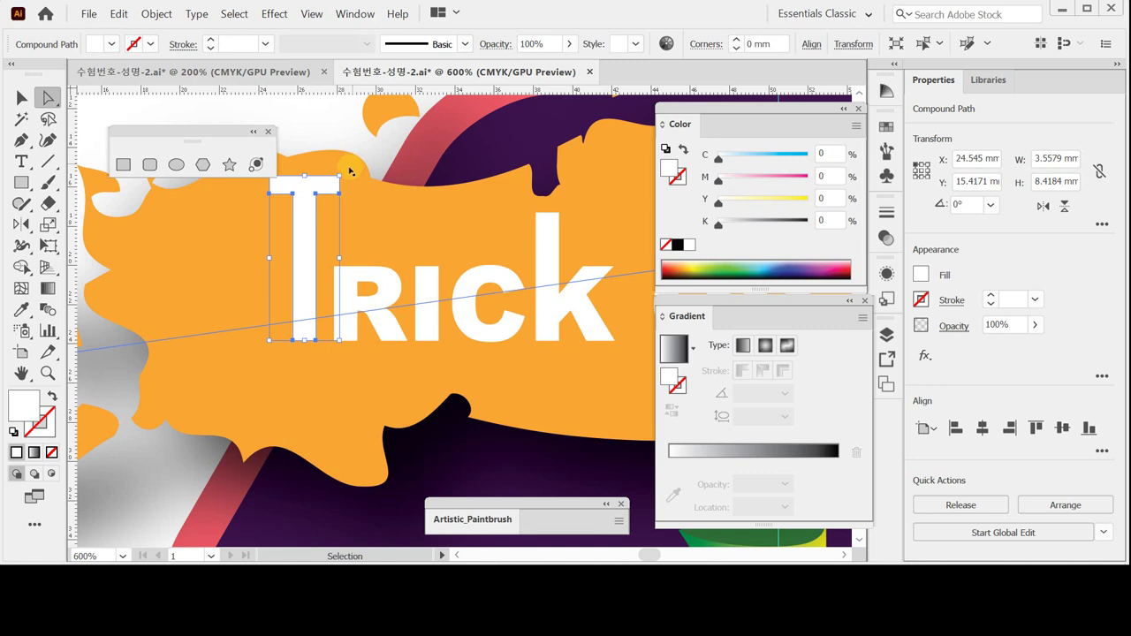
key(ctrl+s)
double_click(21, 373)
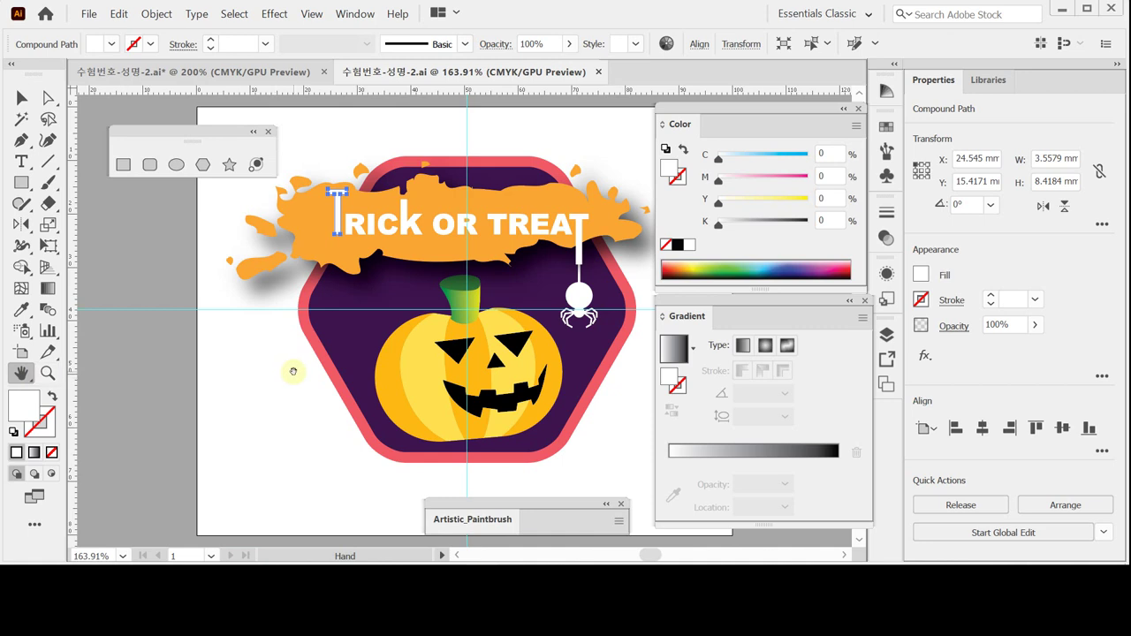
click(293, 371)
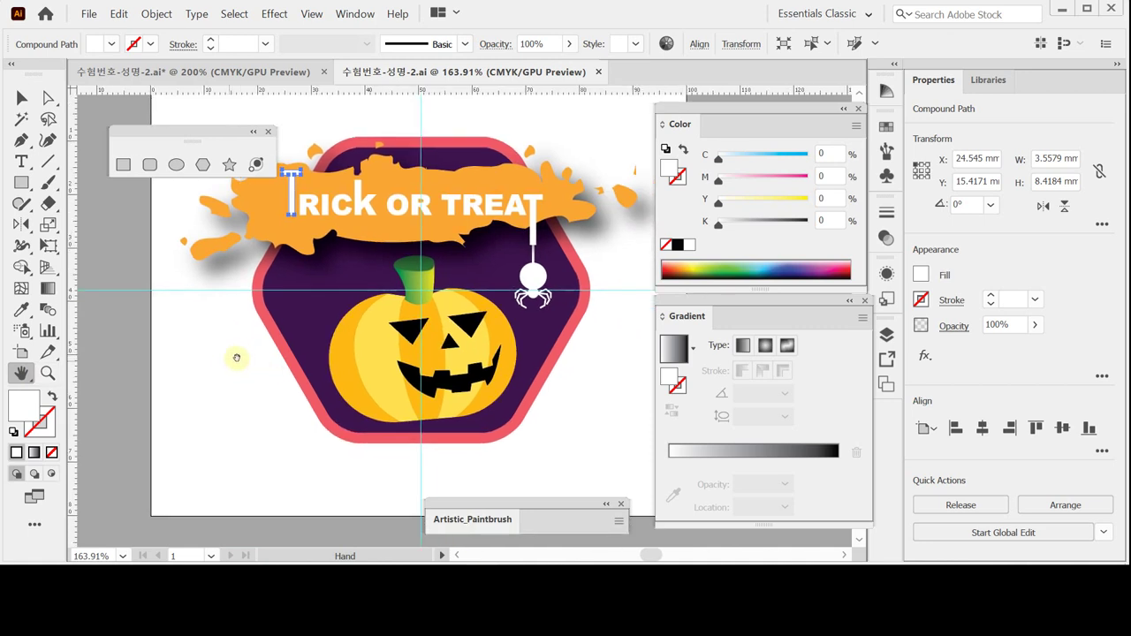
click(19, 96)
click(215, 361)
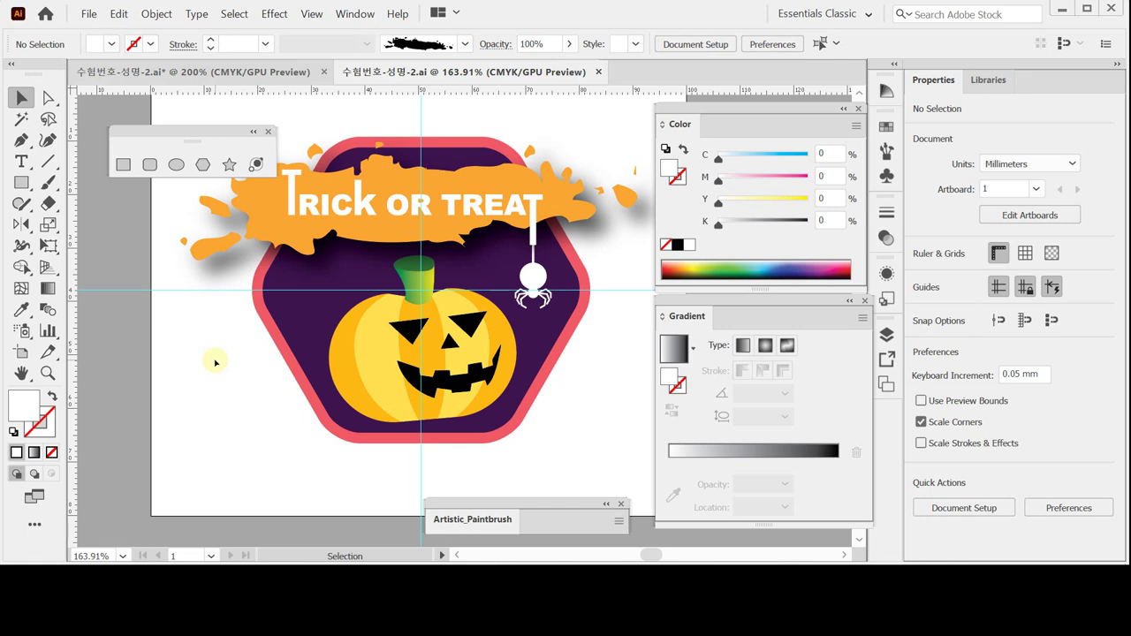
Step: Load the Decorative_Banners and Seals brush library in place of the Artistic_Paintbrush library
drag(474, 503, 484, 346)
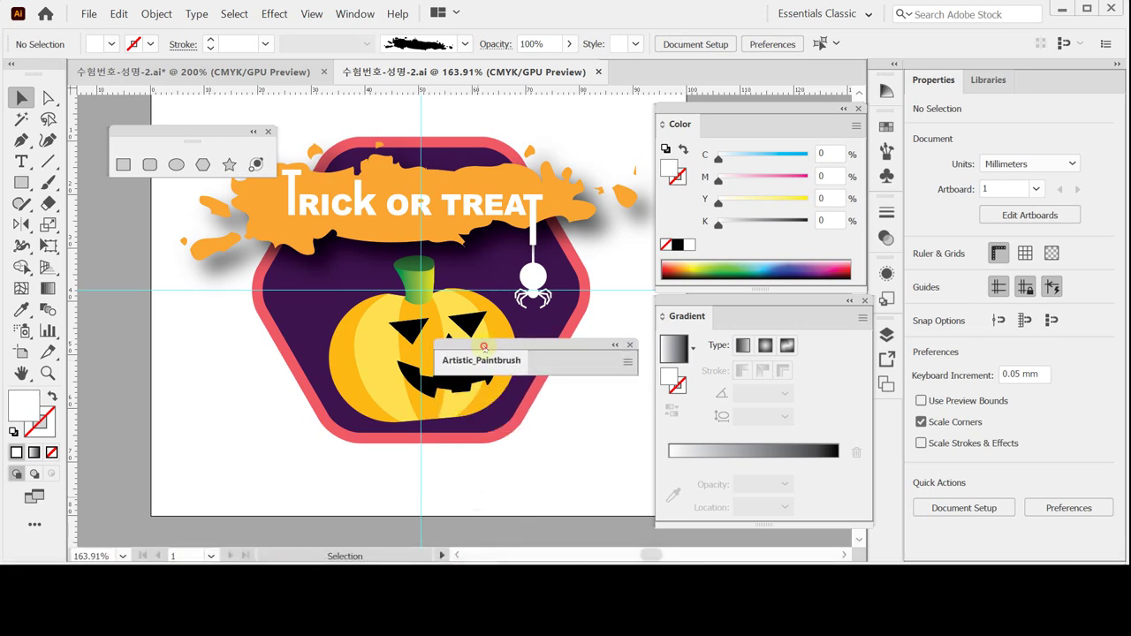
click(482, 360)
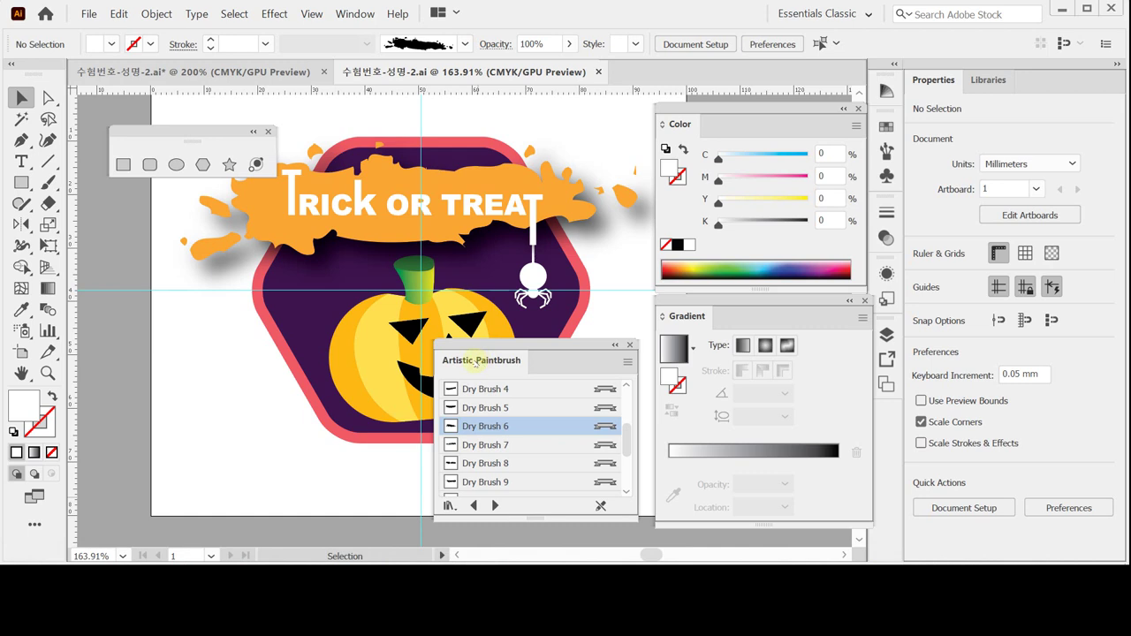
click(448, 506)
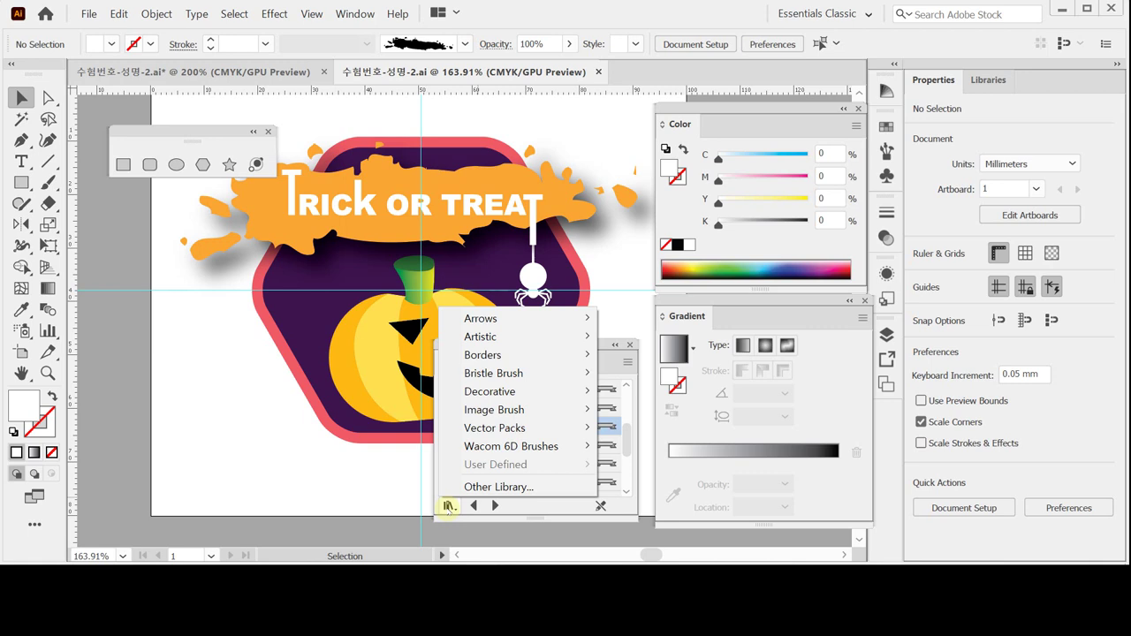
mouse_move(543, 400)
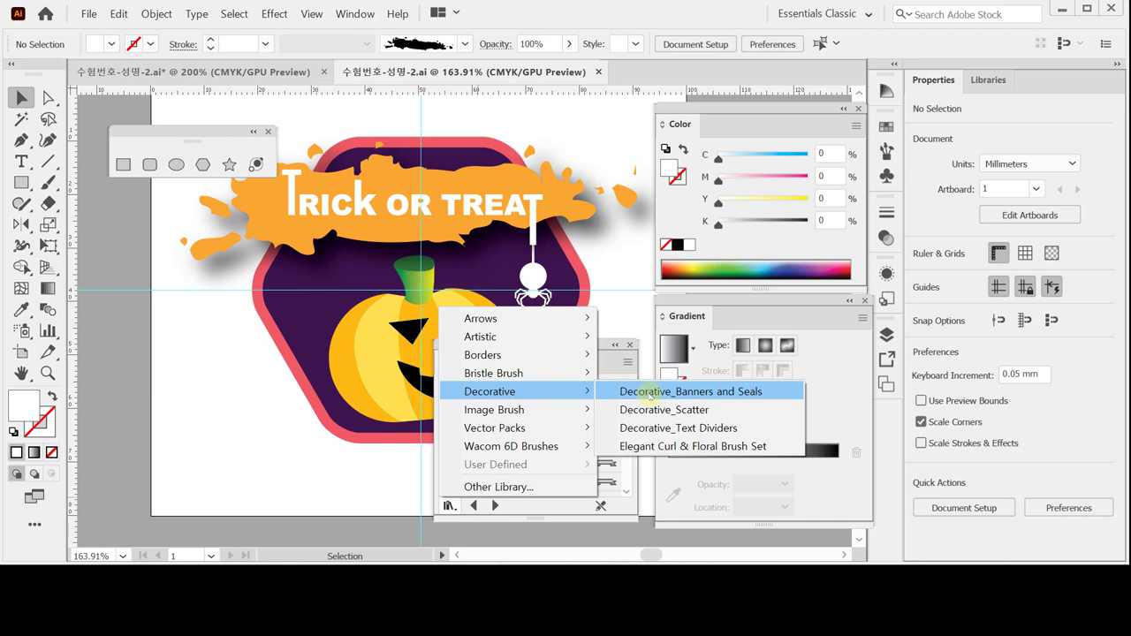
click(649, 394)
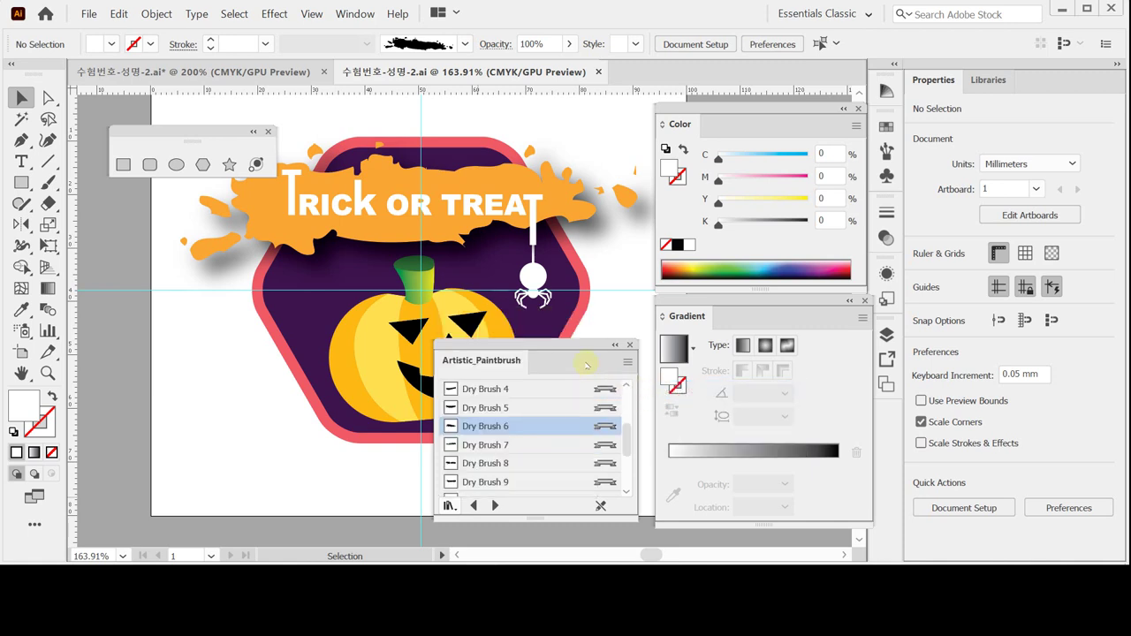
Step: Add the Banner 6 brush to the document's brushes, close the brush library and save the document
scroll(560, 457, down, 1)
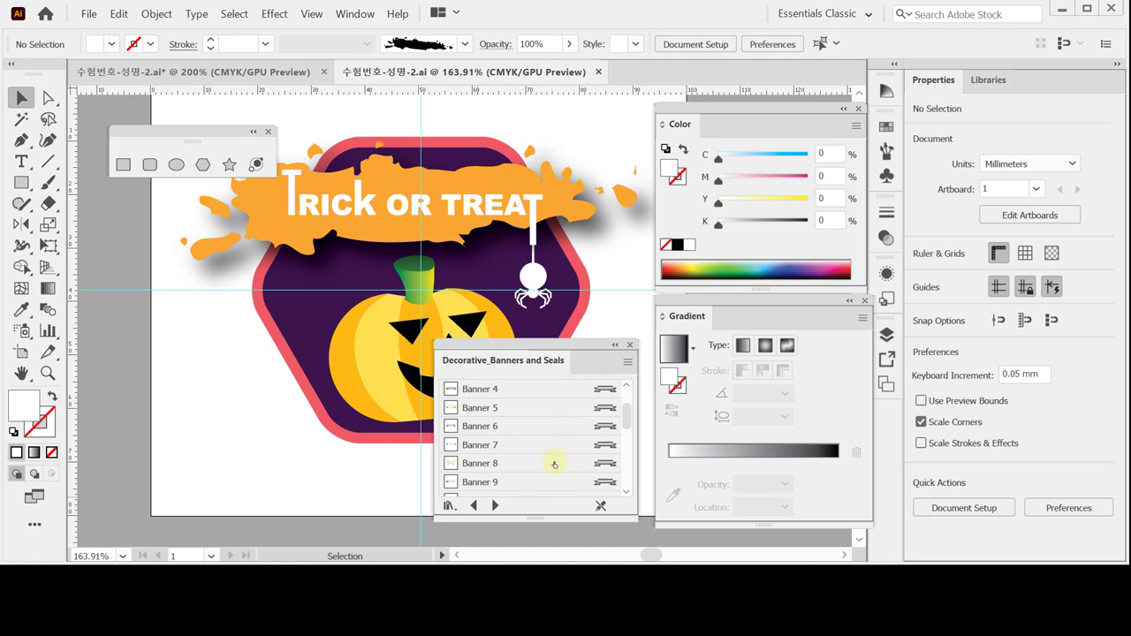
click(484, 428)
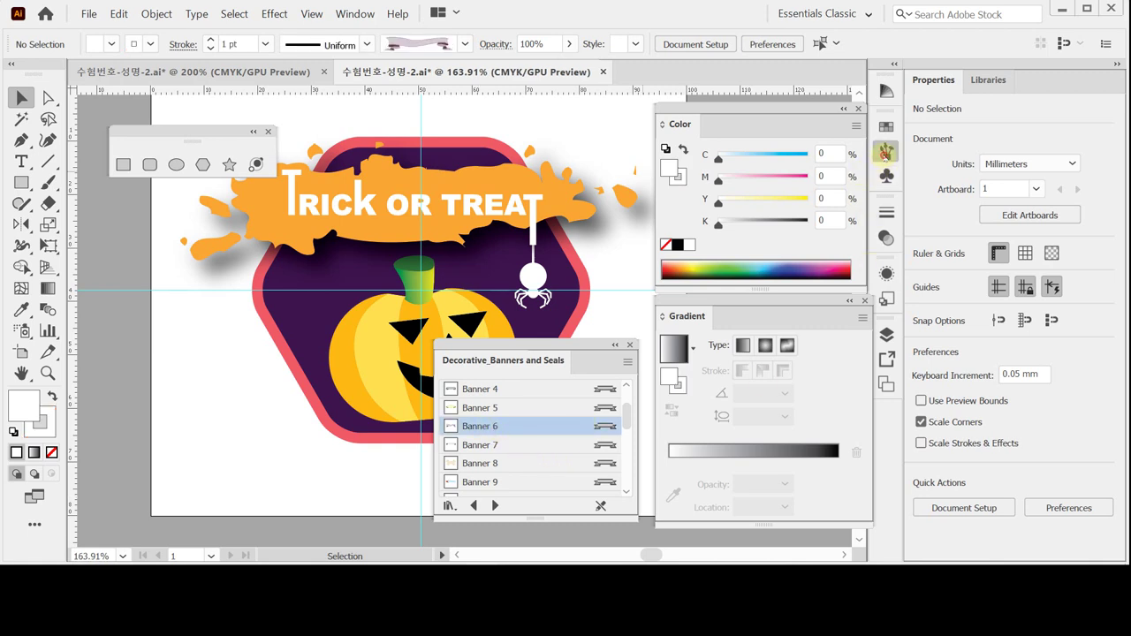
click(886, 152)
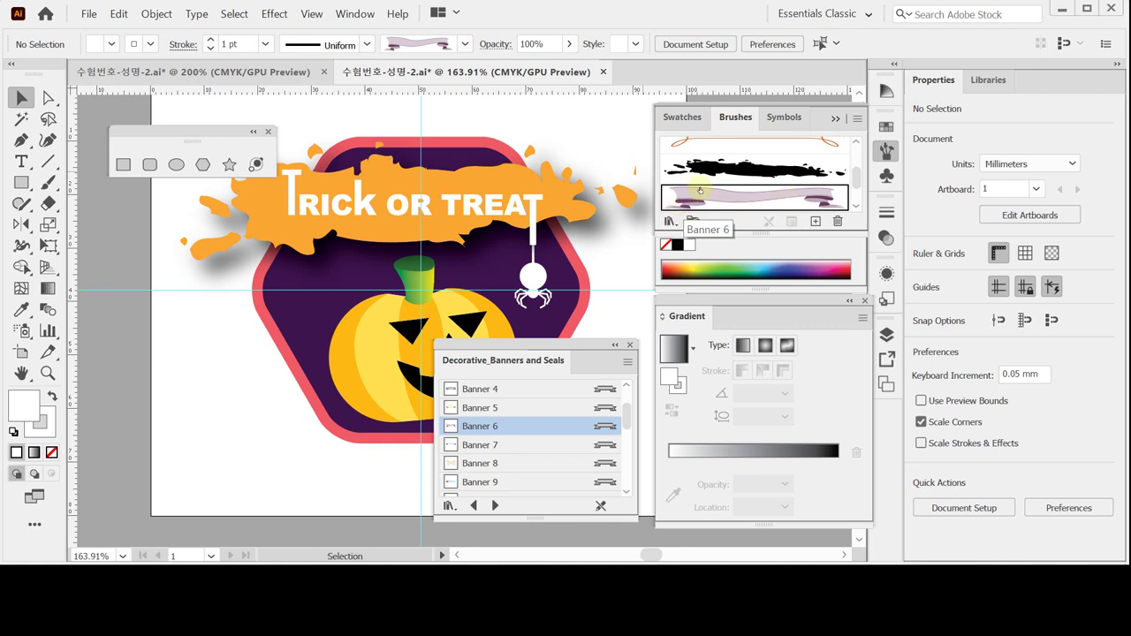
click(887, 151)
click(630, 345)
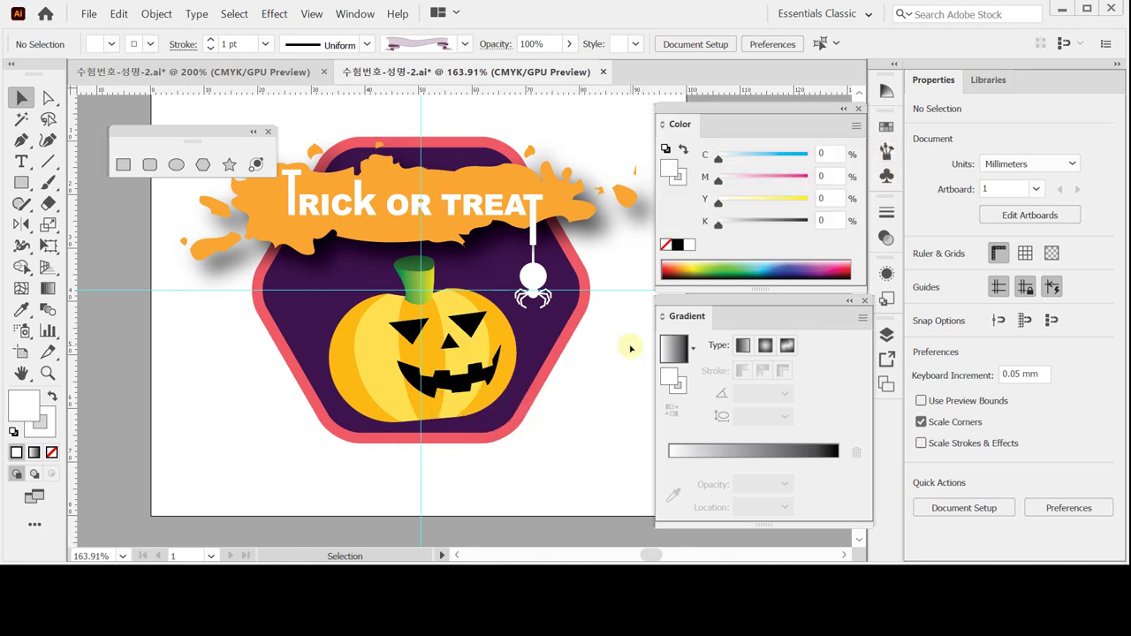
key(ctrl)
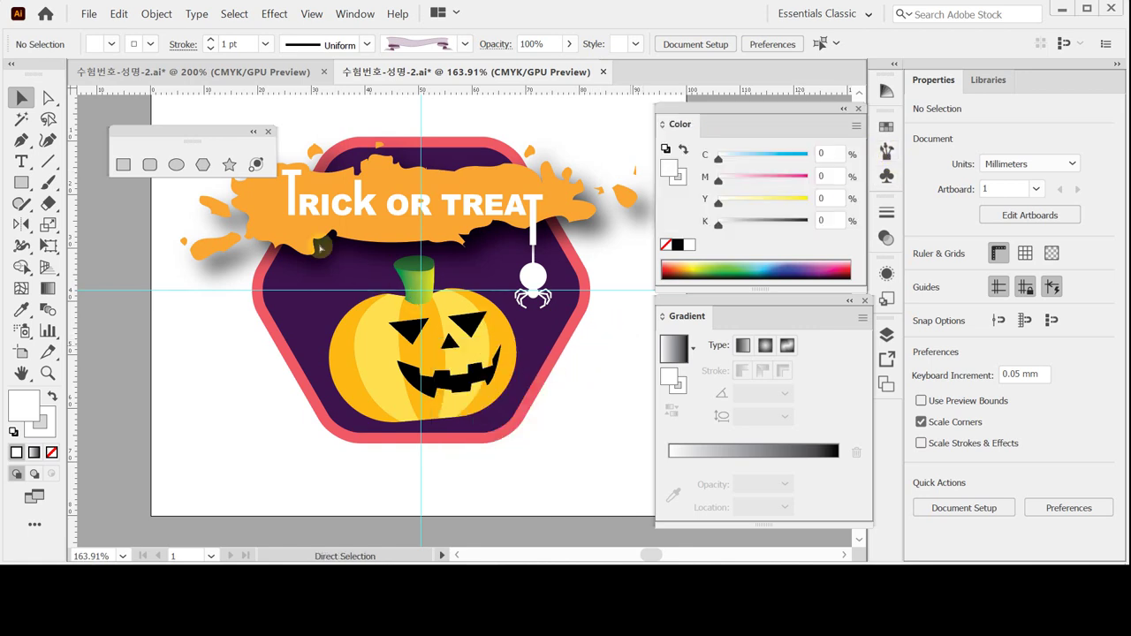
key(ctrl+s)
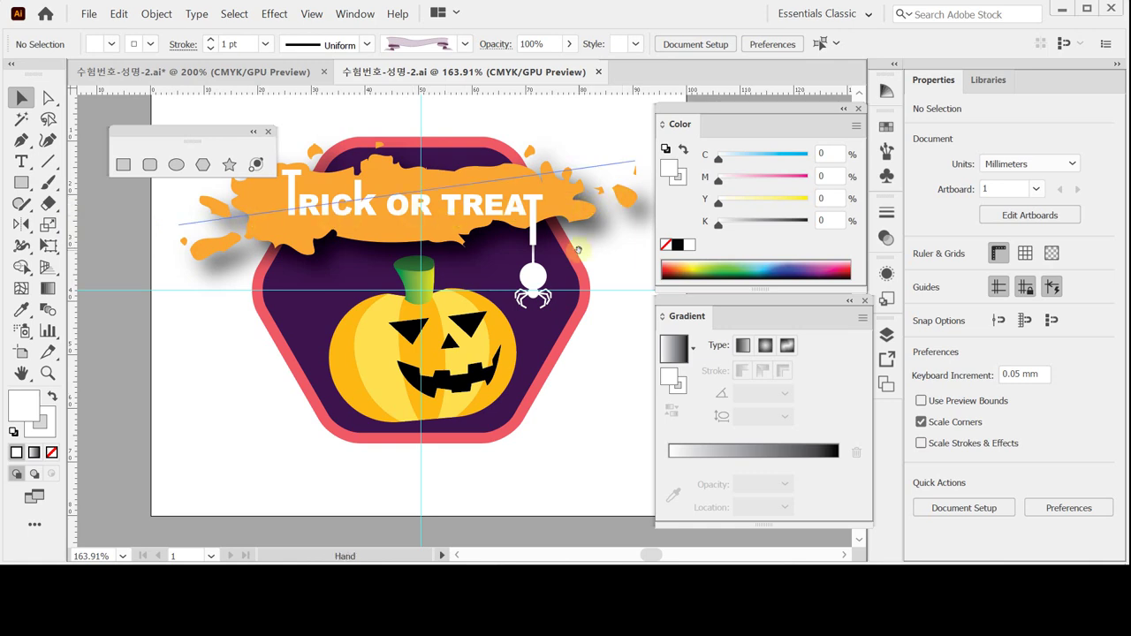
scroll(582, 247, down, 1)
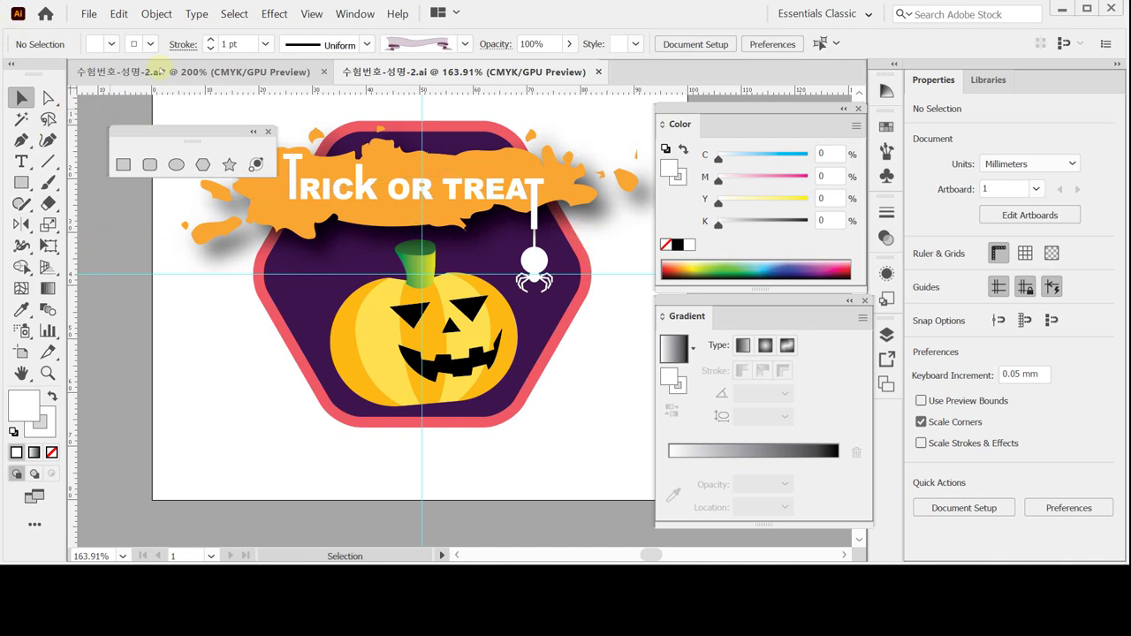
Step: Try a right-to-left horizontal line about 81 mm long across the hexagon's lower edge with the Banner 6 brush, and delete it
click(48, 160)
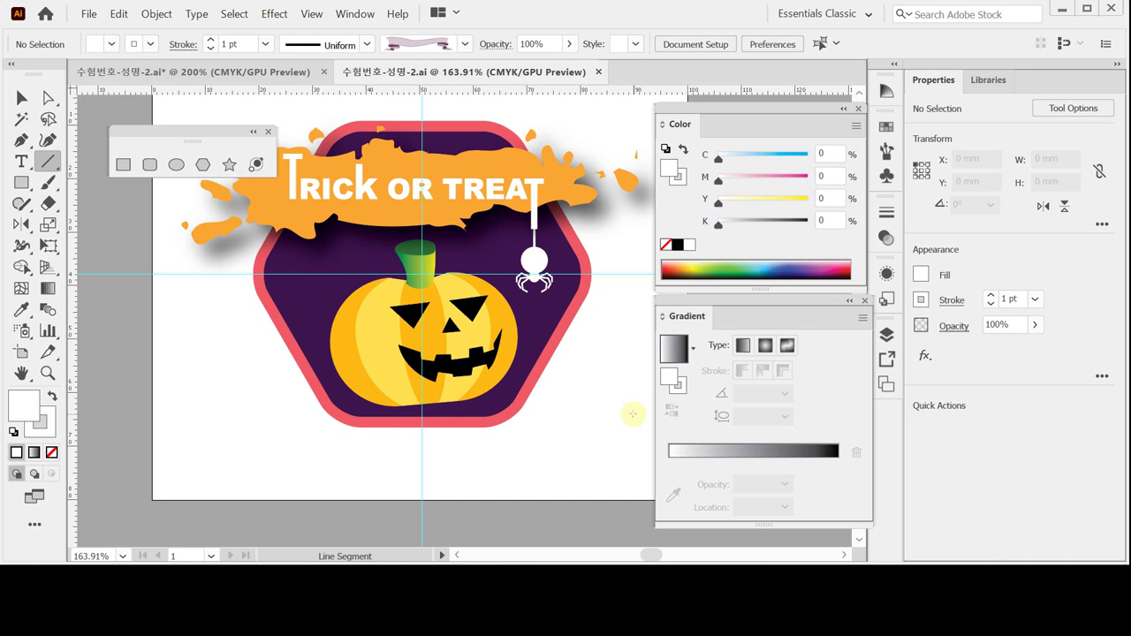
mouse_move(633, 414)
mouse_down()
mouse_move(530, 311)
mouse_move(196, 384)
mouse_up()
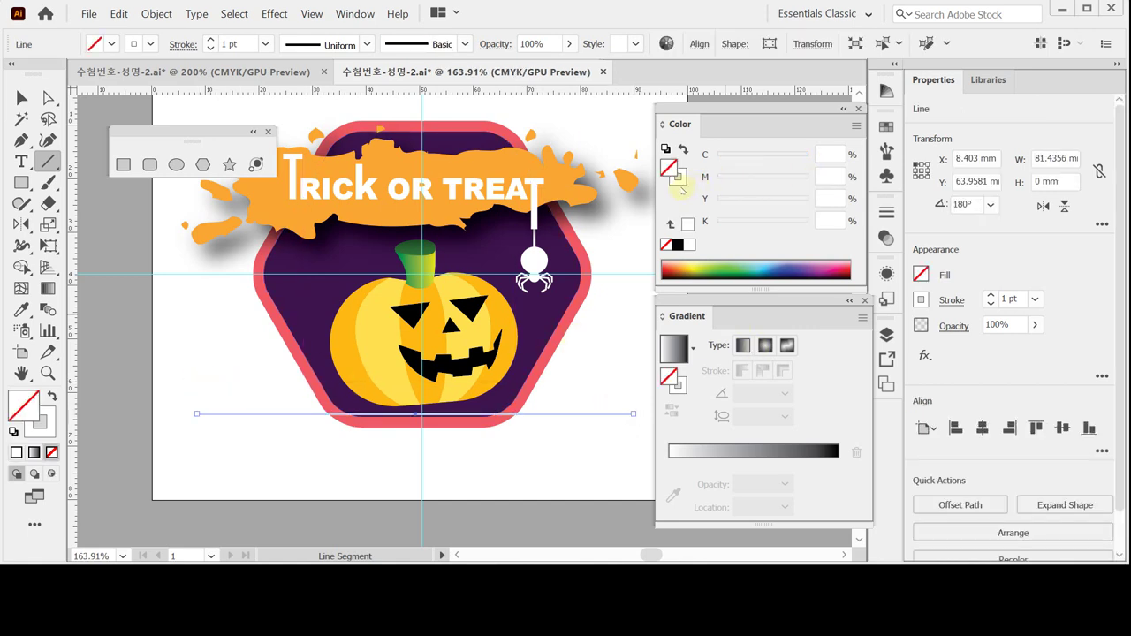
click(676, 179)
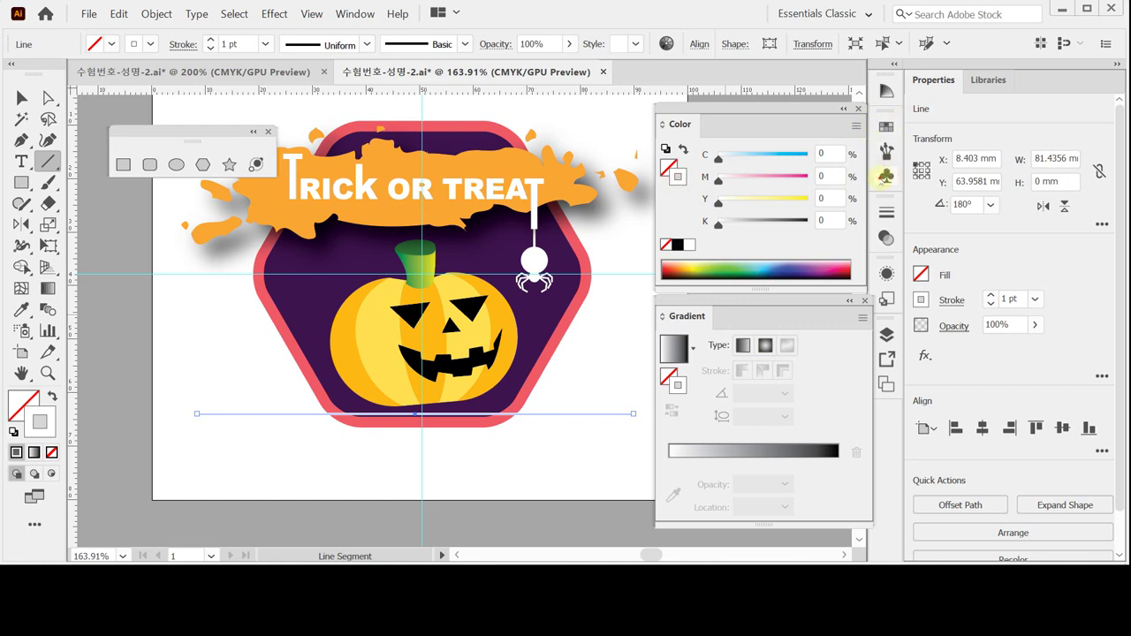
click(886, 174)
click(886, 152)
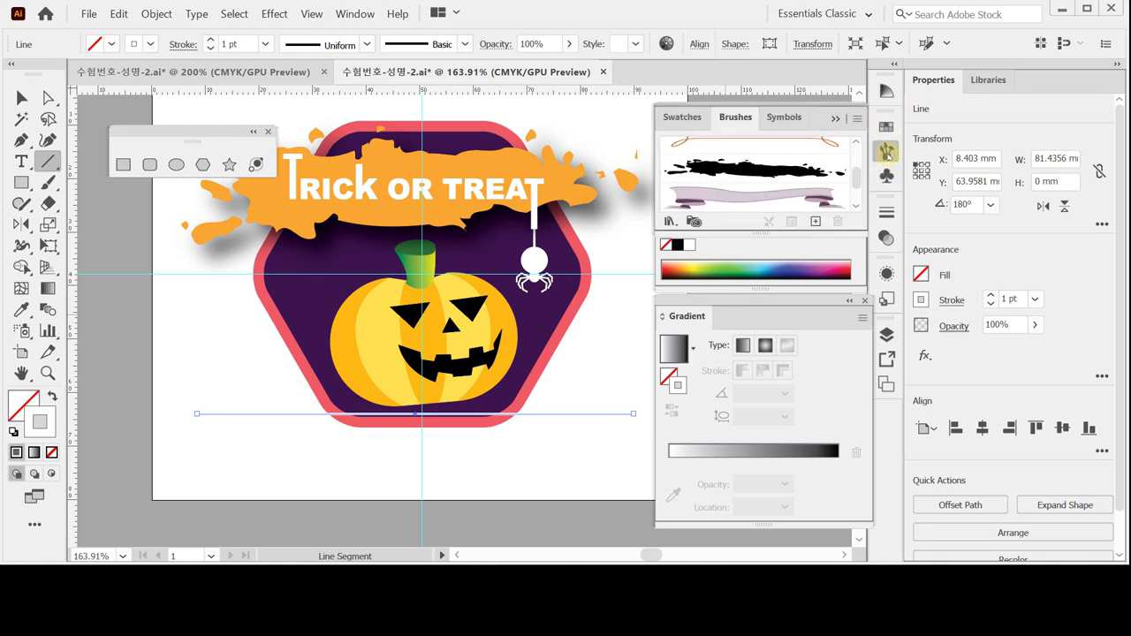
click(886, 152)
click(886, 152)
click(779, 197)
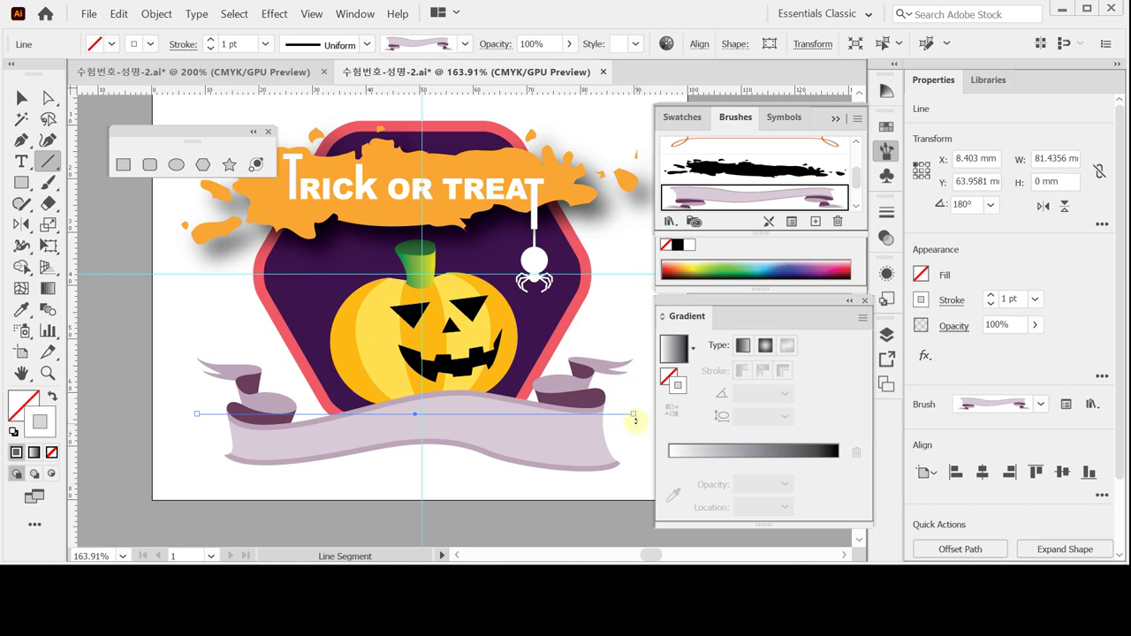
key(Delete)
Step: Try a left-to-right horizontal line about 77 mm long below the pumpkin with the Banner 6 brush, and delete it
mouse_move(209, 416)
mouse_down()
mouse_move(585, 394)
mouse_move(624, 416)
mouse_up()
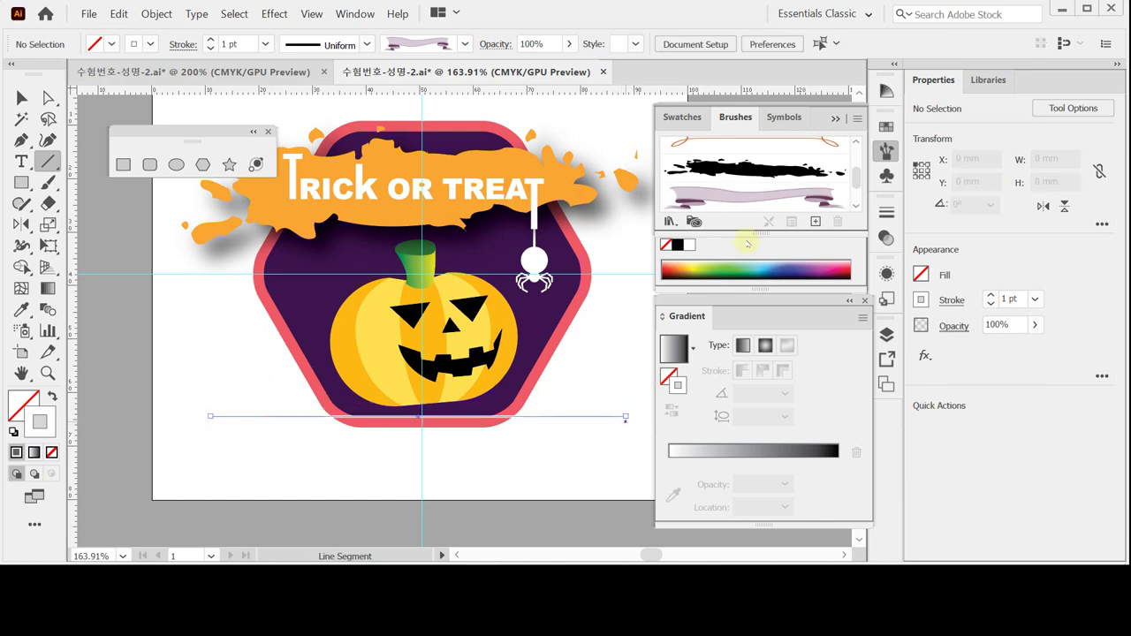
click(744, 196)
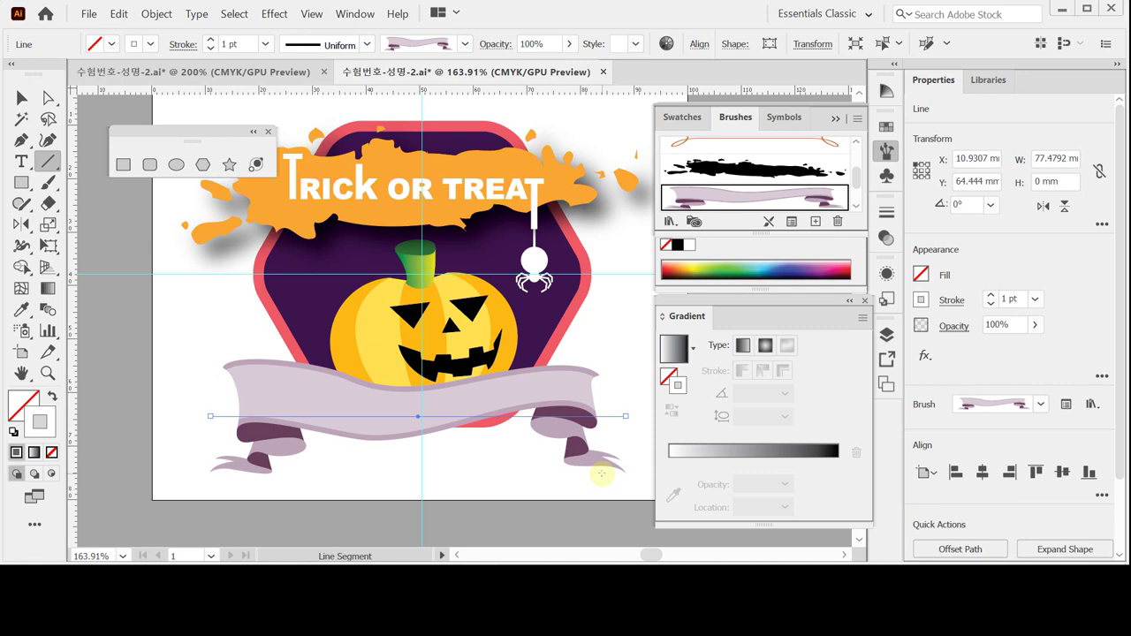
key(Delete)
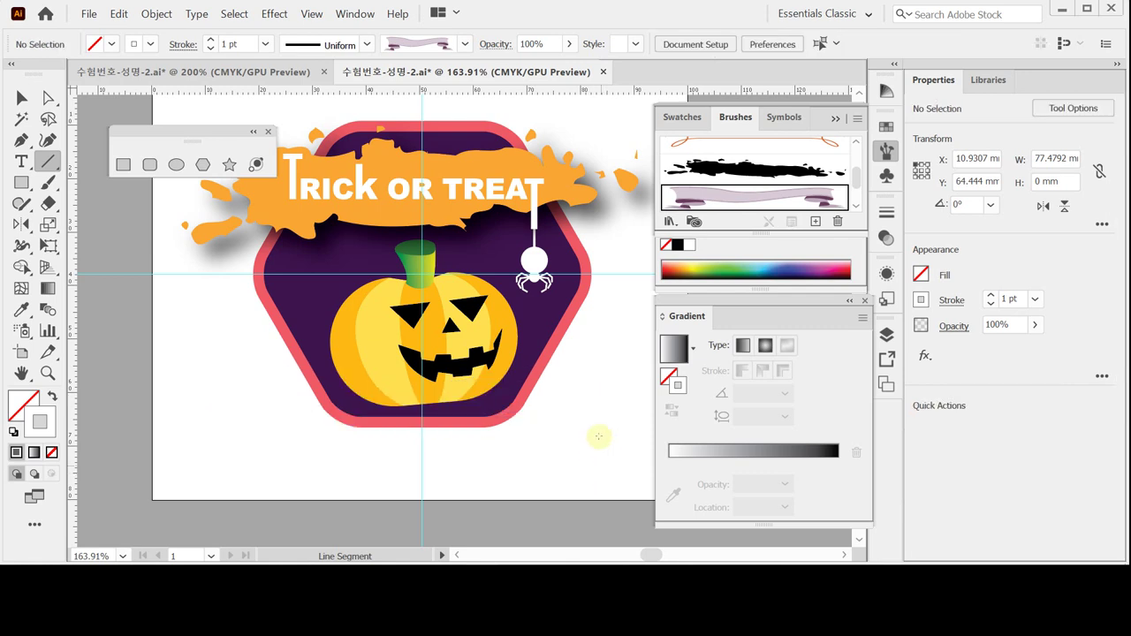
Step: Draw a right-to-left horizontal line about 76 mm long below the pumpkin, apply the Banner 6 brush and set its stroke weight to 1.2 pt
drag(641, 413, 195, 408)
click(758, 196)
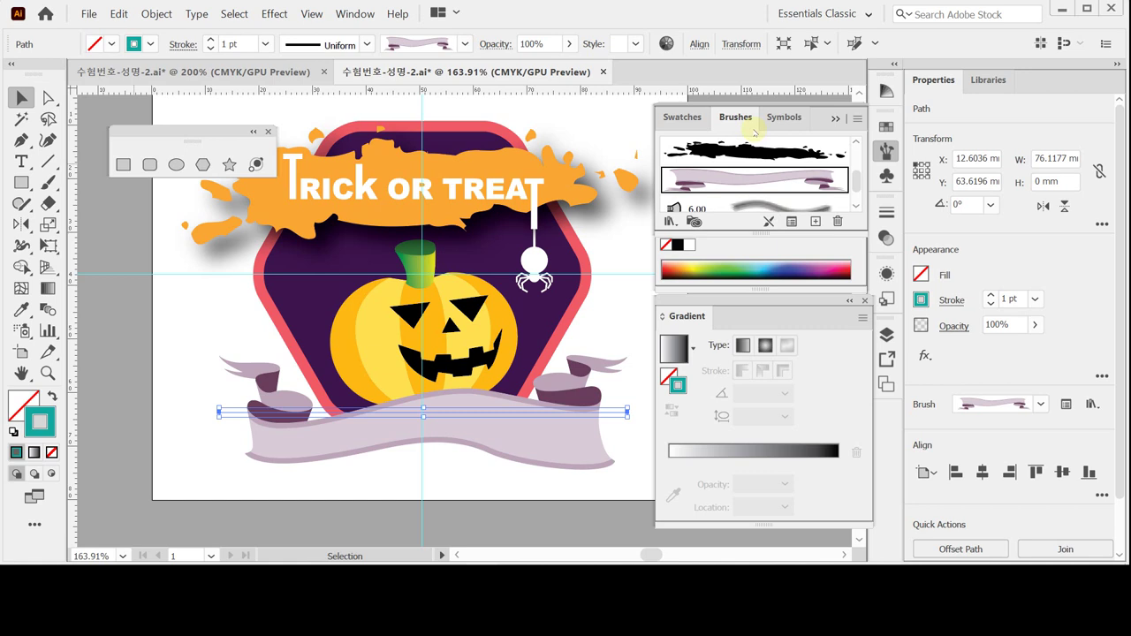
click(950, 300)
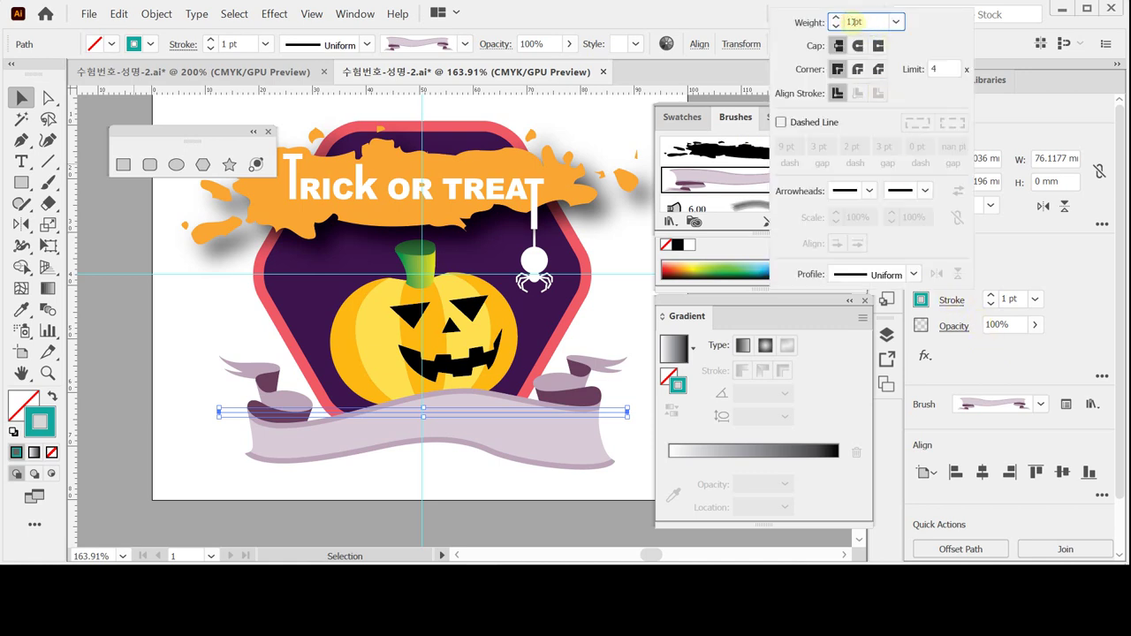
click(851, 22)
text(.2)
key(Return)
click(853, 19)
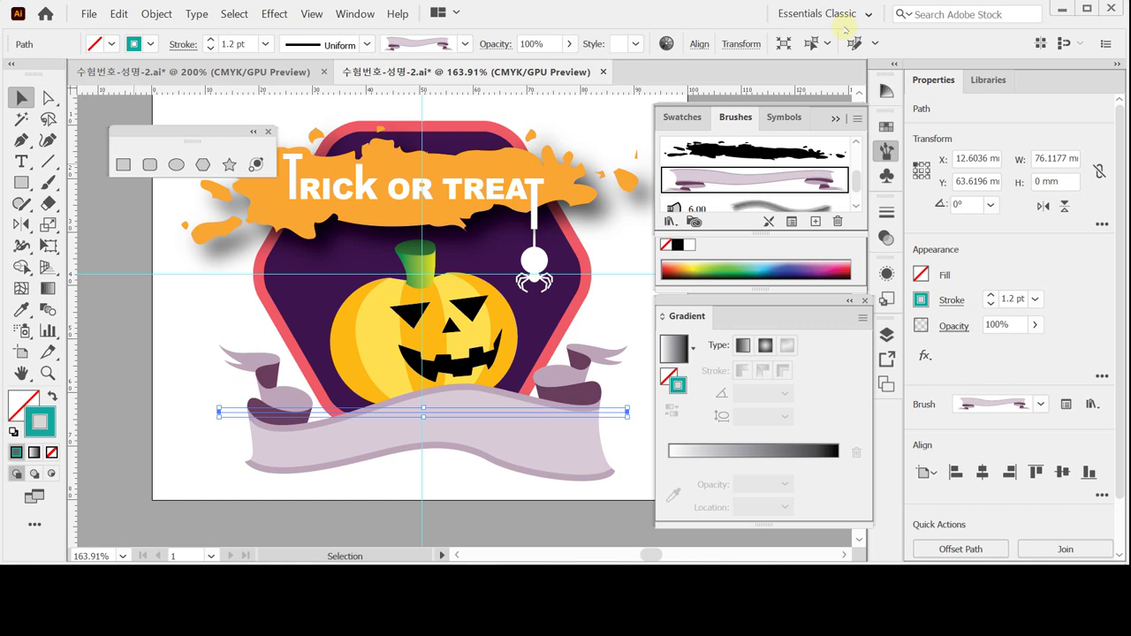
Step: Save the document, put away the brush list and deselect the ribbon banner
key(ctrl+s)
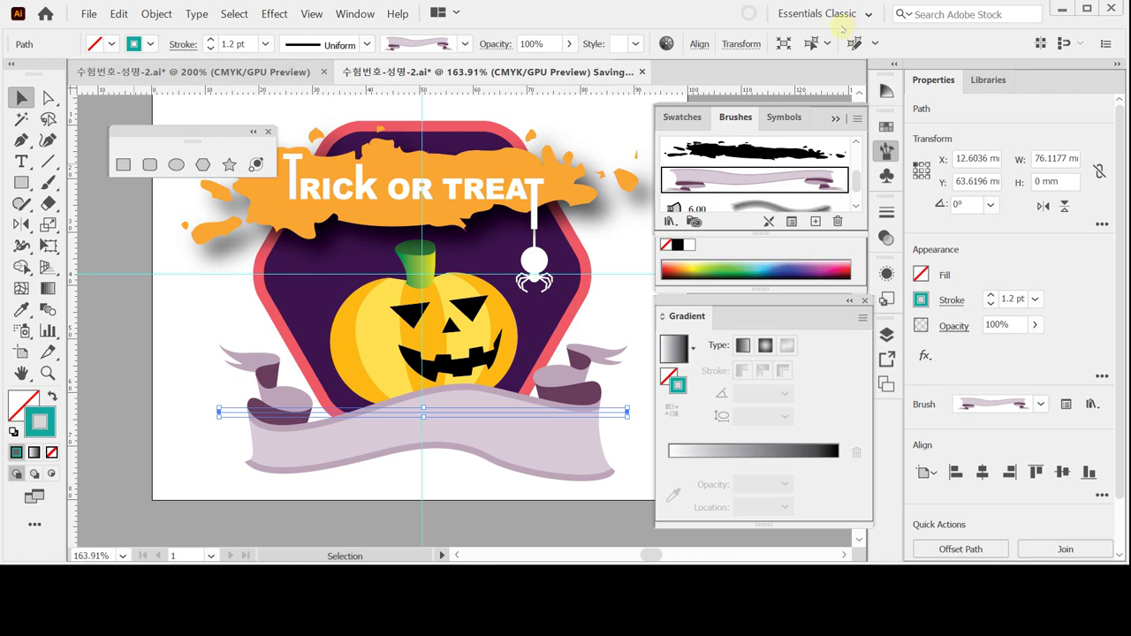
key(a)
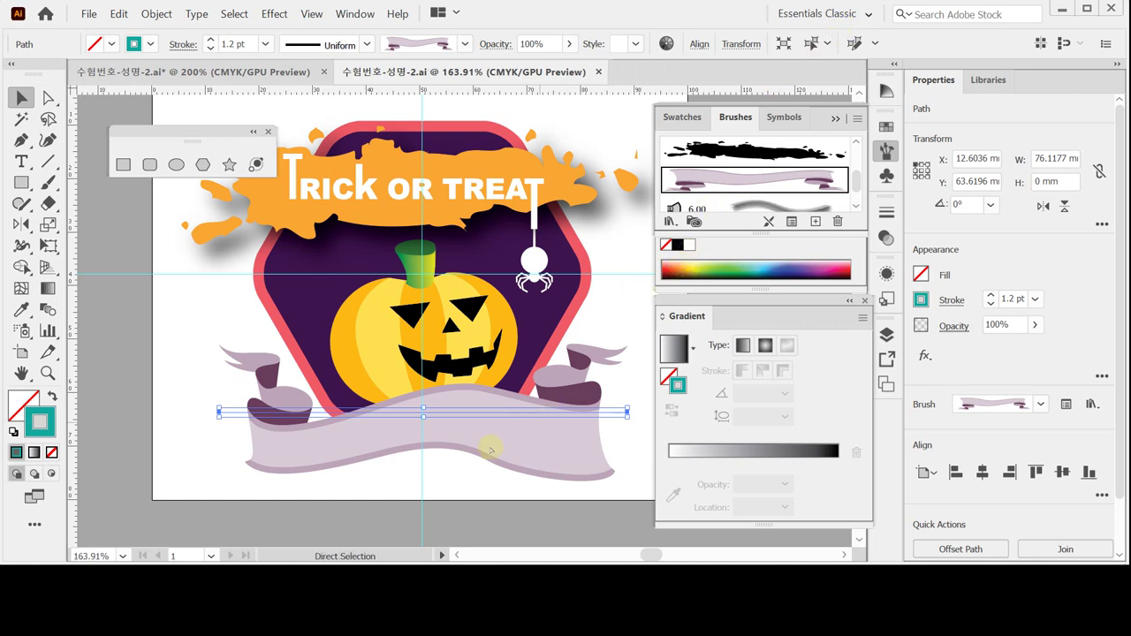
click(887, 150)
click(385, 495)
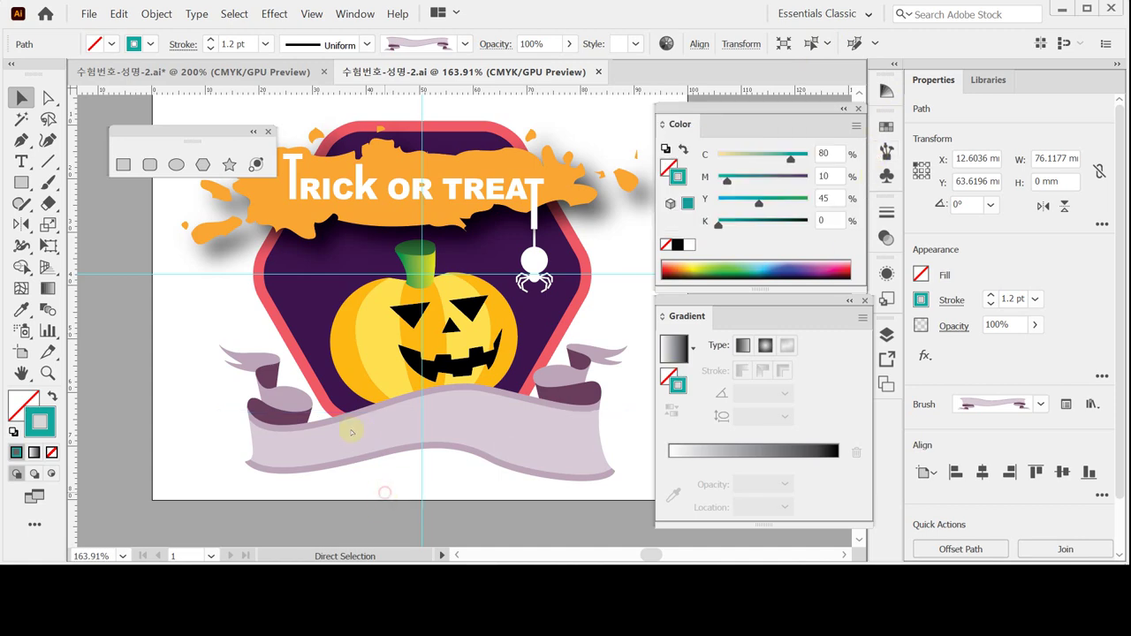
key(v)
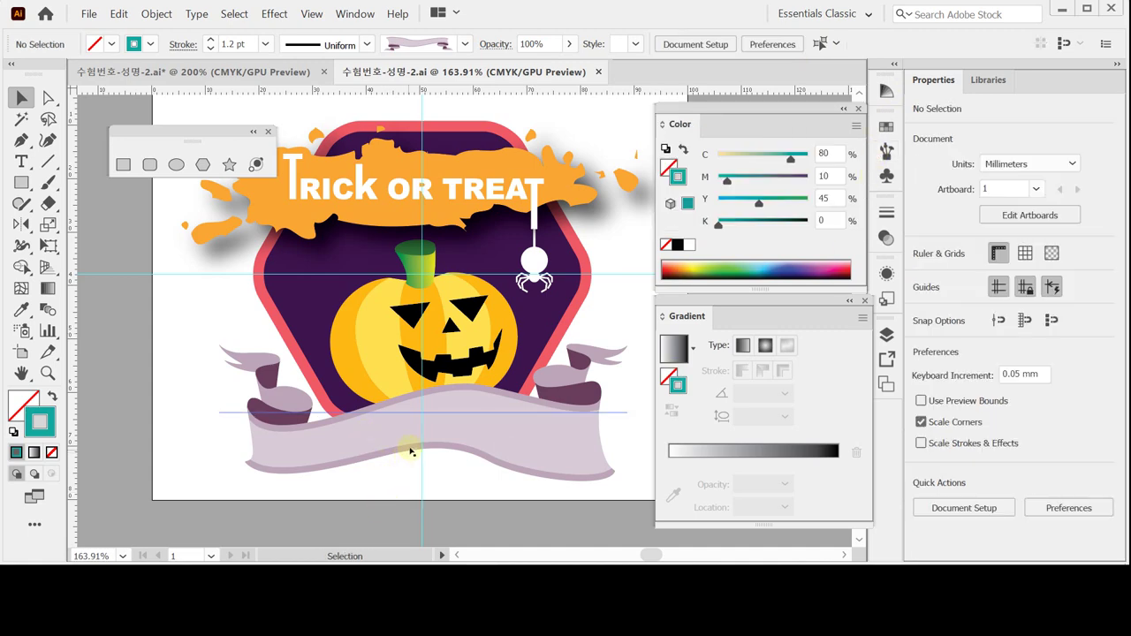
Step: Draw an open curved path about 50 mm wide along the middle of the ribbon banner with the Pen tool
key(ctrl+equal)
drag(446, 326, 447, 345)
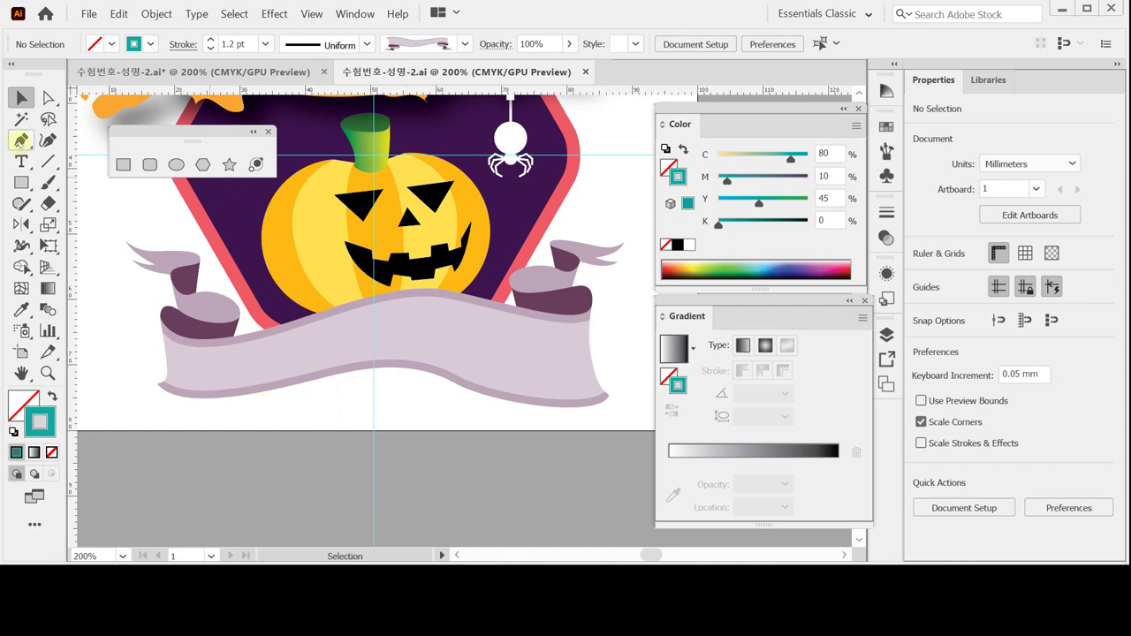
click(21, 139)
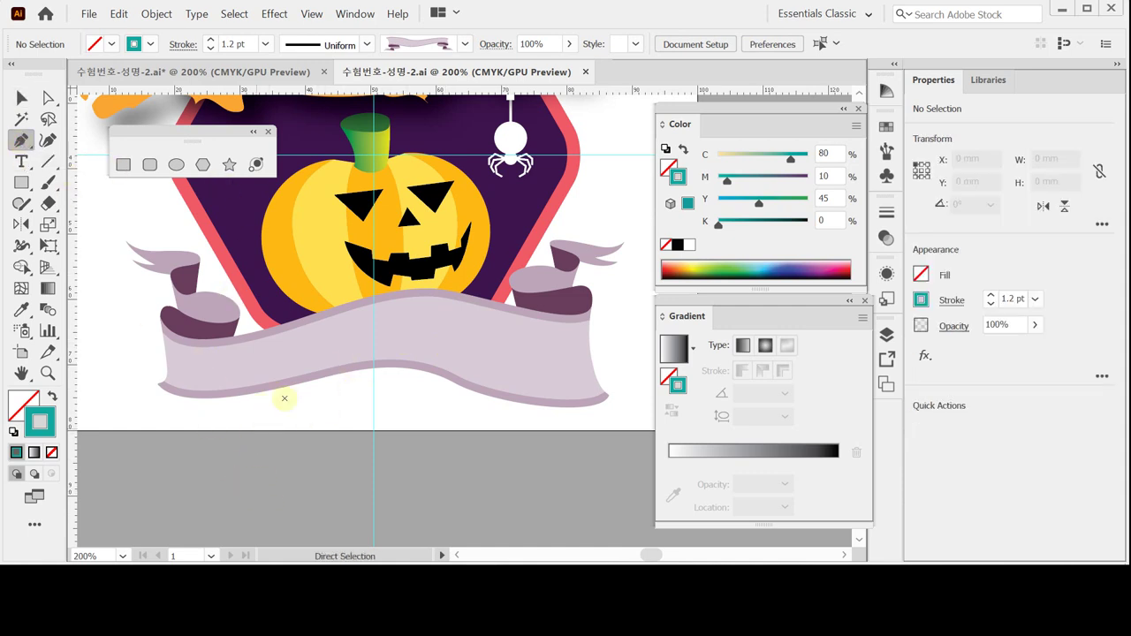
key(Caps_Lock)
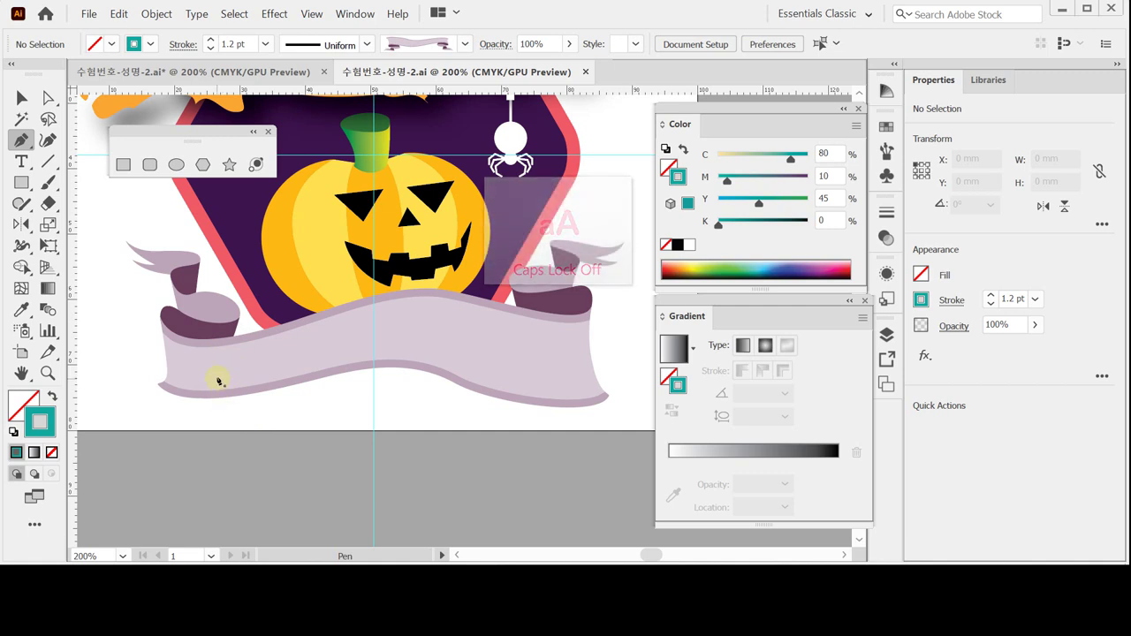
key(ctrl+plus)
drag(353, 383, 227, 412)
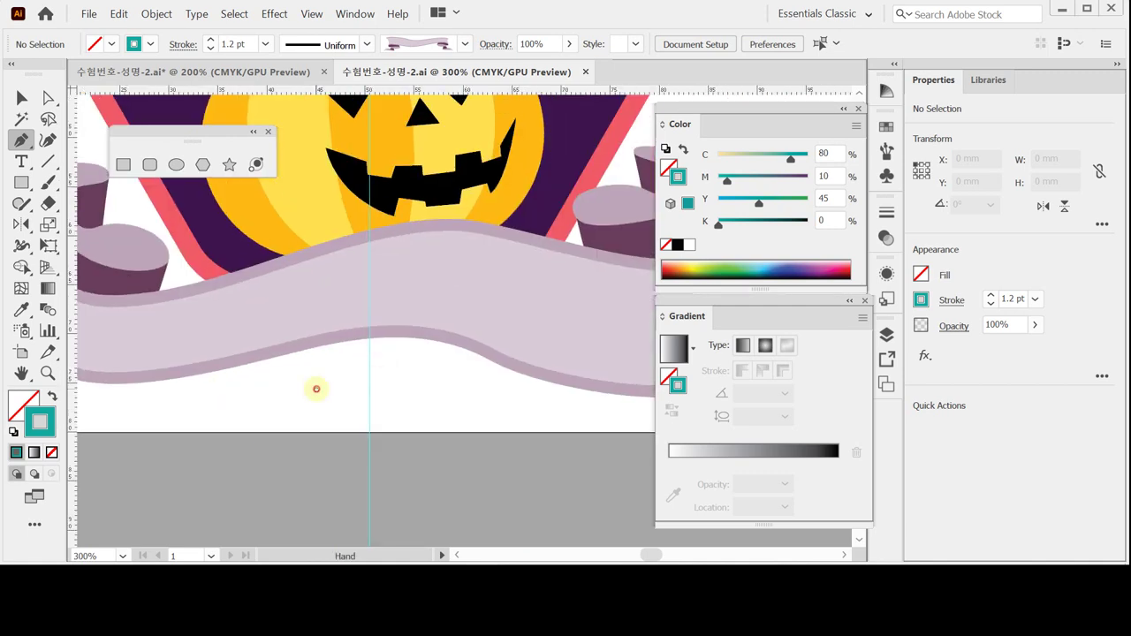
key(ctrl+minus)
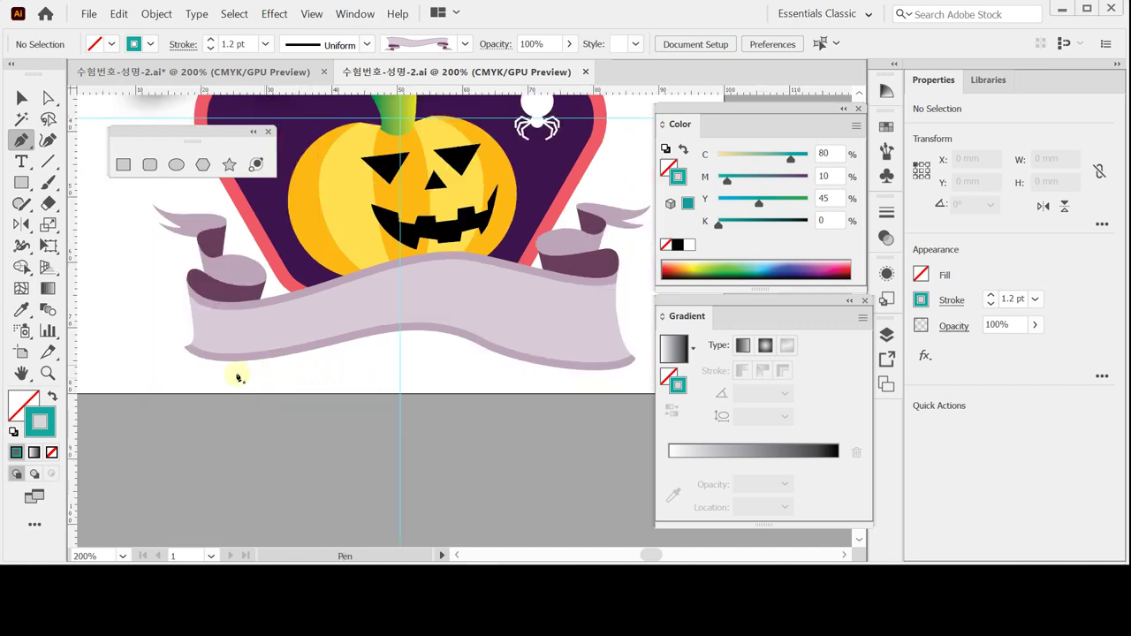
click(256, 350)
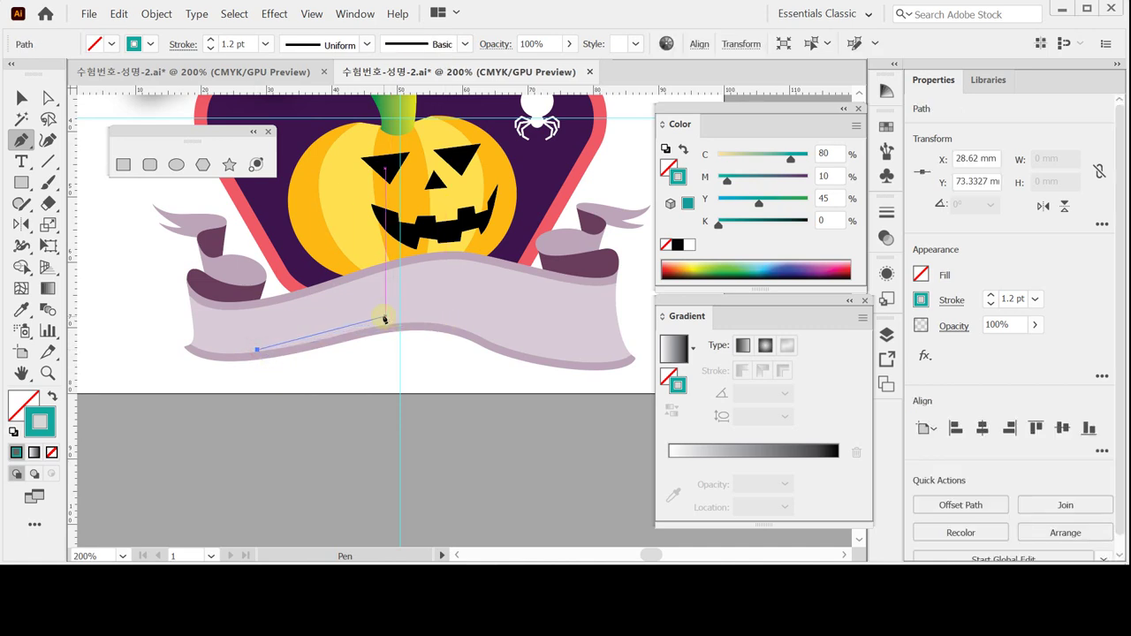
drag(385, 315, 519, 322)
click(485, 305)
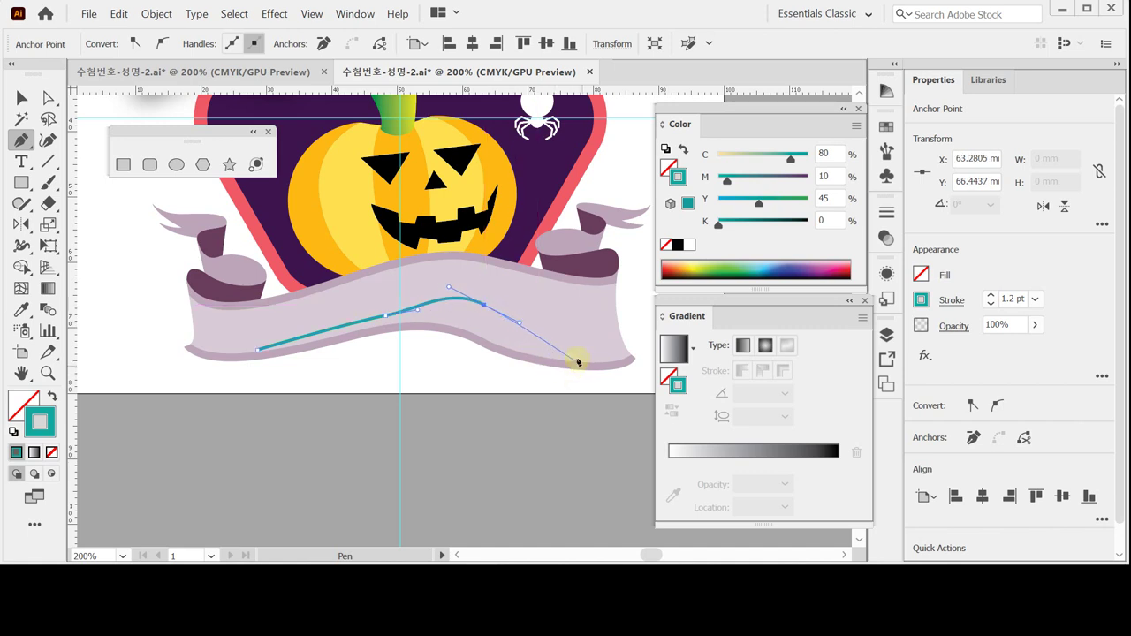
drag(582, 331, 617, 318)
Step: Refine the banner path by lowering the anchor on its right-hand slope and adjusting its right end anchor, and save the document
ctrl+click(484, 306)
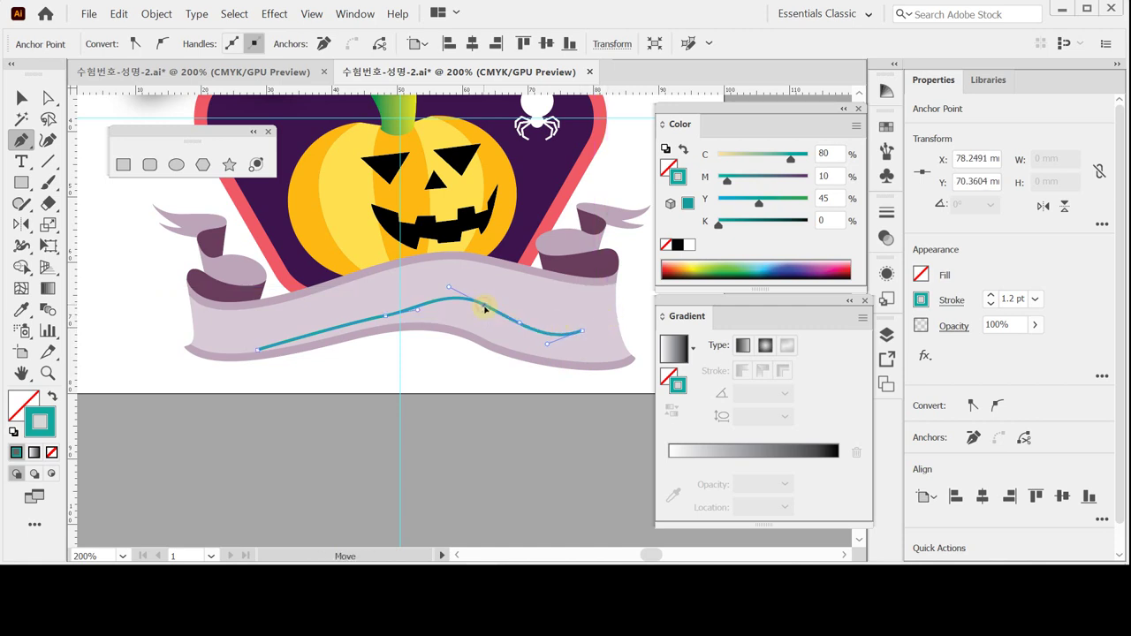
drag(484, 309, 486, 314)
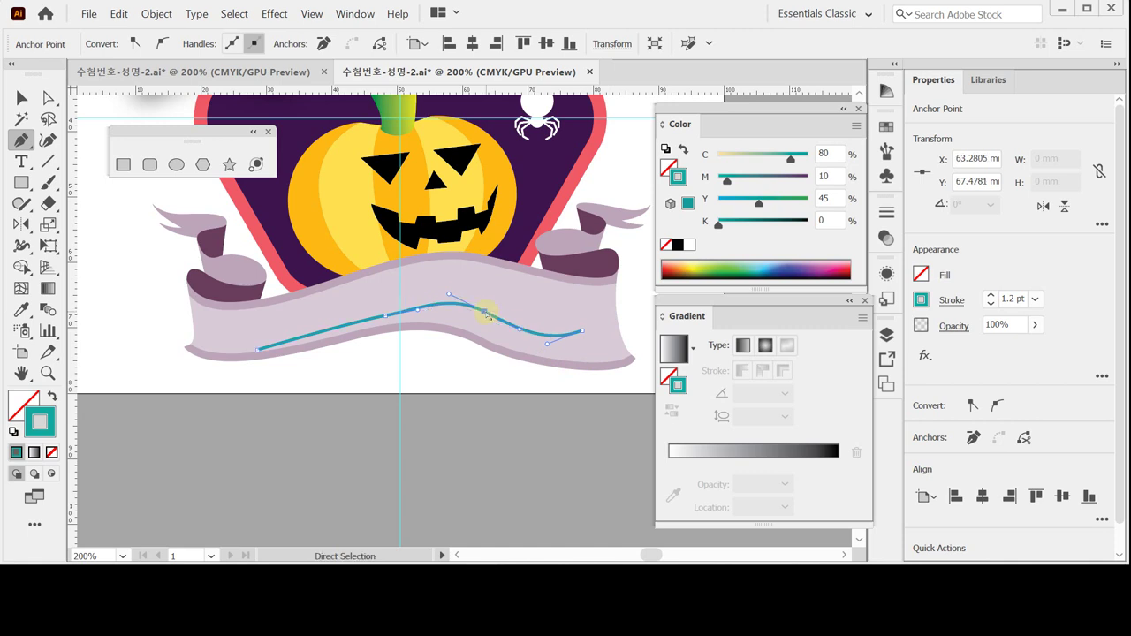
drag(584, 331, 588, 342)
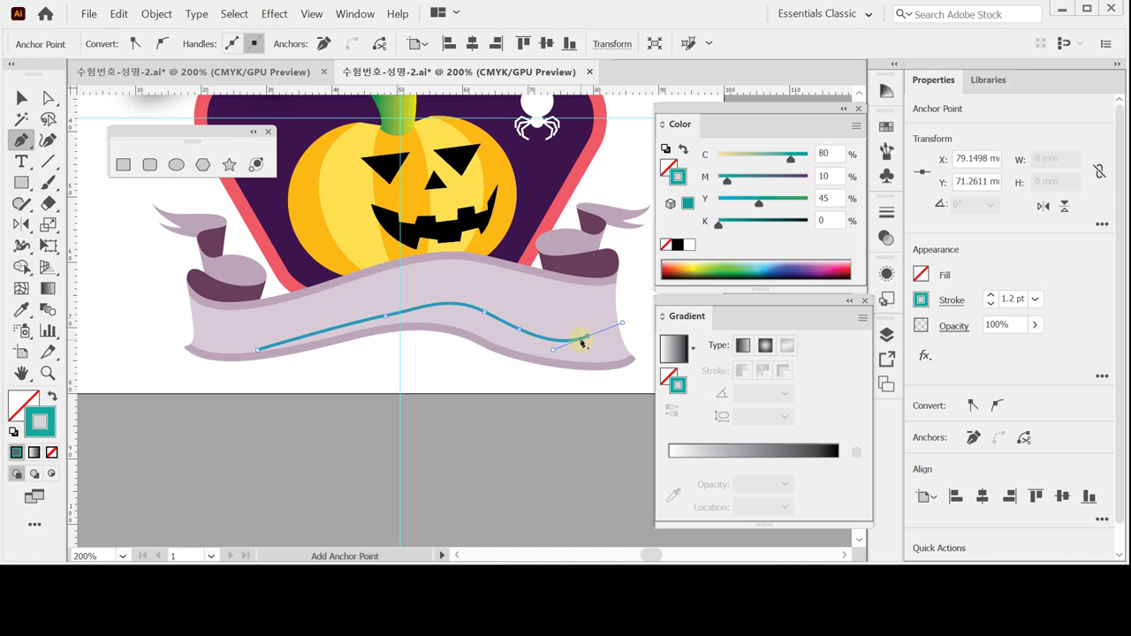
drag(581, 341, 590, 329)
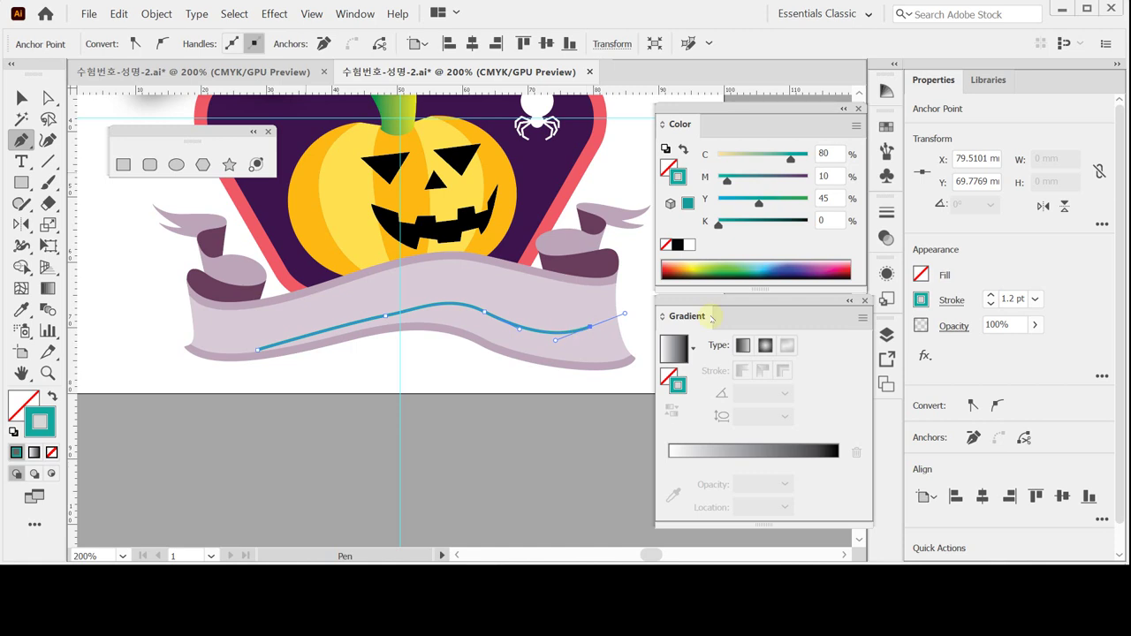
key(ctrl+s)
Step: Start a line of type from the left end of the curved banner path with the Type on a Path tool
click(20, 160)
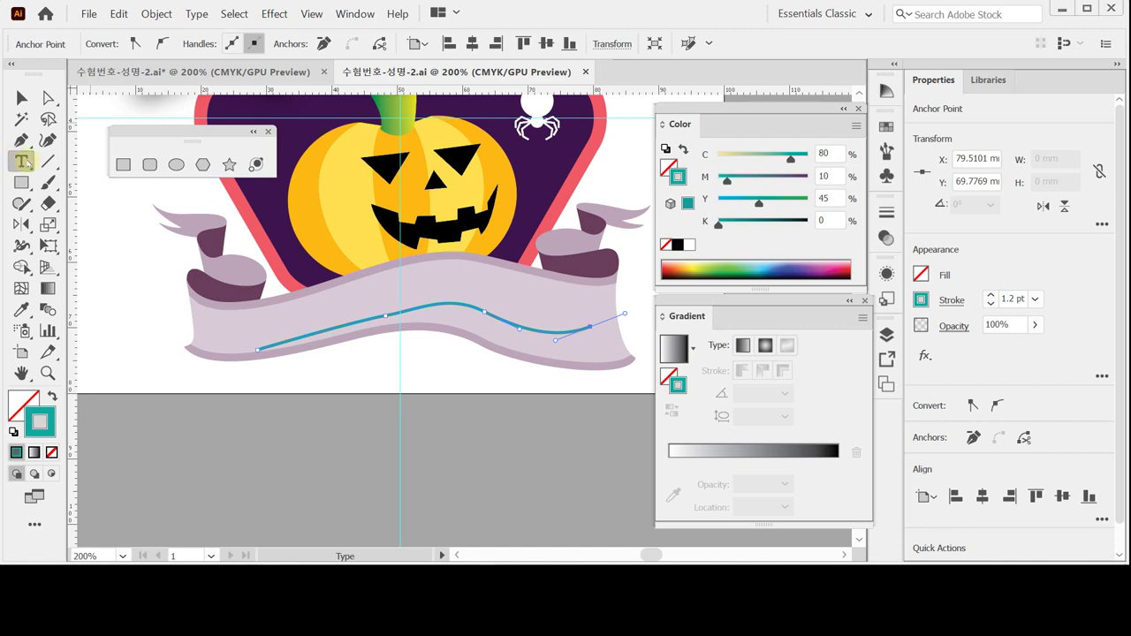
click(25, 162)
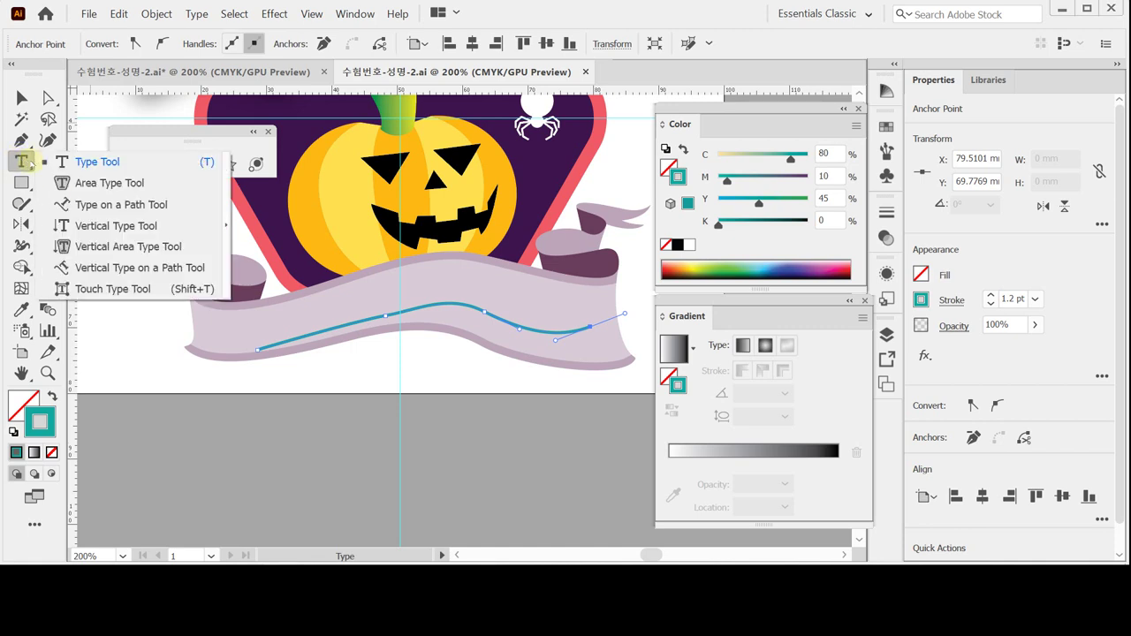
click(82, 206)
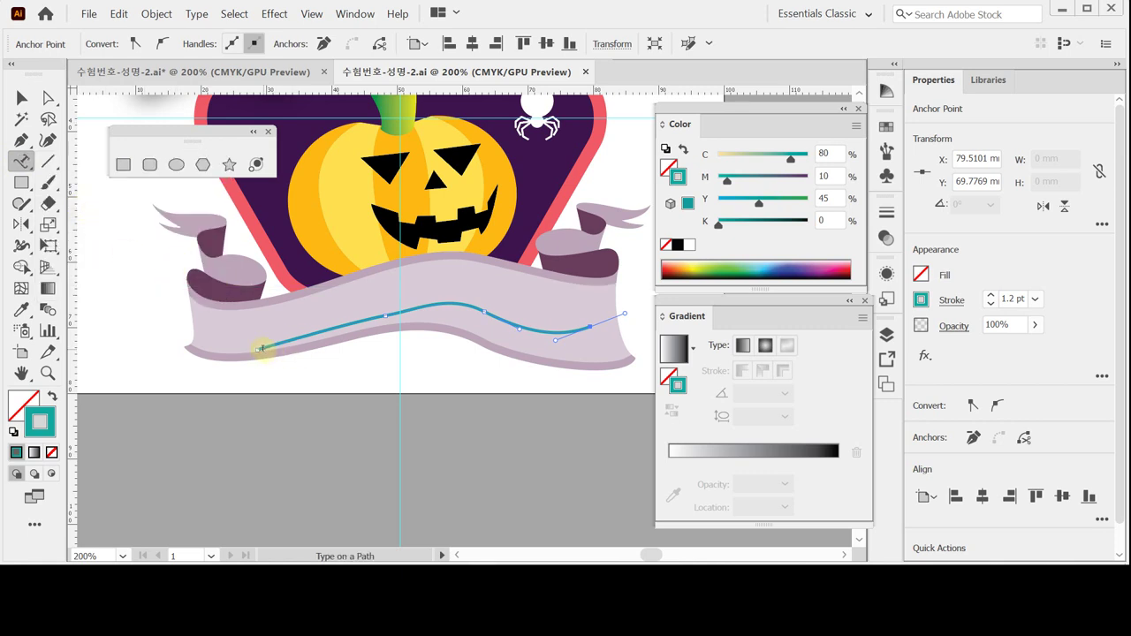
click(263, 349)
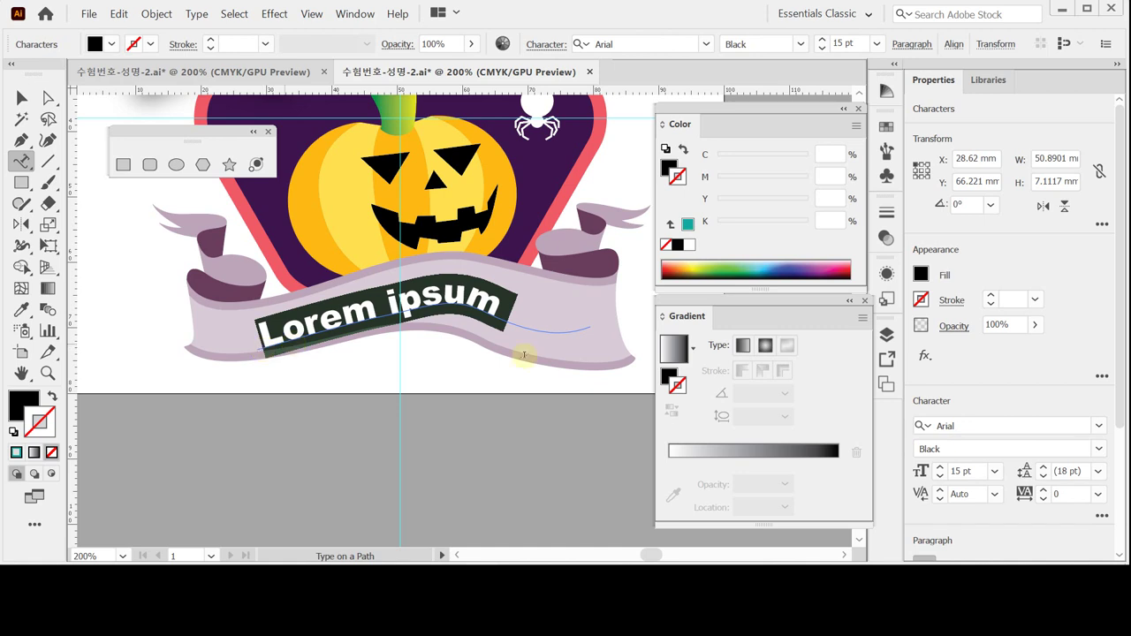
Step: Set the path text's Arial font style to Bold and its size to 13 pt
drag(1118, 400, 1118, 455)
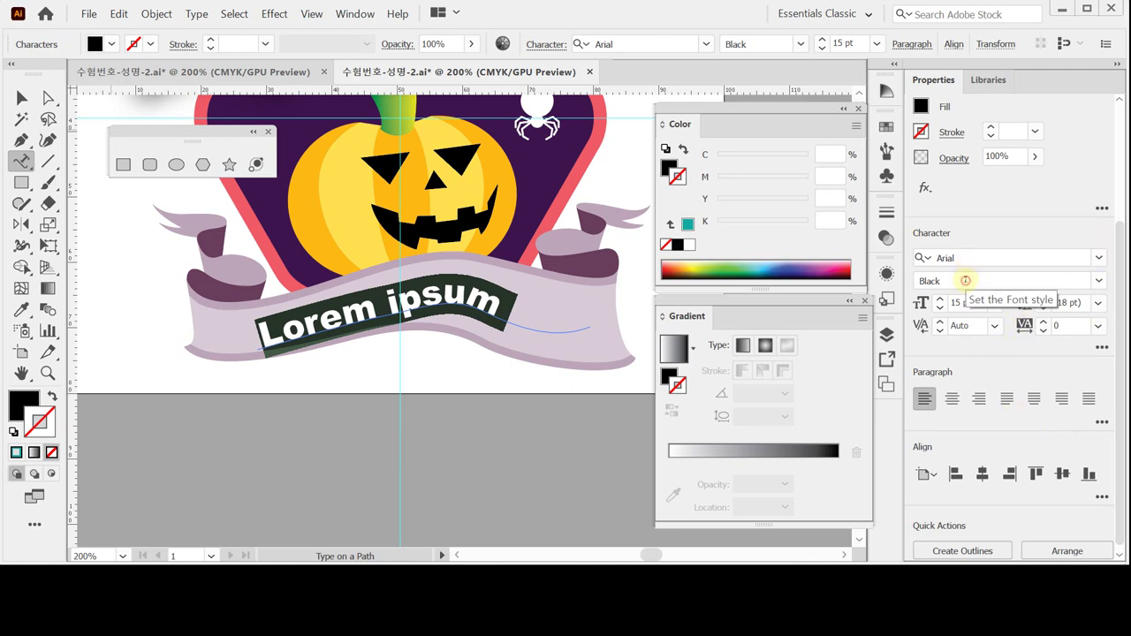
click(965, 279)
click(1100, 279)
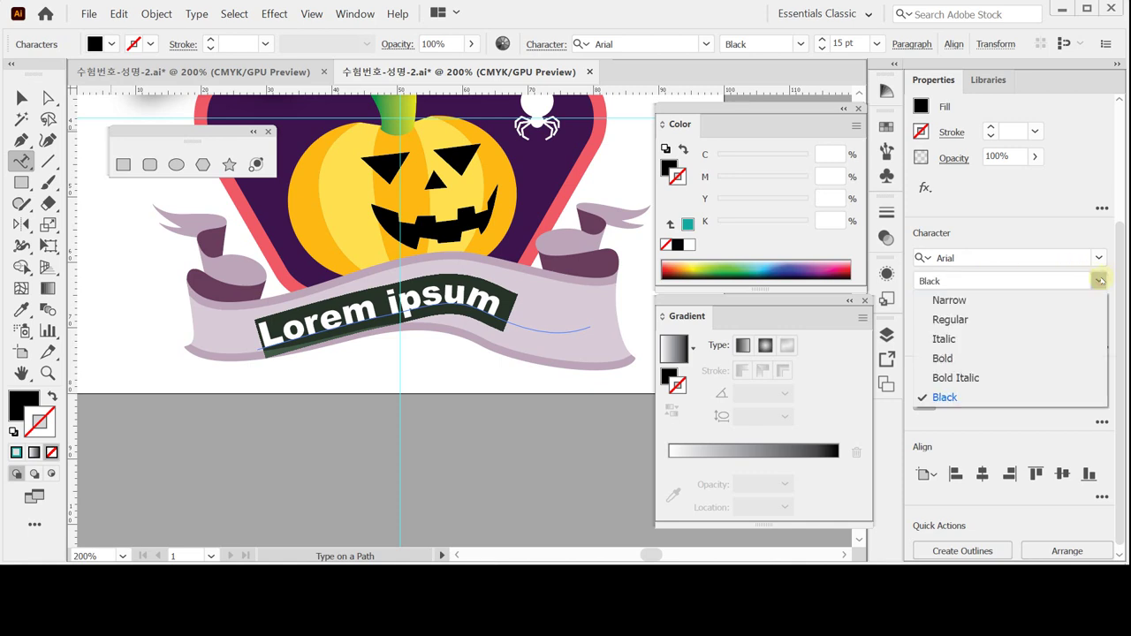
click(954, 357)
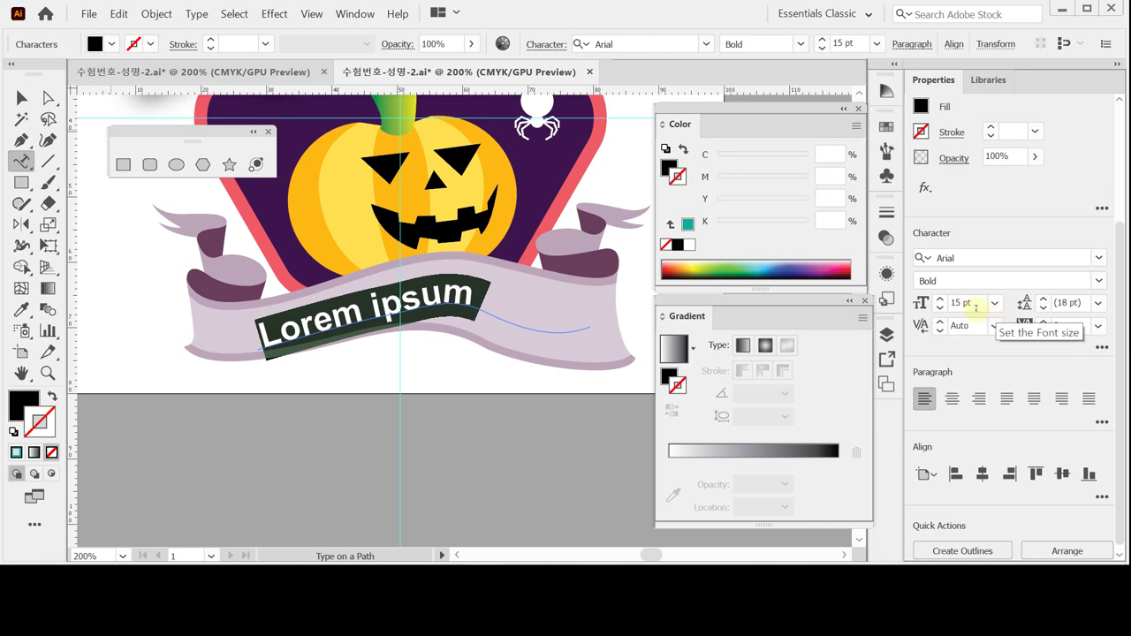
click(941, 308)
click(940, 308)
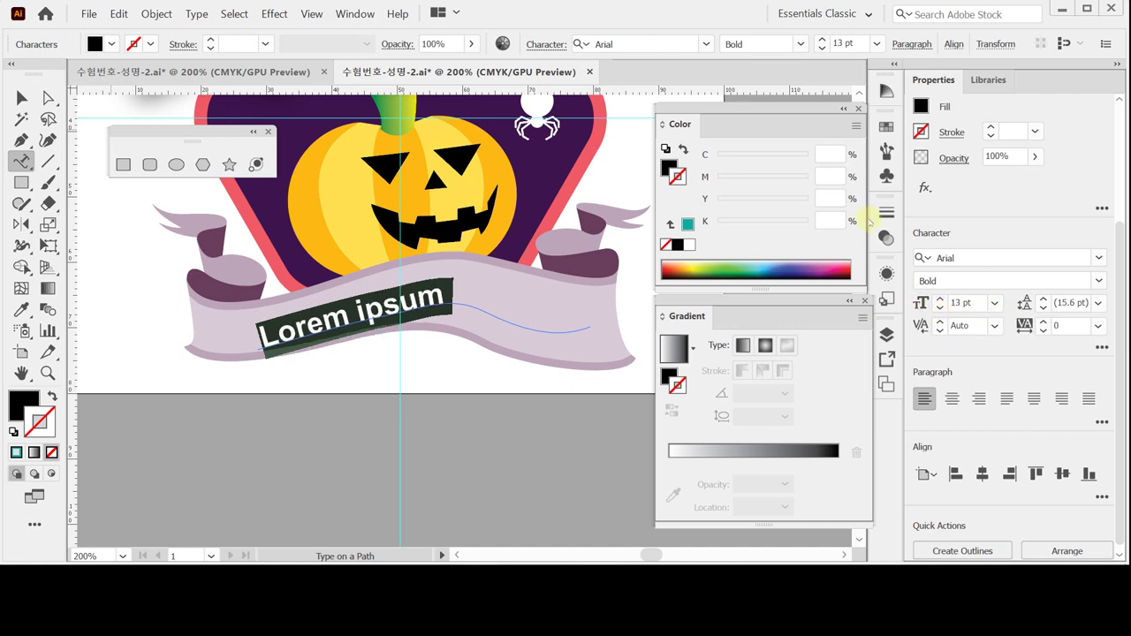
Step: Set the path text's fill colour to C80 M100 Y30 K40
click(669, 167)
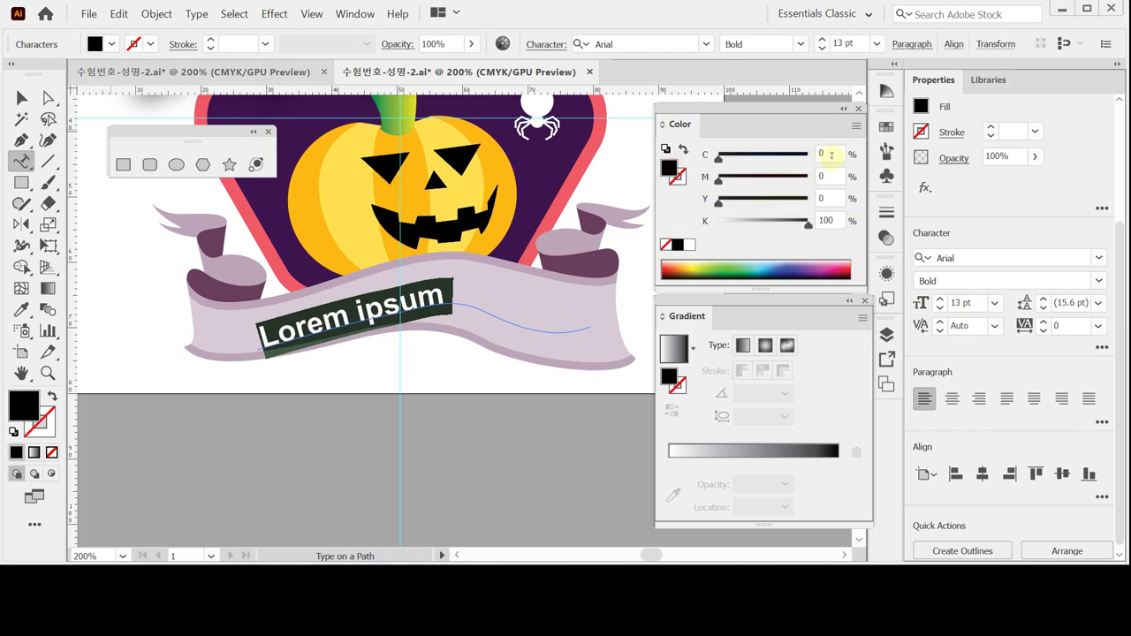
click(831, 156)
text(80)
key(Tab)
text(100)
key(Tab)
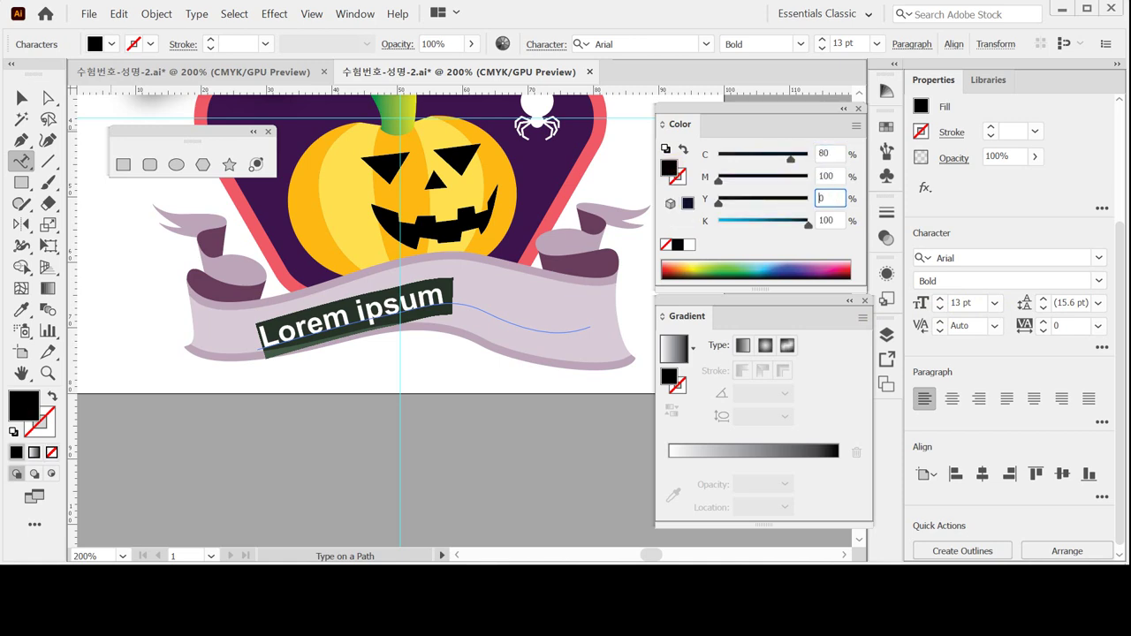
text(30)
key(Tab)
text(40)
key(Tab)
key(Return)
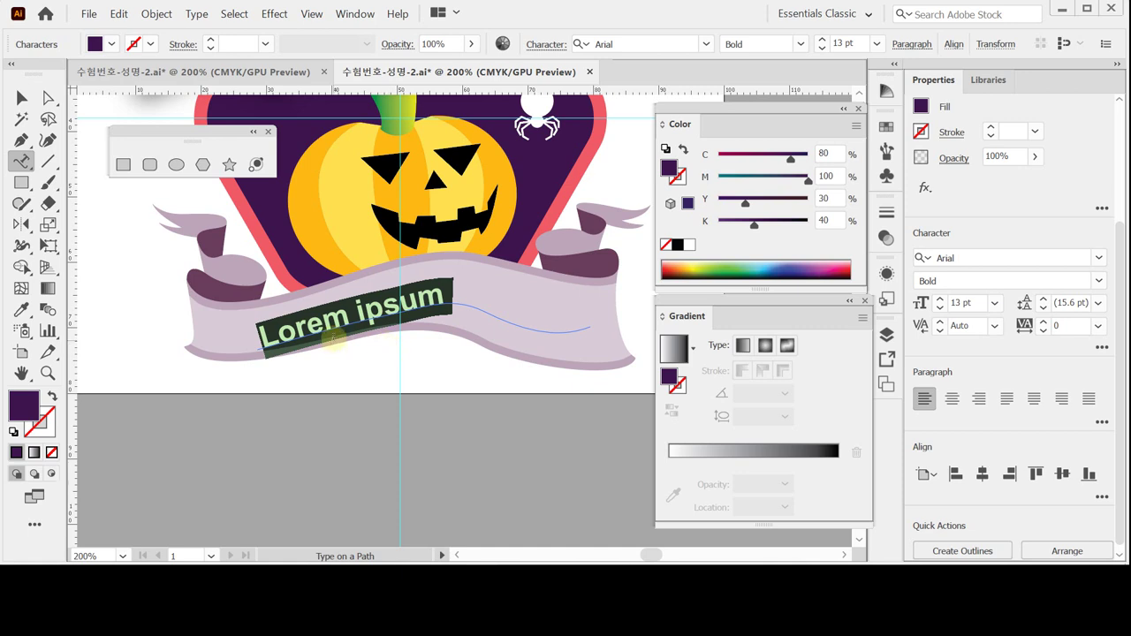
Step: Replace the placeholder text on the banner path with "Happy Halloween Day" and finish text editing
ctrl+click(289, 341)
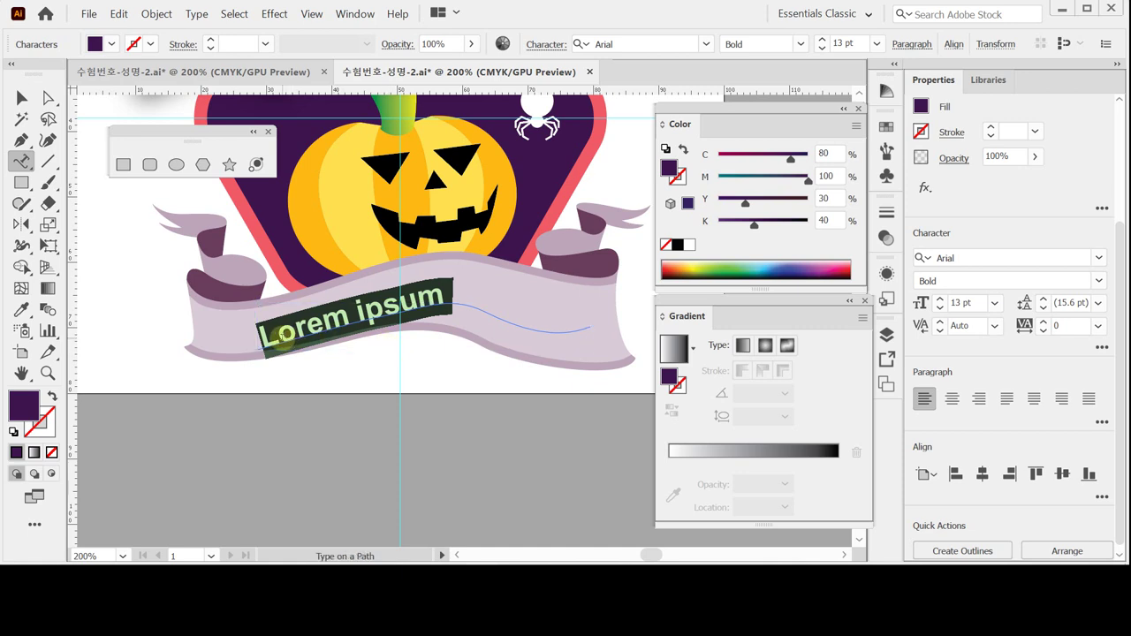
click(288, 341)
key(ctrl+a)
text(Happy Halloween Day)
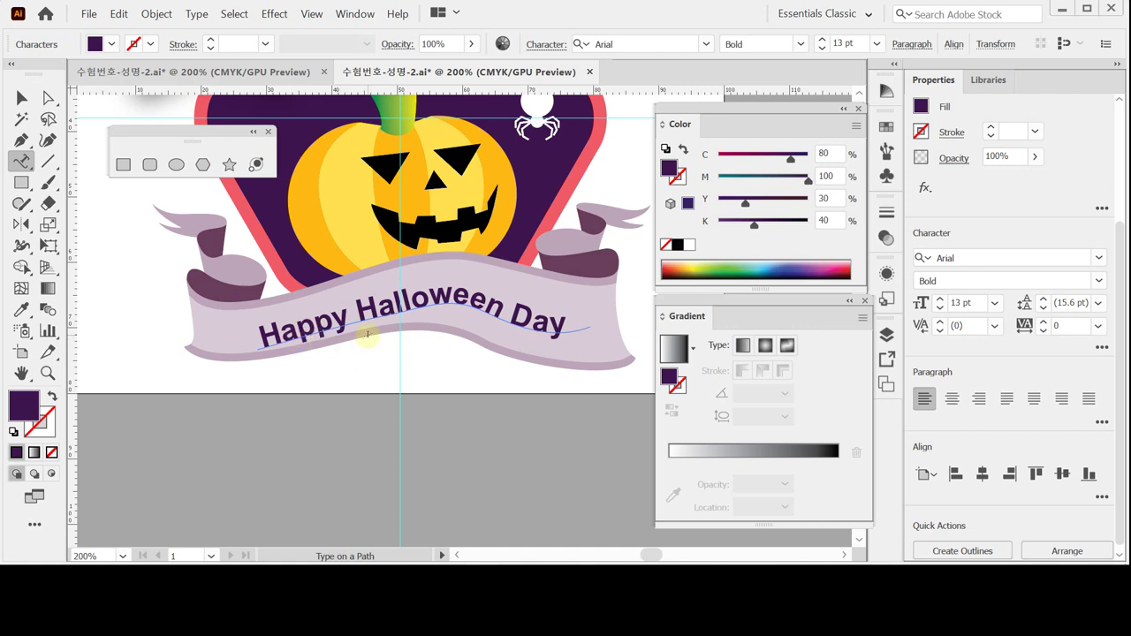
key(Escape)
Step: Centre-align the Happy Halloween Day text on its path and deselect it
click(21, 97)
click(572, 323)
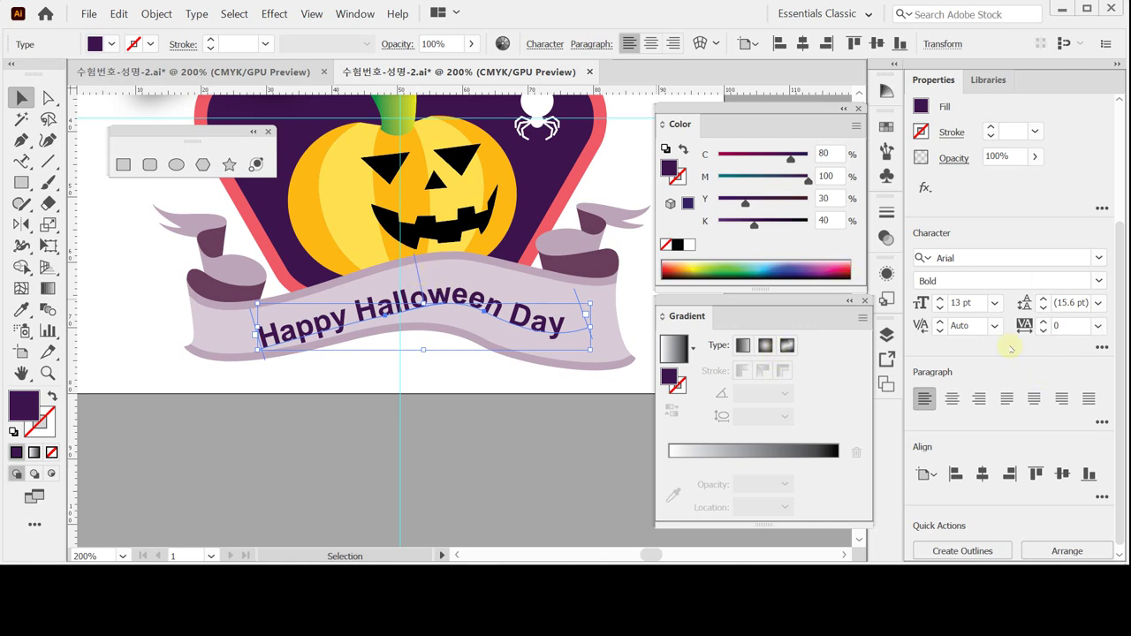
click(950, 396)
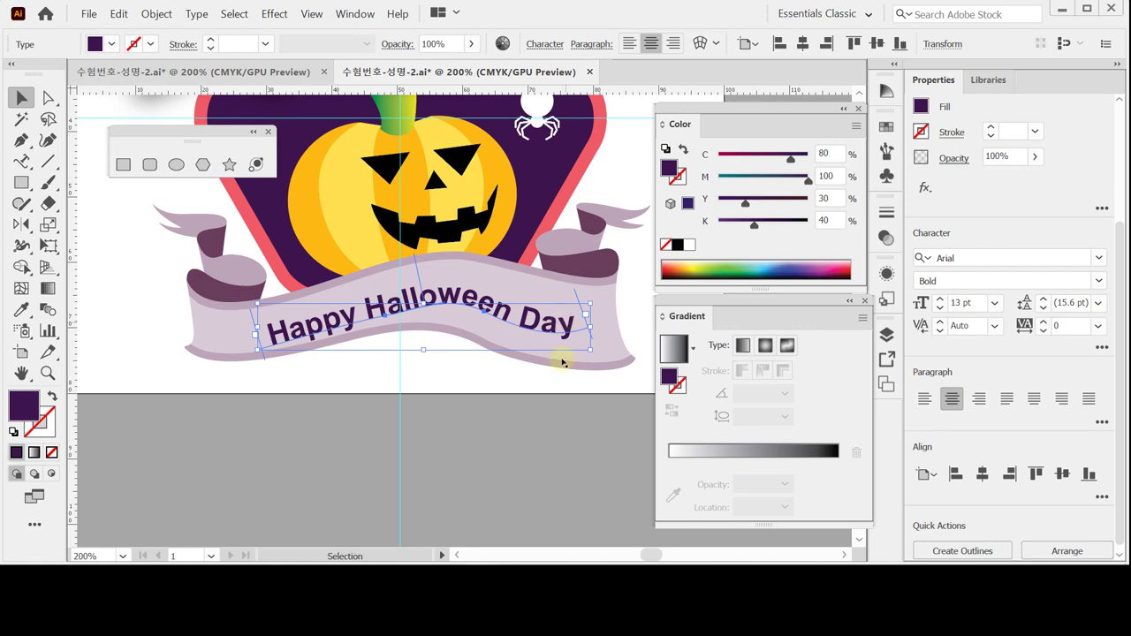
click(446, 426)
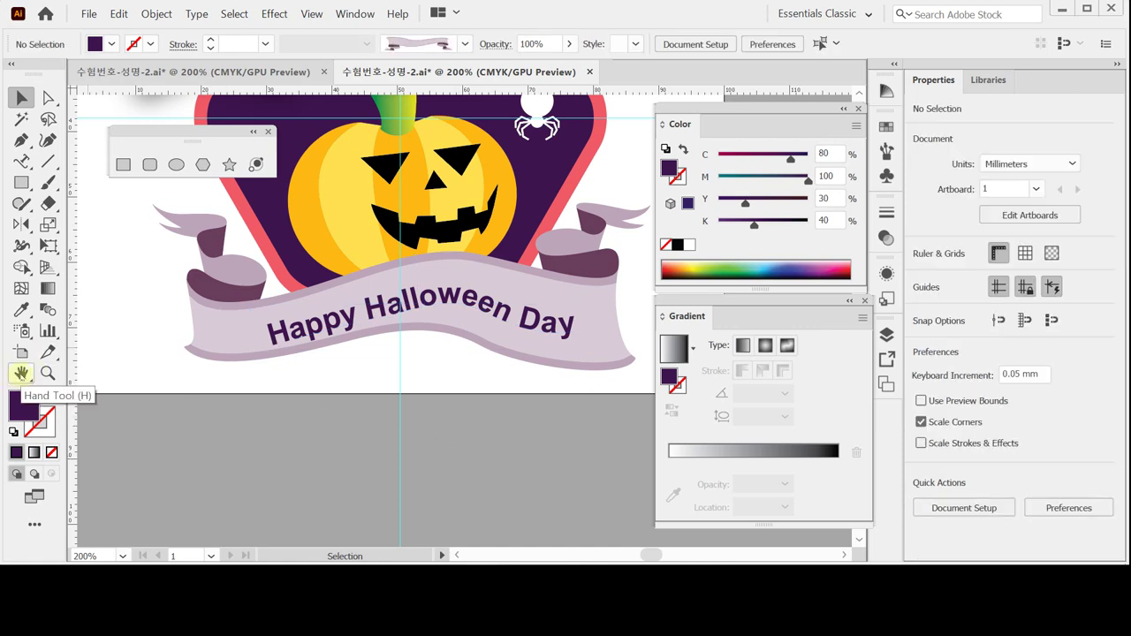
Step: Fit the artboard in view, close the floating shape tools, Color and Gradient panels, and hide the guides
double_click(21, 374)
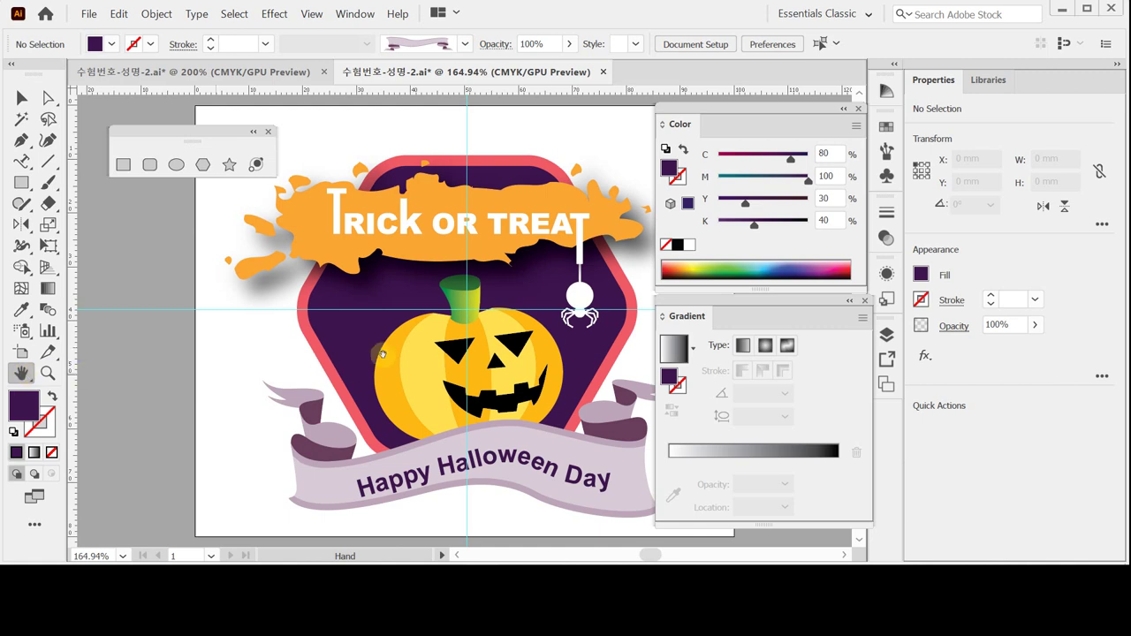
click(268, 131)
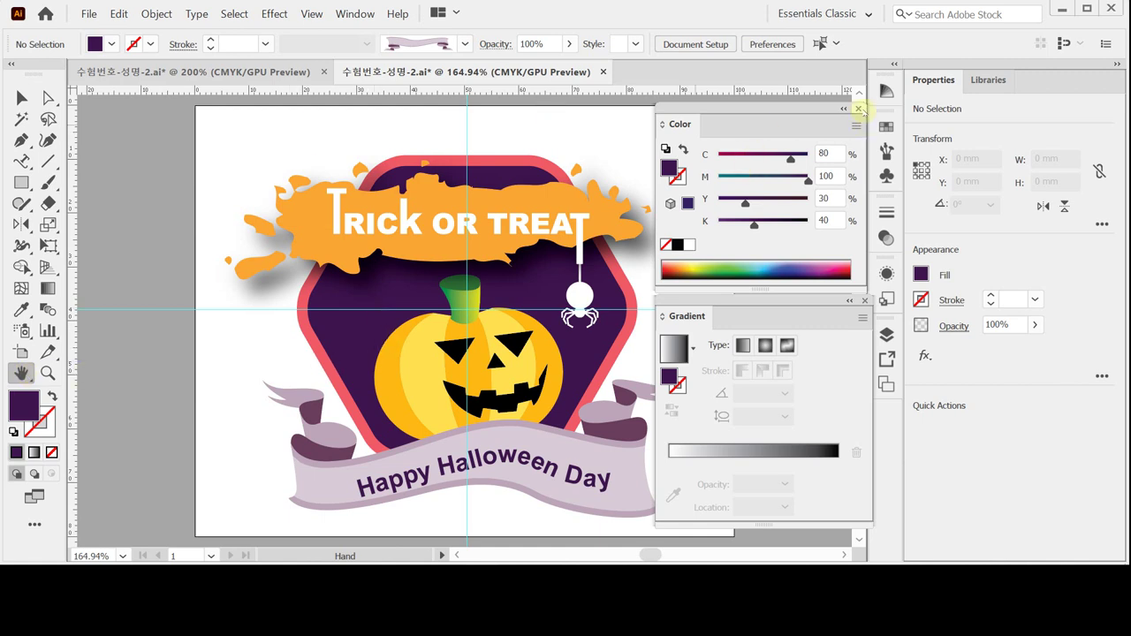
click(858, 109)
click(865, 300)
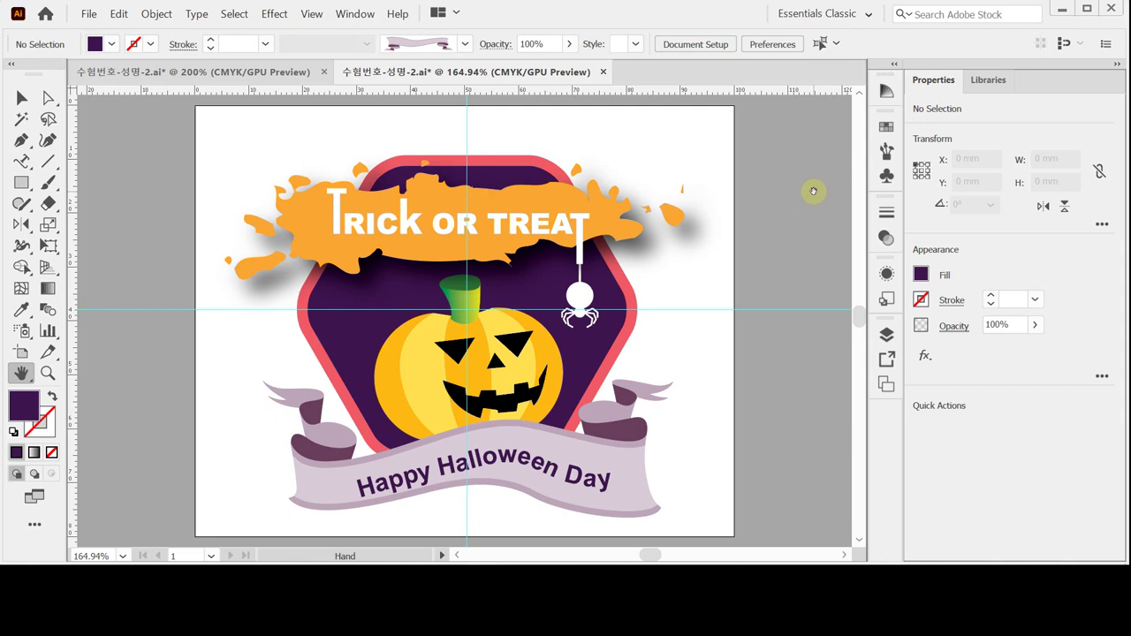
right_click(727, 173)
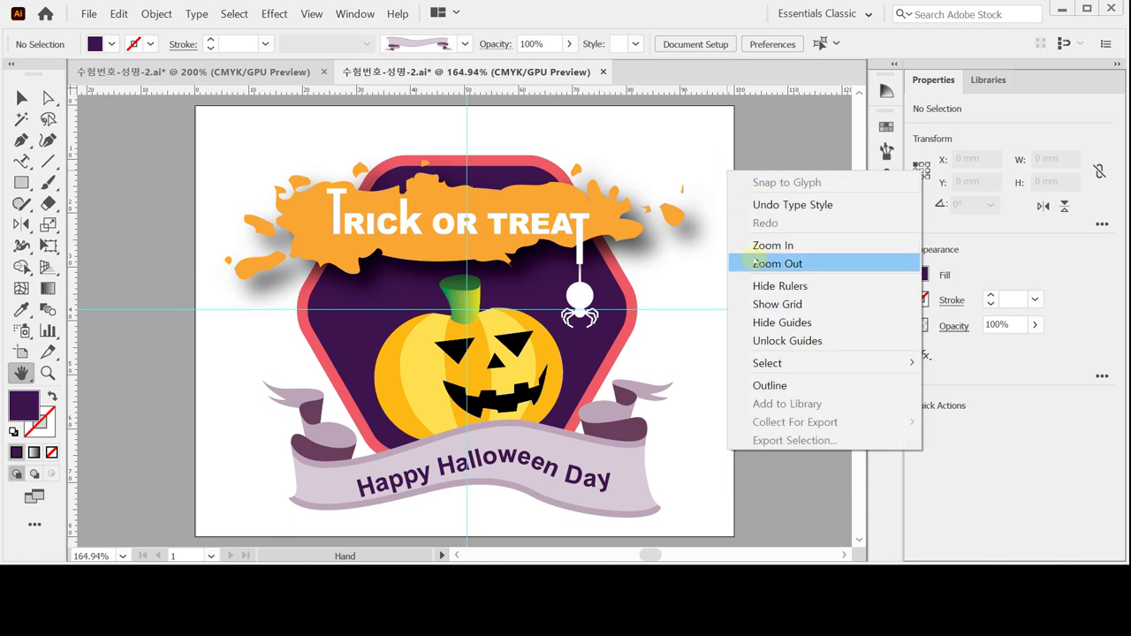
click(831, 326)
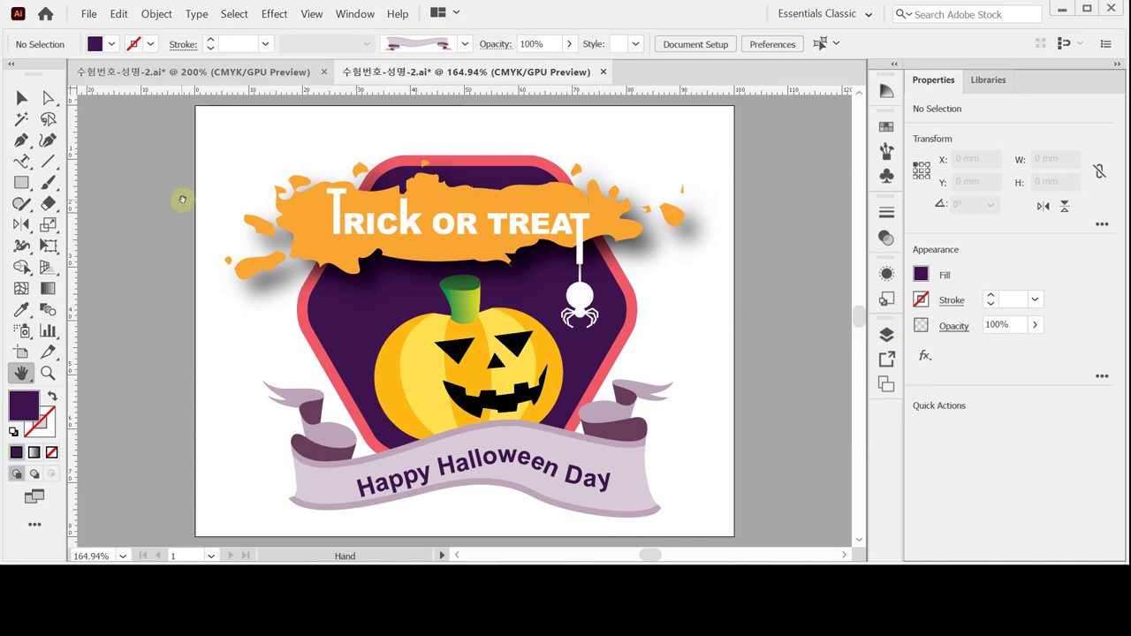
Step: Save the illustration over the existing 수험번호-성명-2.ai in the GTQ folder as an Illustrator 2020 file, keeping the offered options
click(87, 15)
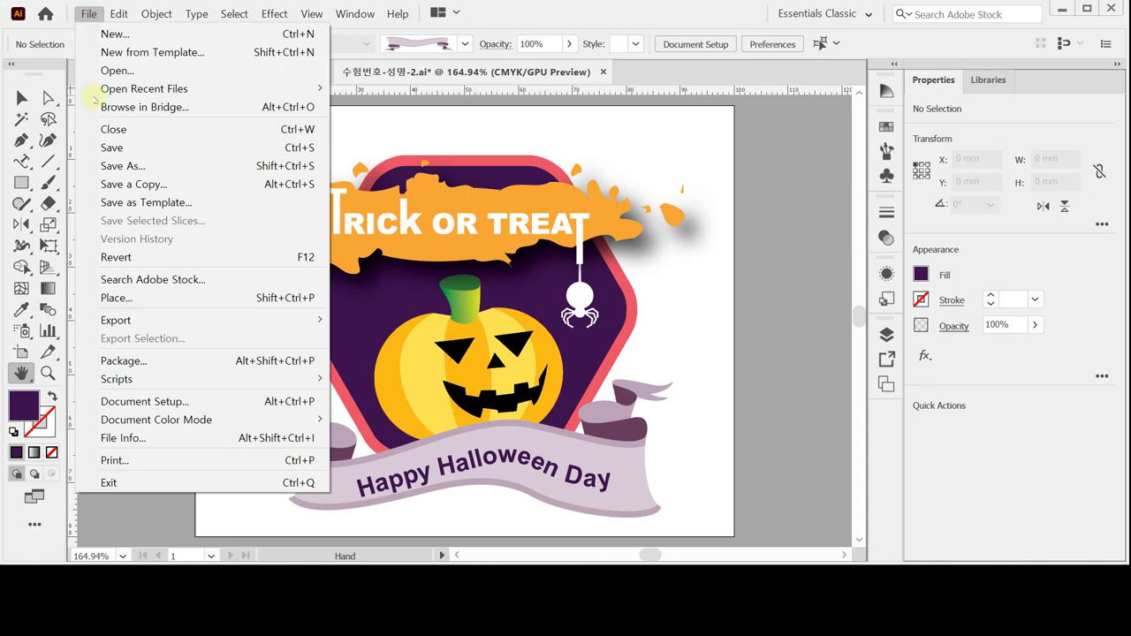
click(105, 165)
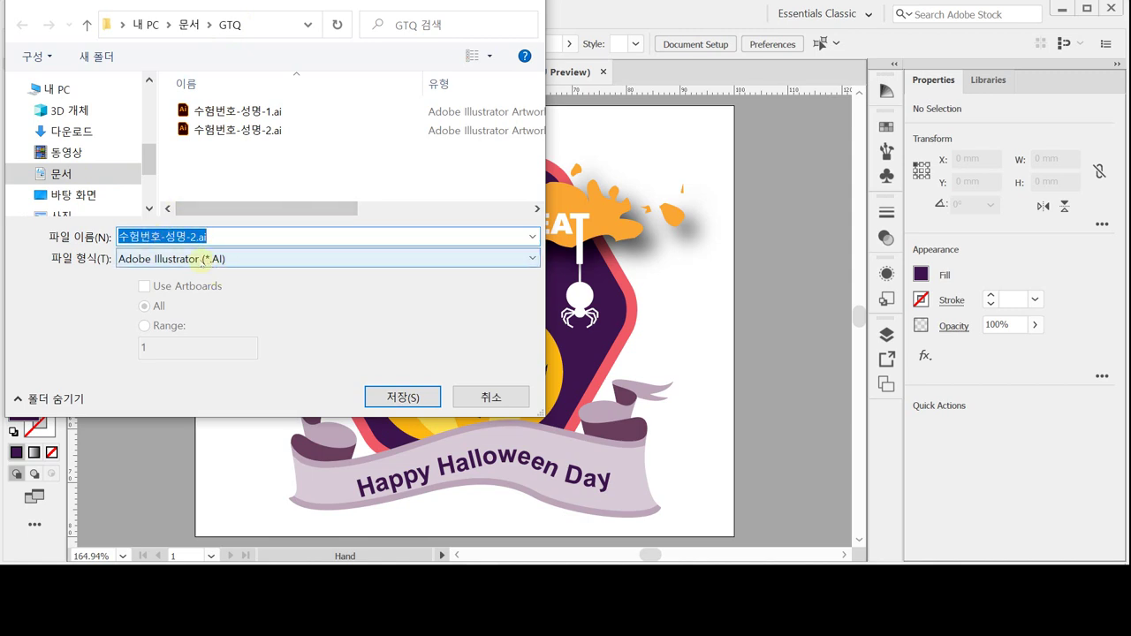
click(391, 397)
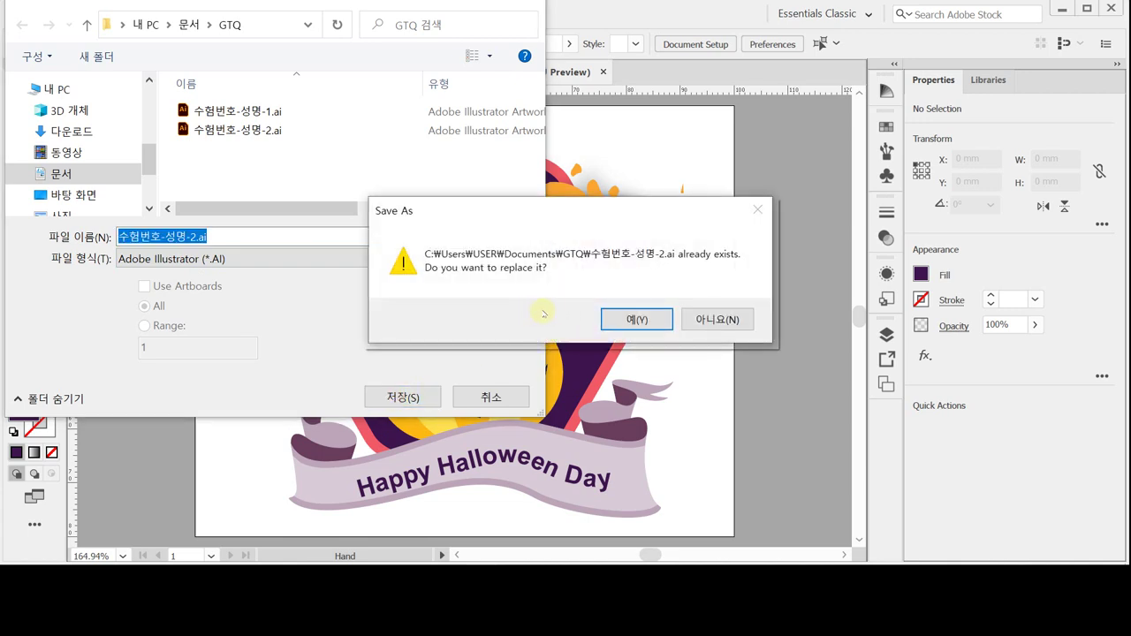
click(638, 319)
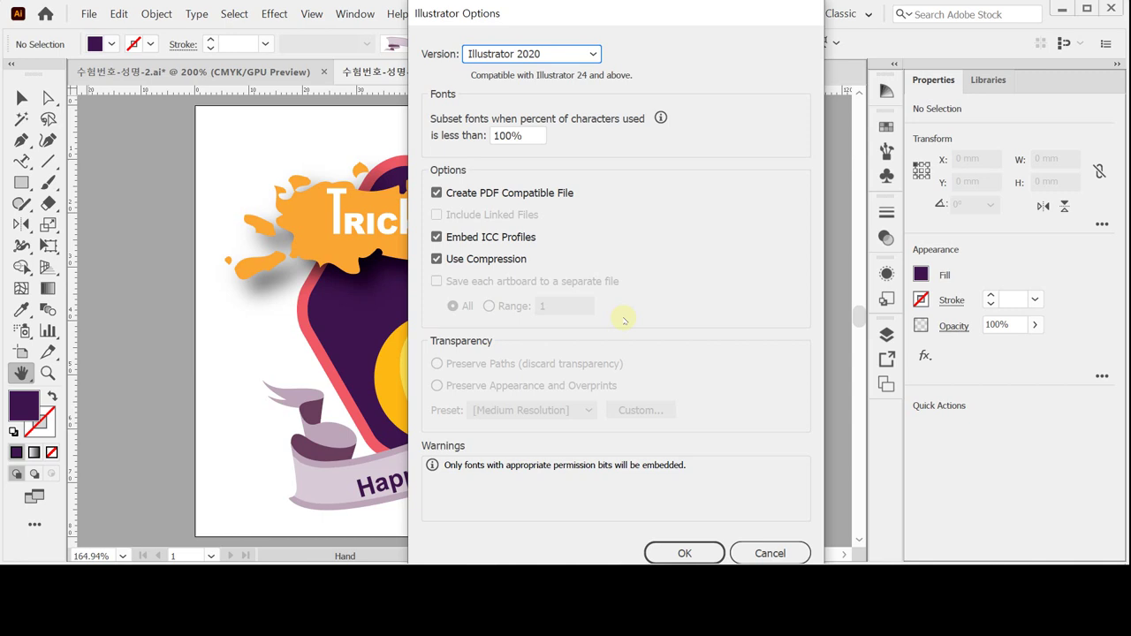
click(680, 553)
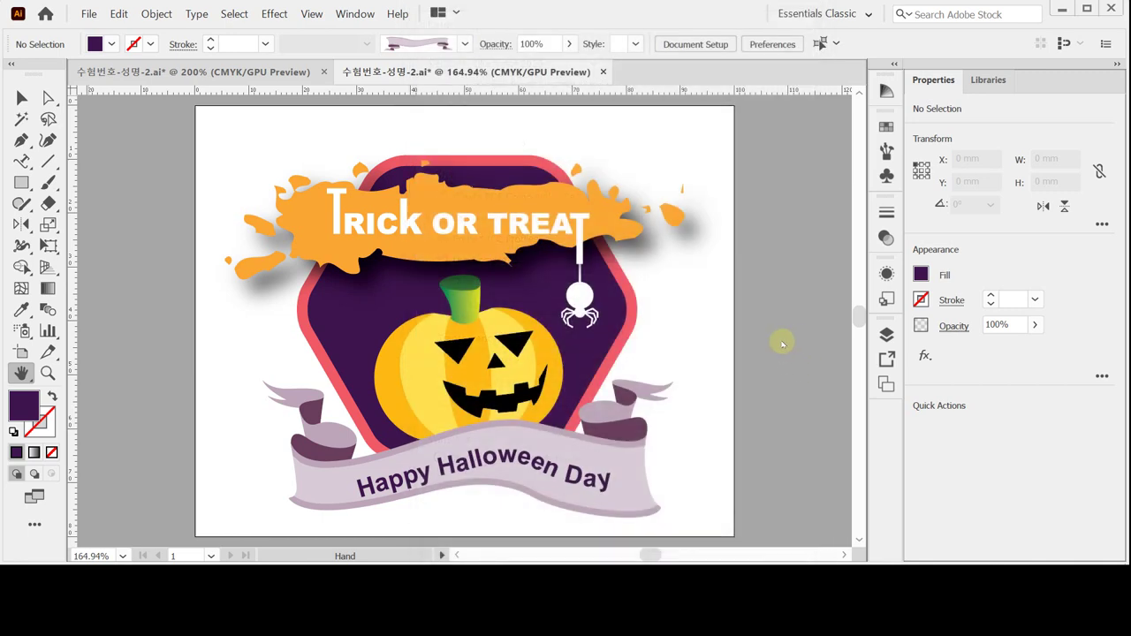